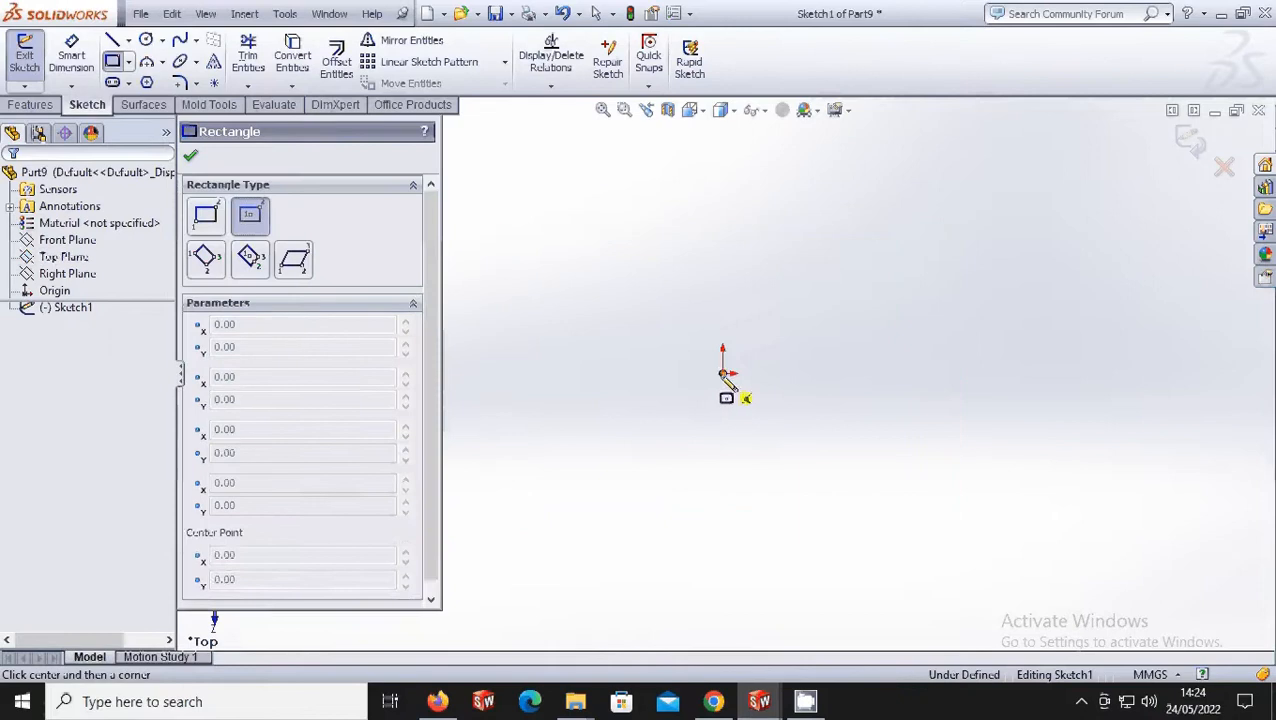
- Sketch a centre rectangle on the origin and set its width to 150 mm
click(804, 289)
click(71, 55)
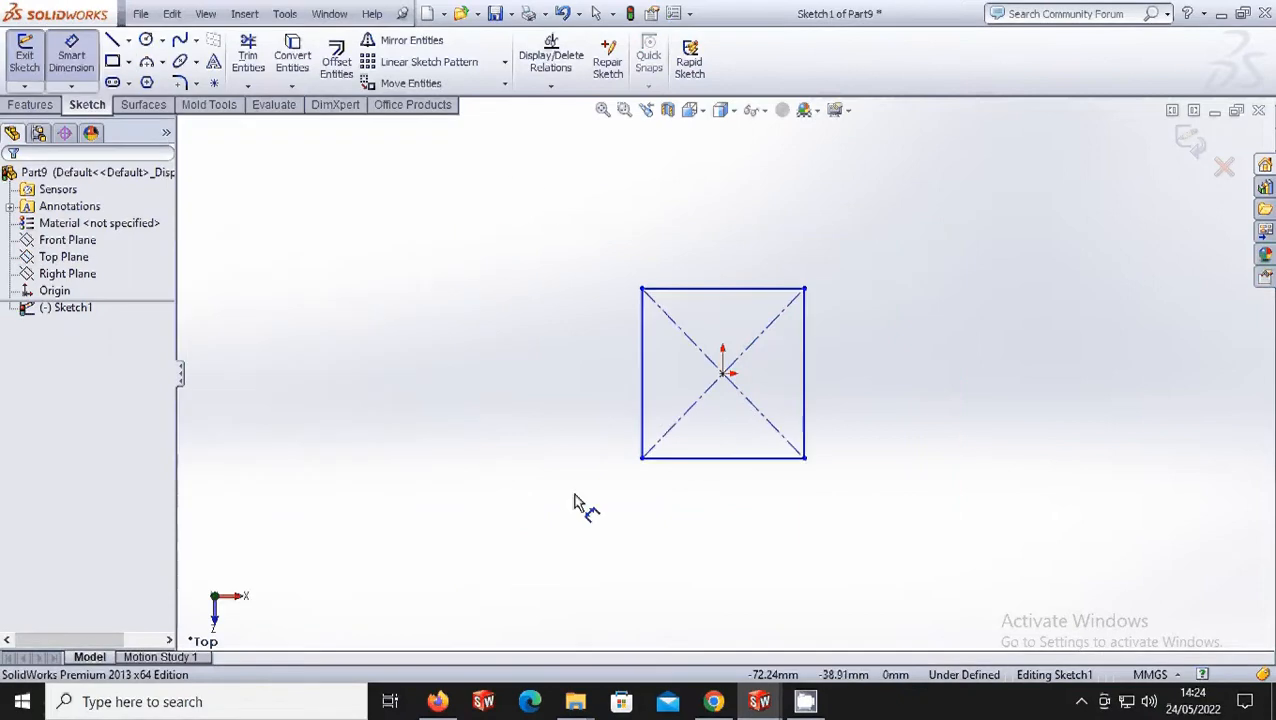
click(731, 466)
click(726, 513)
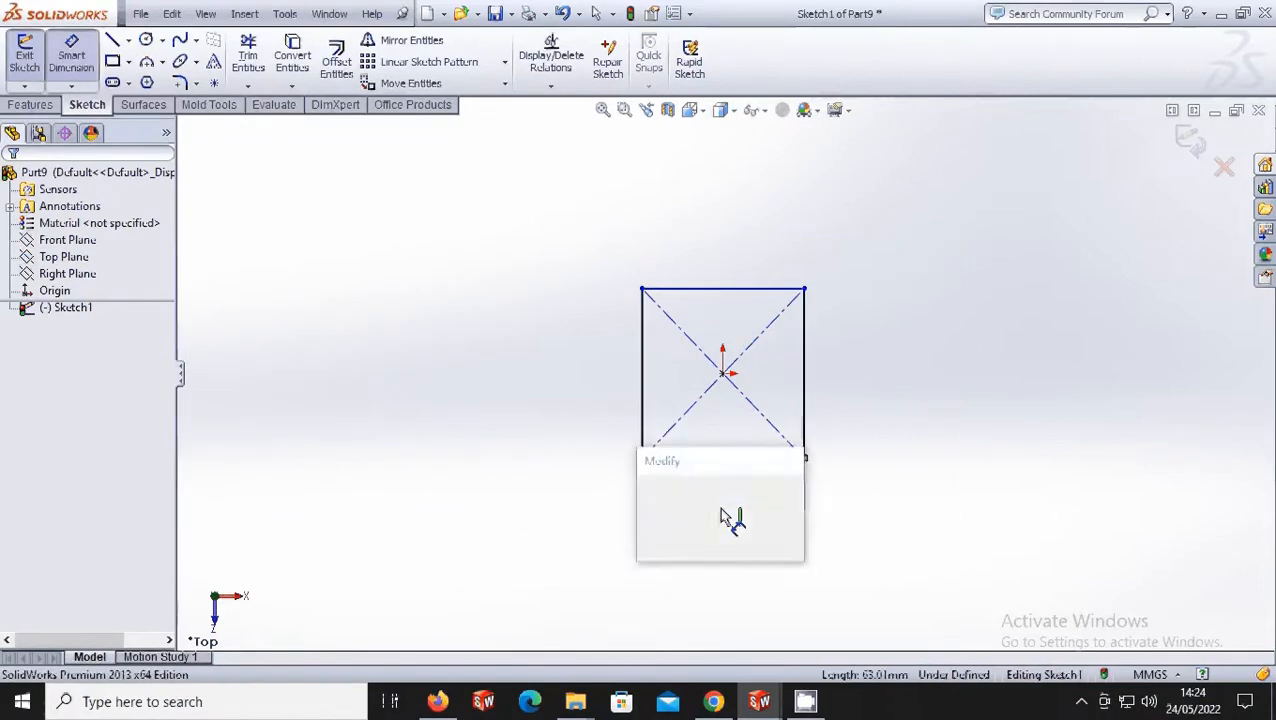
text(150)
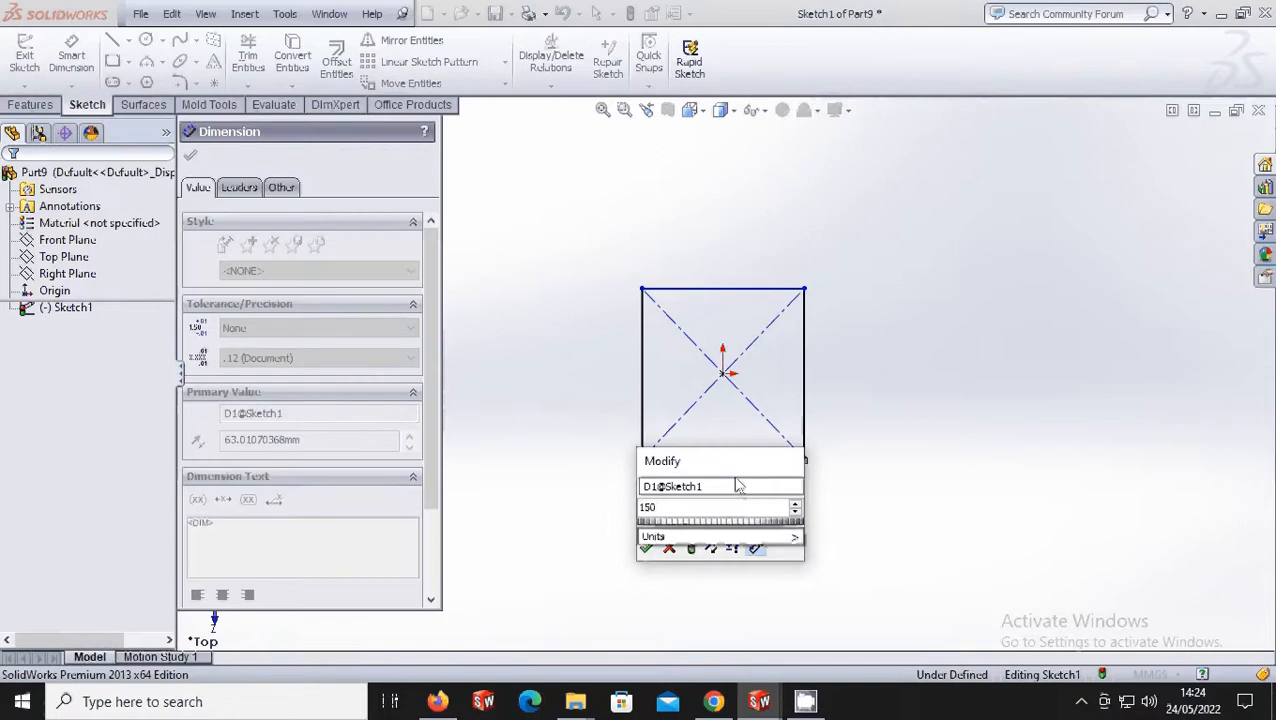
click(647, 548)
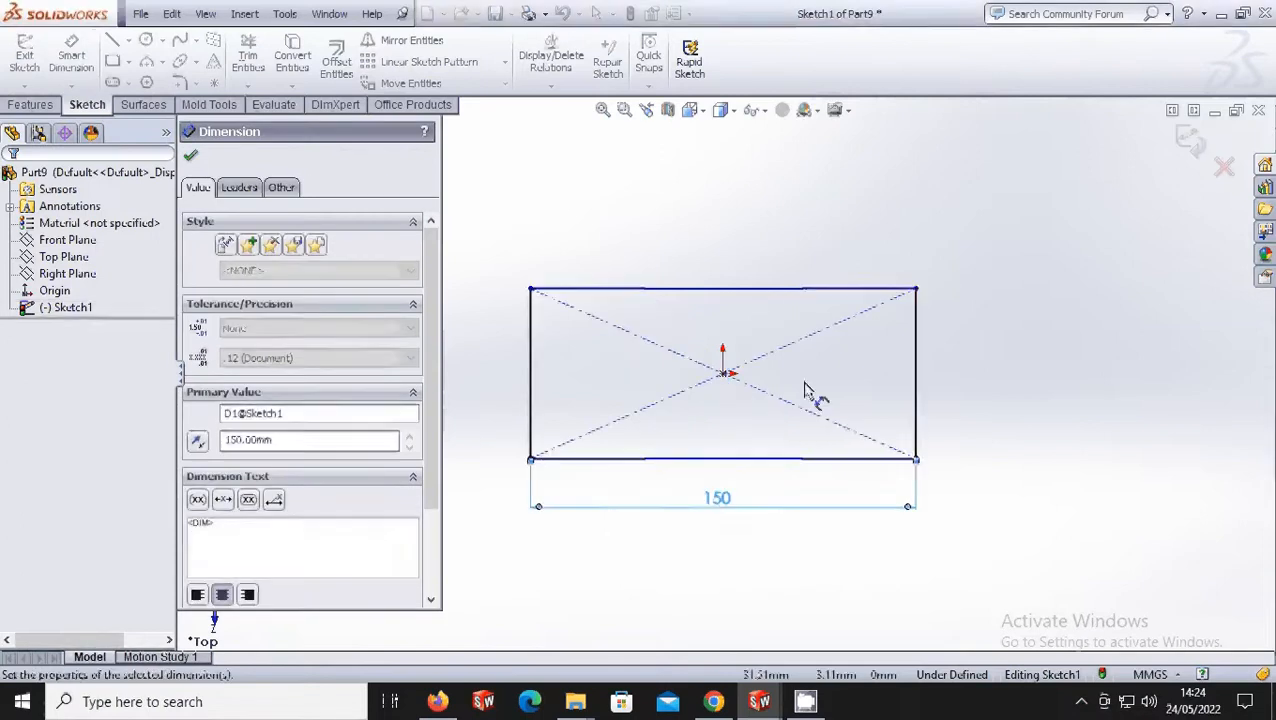
- Set the rectangle's height to 150 mm and finish dimensioning
click(917, 390)
click(955, 380)
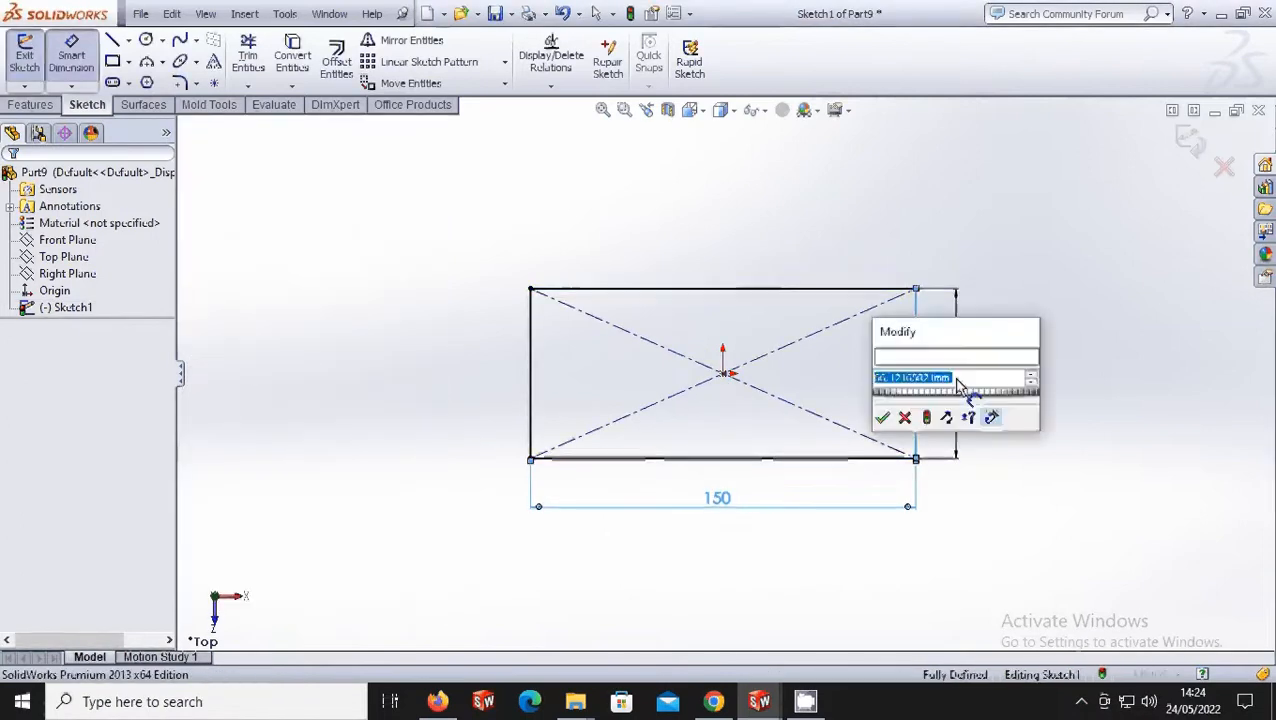
text(150)
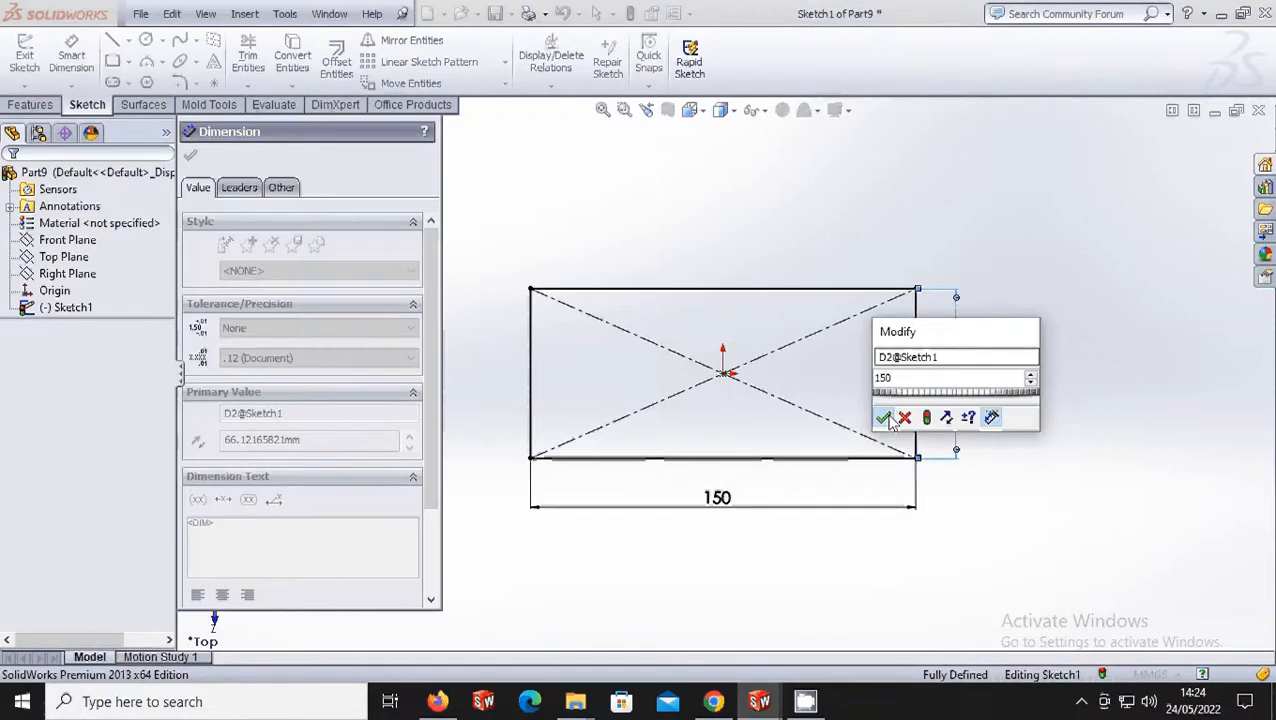
key(Return)
click(190, 155)
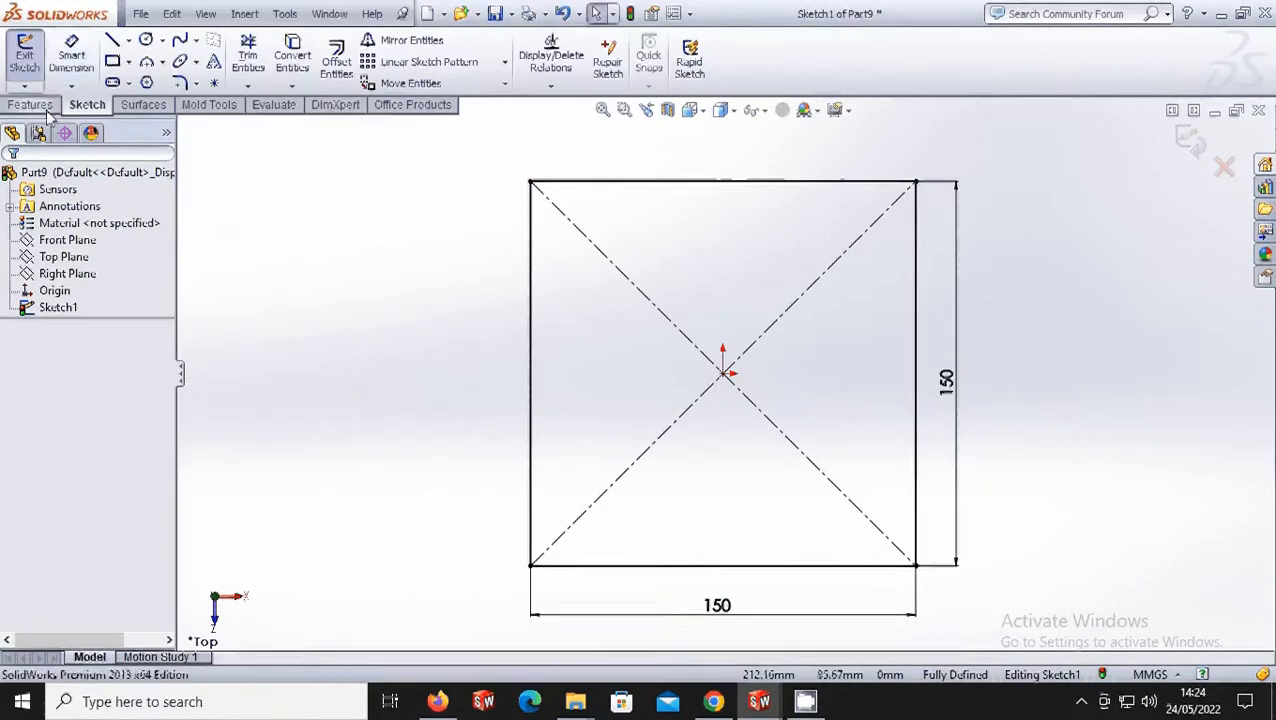
- Extrude the square profile as a solid base to a blind depth of 50 mm
click(30, 104)
click(32, 62)
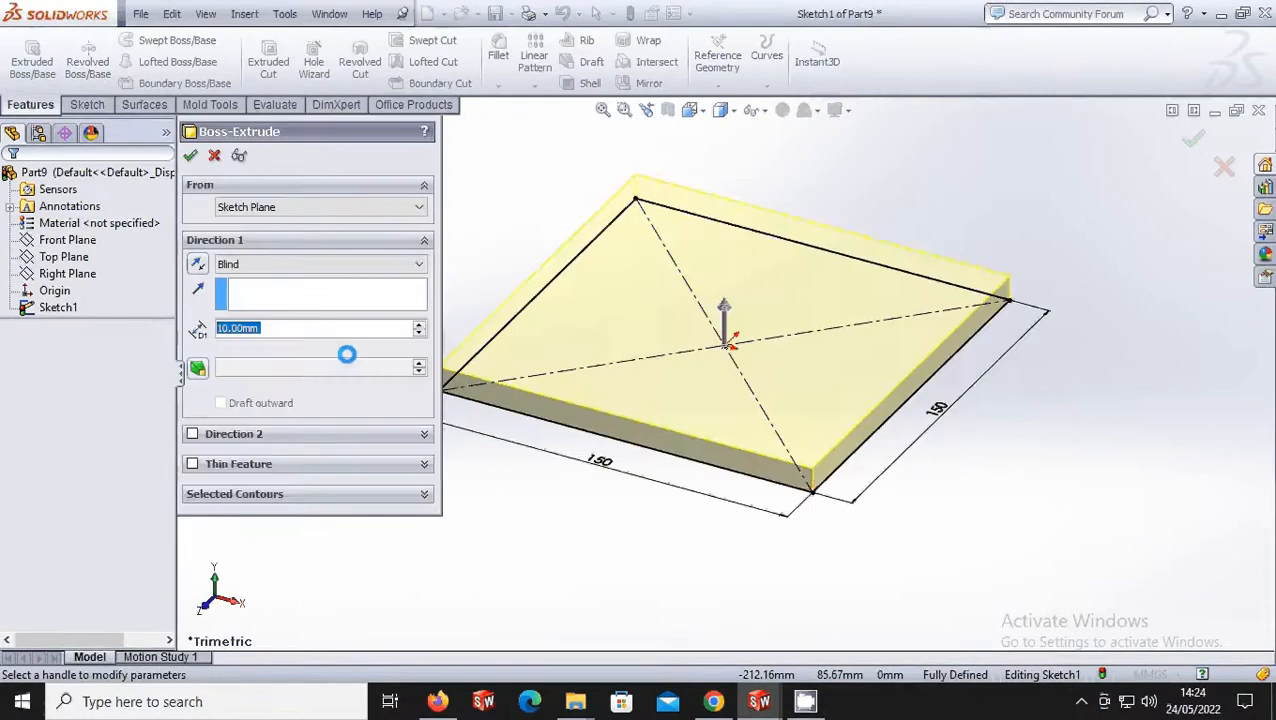
text(50)
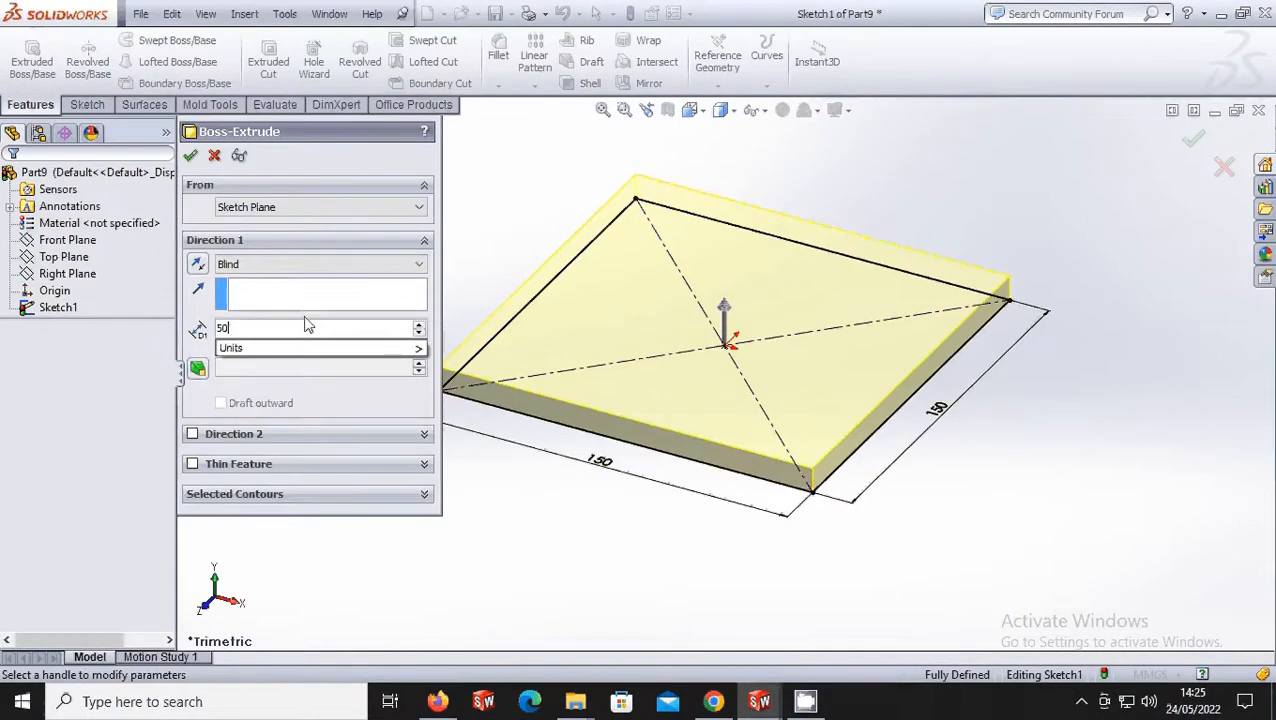
key(Return)
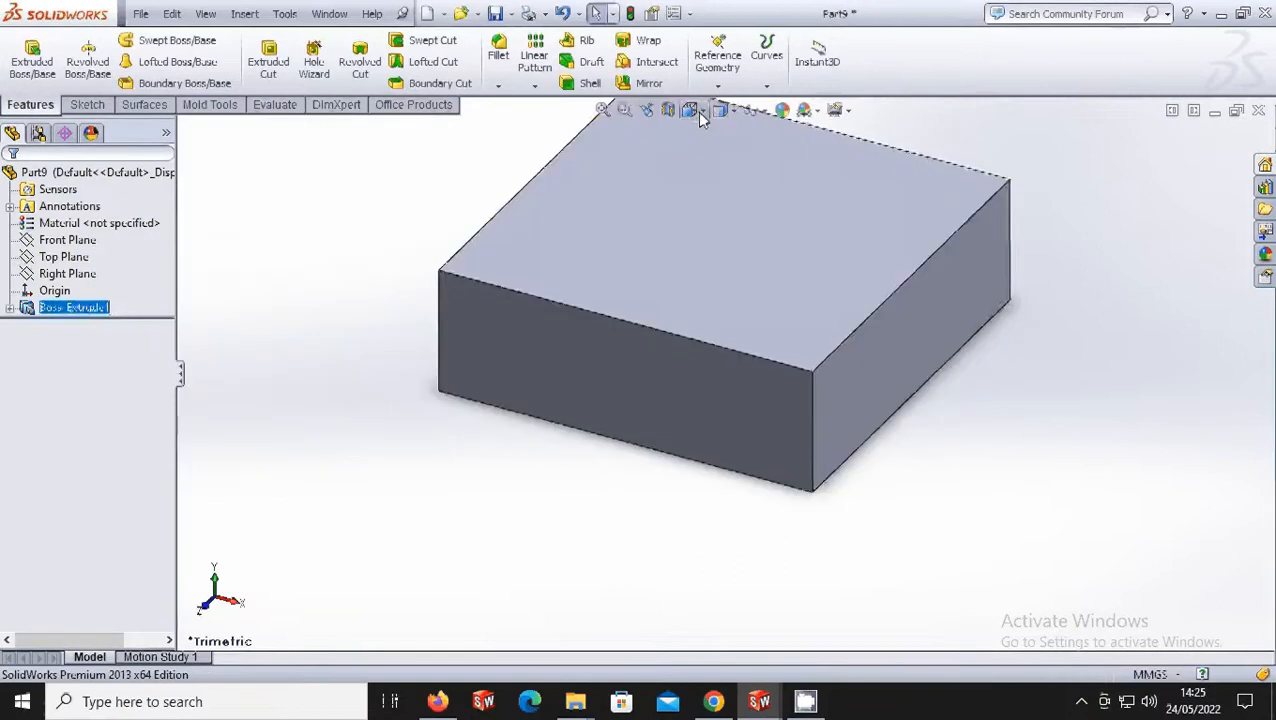
- Start a new sketch on the upper face of the base block, seen in the Top view
click(701, 116)
click(706, 185)
right_click(684, 320)
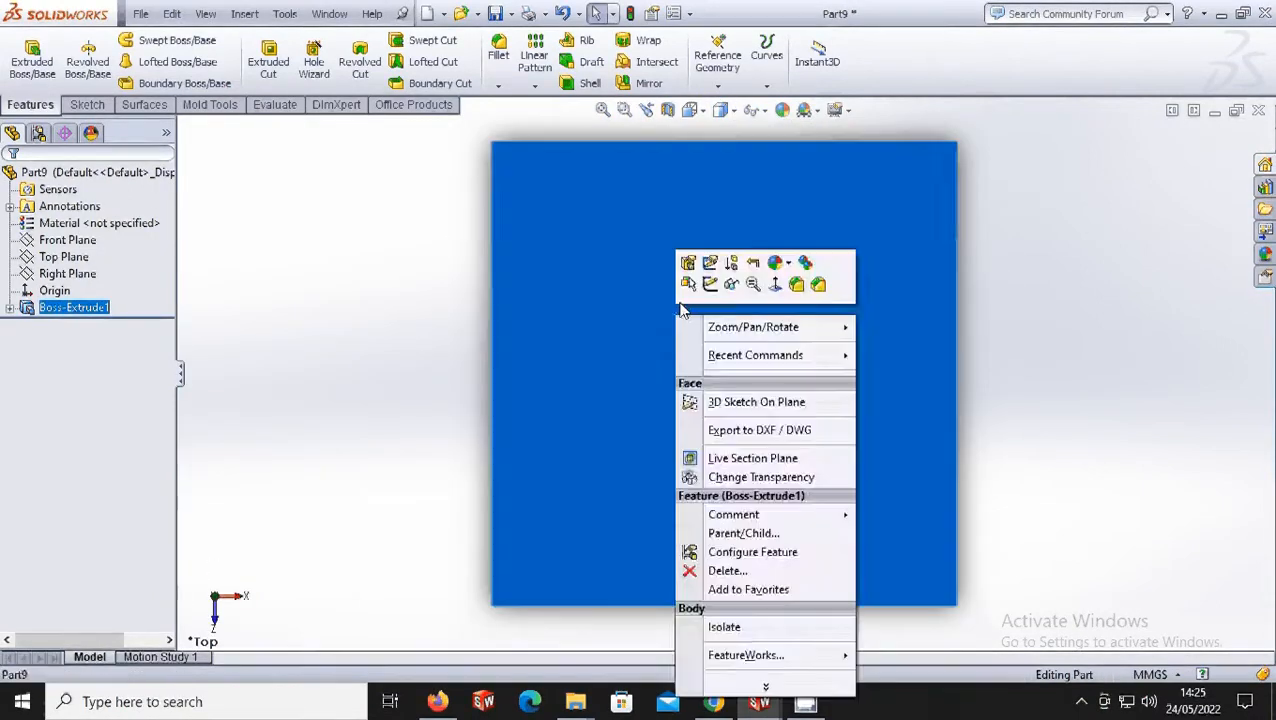
click(707, 285)
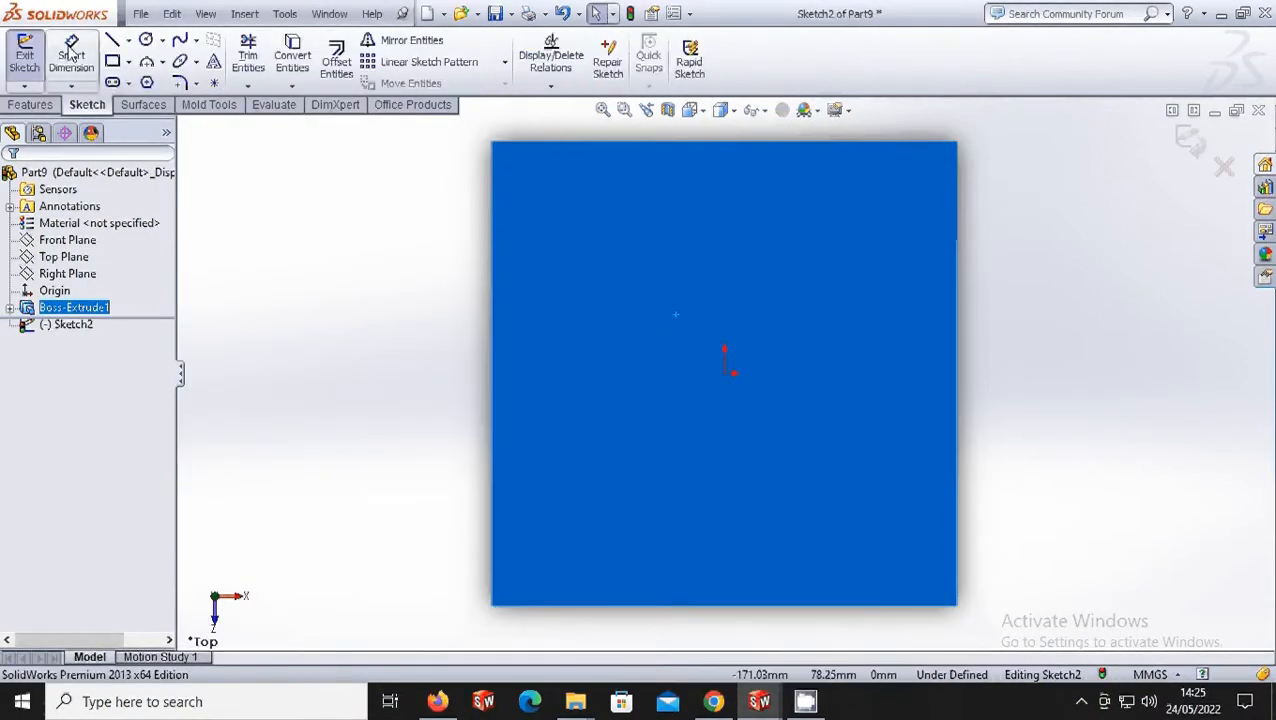
- Draw a vertical centerline about 39 mm long from above down to the origin and a horizontal centerline from the origin toward the block's left side
click(129, 41)
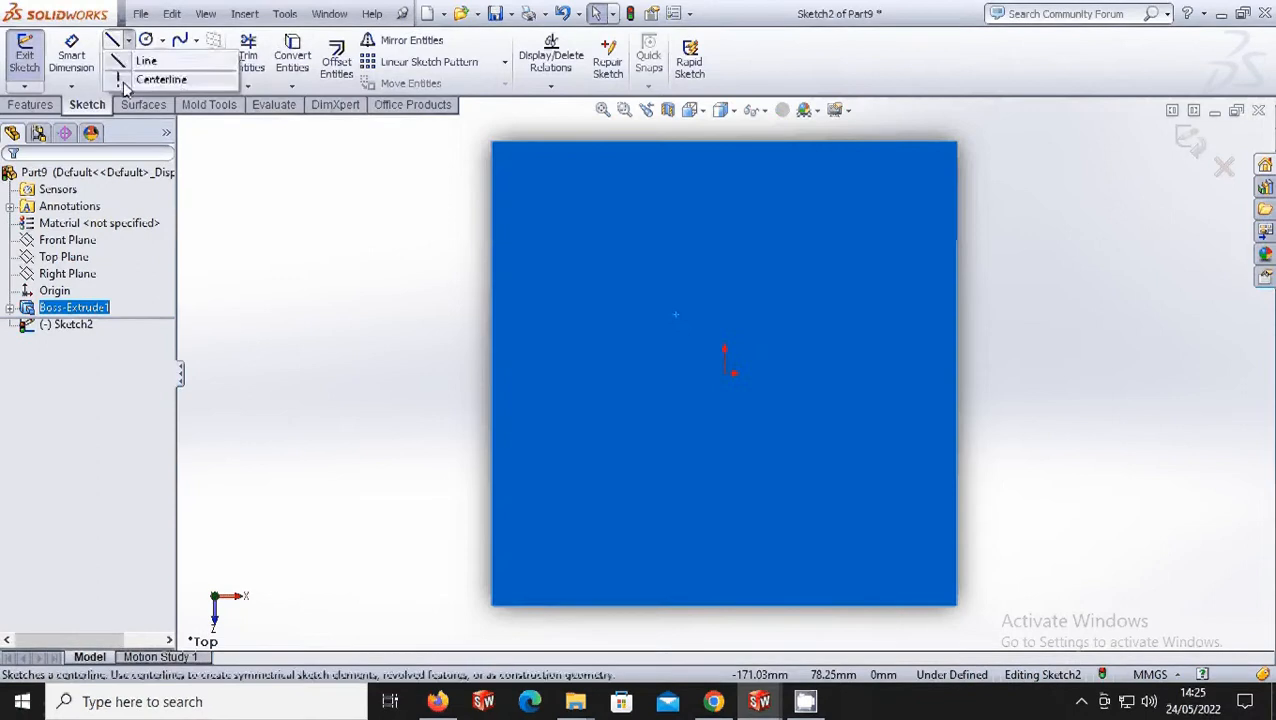
click(160, 79)
click(724, 251)
click(724, 373)
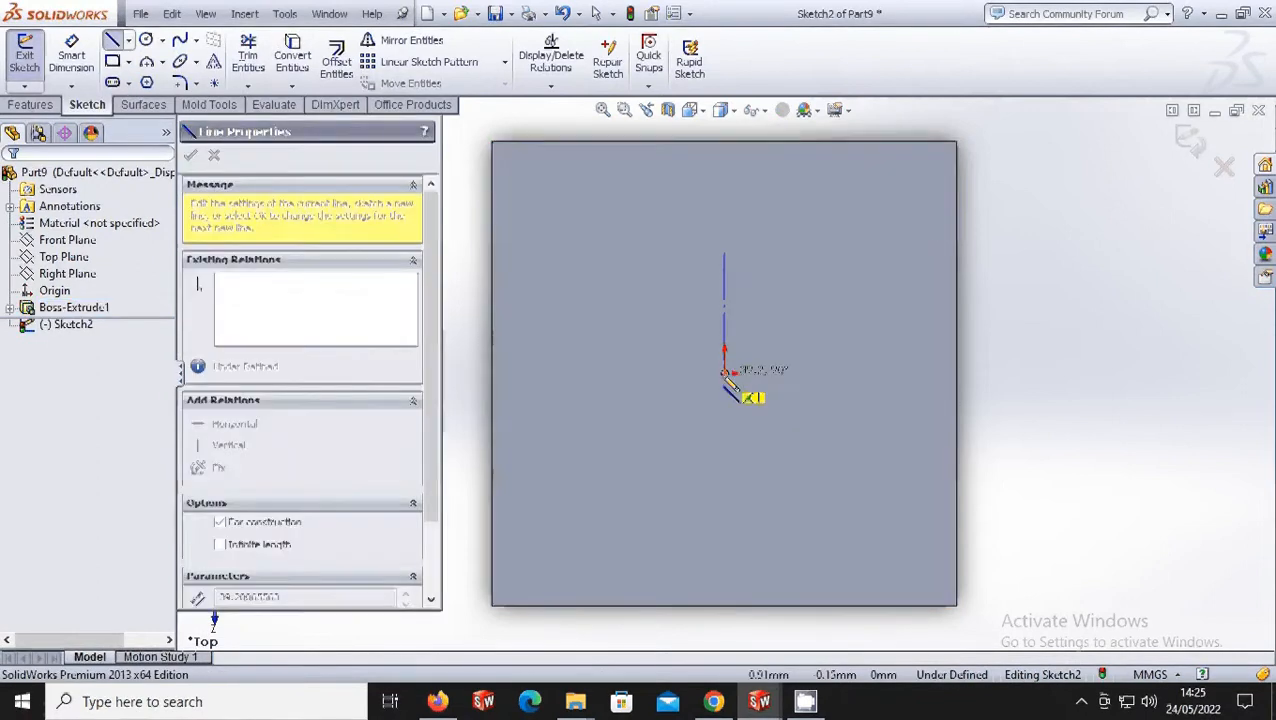
click(628, 375)
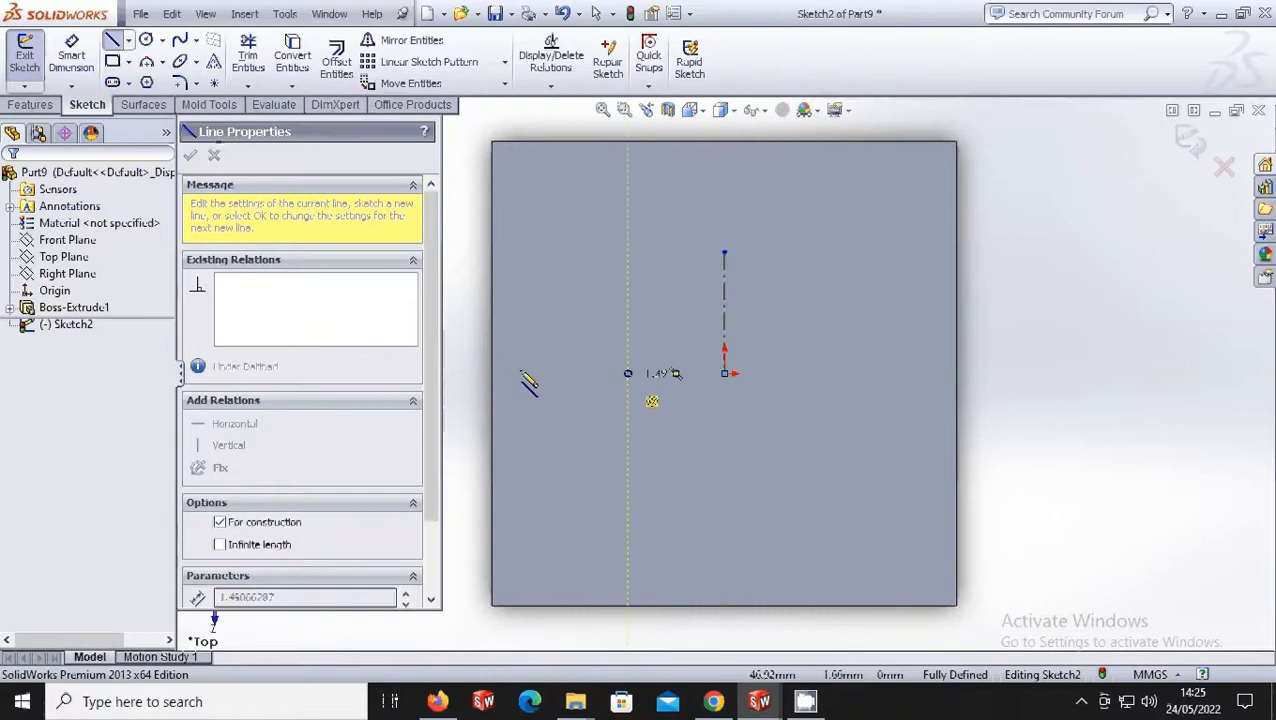
- Sketch a narrow centre rectangle about 5.4 by 78.4 mm, centred on the free end of the horizontal centerline
click(113, 62)
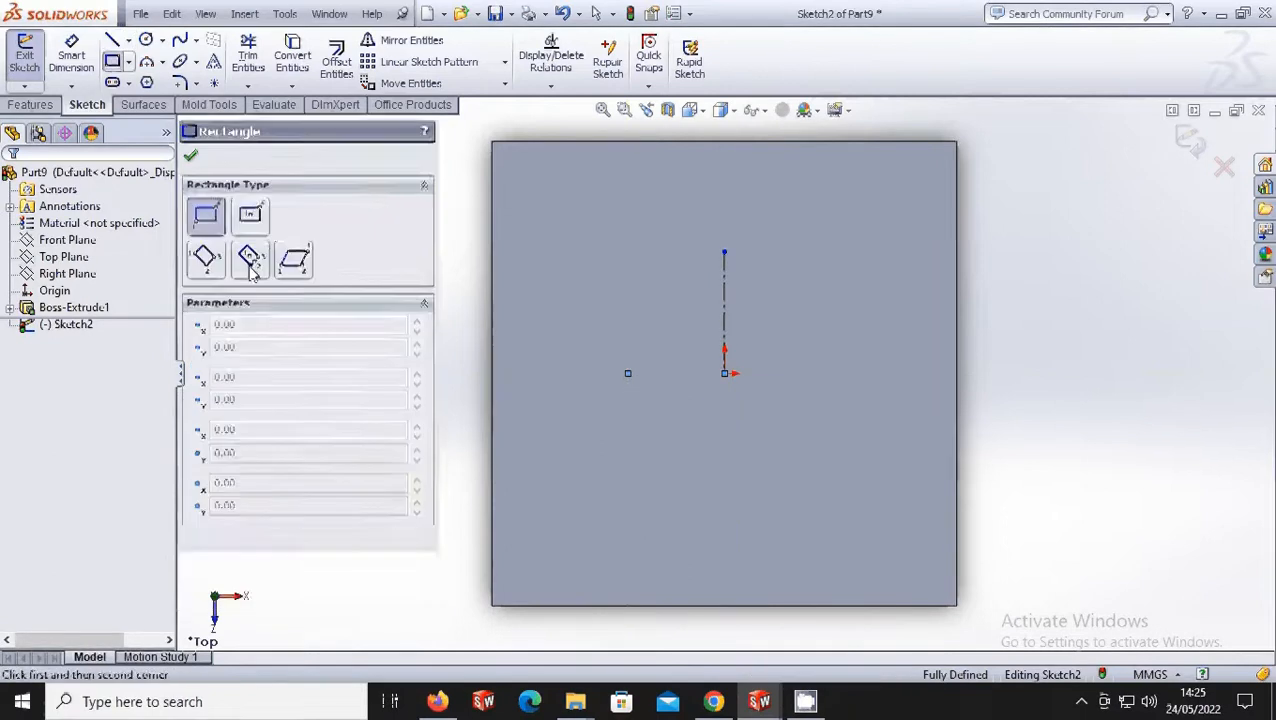
click(251, 215)
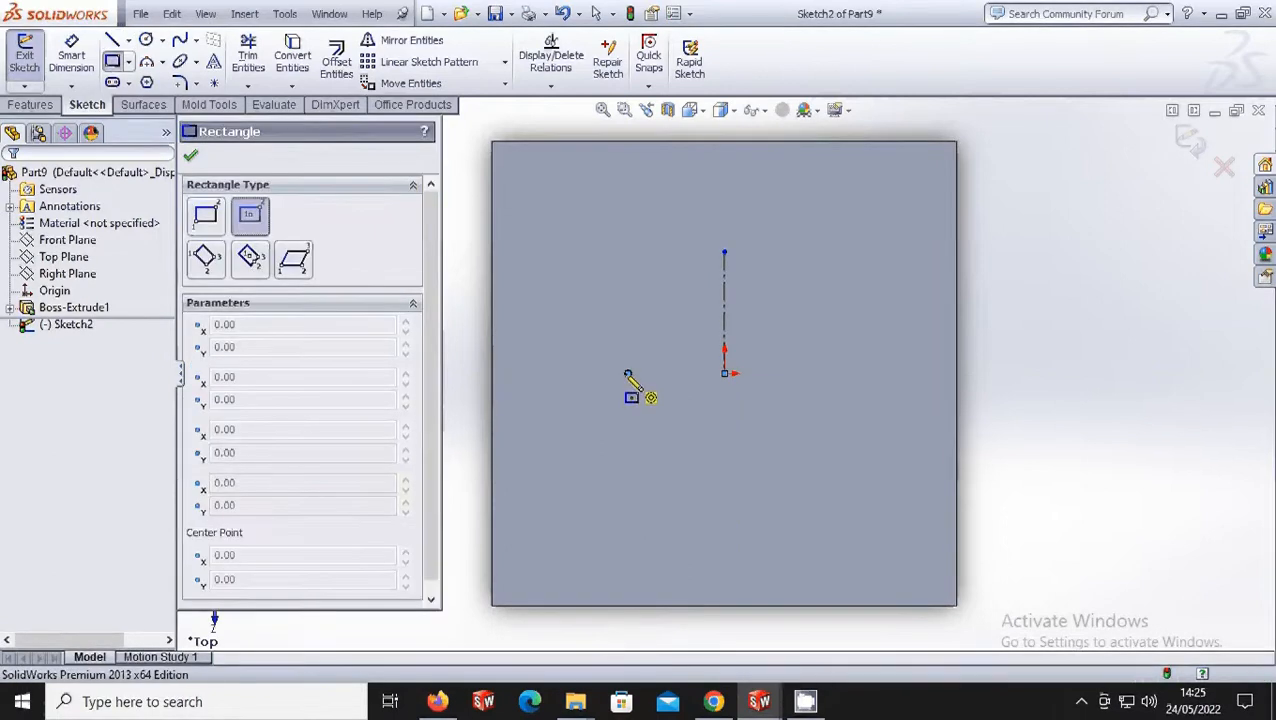
click(628, 373)
click(637, 252)
- Dimension the narrow rectangle's lower edge and set its width to 15 mm
click(71, 55)
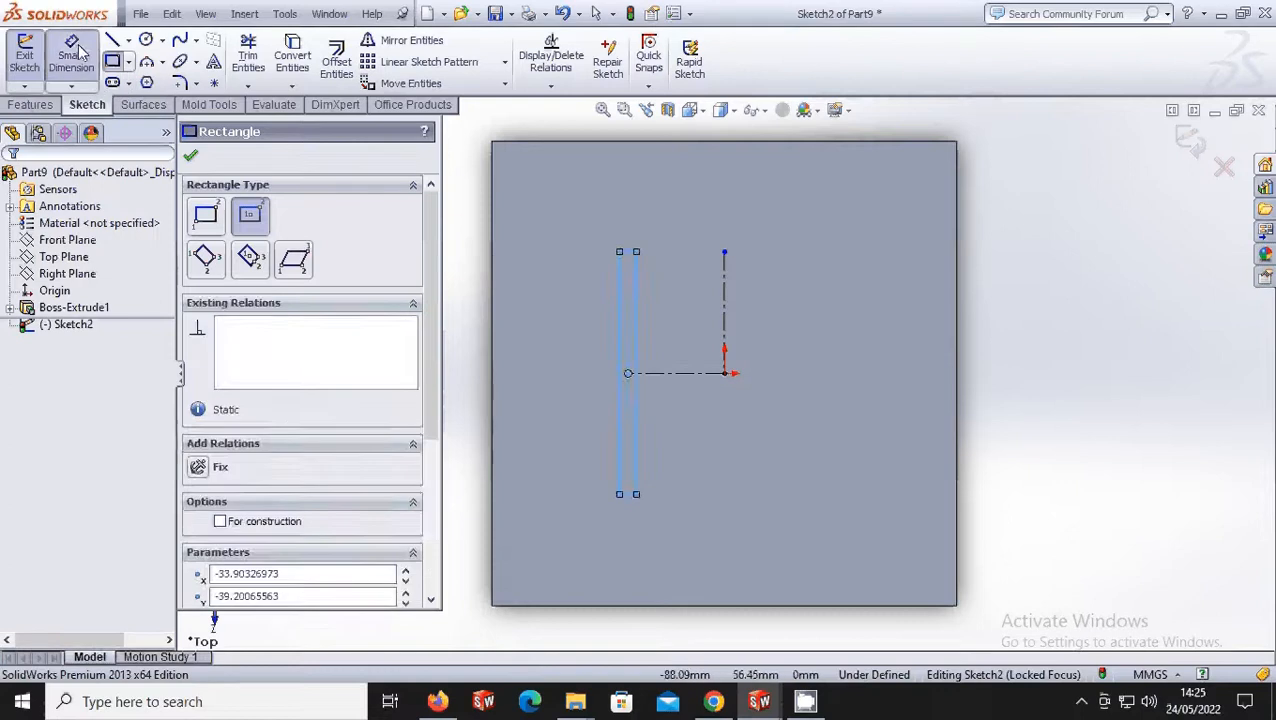
click(628, 494)
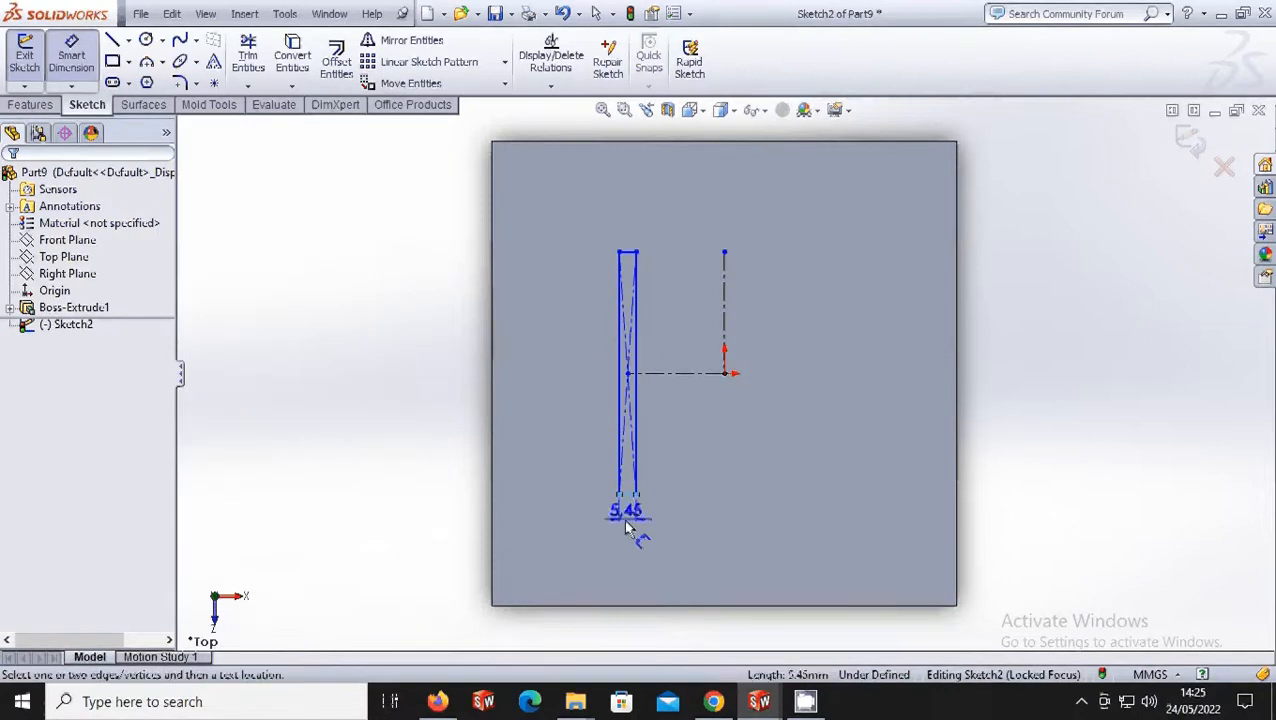
click(628, 537)
text(1)
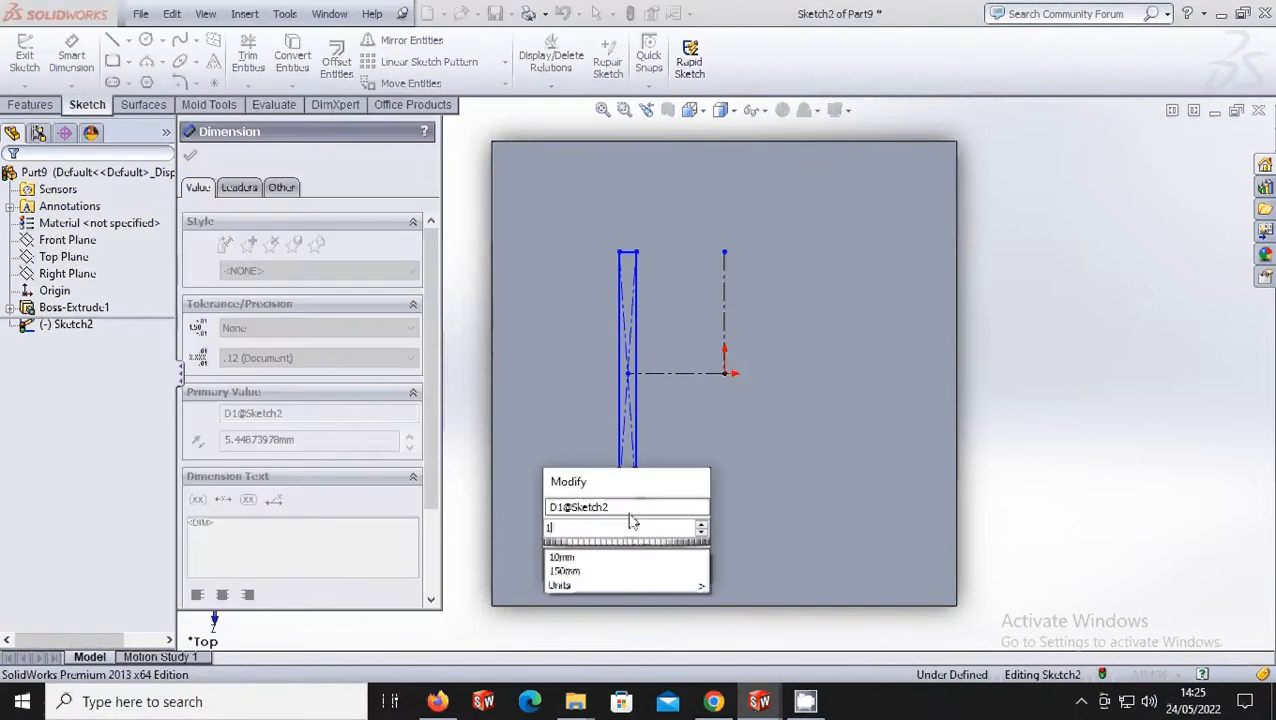
click(581, 533)
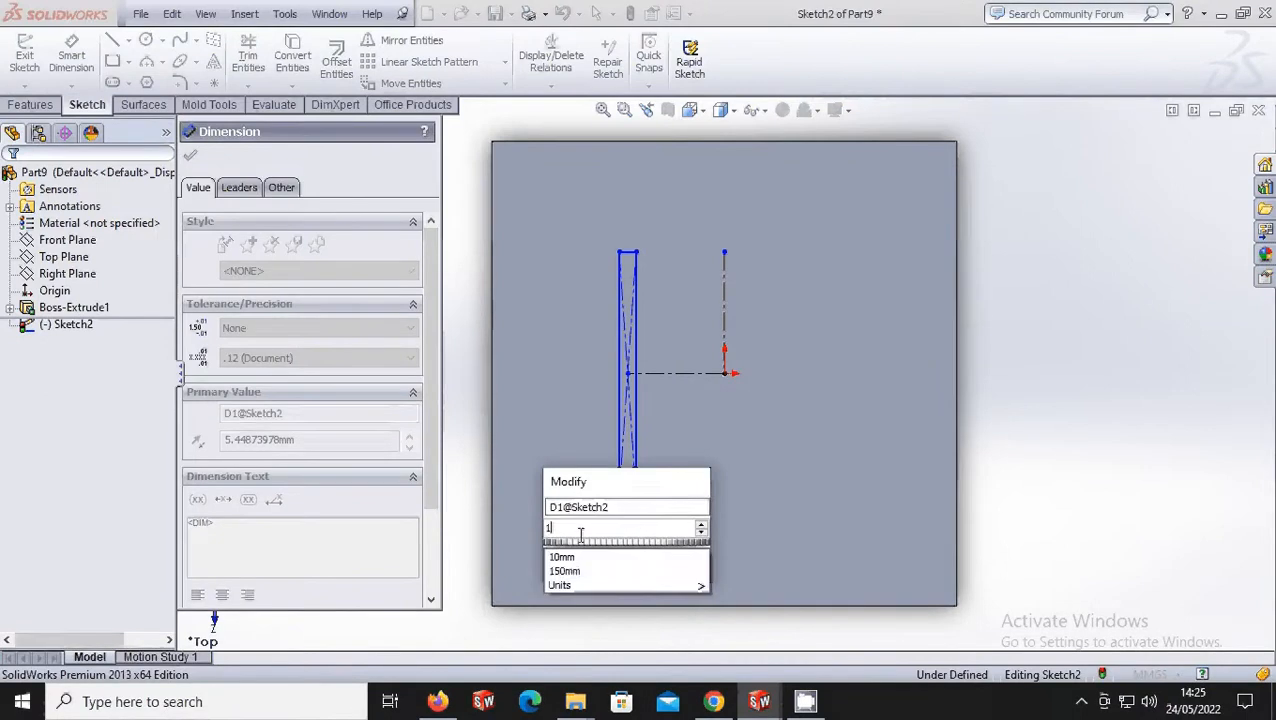
text(5)
key(Return)
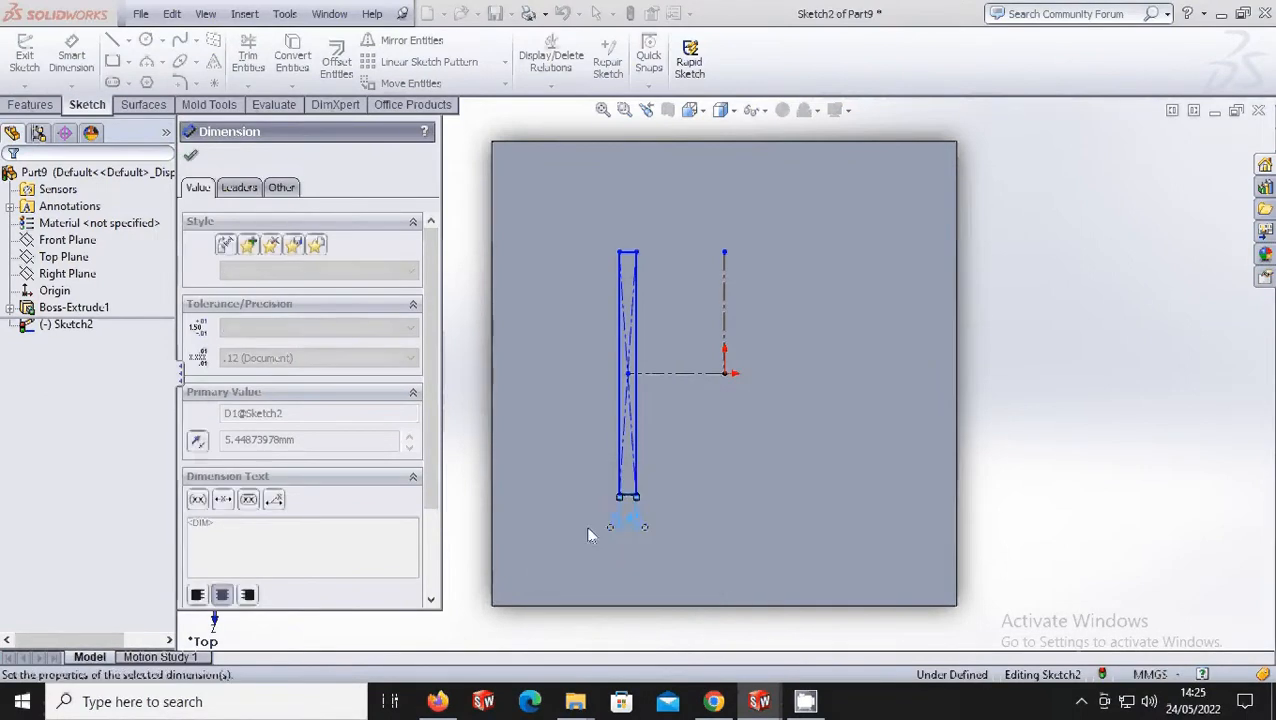
- Dimension the narrow rectangle's long side and set its height to 60 mm
click(604, 366)
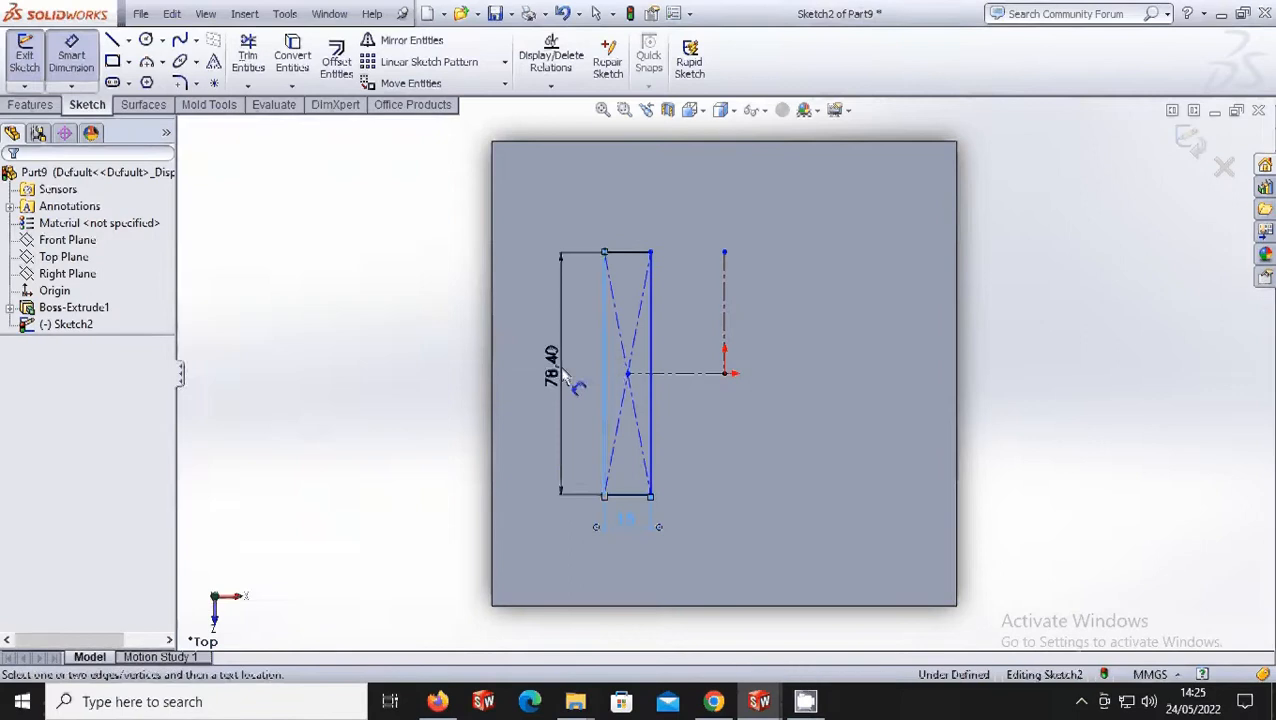
click(562, 377)
text(60)
click(486, 408)
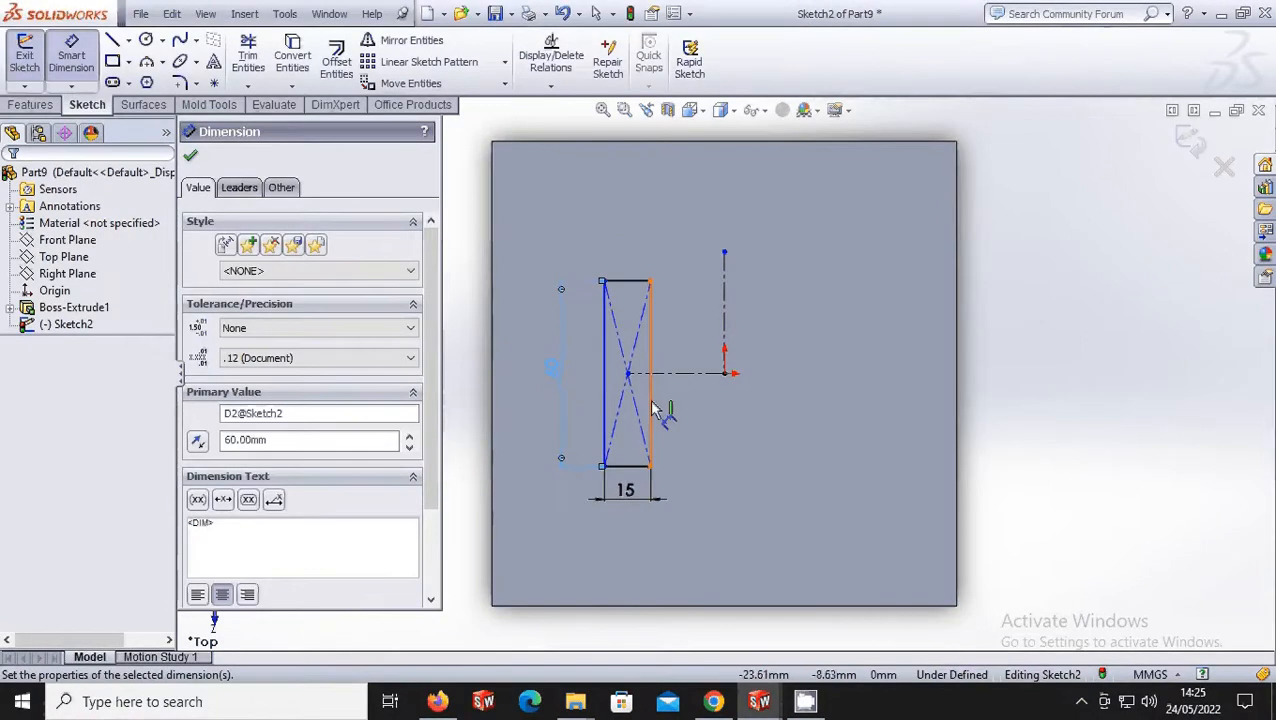
- Set the distance between the rectangle's inner side and the vertical centerline to 30 mm
click(648, 453)
click(724, 362)
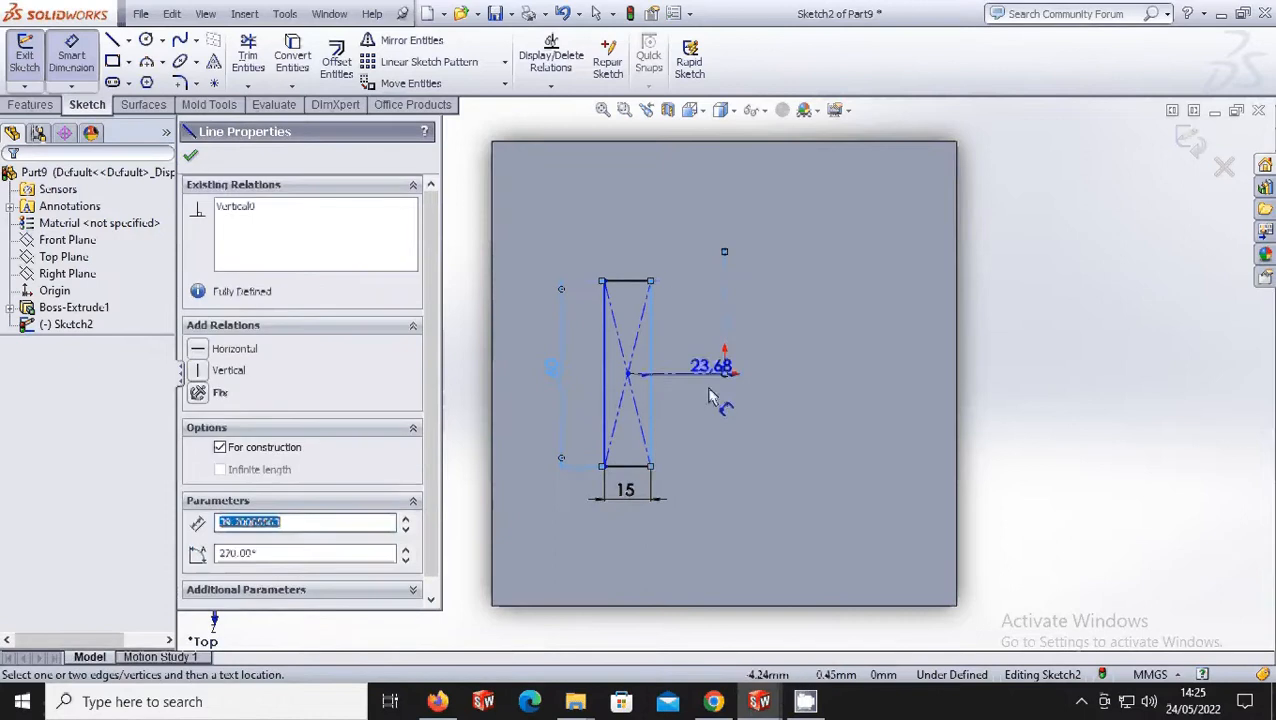
click(700, 510)
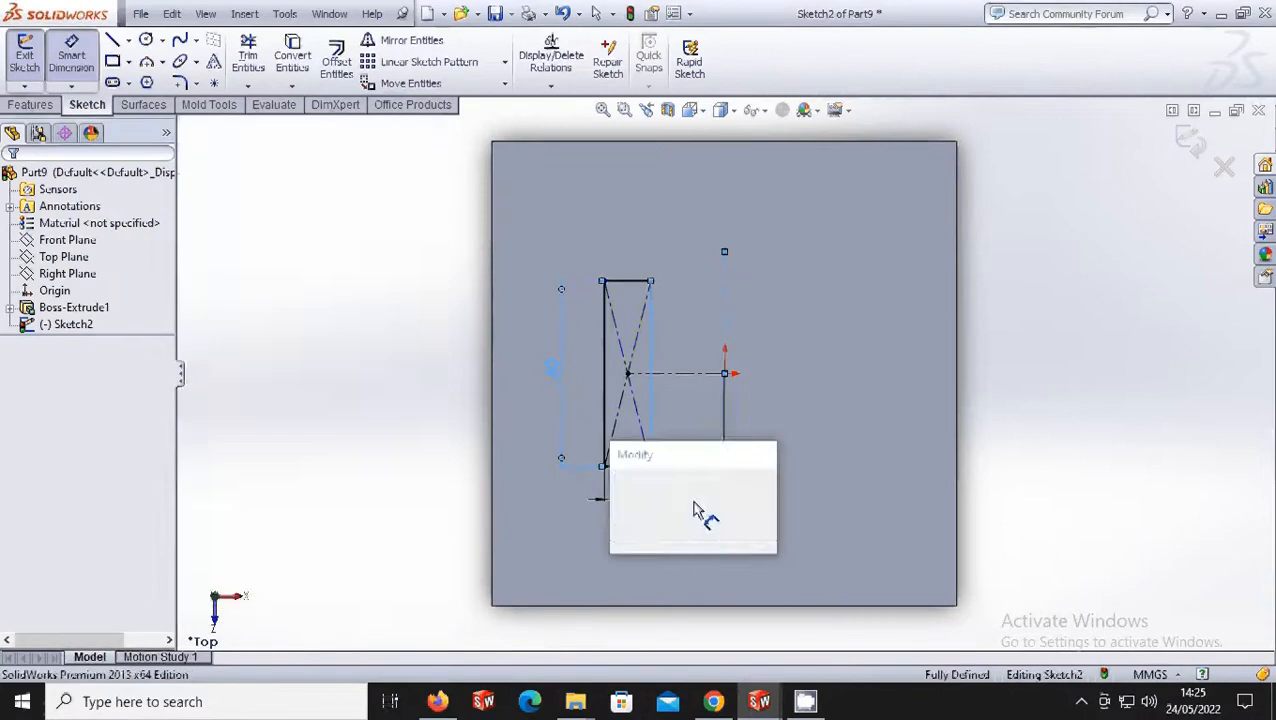
text(30)
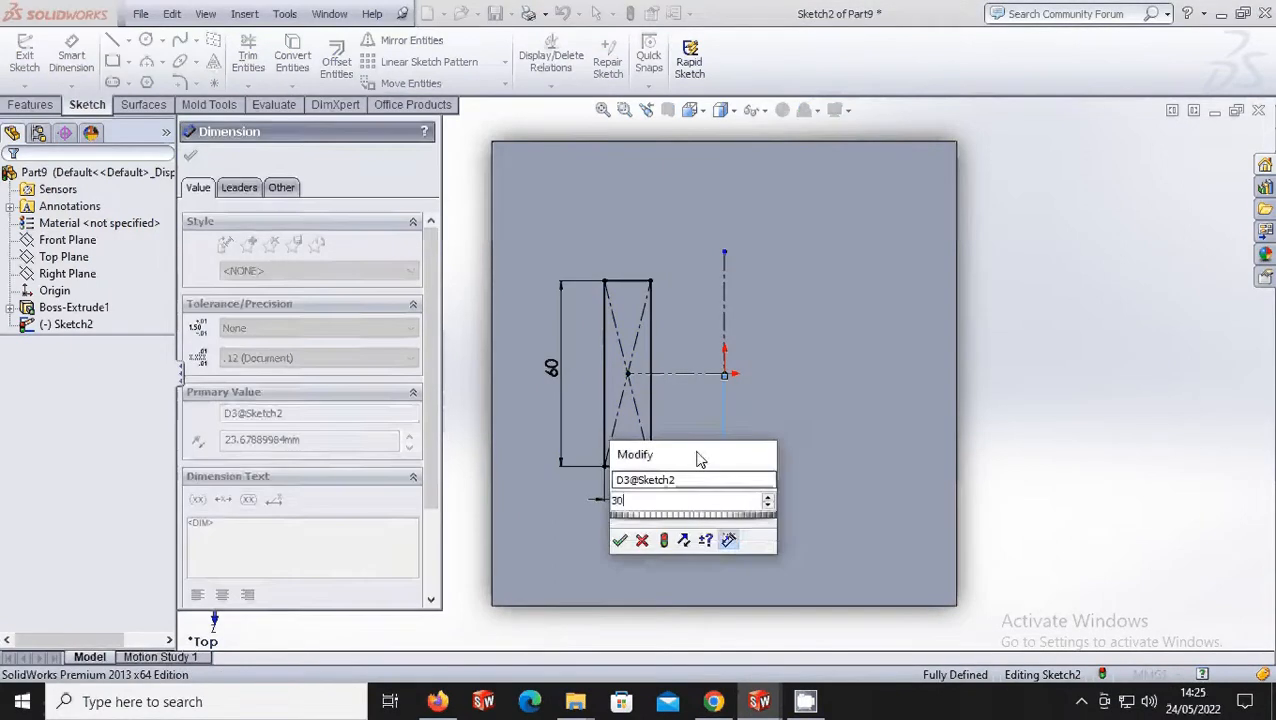
click(621, 541)
key(Escape)
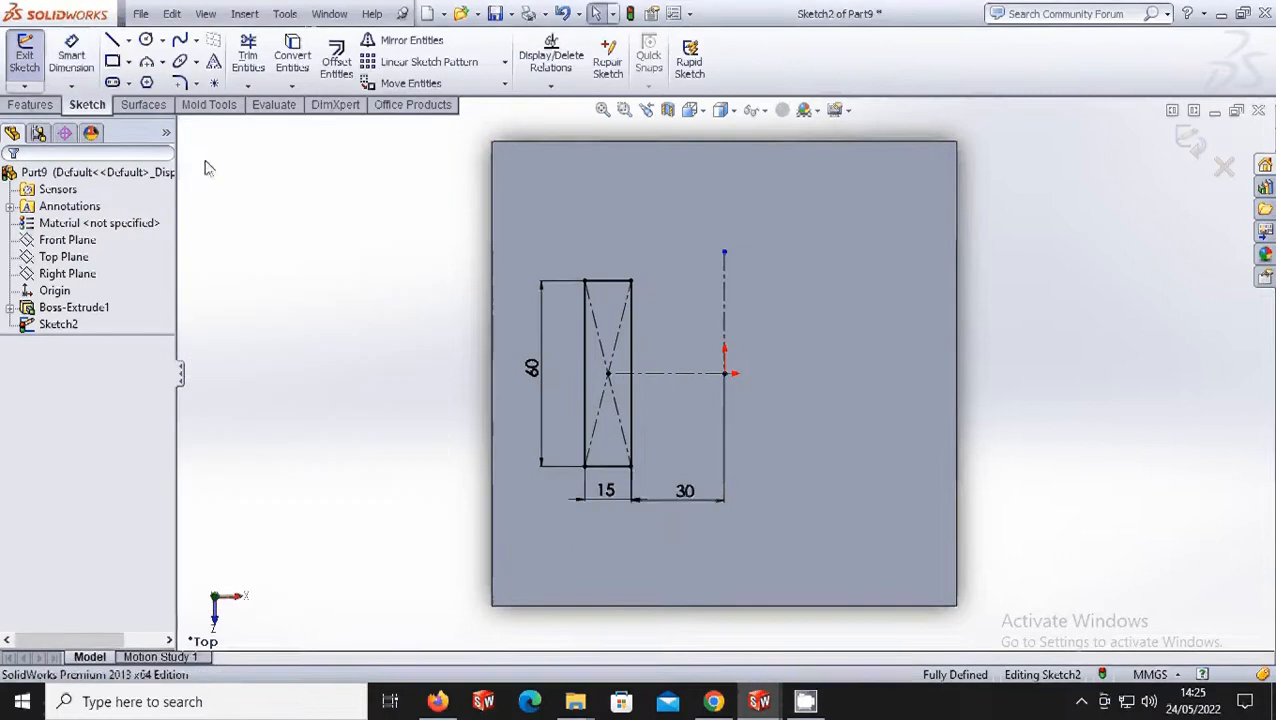
- Mirror the dimensioned rectangle about the vertical centerline, keeping the original as a copy
click(405, 40)
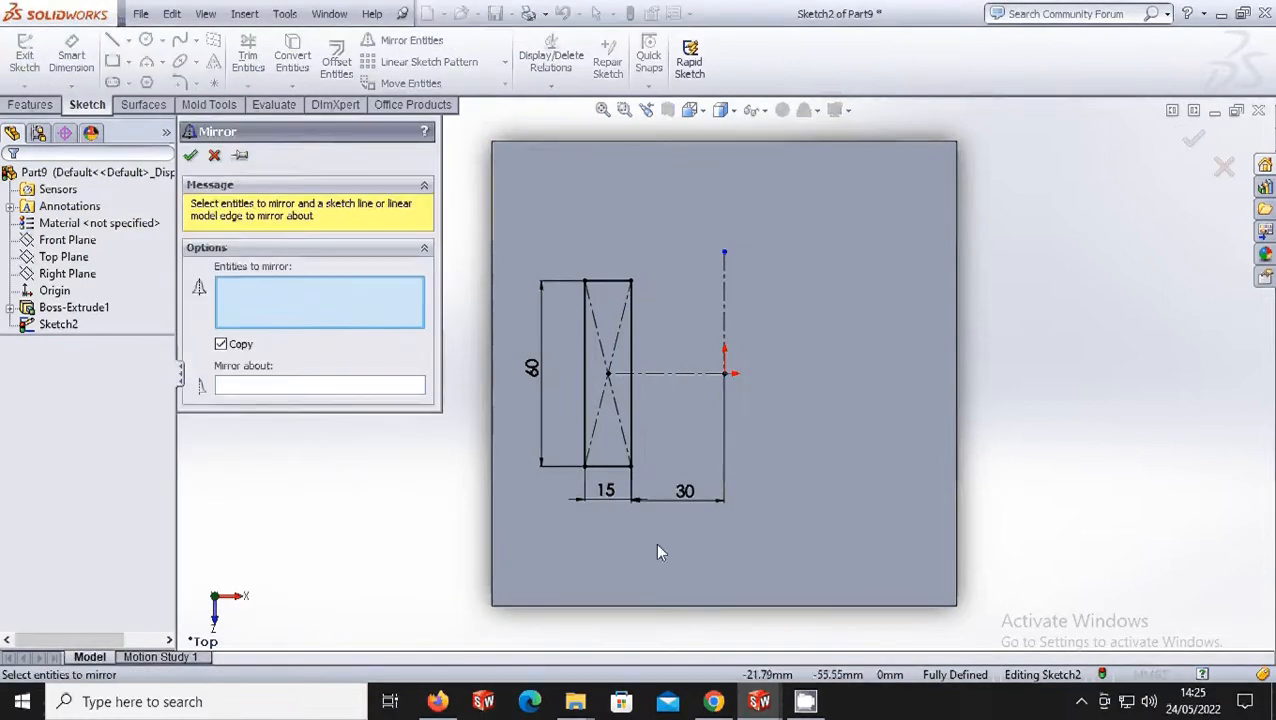
drag(548, 262, 548, 262)
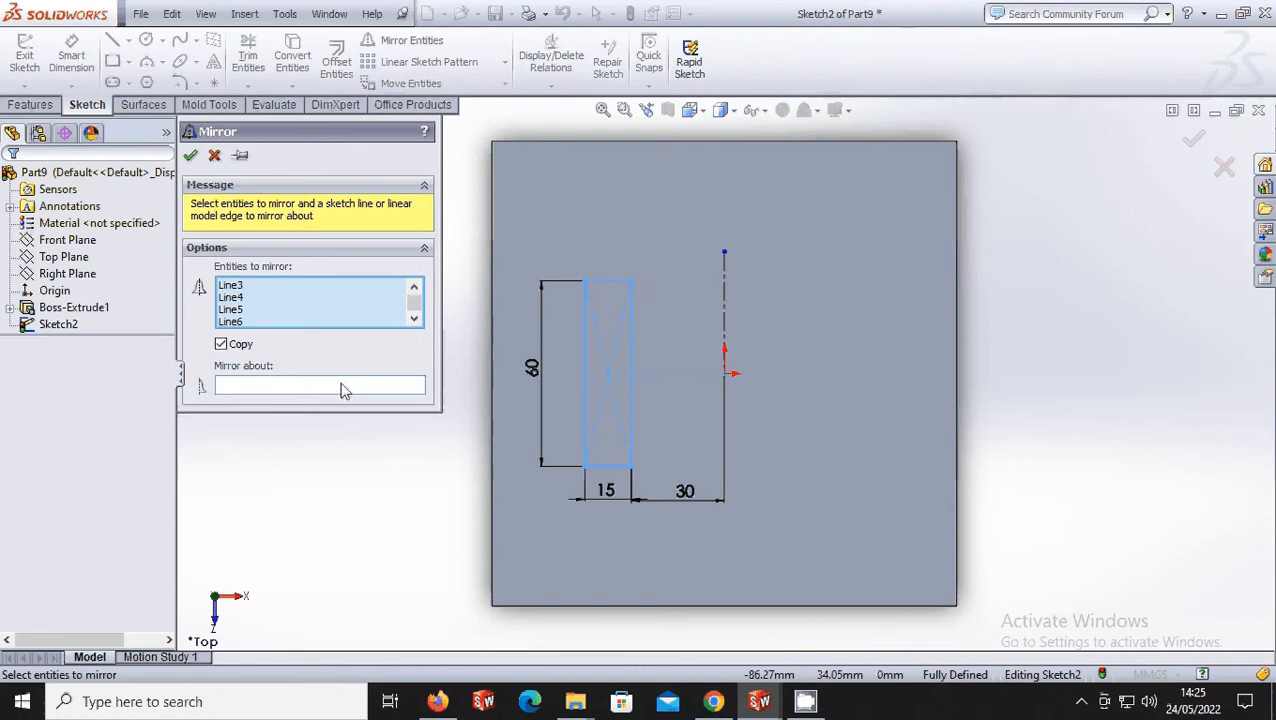
click(338, 384)
click(725, 285)
key(Return)
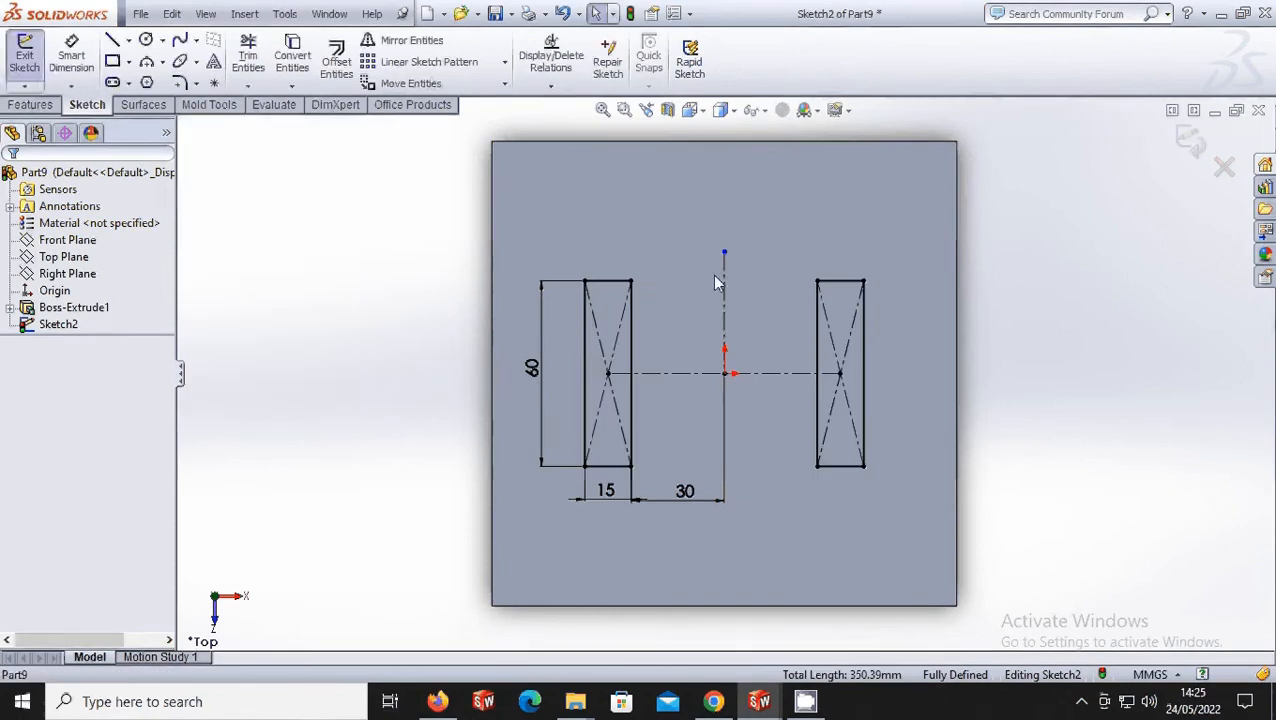
- Extrude both rectangles upward from the block to a blind depth of 100 mm, merged with the base
click(30, 104)
click(32, 60)
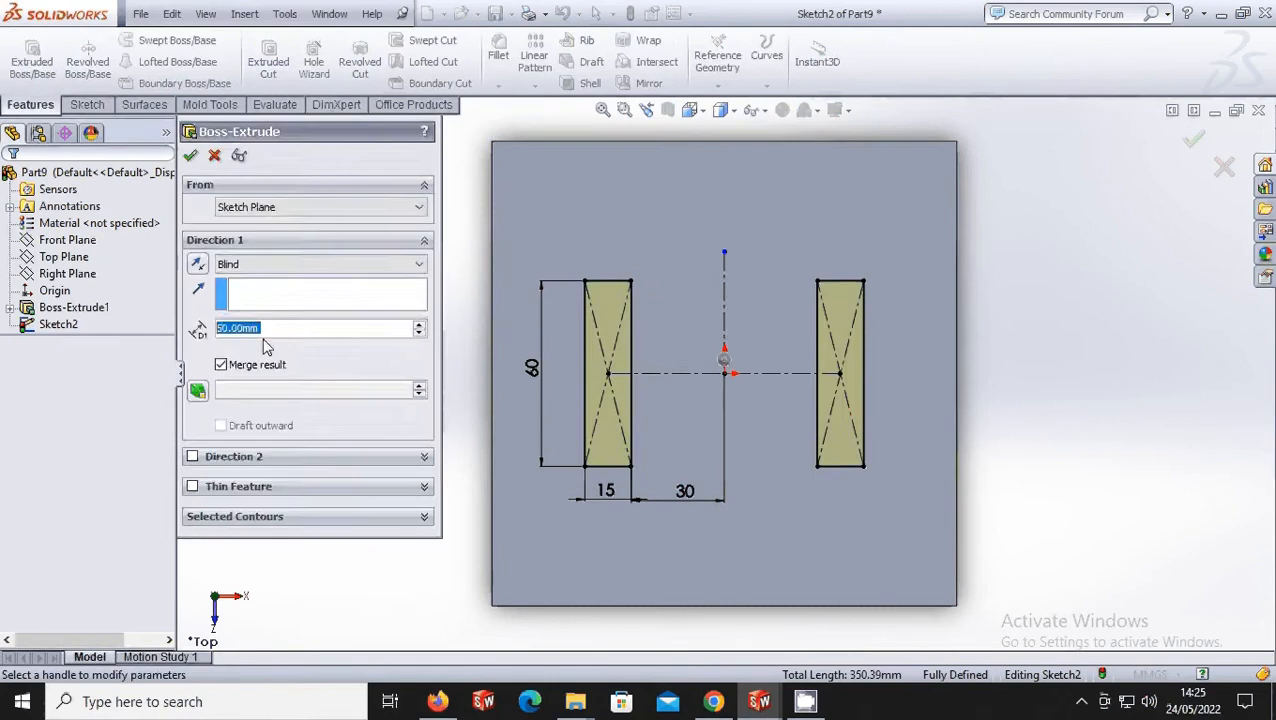
text(100)
key(Return)
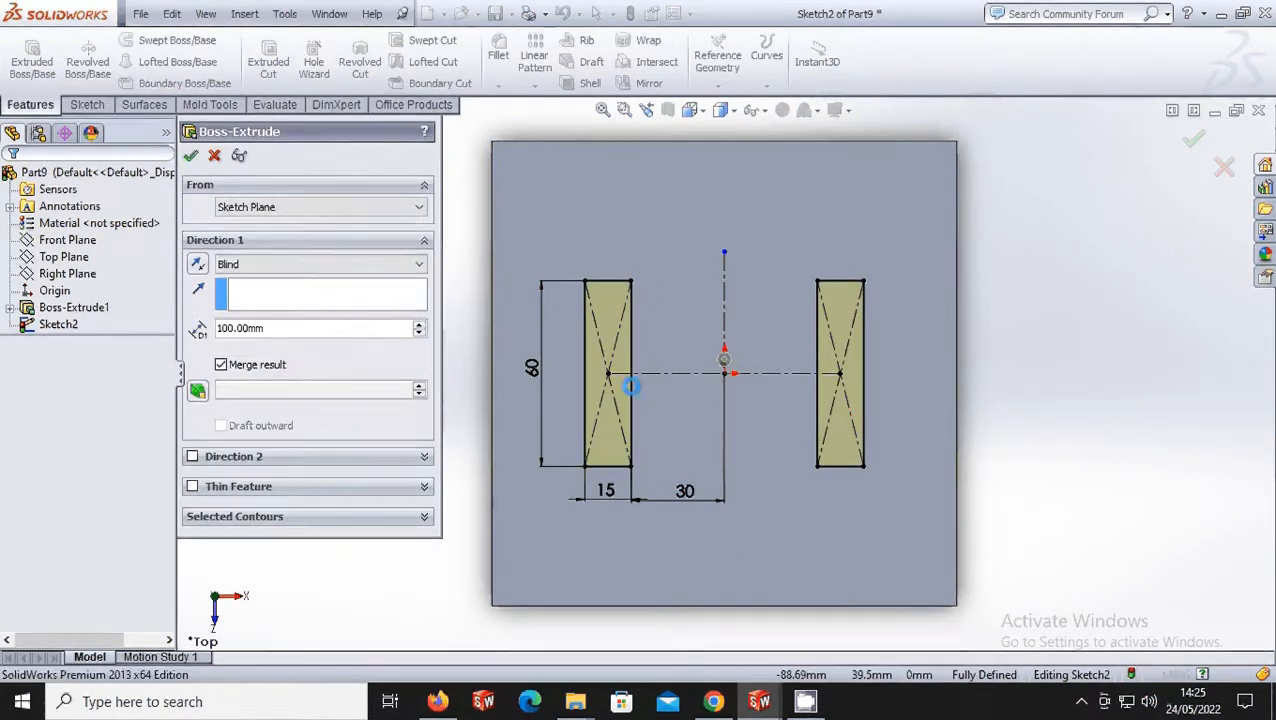
key(Return)
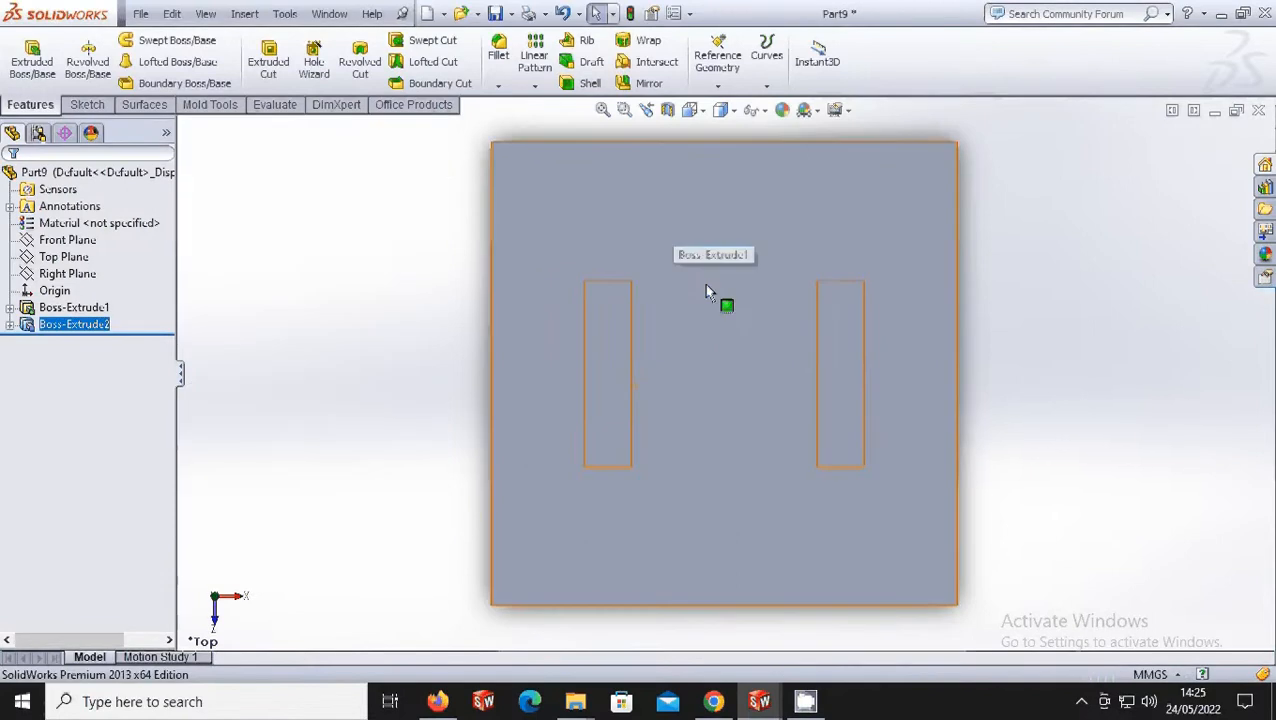
- On the outer side face of the left upright plate, sketch a circle about 44 mm in diameter centered above the origin
key(ctrl+7)
click(690, 110)
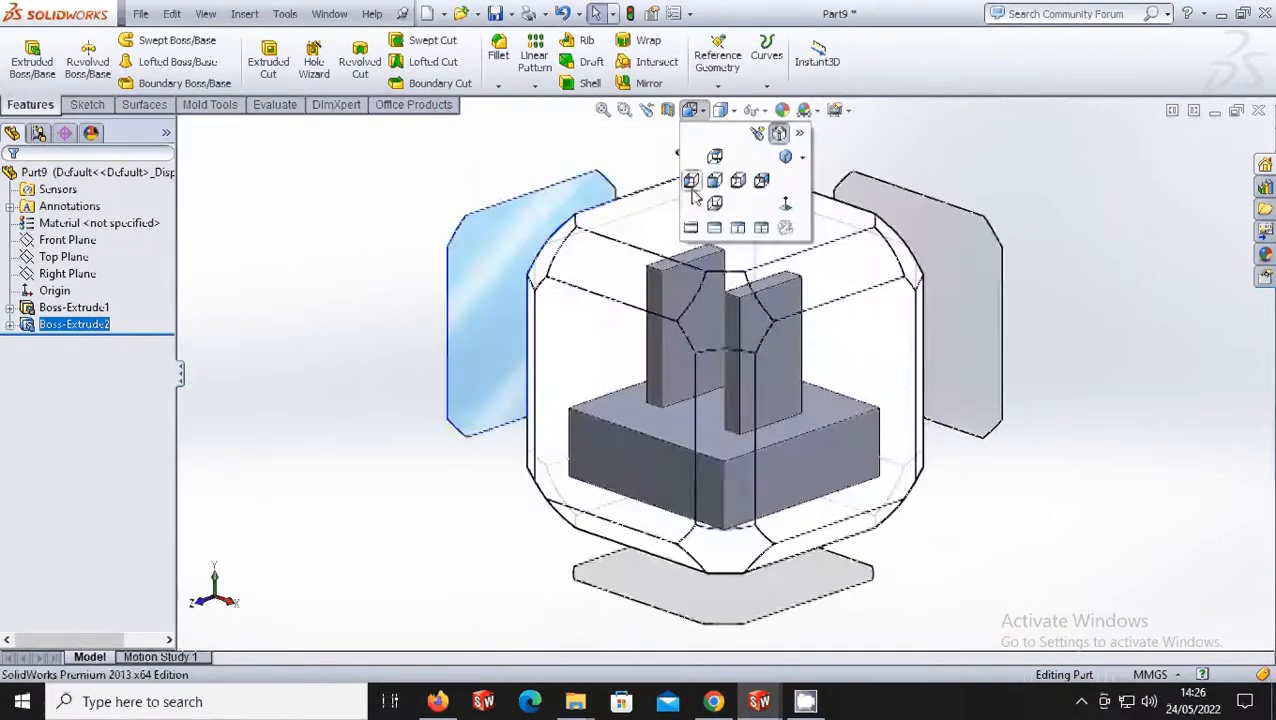
click(691, 182)
right_click(671, 252)
click(687, 221)
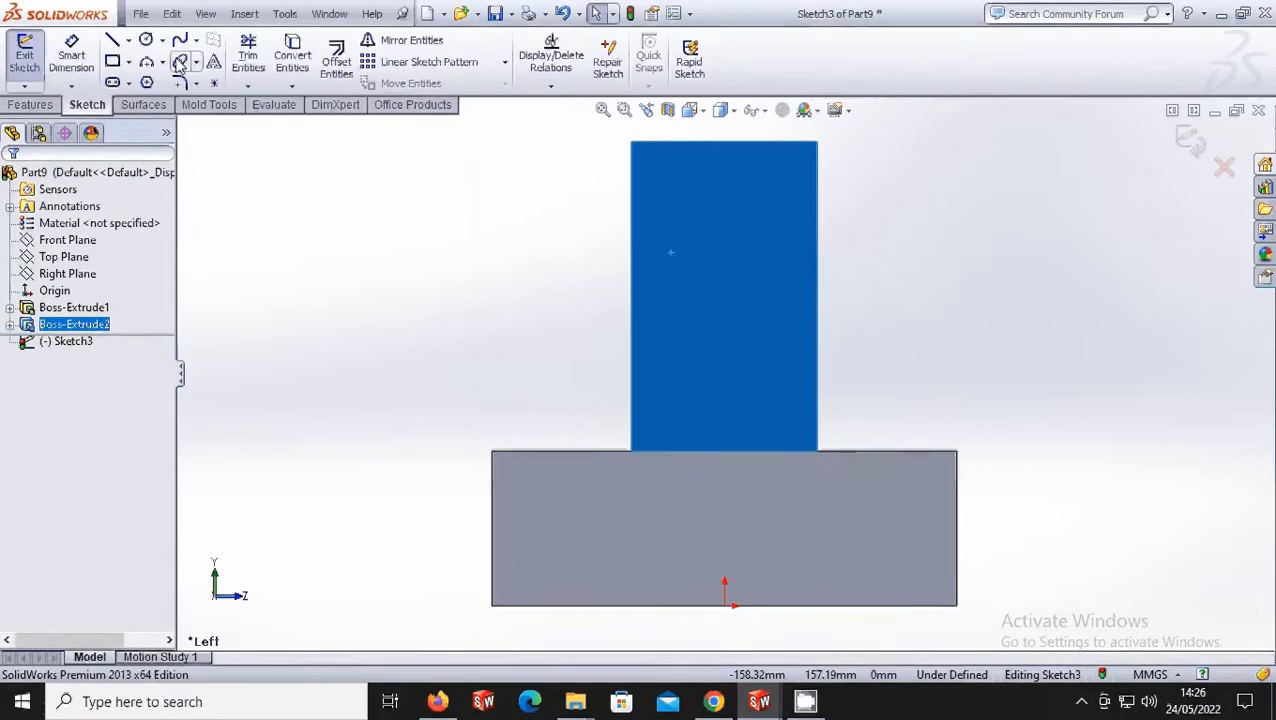
click(146, 40)
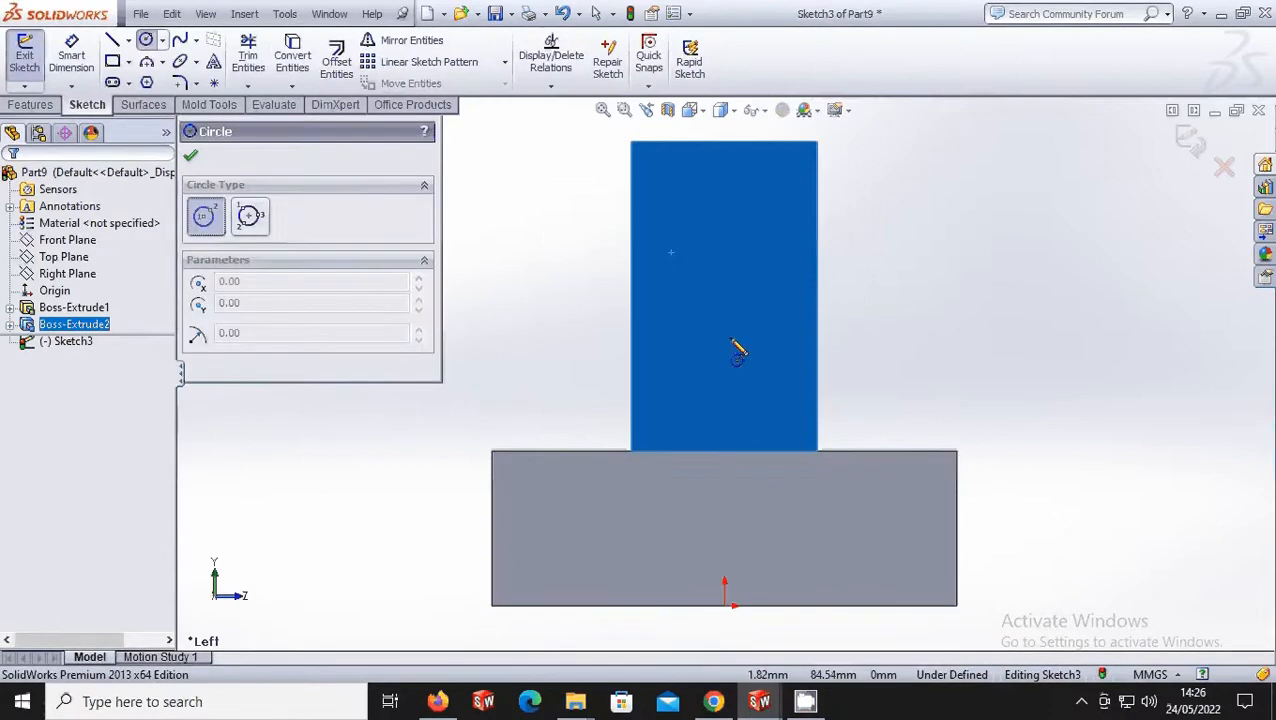
click(724, 280)
click(742, 217)
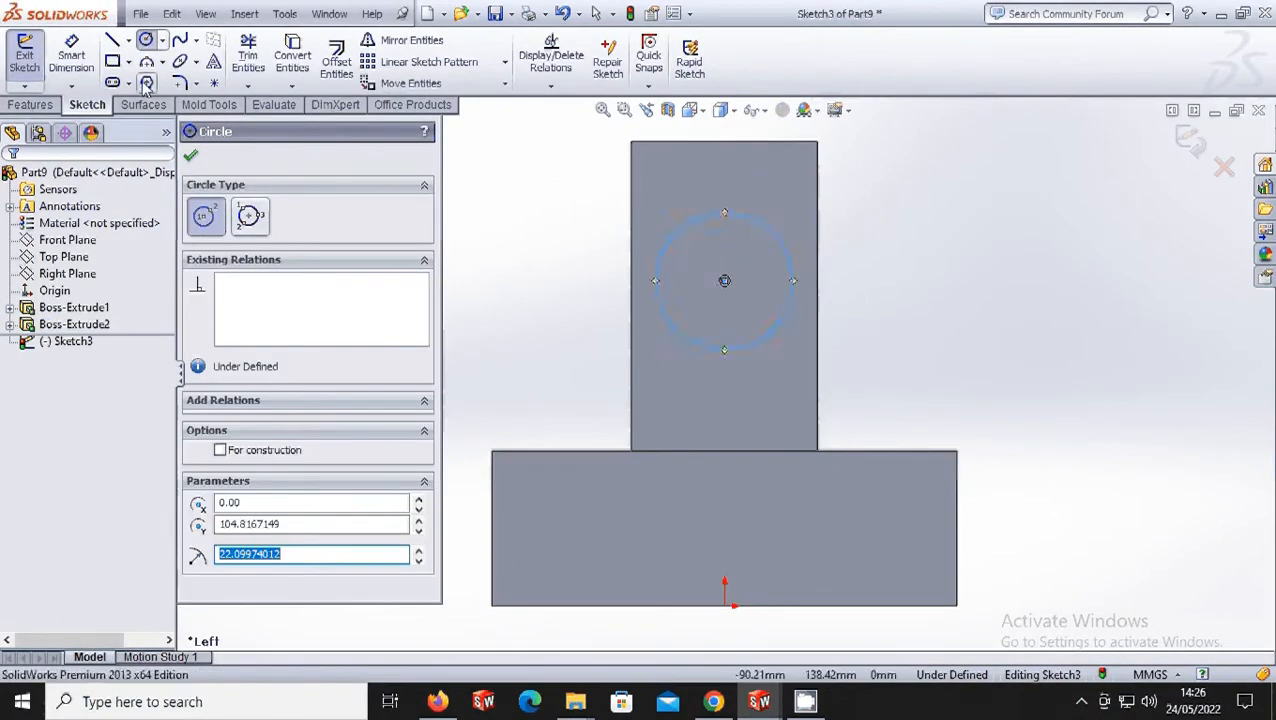
- Set the circle's diameter to 60 mm
click(72, 56)
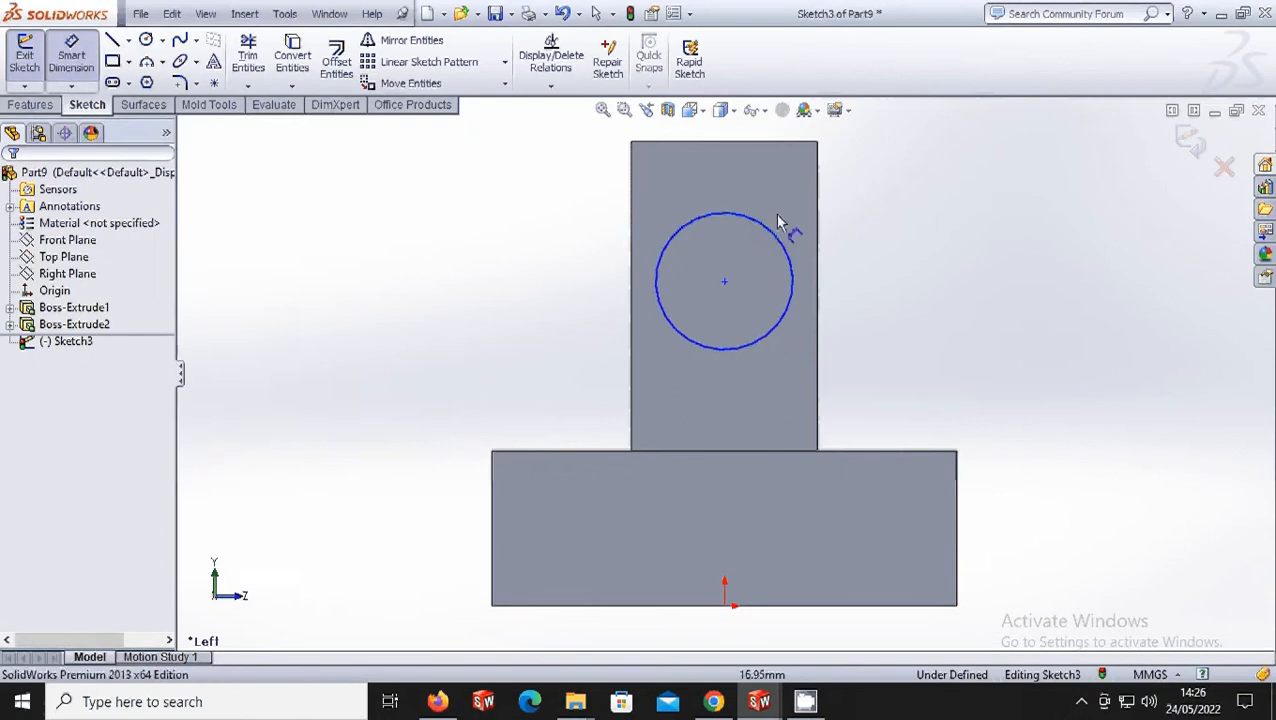
click(757, 340)
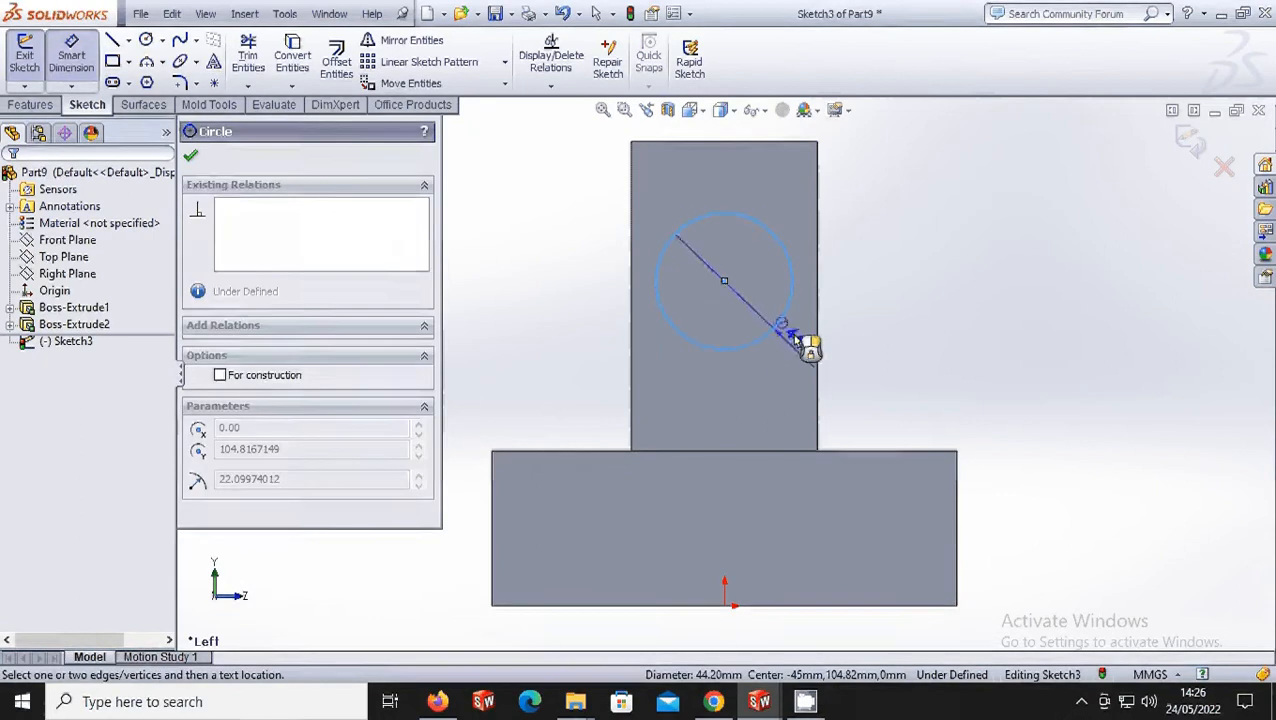
click(806, 236)
text(60)
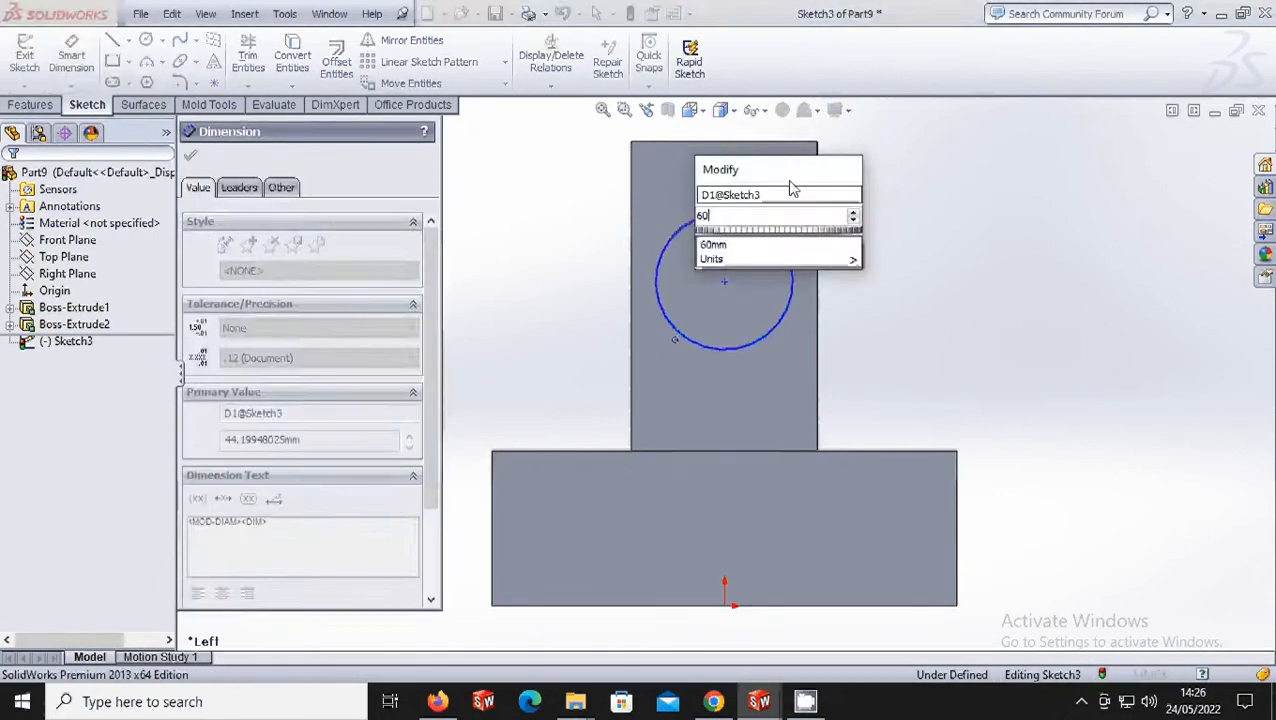
click(703, 256)
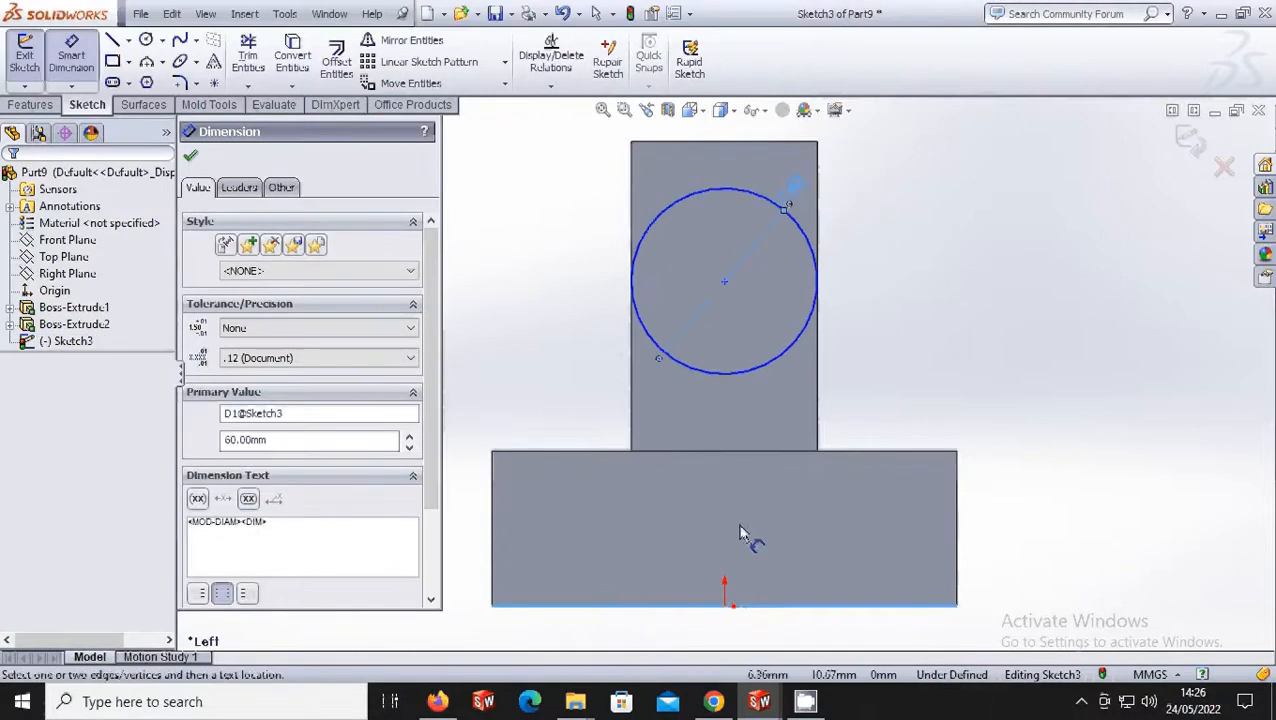
- Set the height of the circle's center above the base block's bottom edge to 120 mm
click(724, 280)
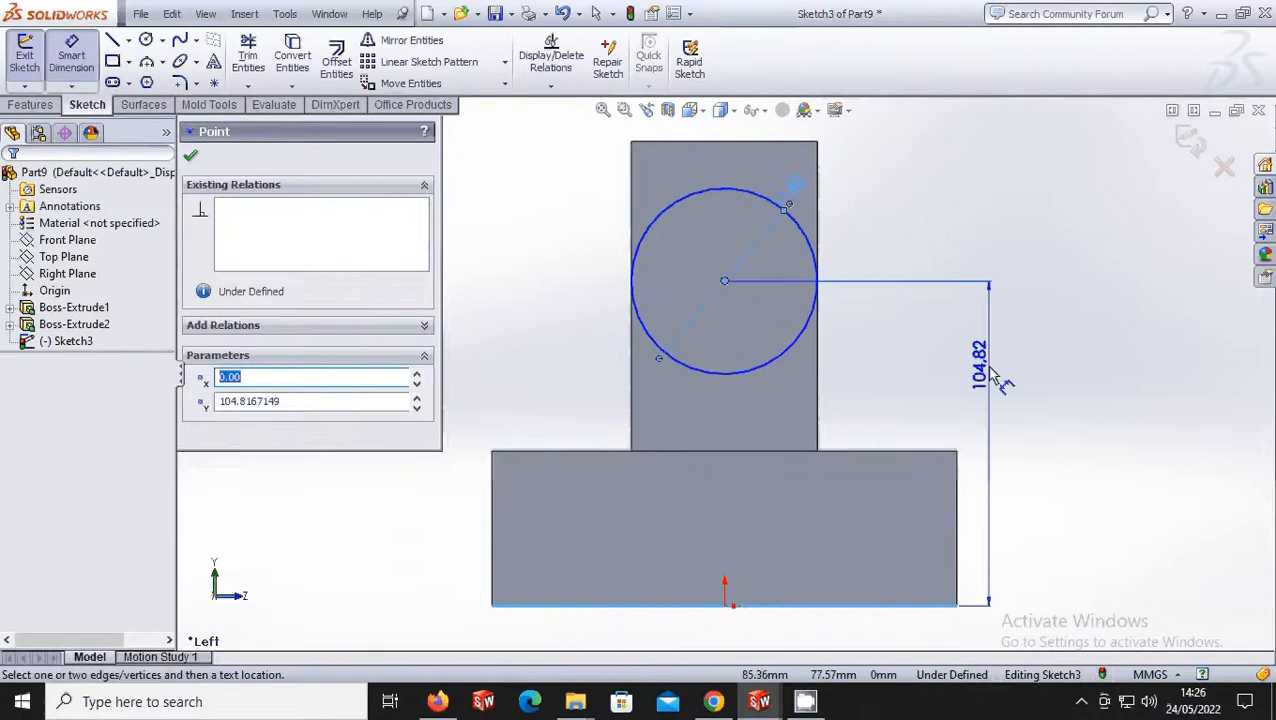
click(991, 390)
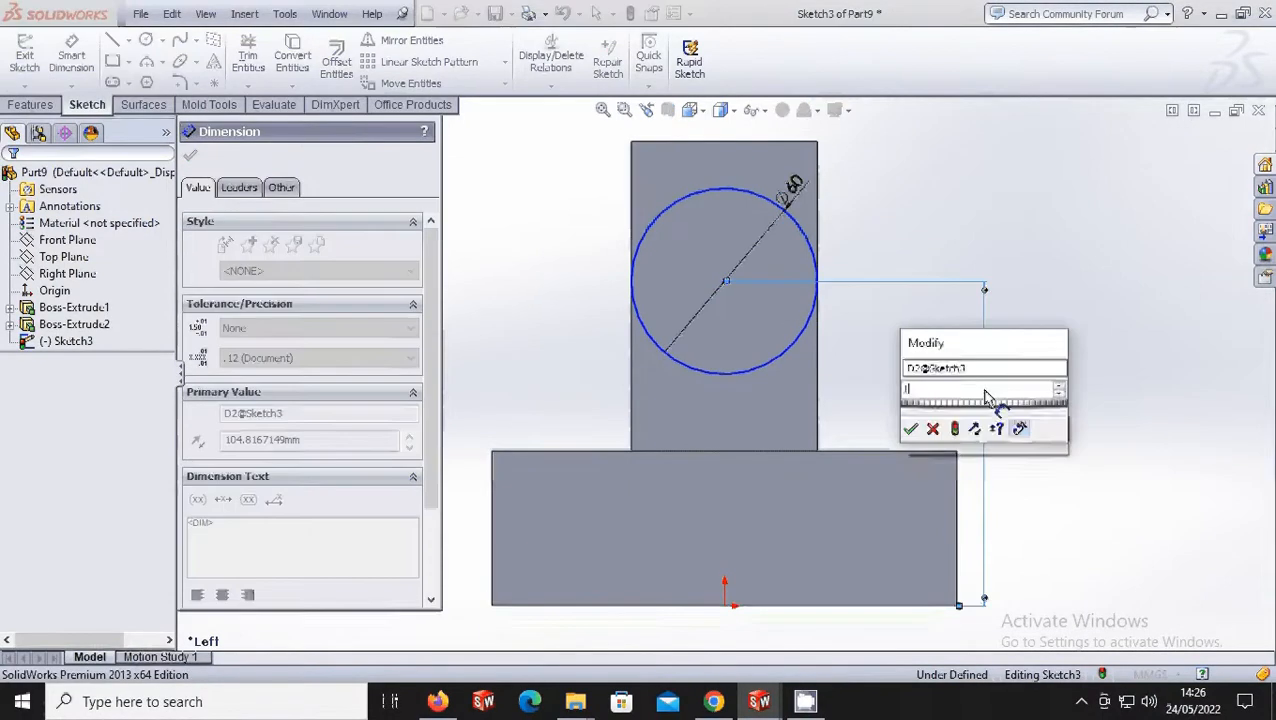
text(120)
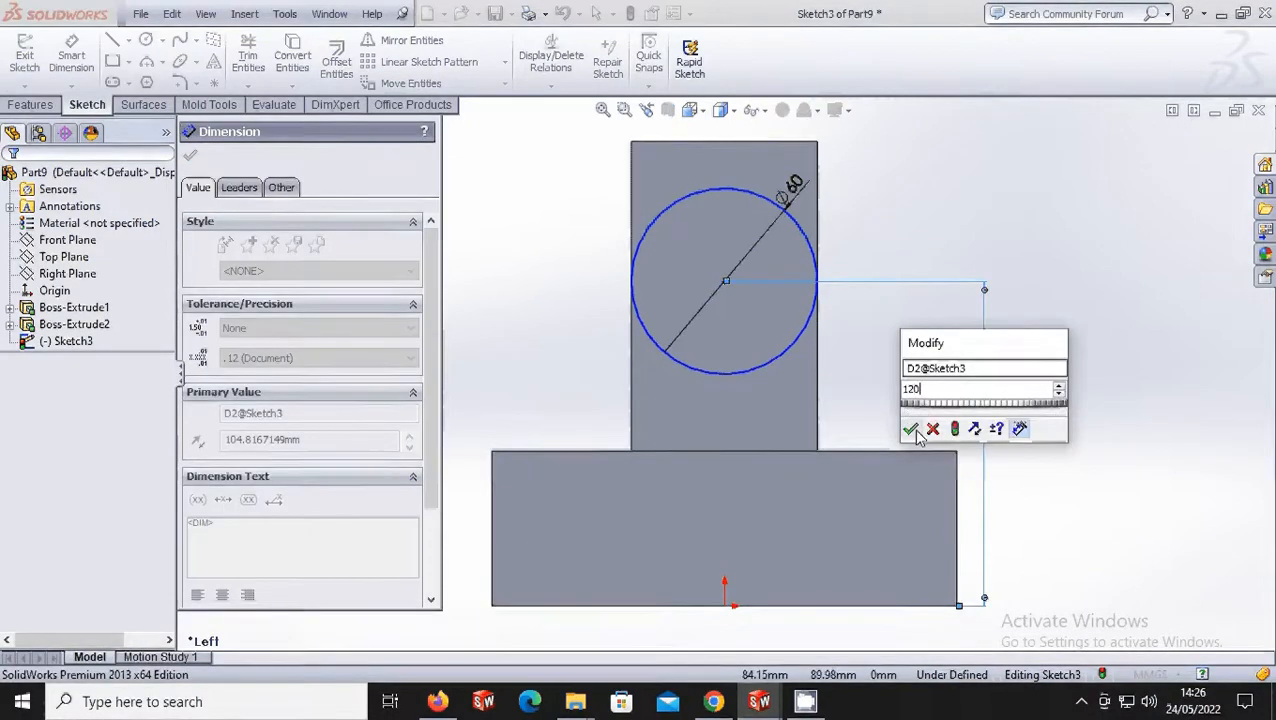
click(910, 431)
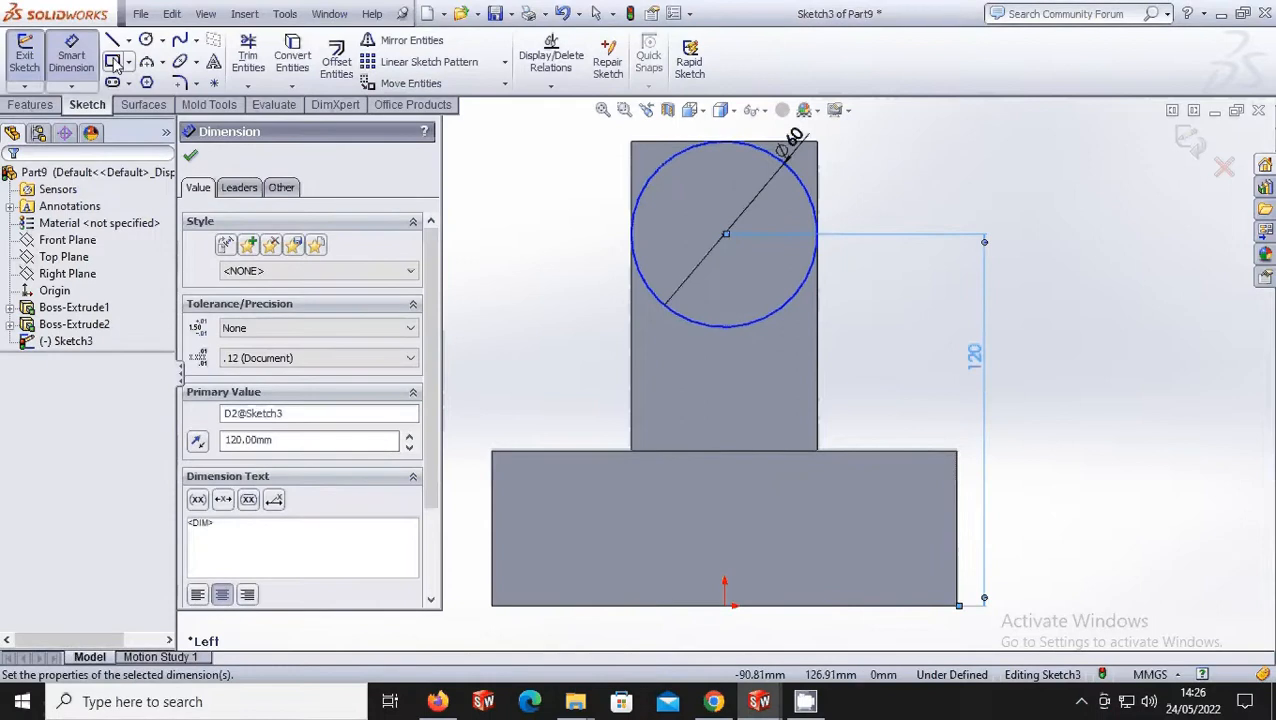
- Sketch a corner rectangle as wide as the plate, from the circle's side point at center height to above the plate's top
click(631, 234)
scroll(653, 423, up, 4)
scroll(750, 225, down, 3)
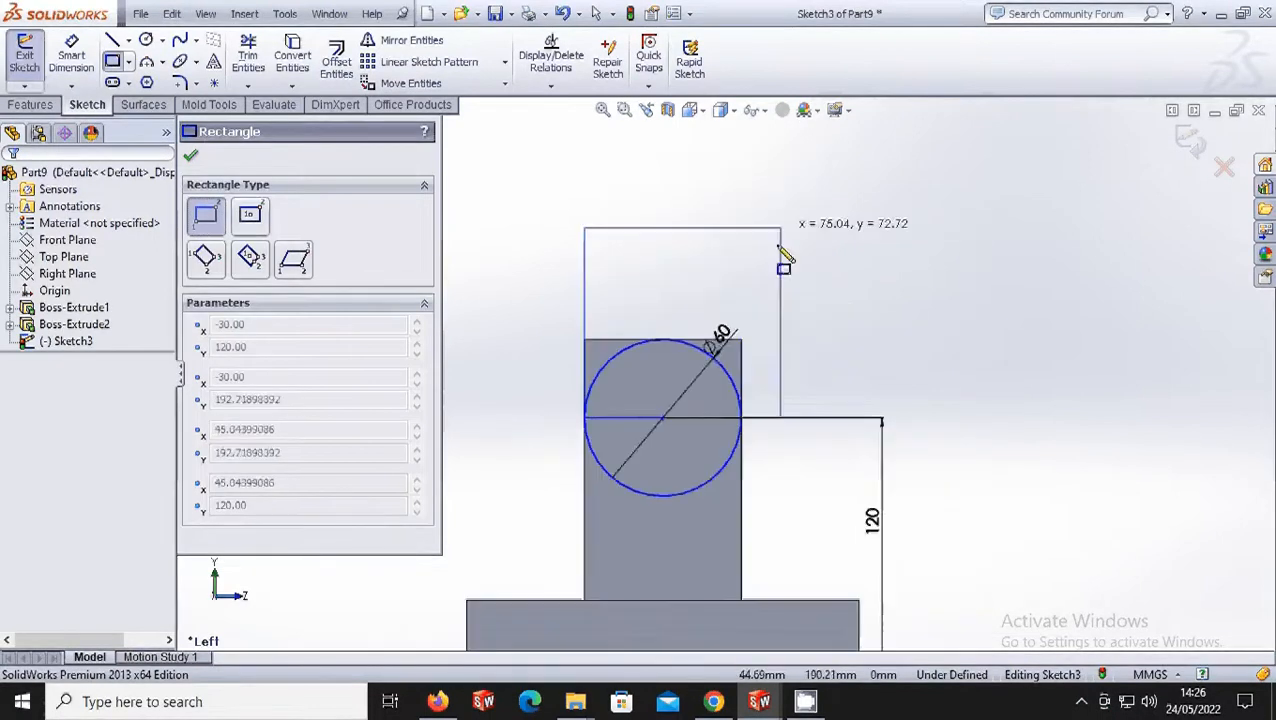
click(742, 281)
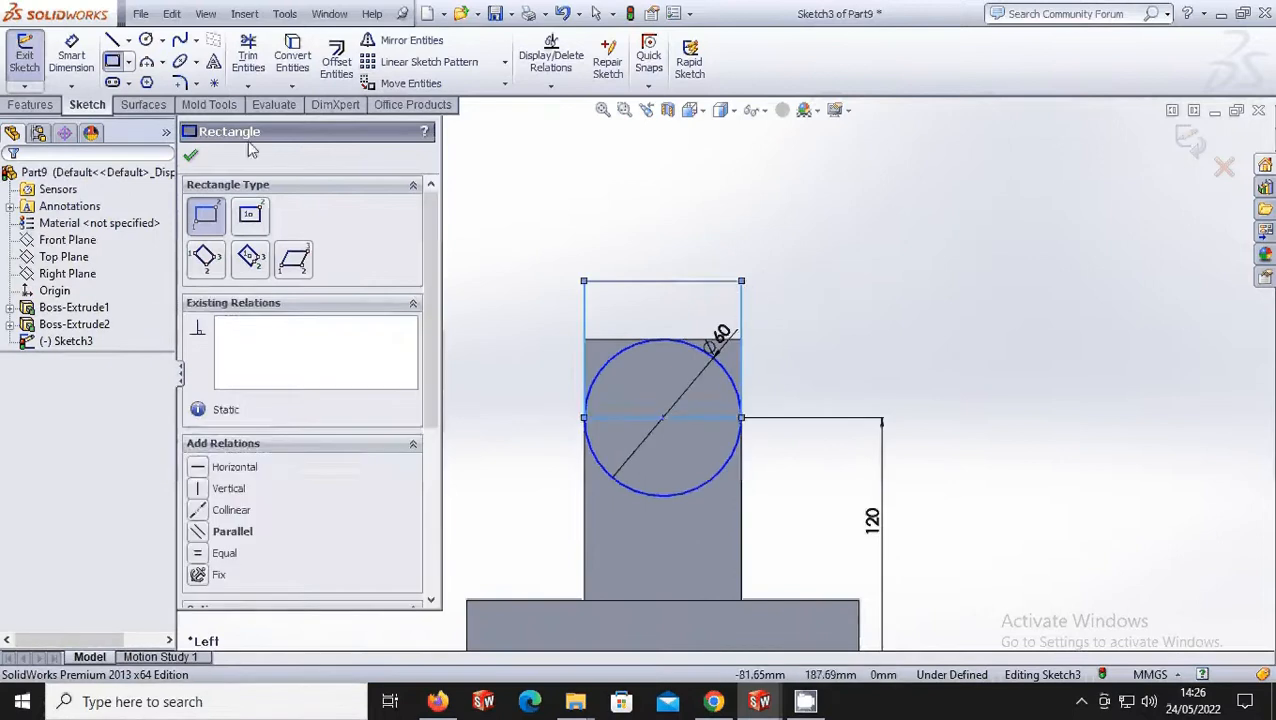
- Trim away the circle's lower half and the rectangle's bottom line with the Trim to closest option
click(245, 60)
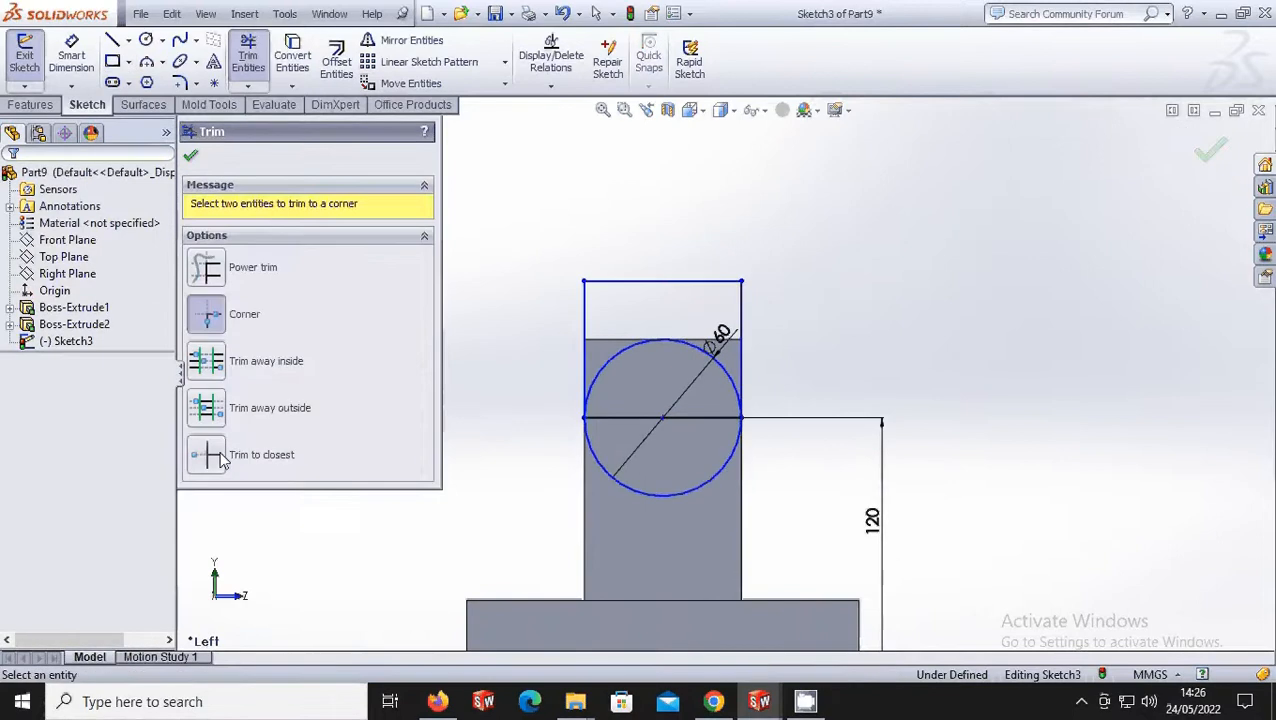
click(218, 458)
click(620, 490)
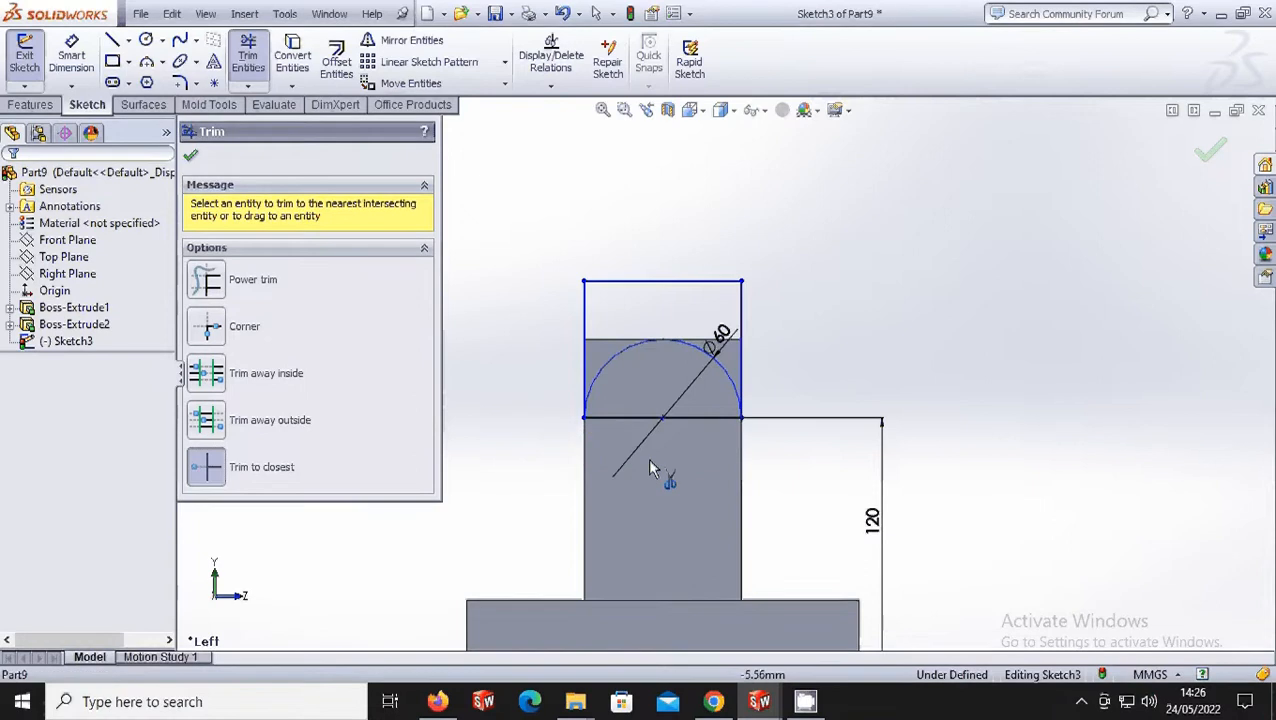
click(687, 420)
click(190, 155)
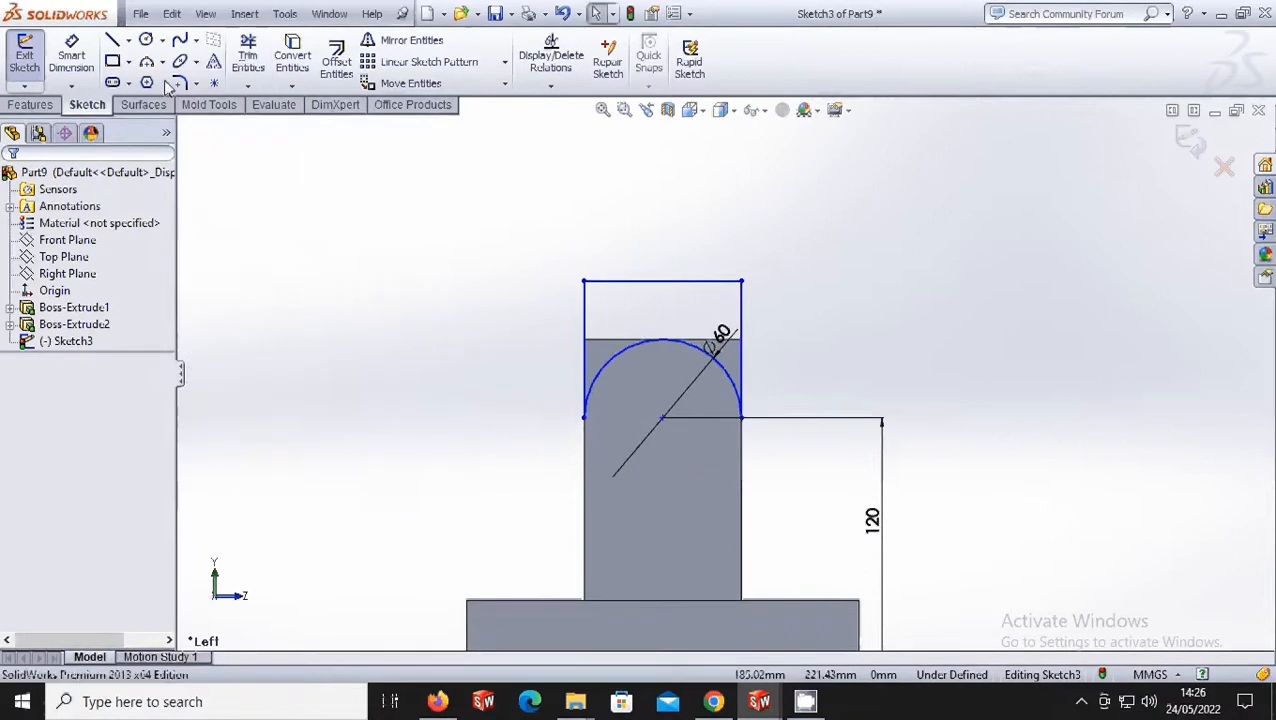
- Draw a smaller circle concentric with the arc and set its diameter to 30 mm
click(146, 40)
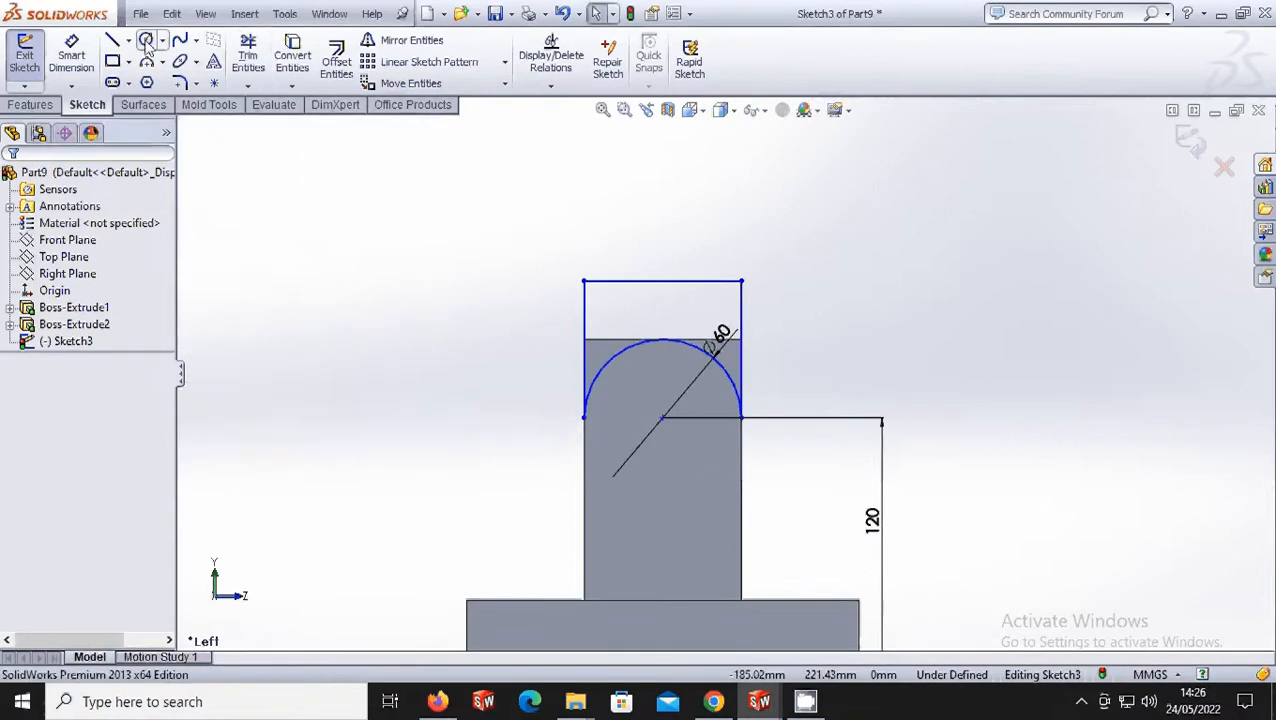
click(662, 418)
click(641, 388)
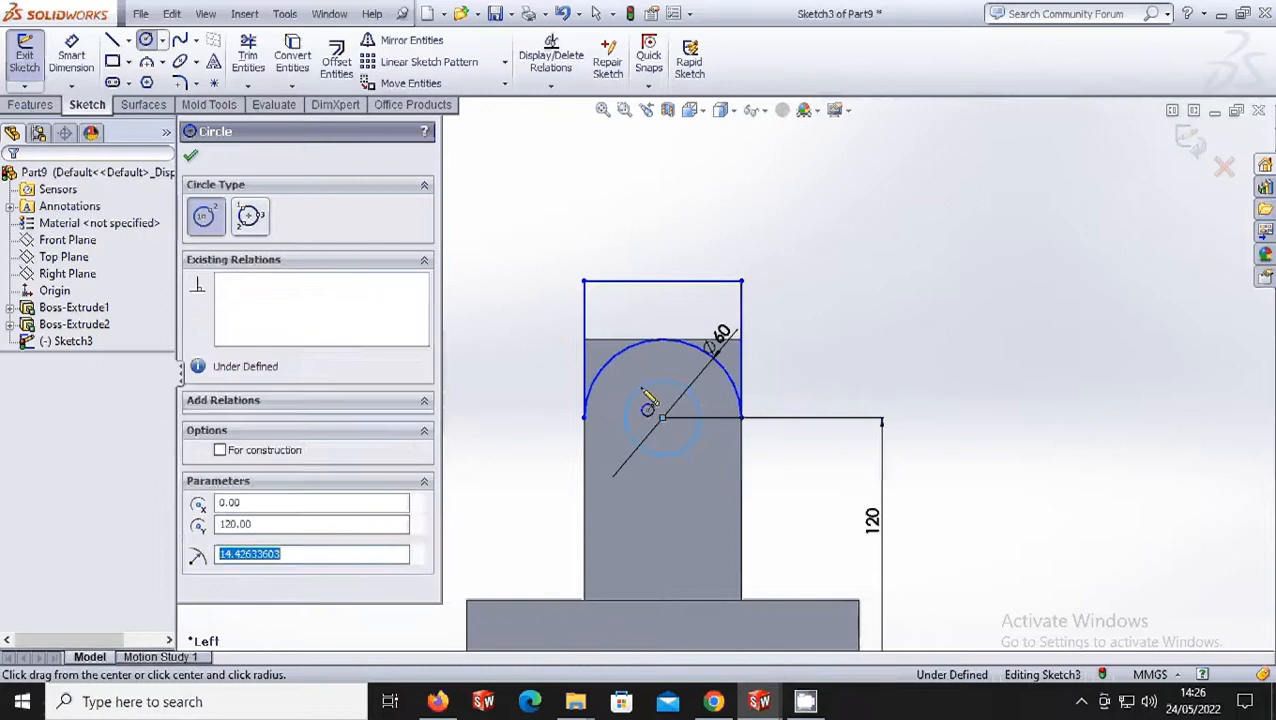
click(55, 57)
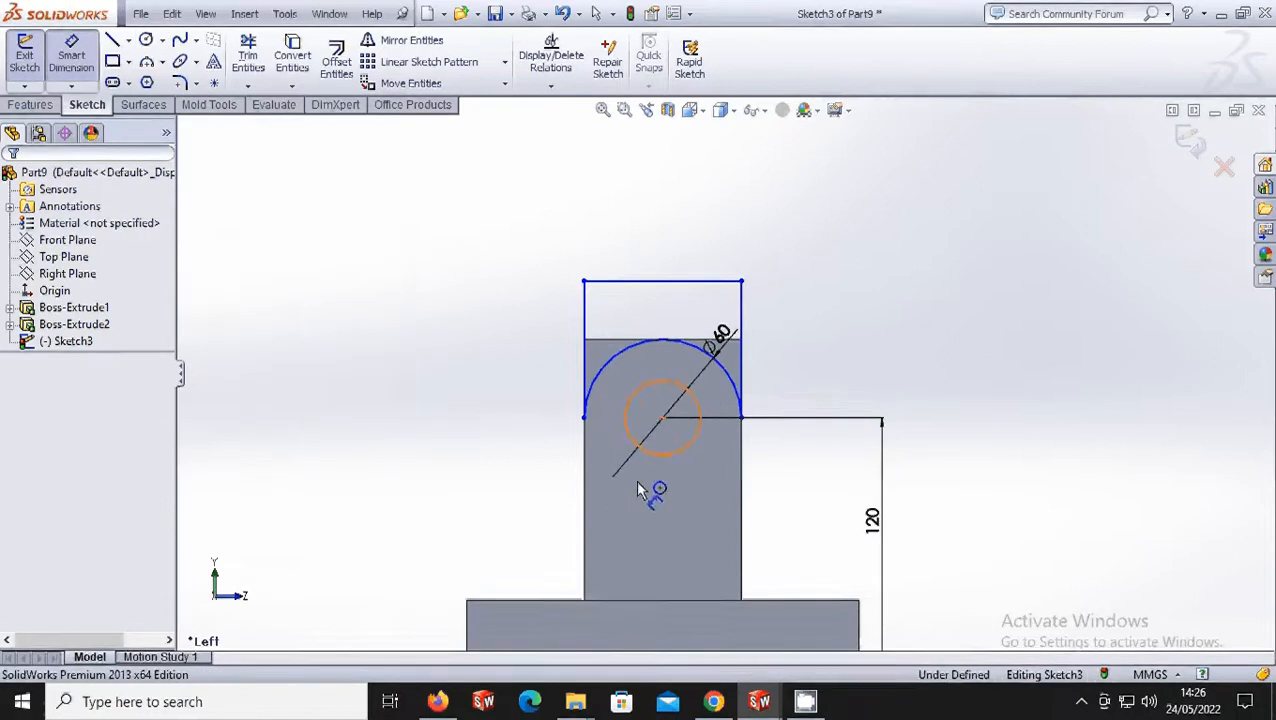
click(638, 490)
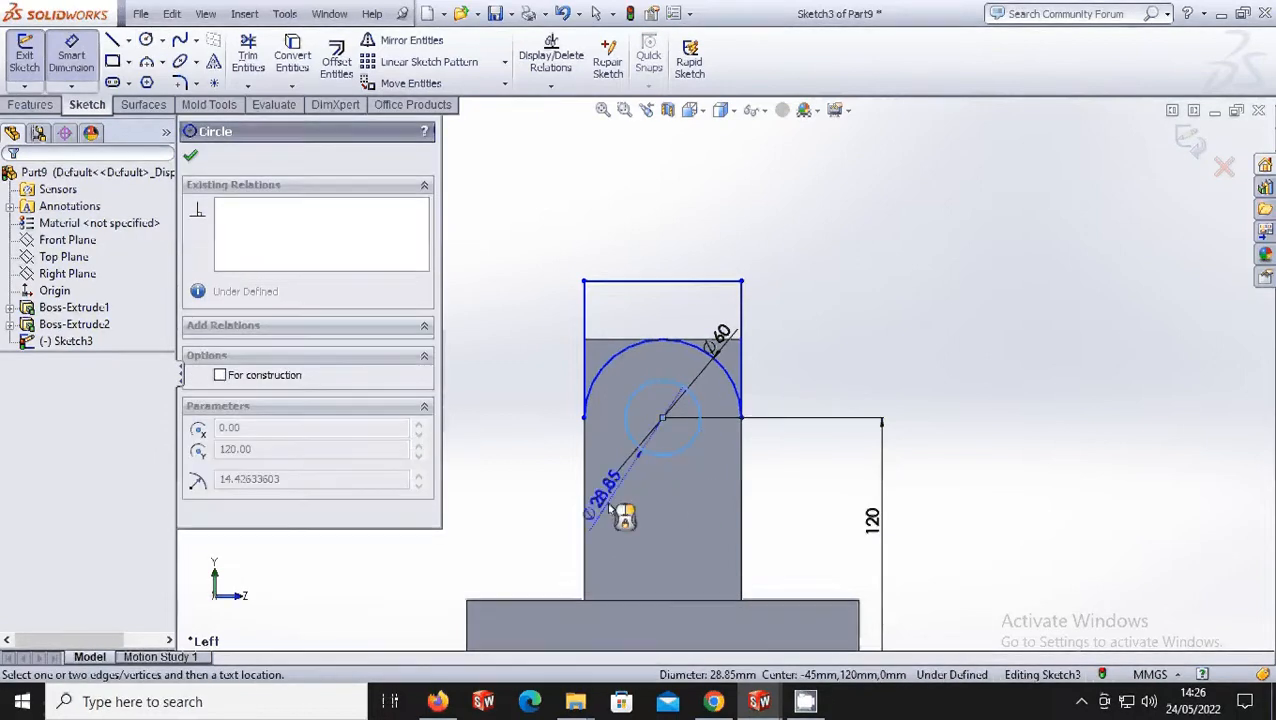
click(632, 518)
text(5)
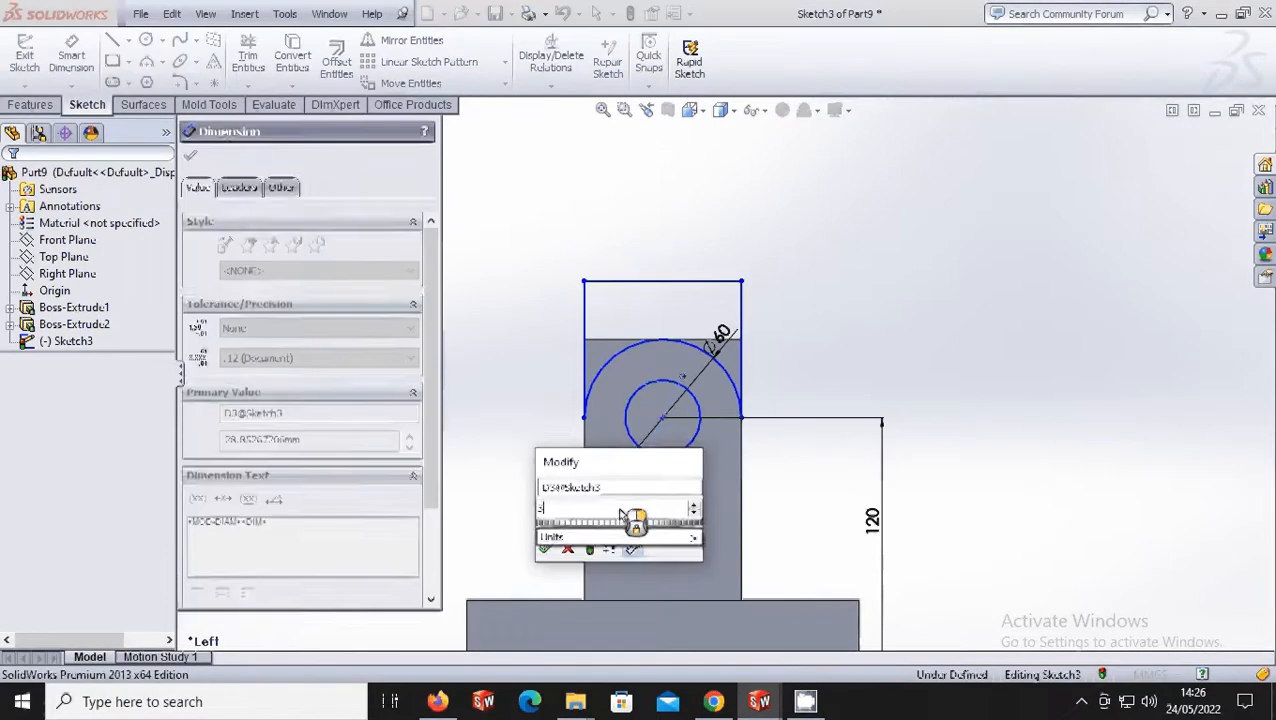
text(0)
click(545, 549)
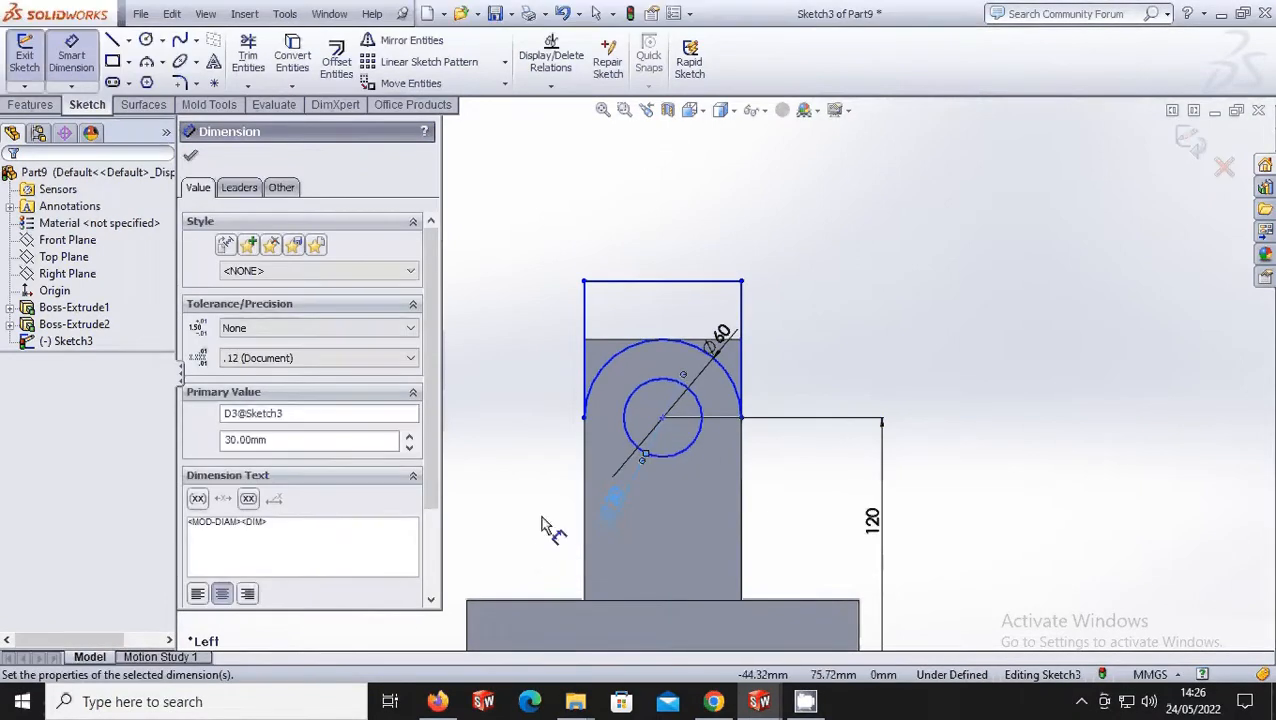
click(191, 158)
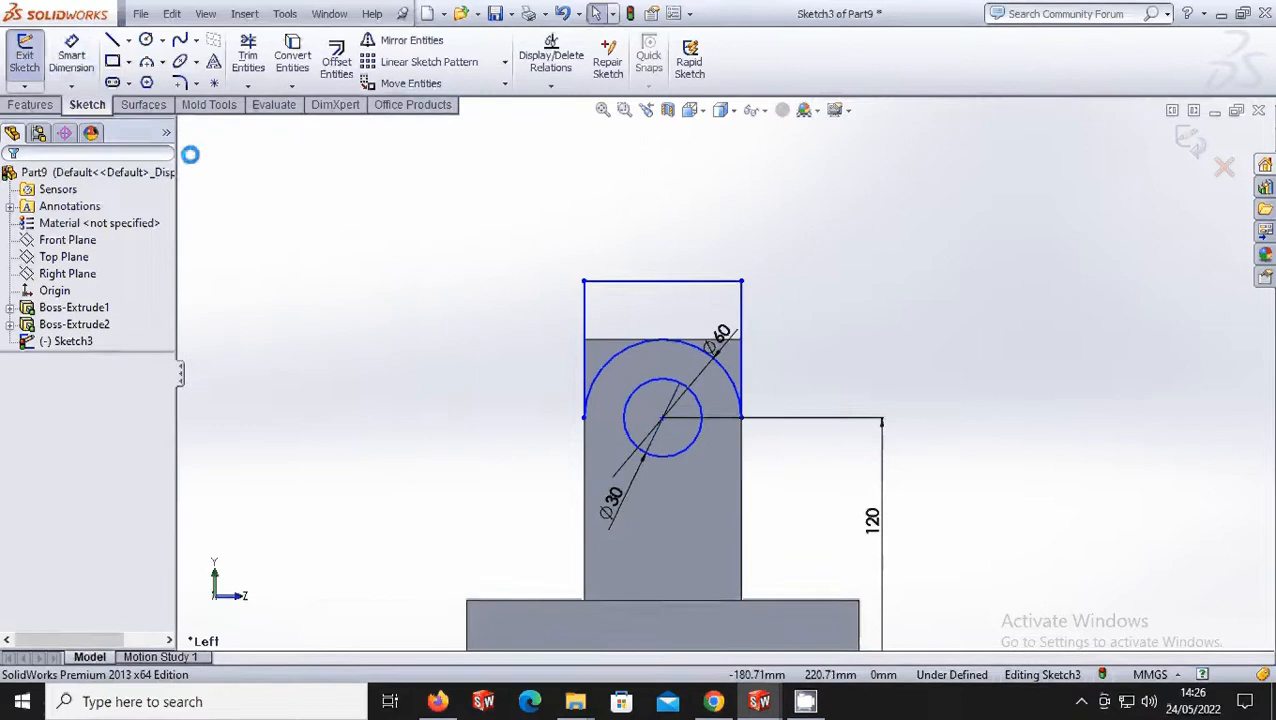
- Cut-extrude the arch-shaped profile and the 30 mm circle through both plates to a blind depth of 100 mm
click(30, 104)
click(268, 62)
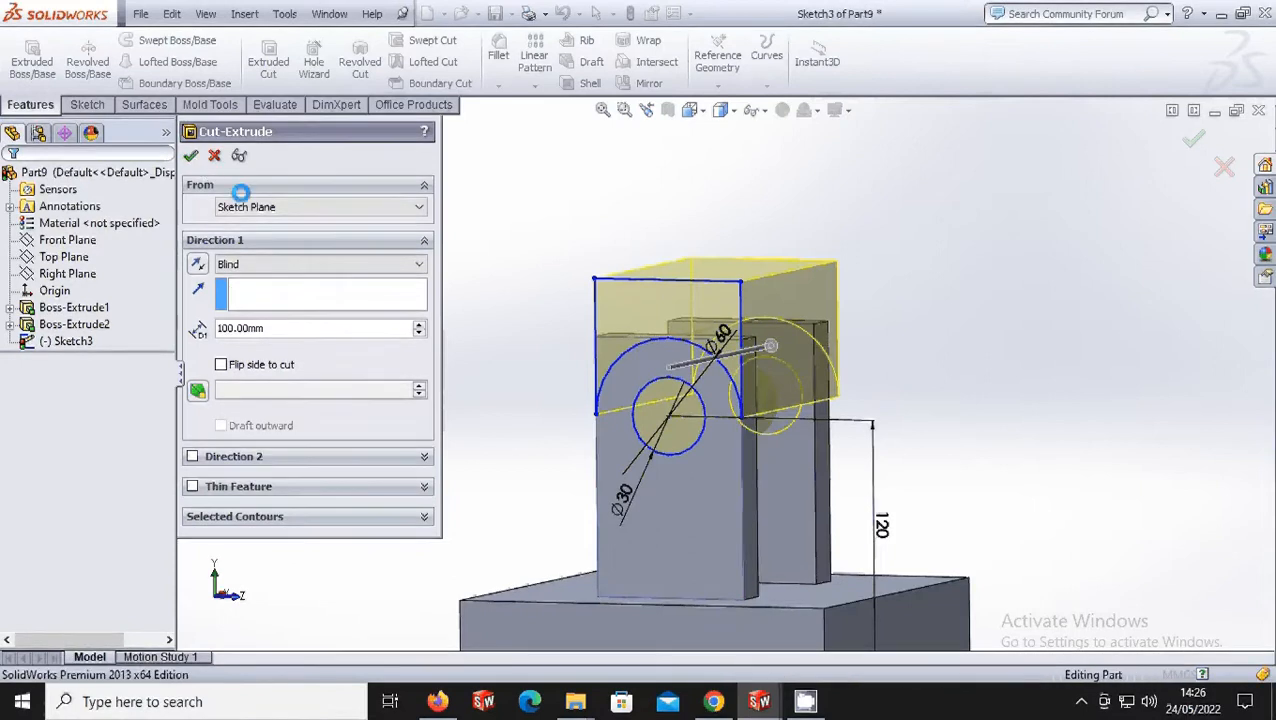
- On the left plate's front face, sketch a closed triangle joining the base's upper left corner, the plate's outer edge about 48 mm up and its foot
click(693, 114)
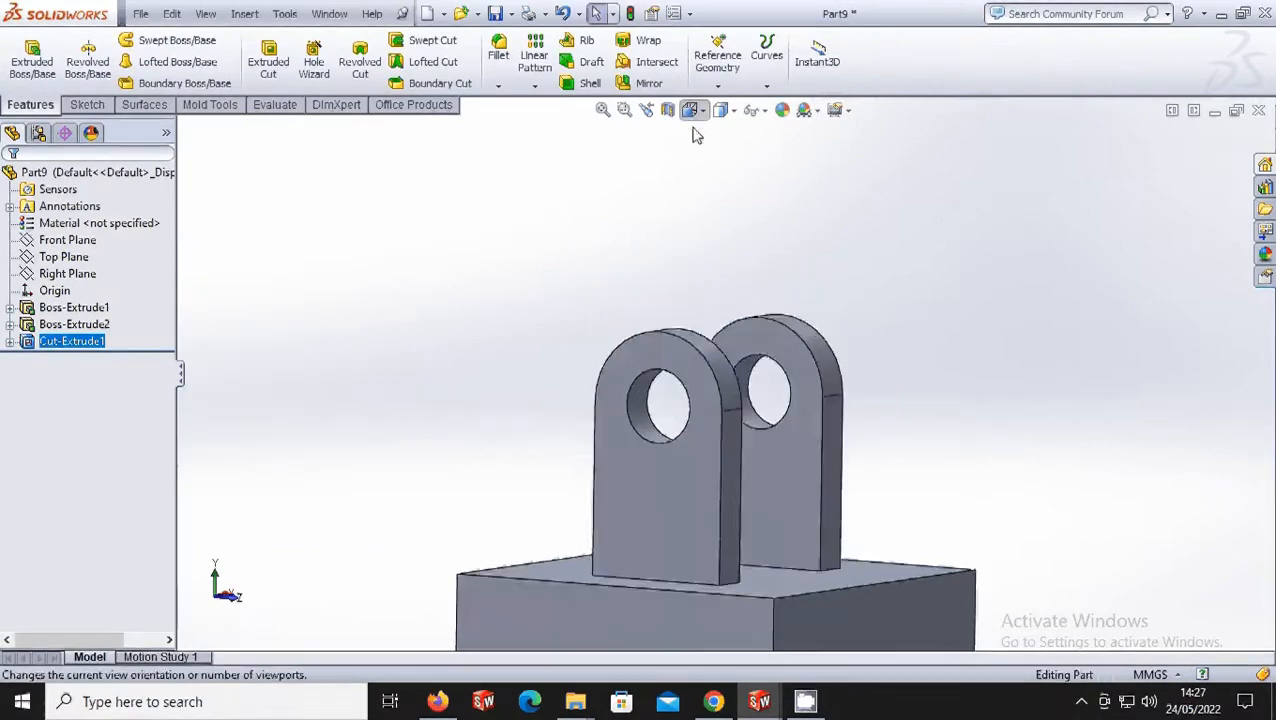
click(690, 110)
click(655, 277)
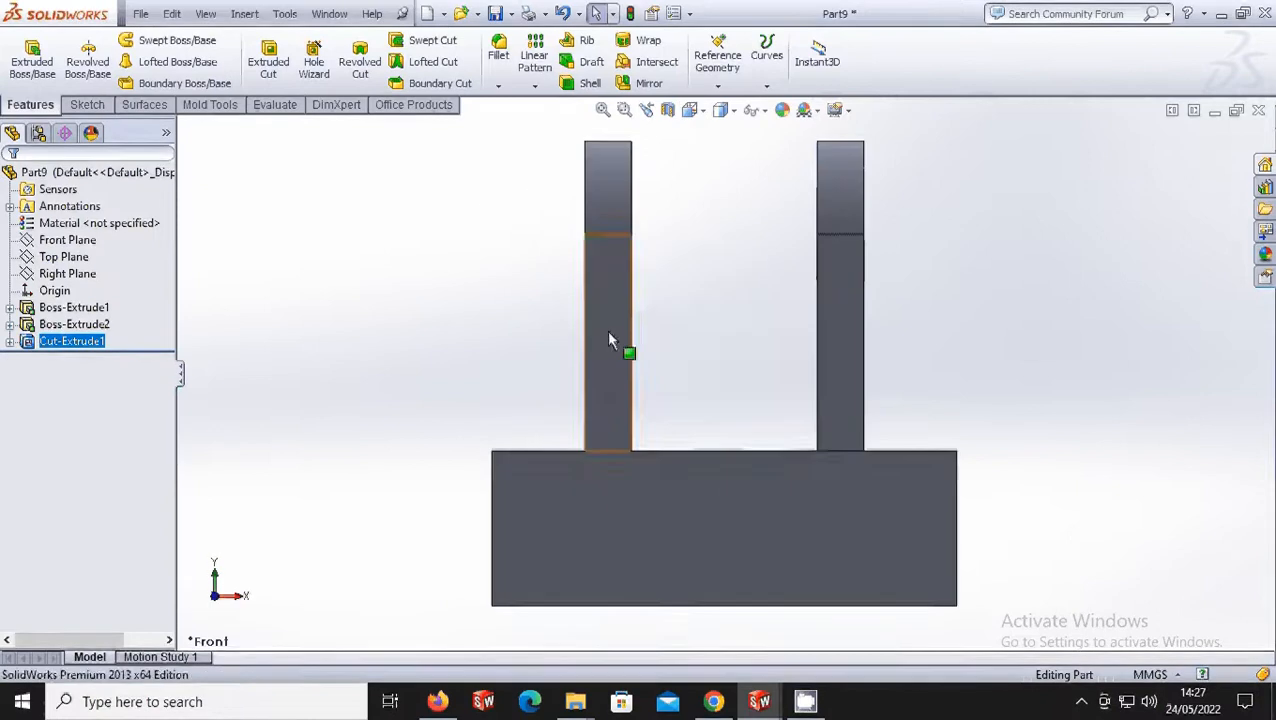
right_click(606, 330)
click(643, 286)
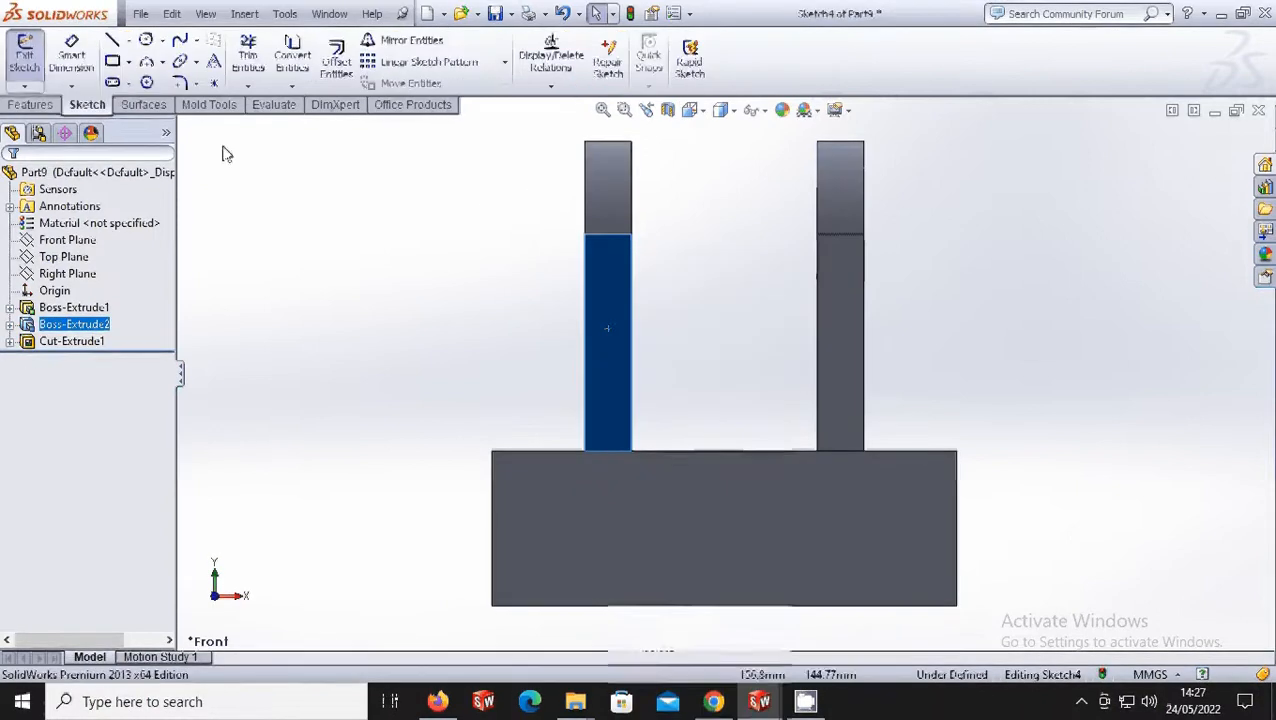
click(114, 41)
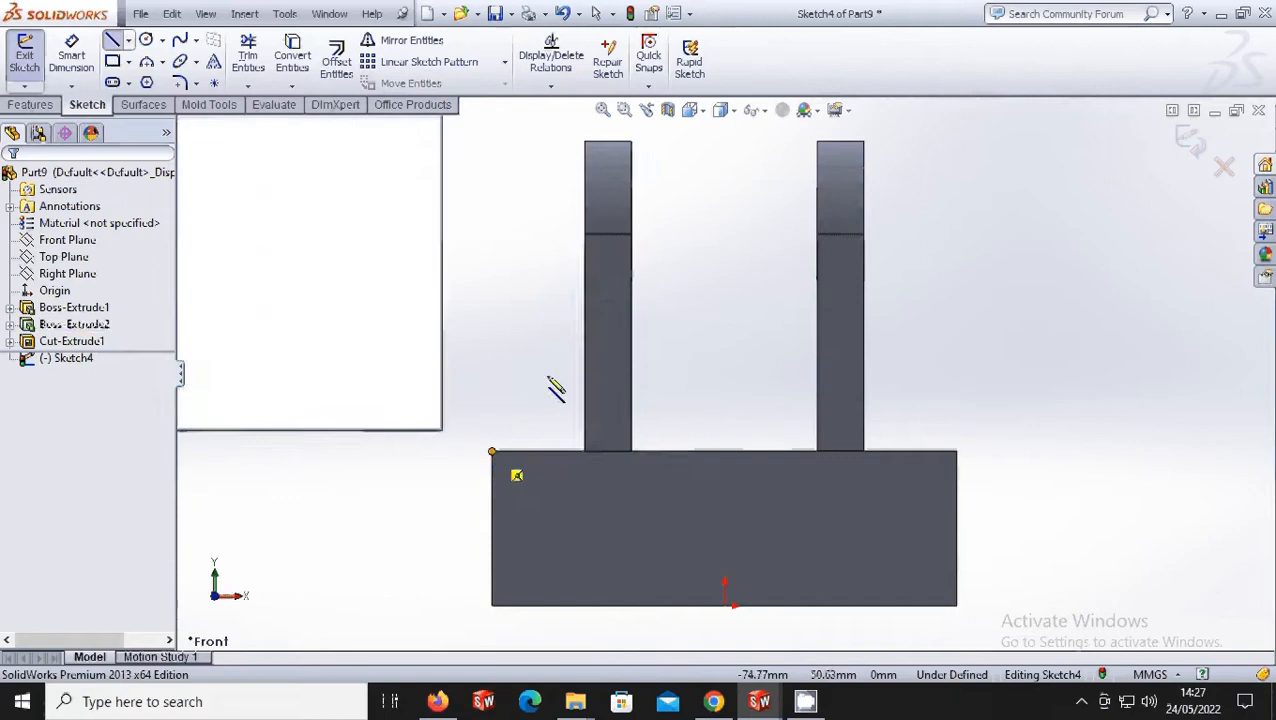
click(585, 303)
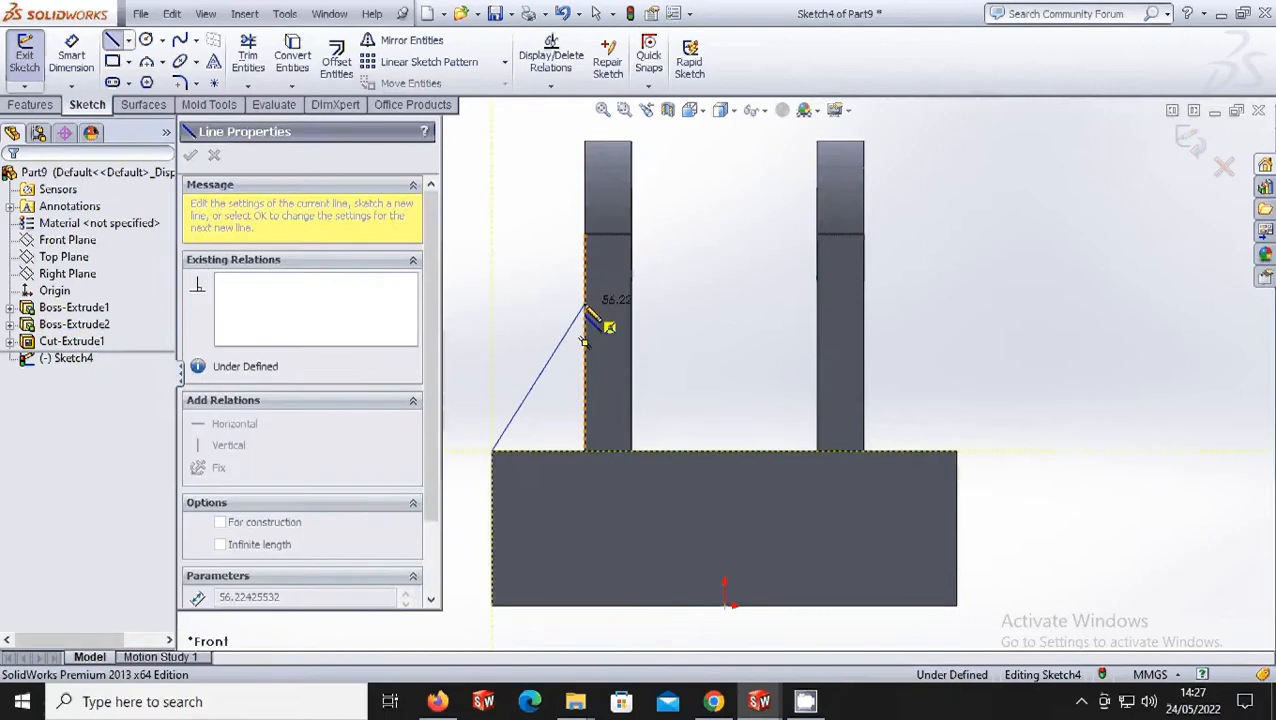
click(585, 451)
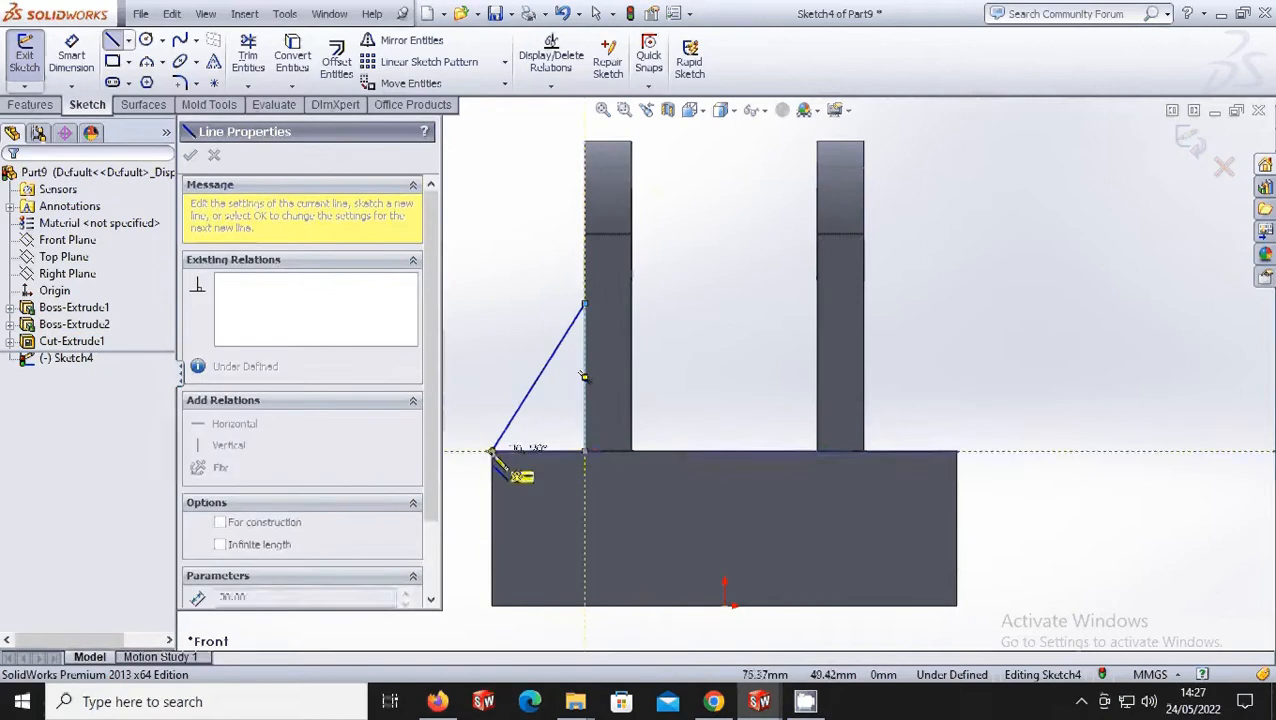
click(492, 451)
- Dimension the triangle's height from the base's upper edge to its apex on the plate and set it to 50 mm
click(71, 55)
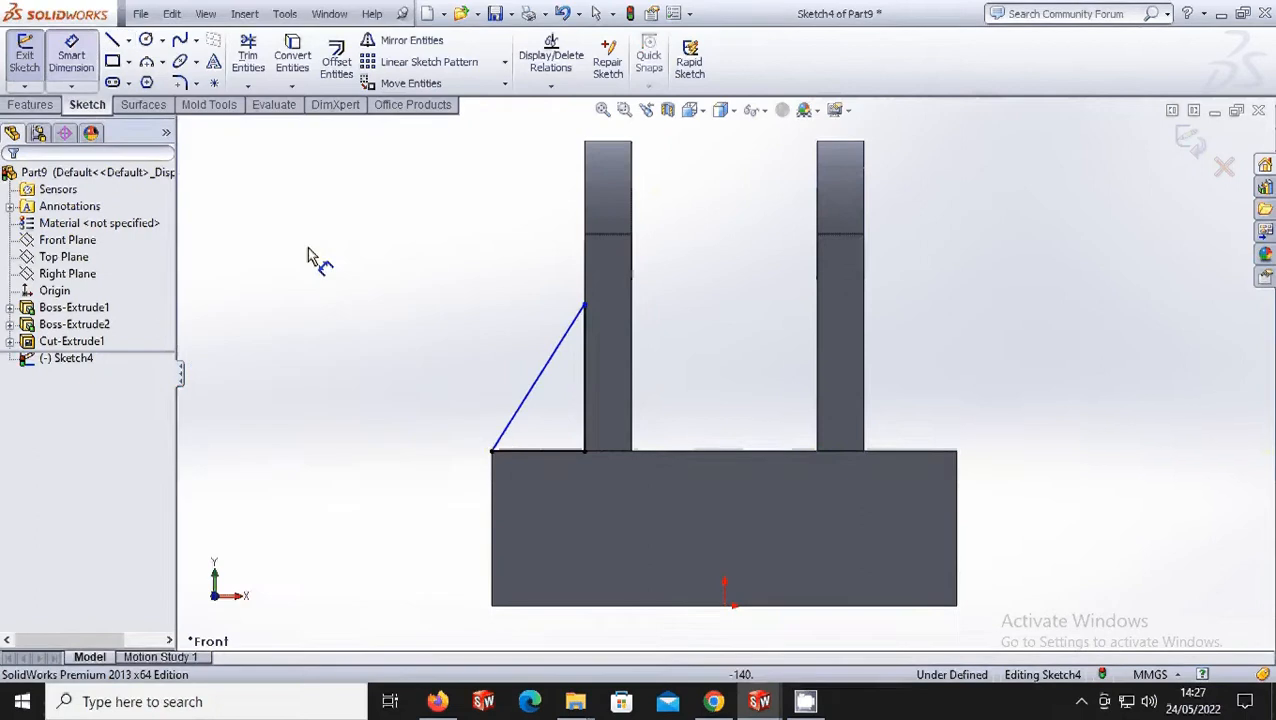
click(586, 304)
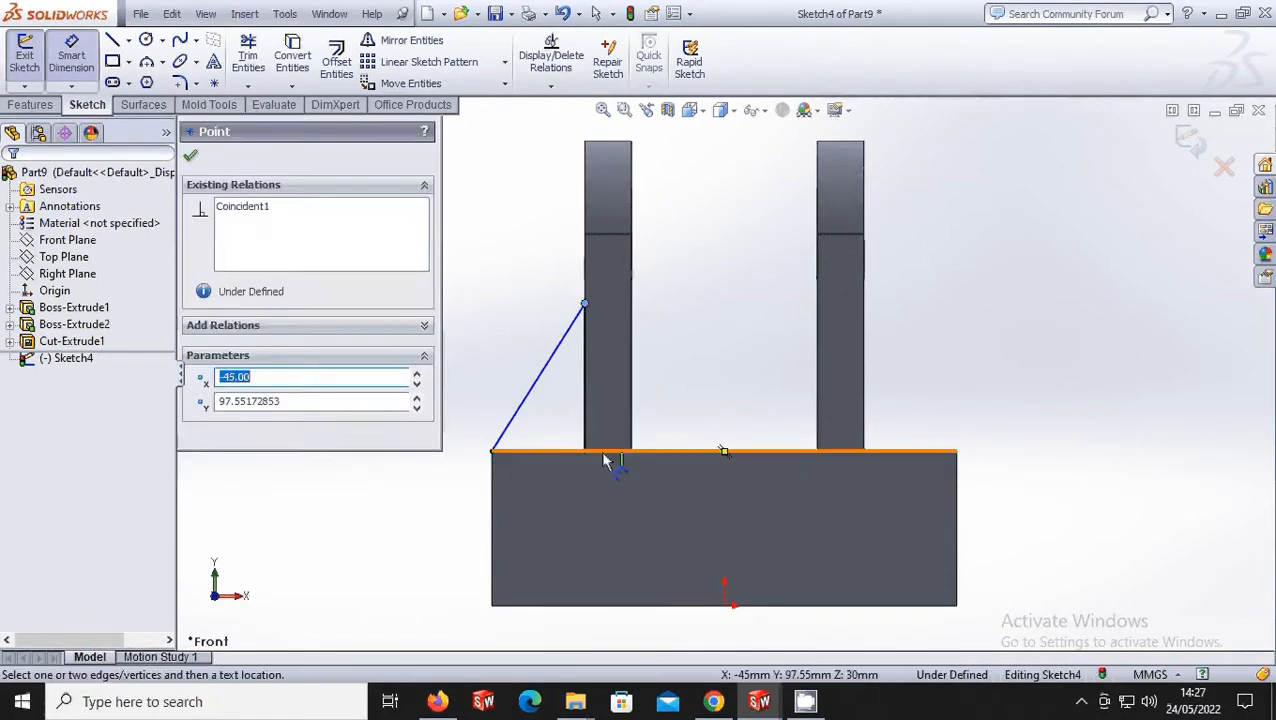
click(588, 451)
click(490, 382)
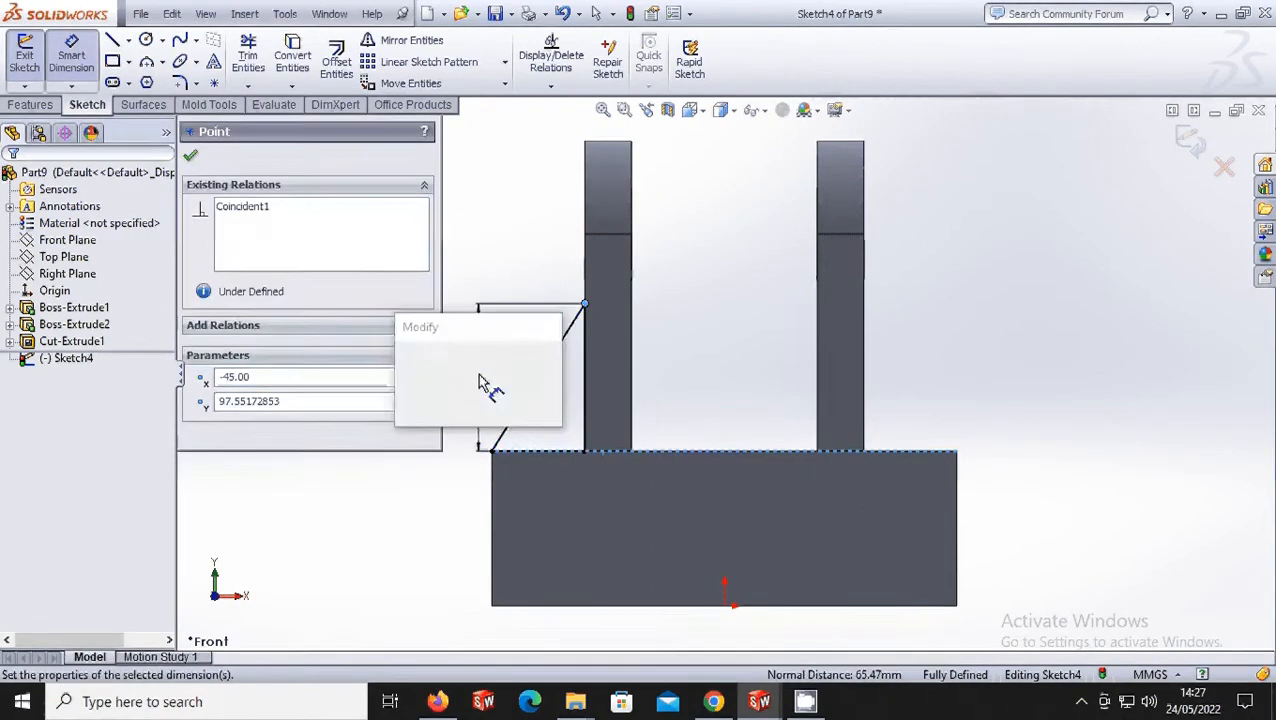
text(50)
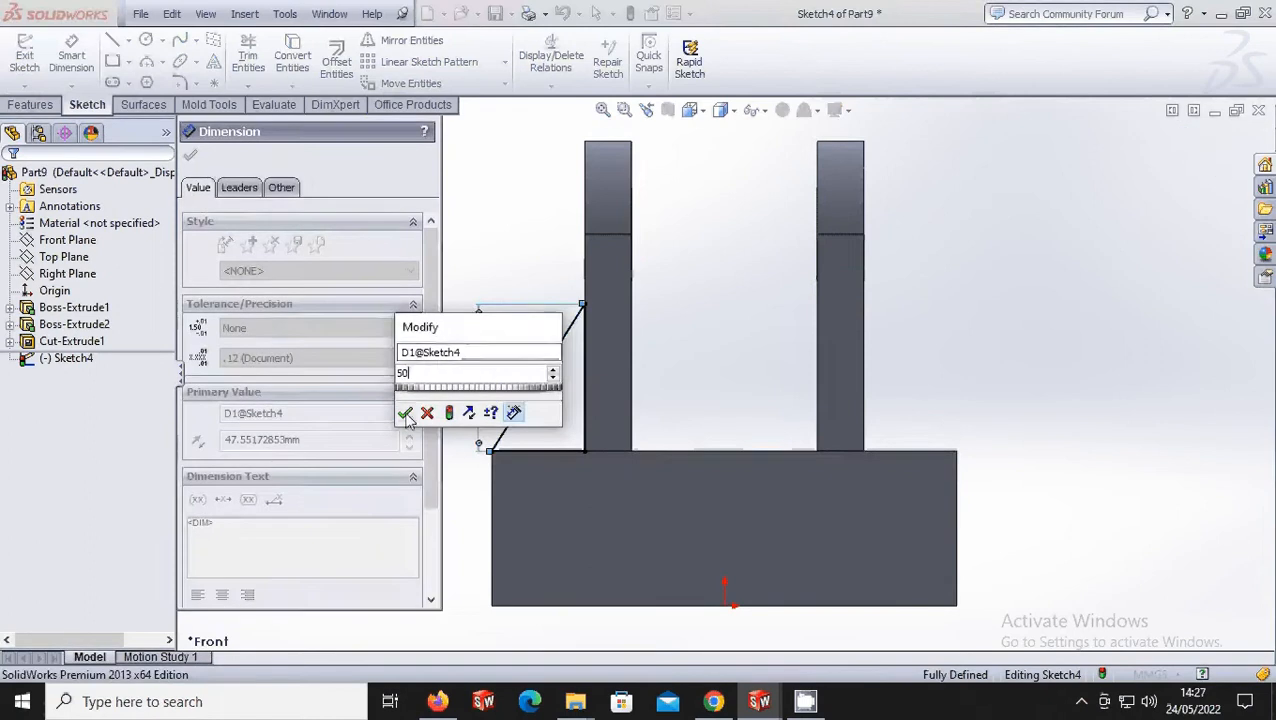
click(404, 414)
click(191, 156)
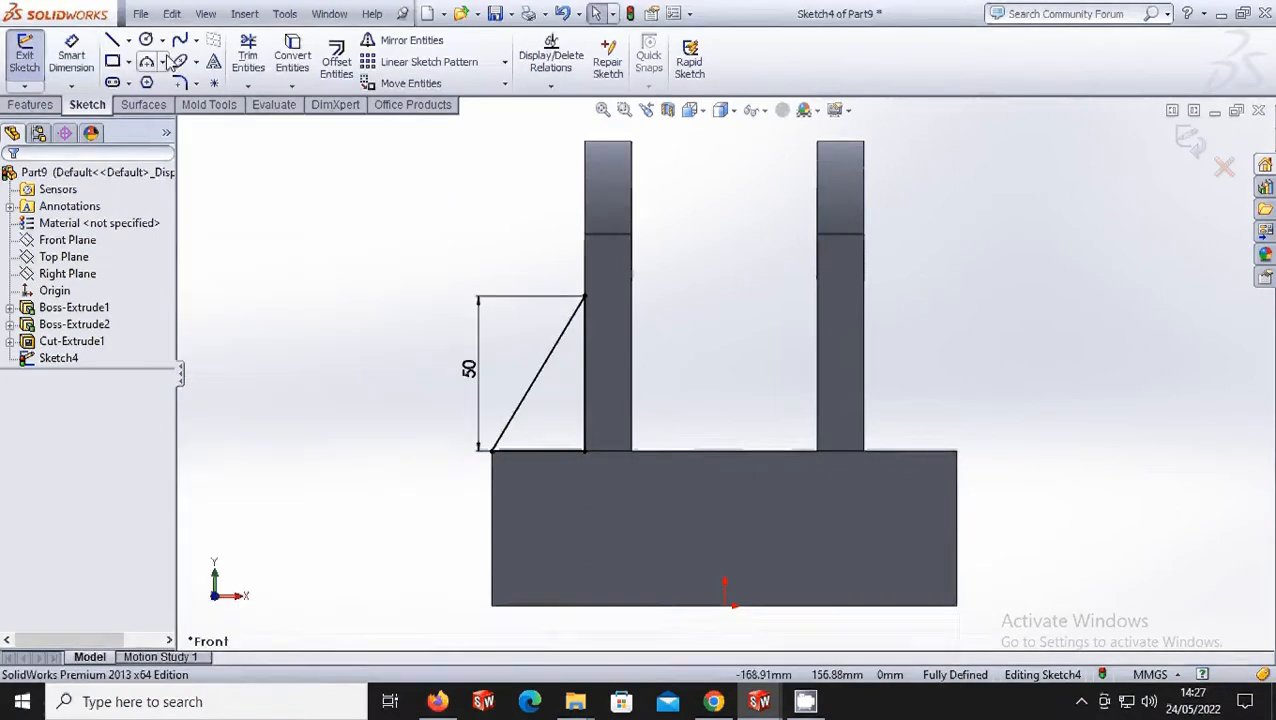
- Draw a vertical centerline from the origin up between the two plates, ending slightly above the level of the triangle's apex
click(129, 42)
click(150, 77)
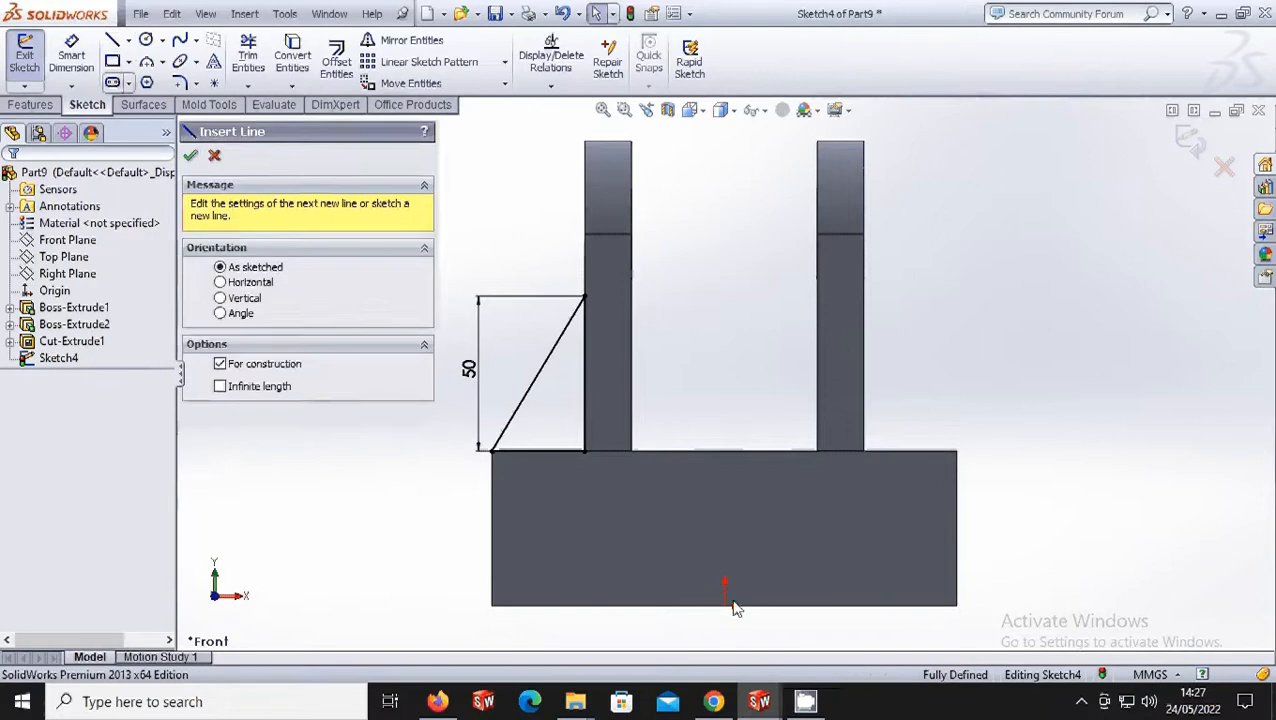
click(725, 606)
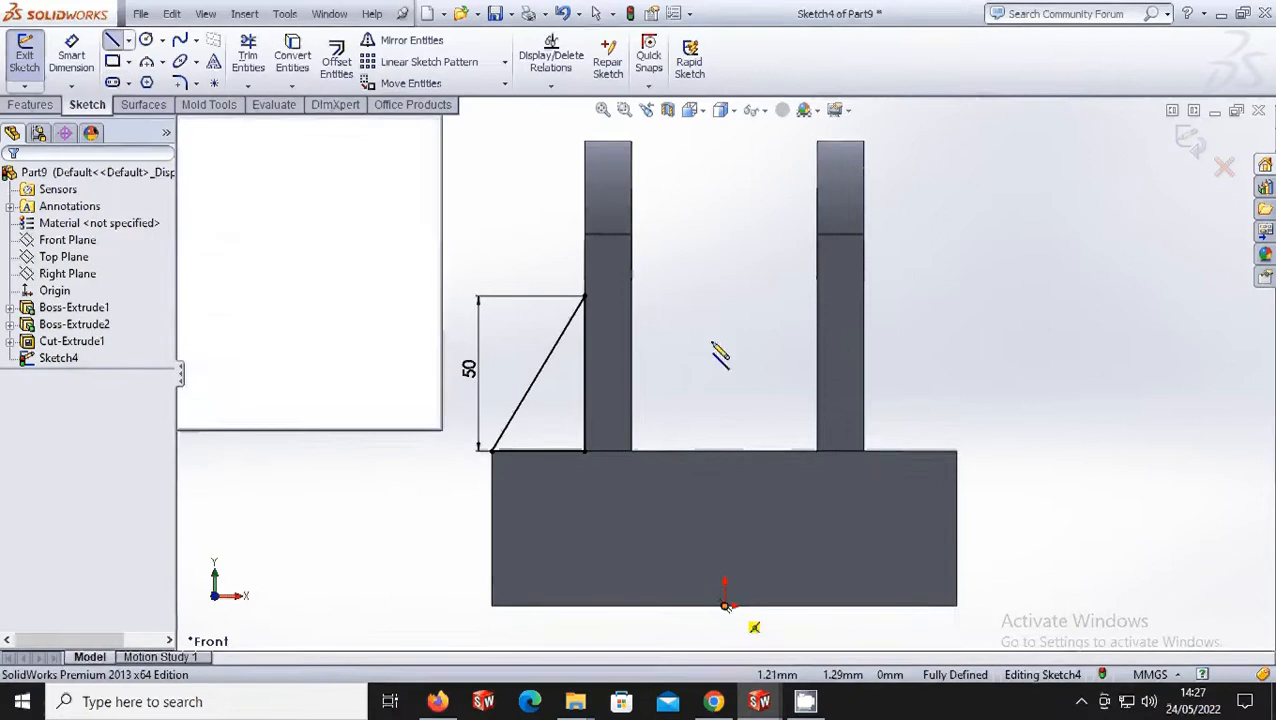
click(724, 286)
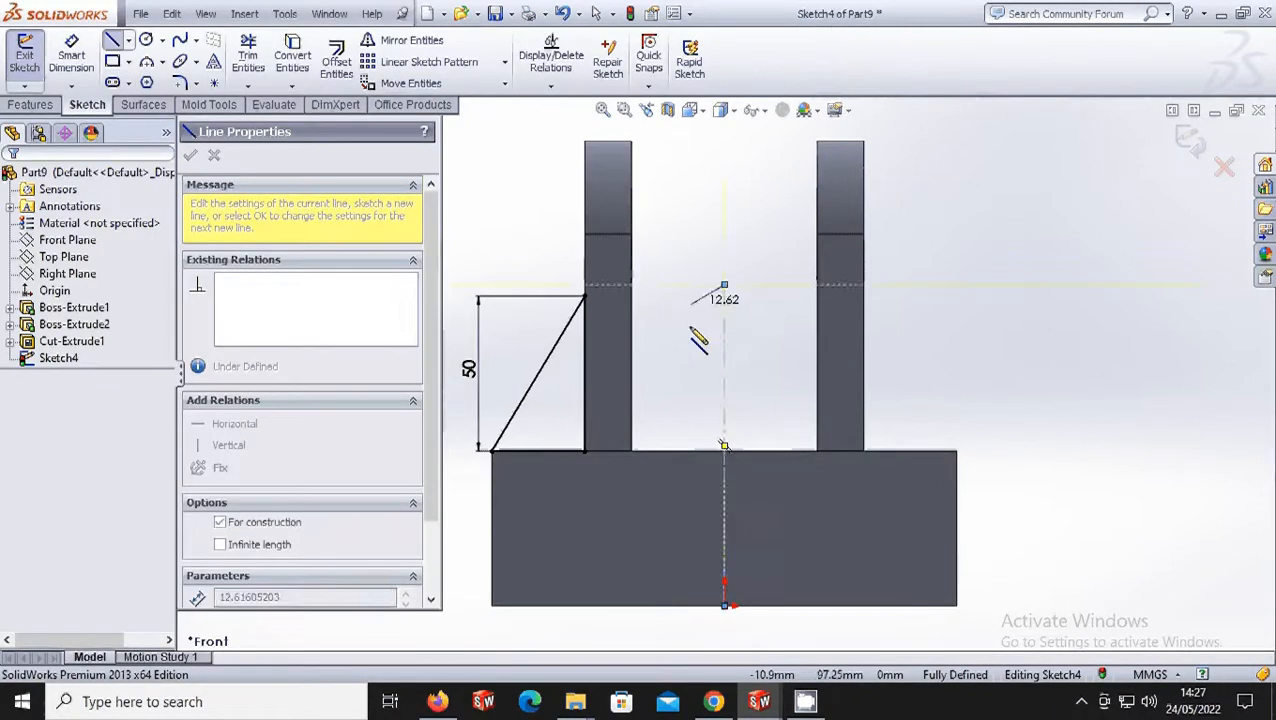
key(Escape)
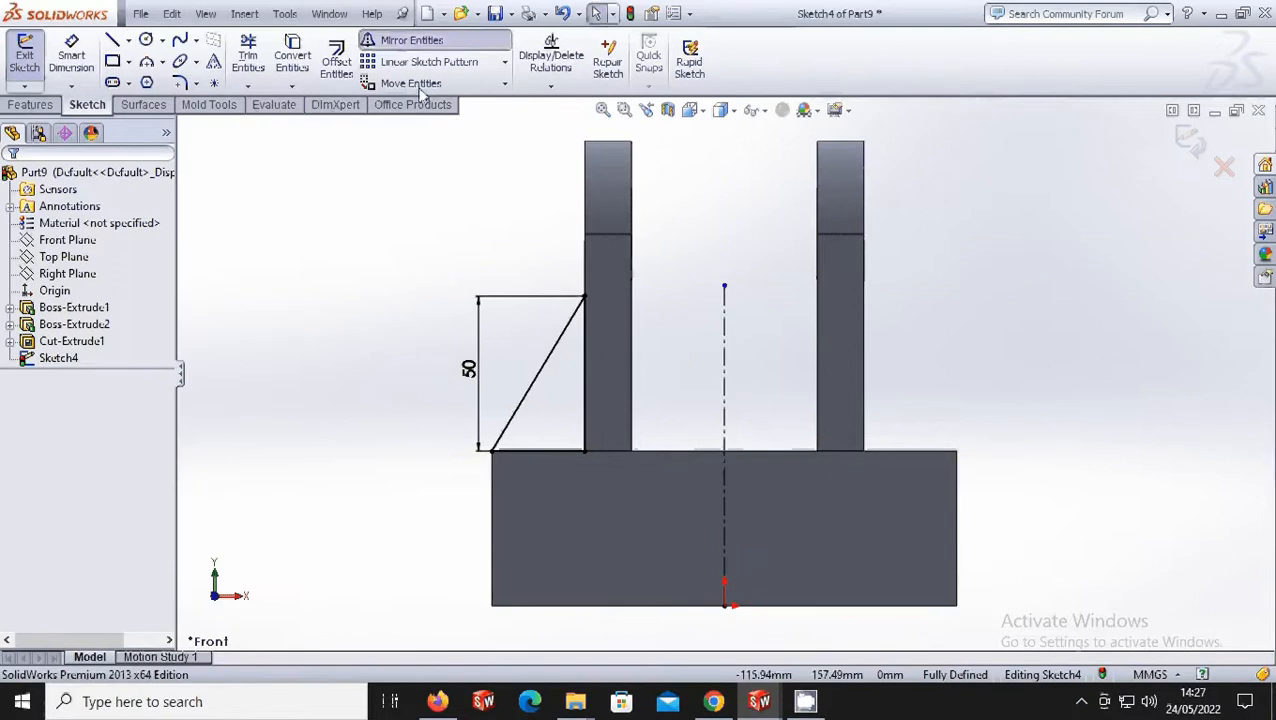
- Mirror the triangle's three lines about the vertical centerline, keeping the original, to create the matching triangle beside the other plate
drag(592, 484, 474, 292)
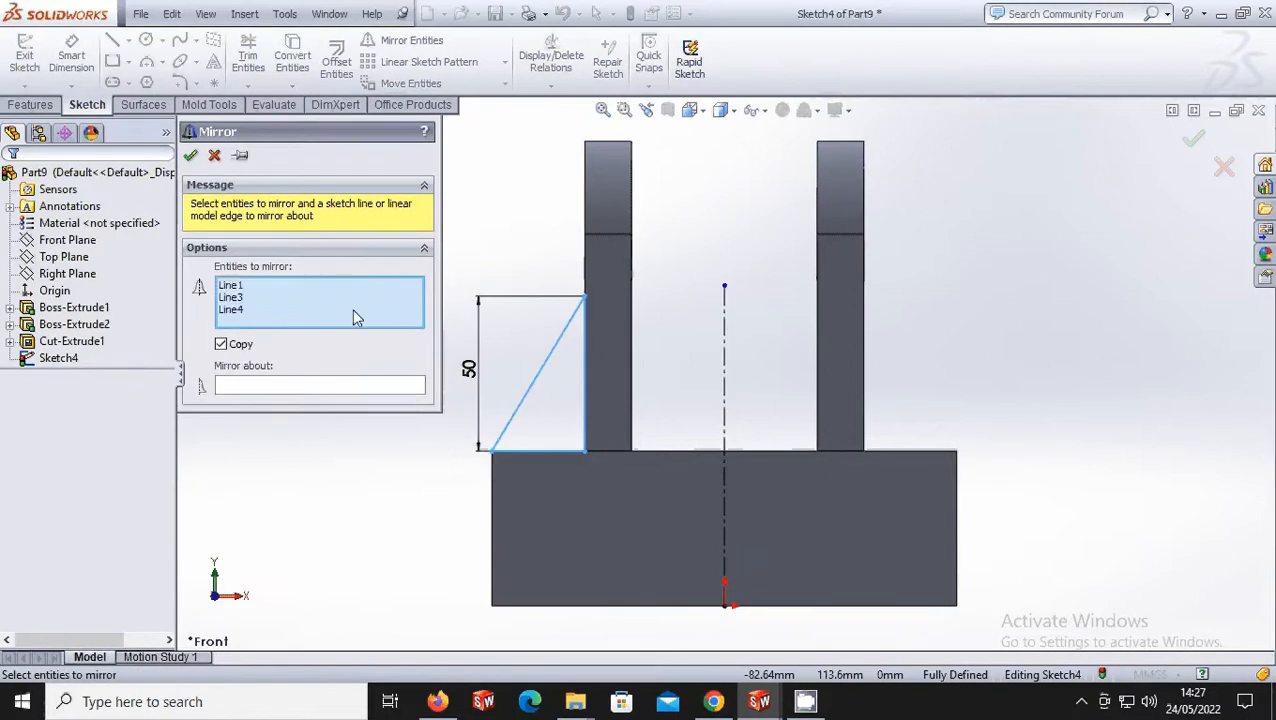
click(285, 386)
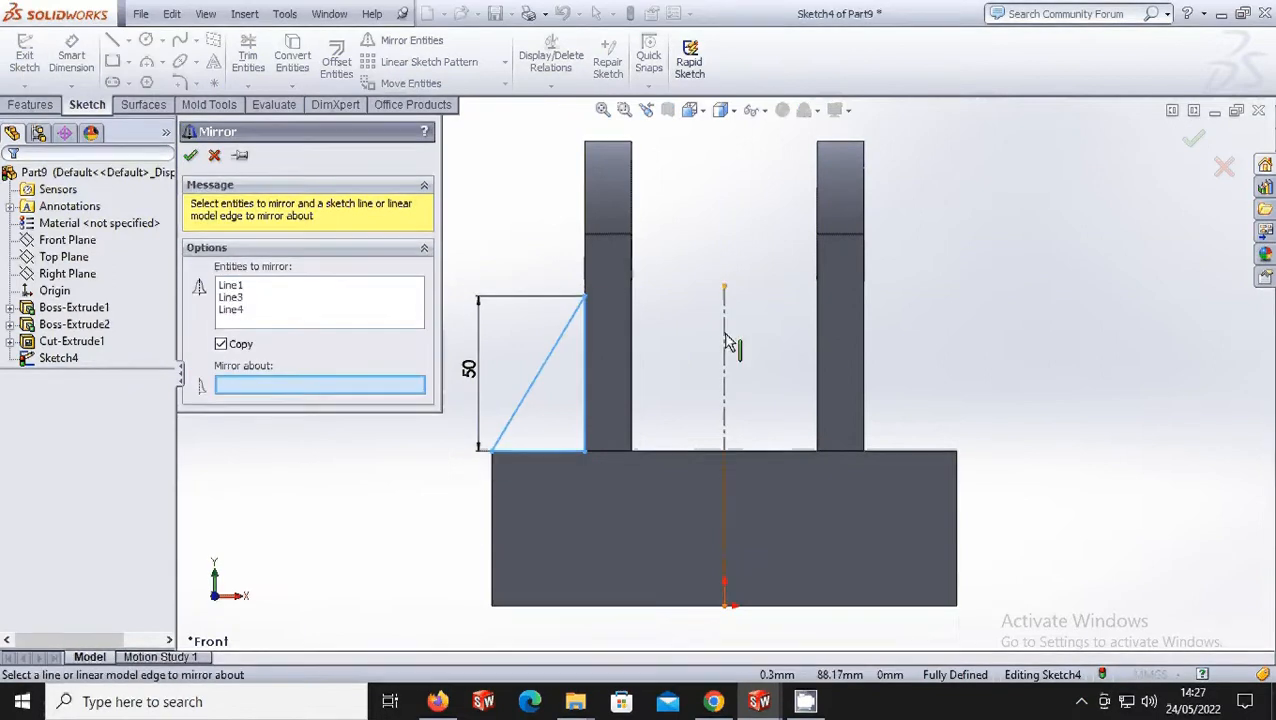
click(726, 343)
right_click(726, 340)
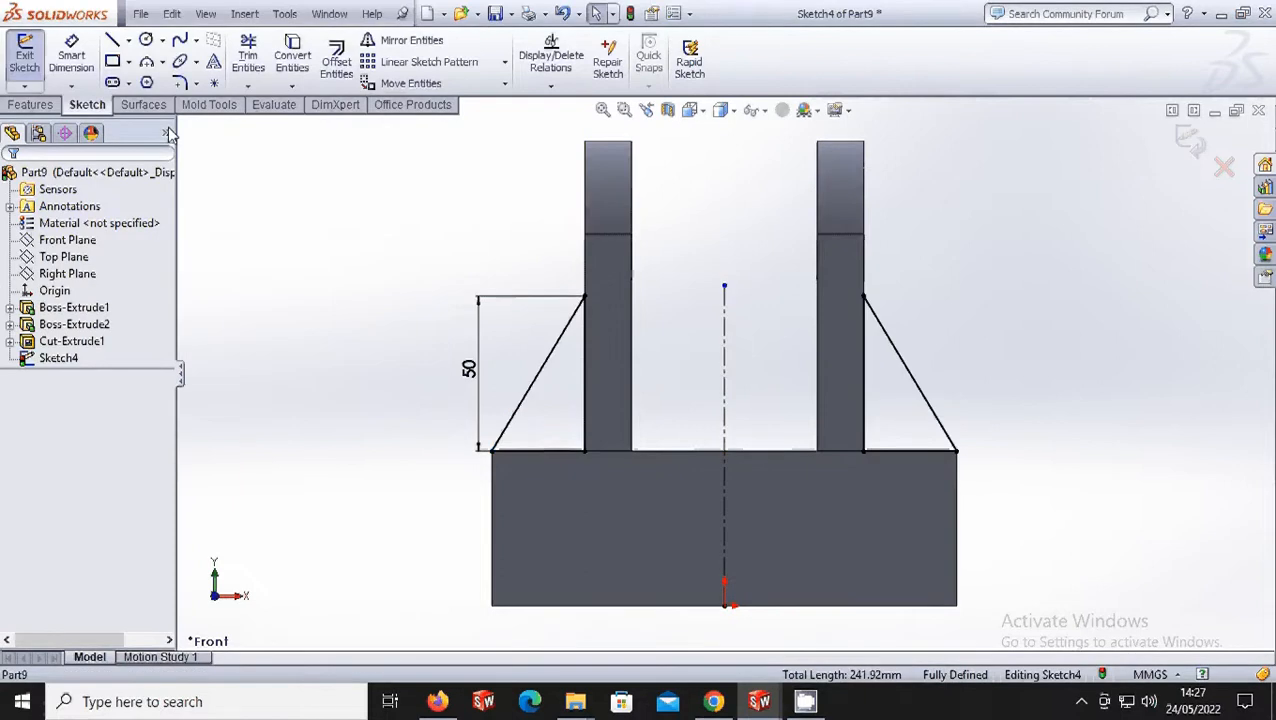
- Extrude both triangles as a 60 mm blind boss with the direction reversed so the ribs run back along the plates, merging the result
click(30, 104)
click(38, 66)
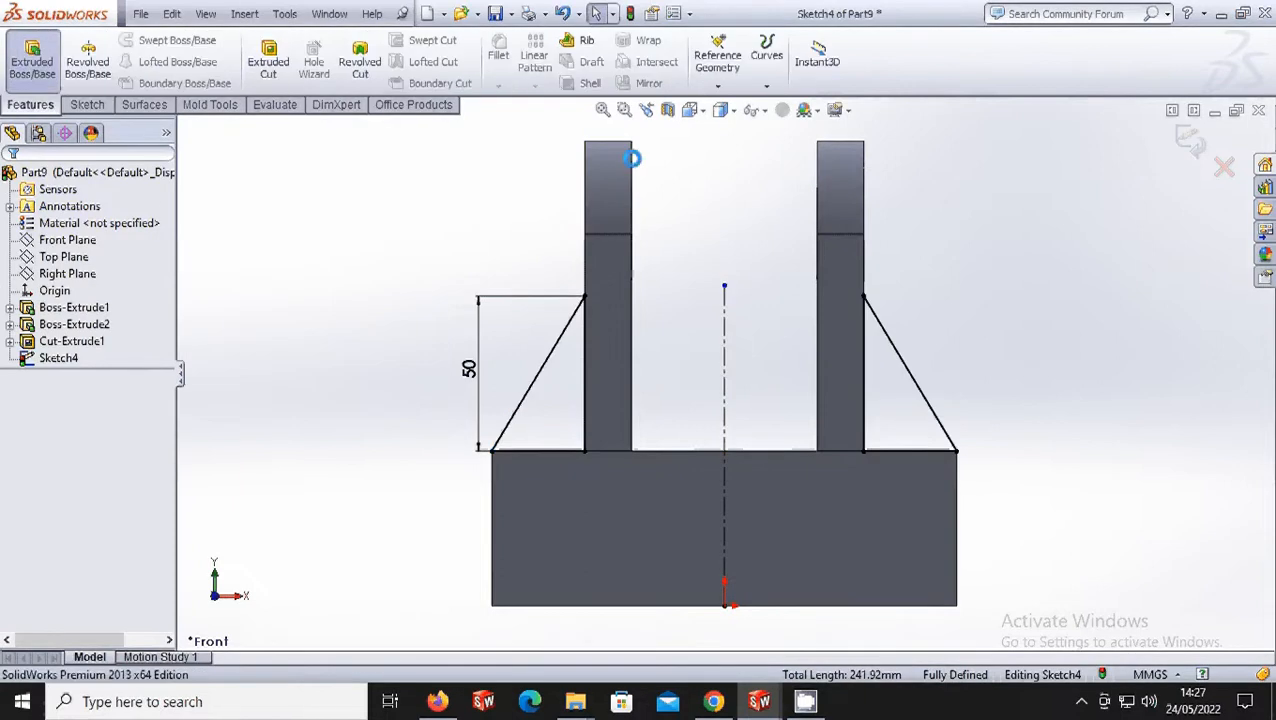
click(701, 112)
click(742, 175)
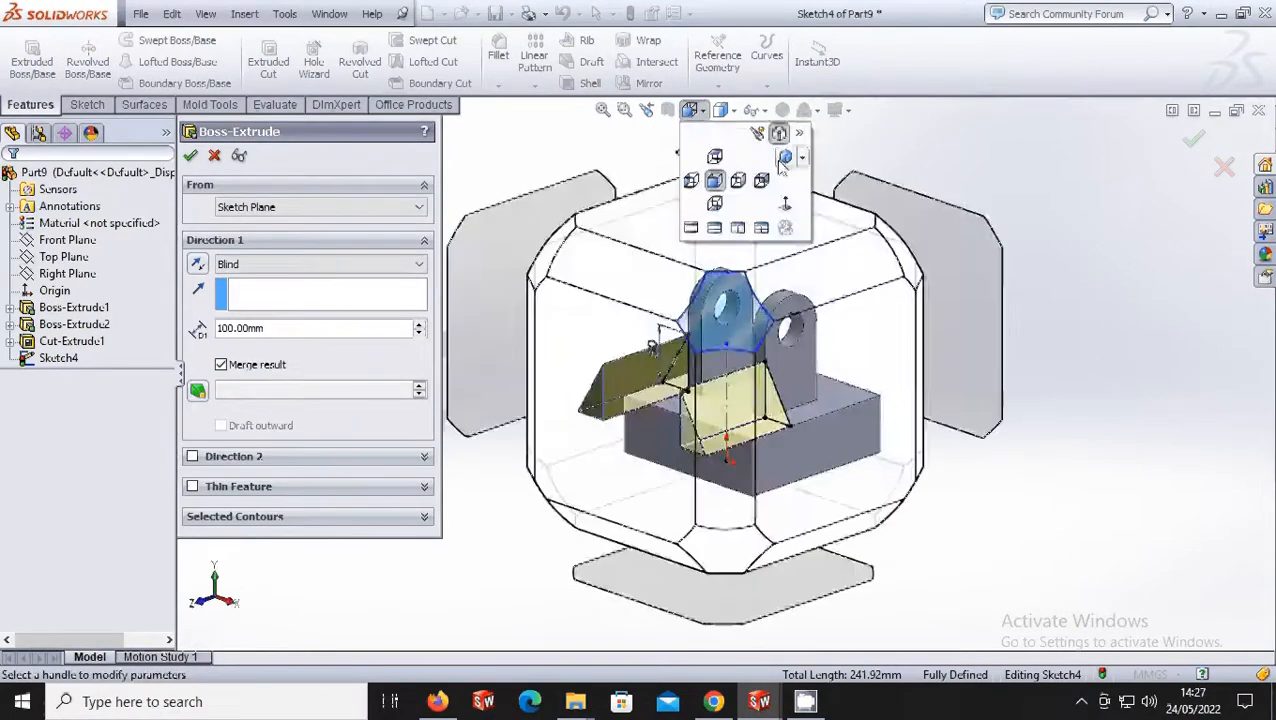
double_click(283, 327)
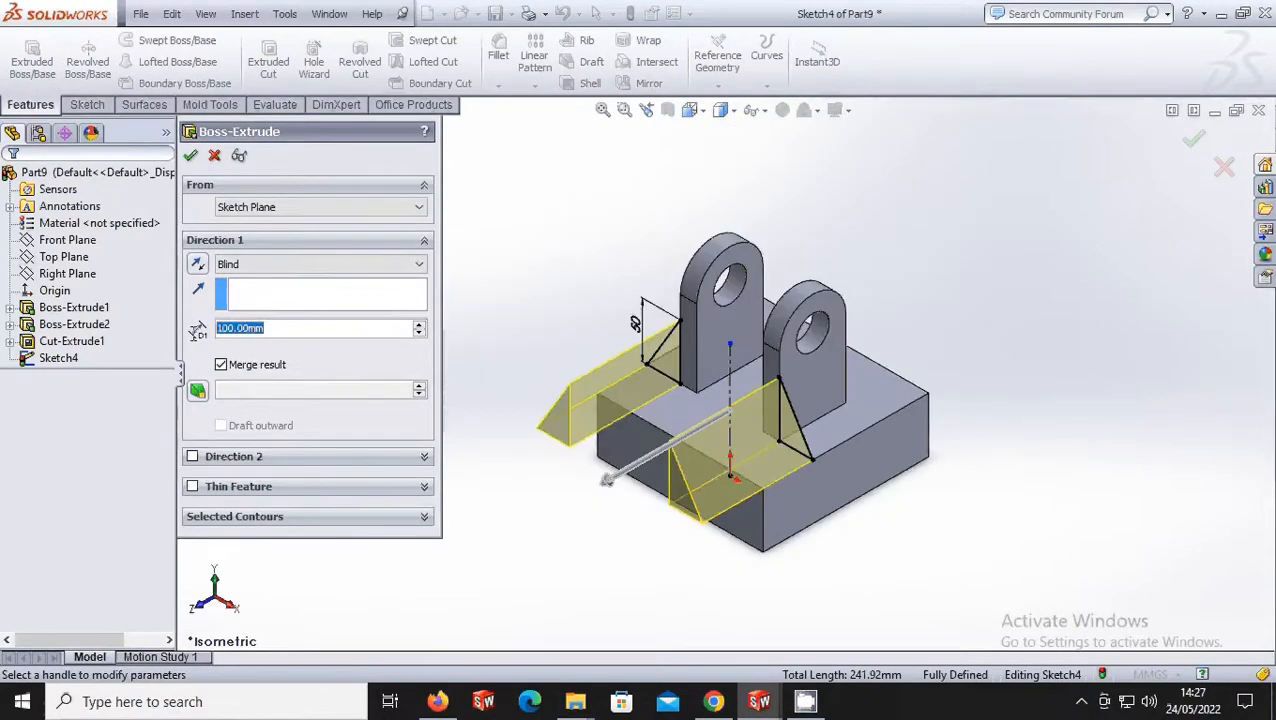
text(60)
key(Return)
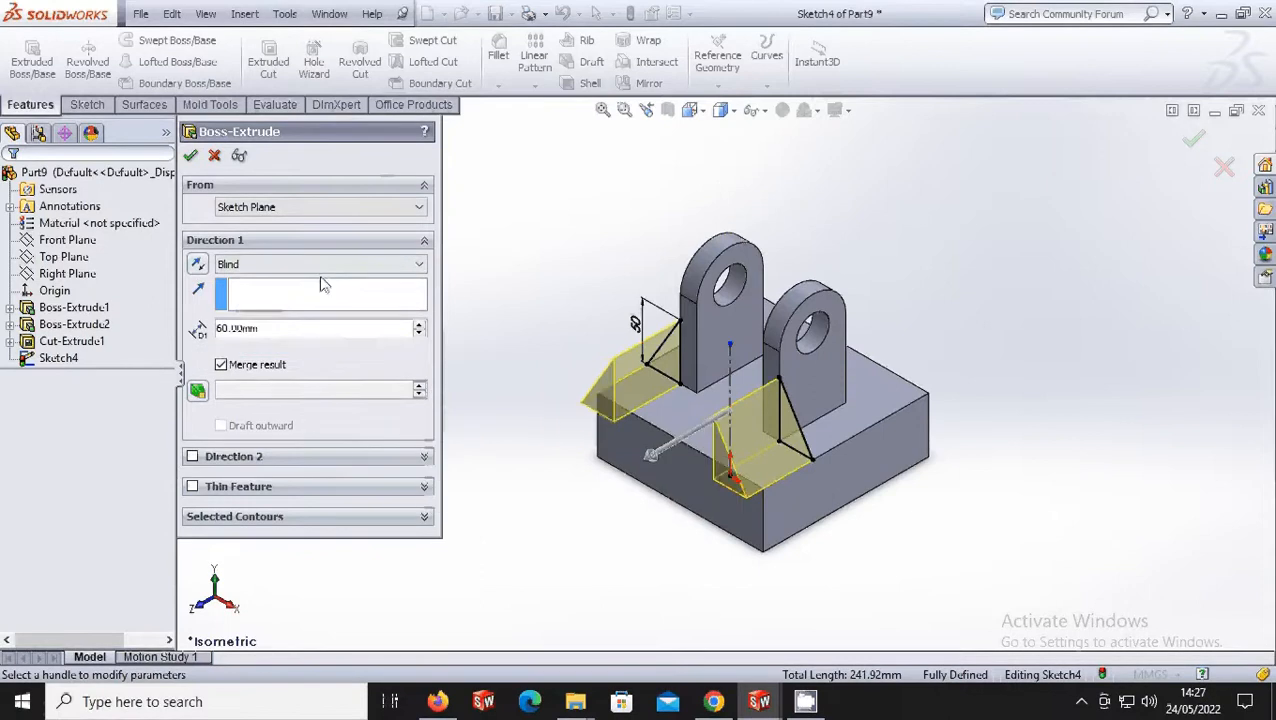
click(197, 264)
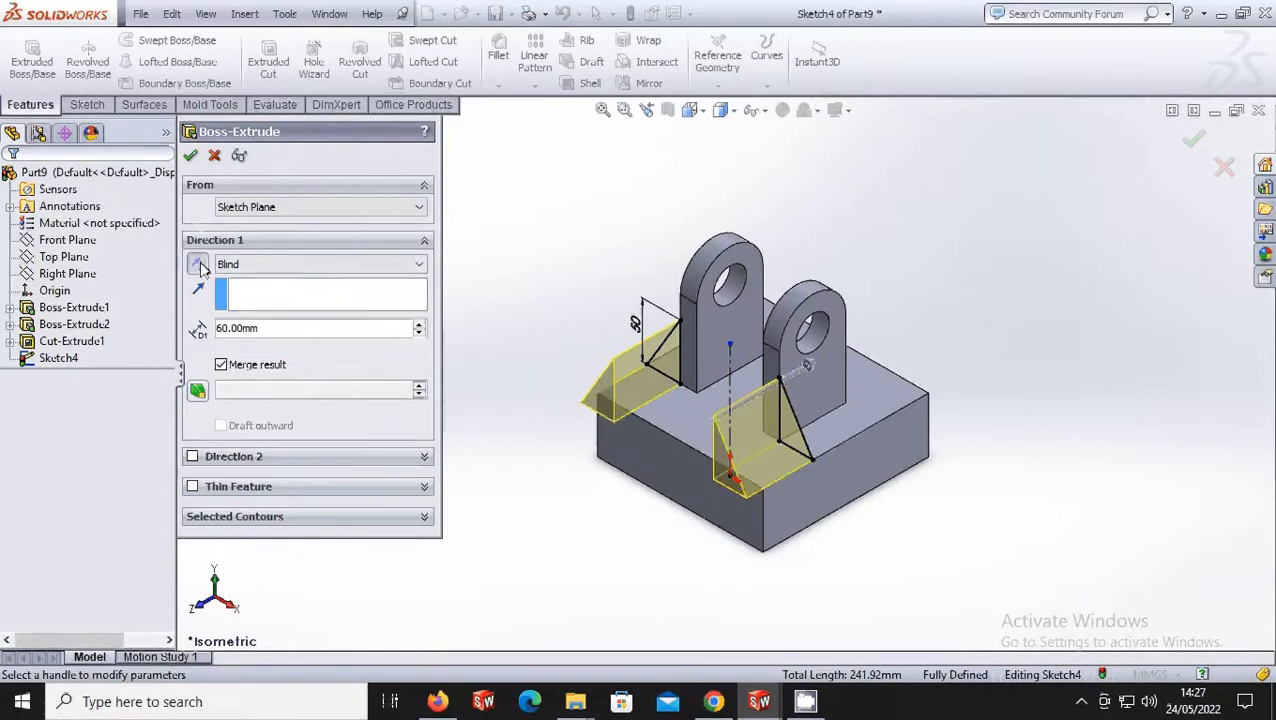
click(190, 157)
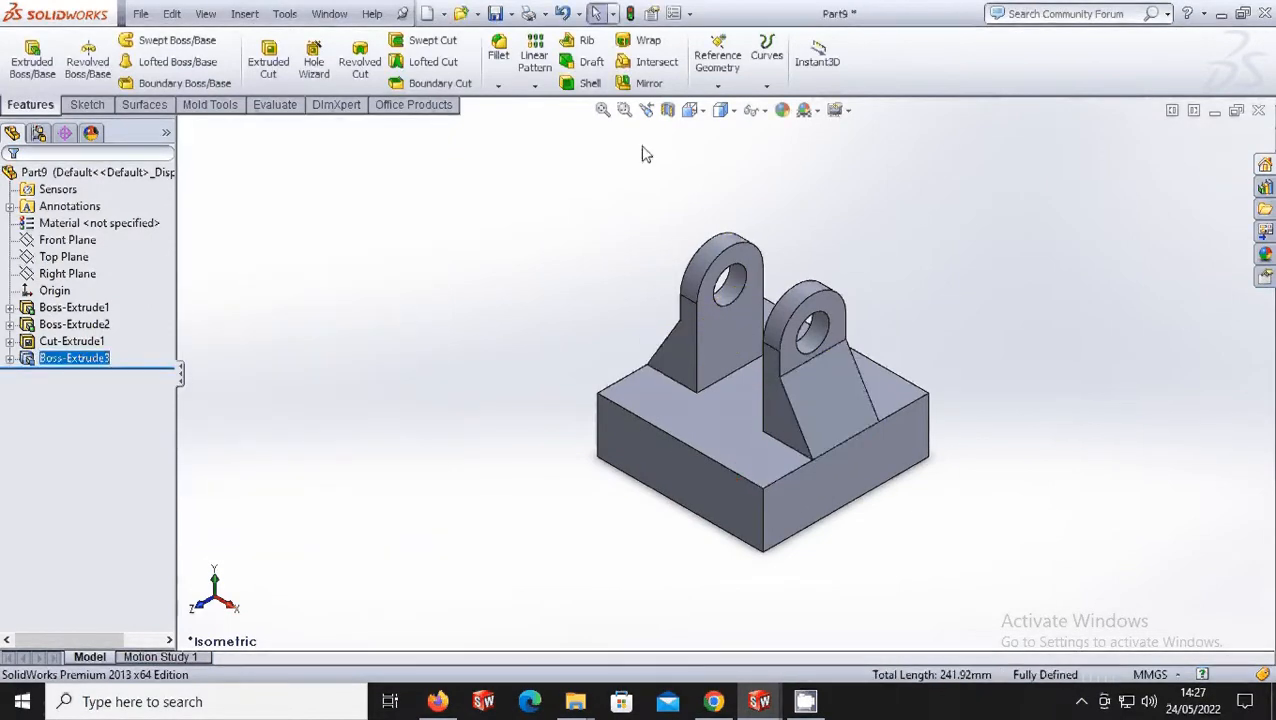
- On the base's top face, sketch a center rectangle about 25 mm wide from the origin, spanning the base's full 150 mm depth
click(704, 111)
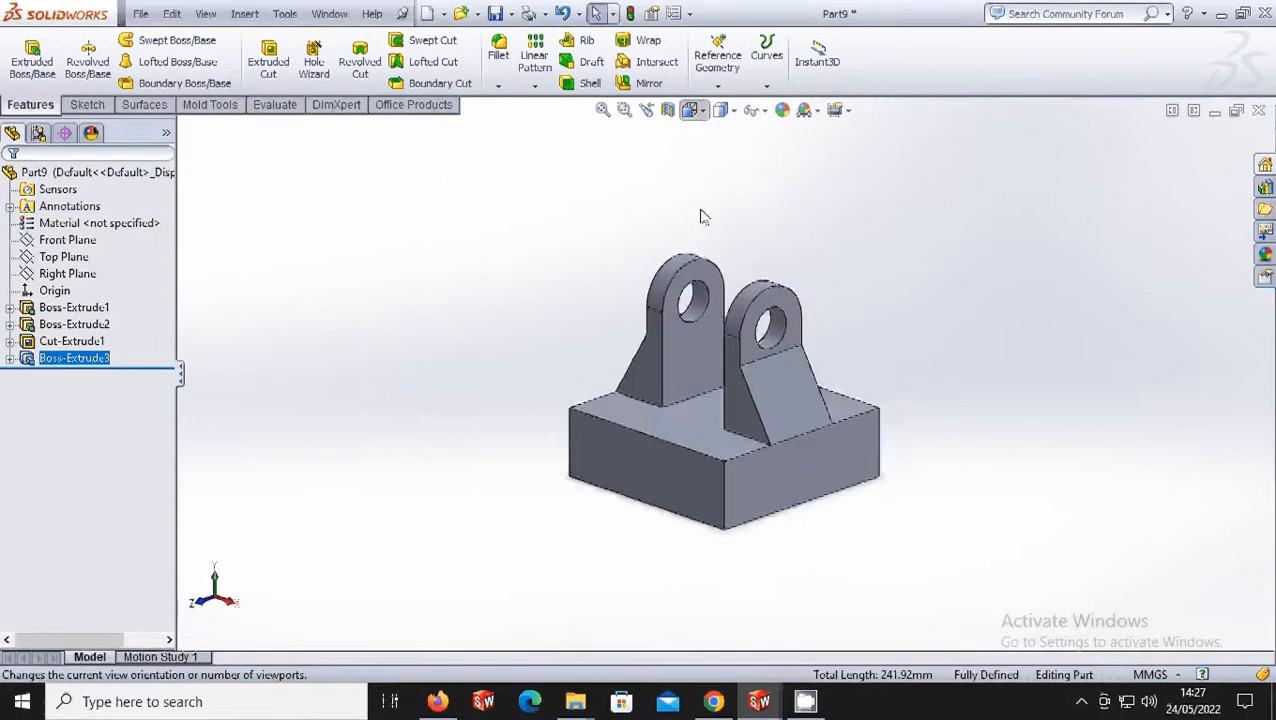
click(712, 166)
right_click(712, 166)
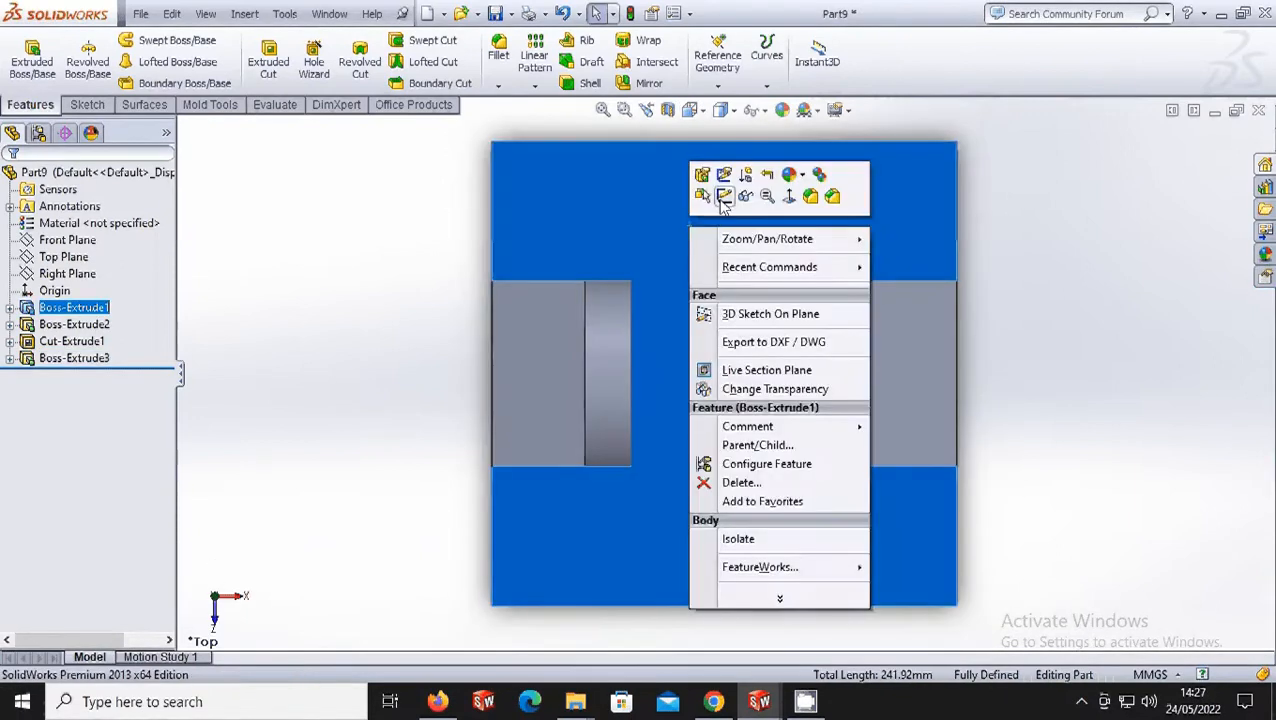
click(723, 197)
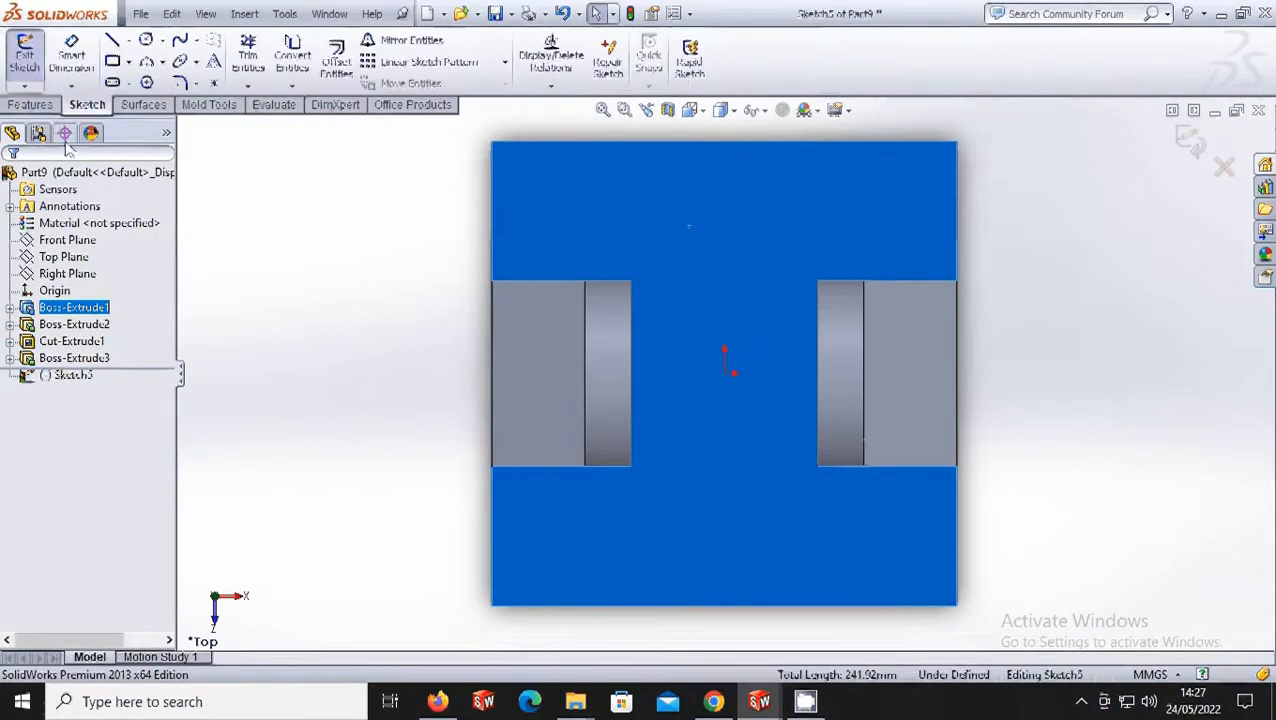
click(113, 62)
click(250, 215)
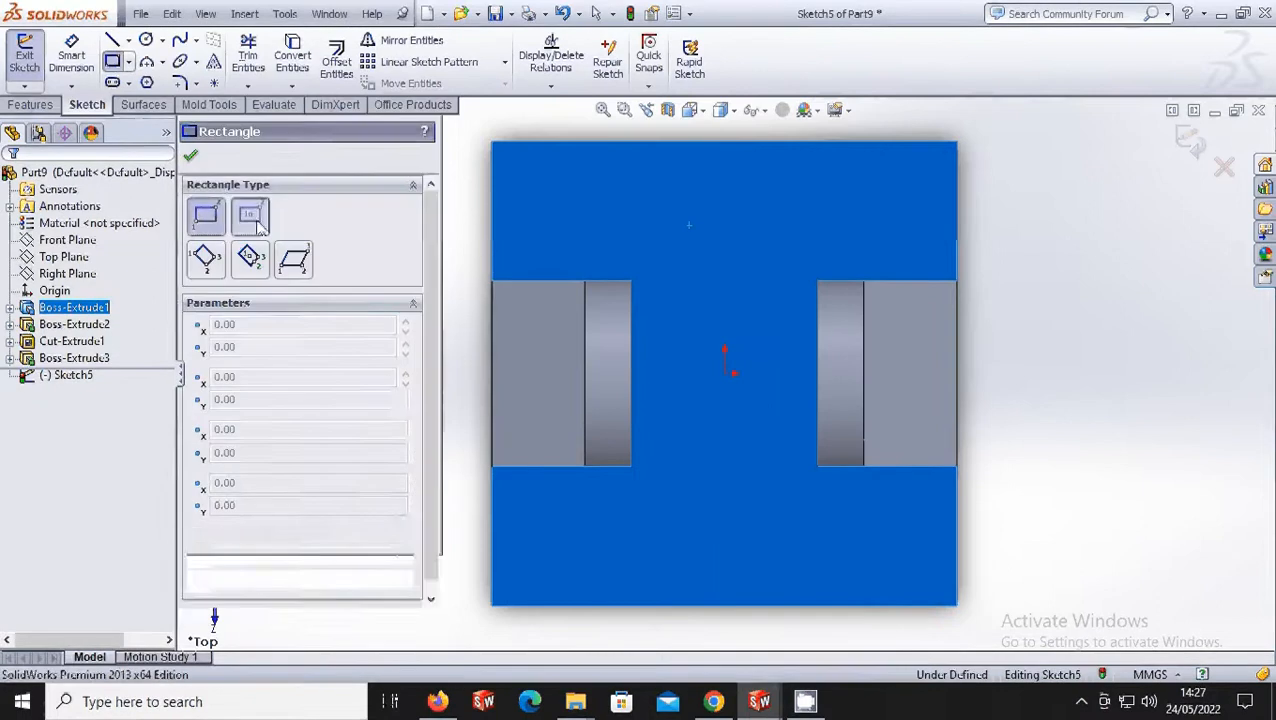
click(724, 373)
click(763, 141)
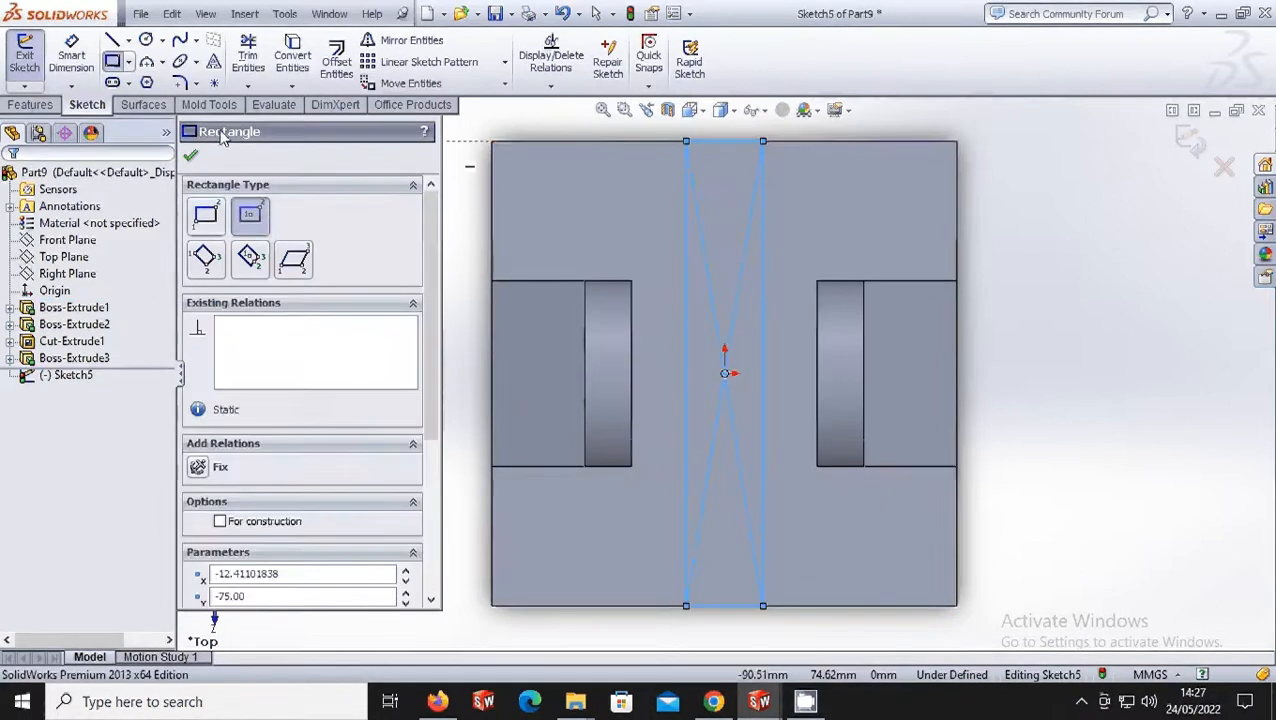
- Dimension the rectangle's short side and set its width to 50 mm
click(73, 58)
scroll(755, 222, up, 2)
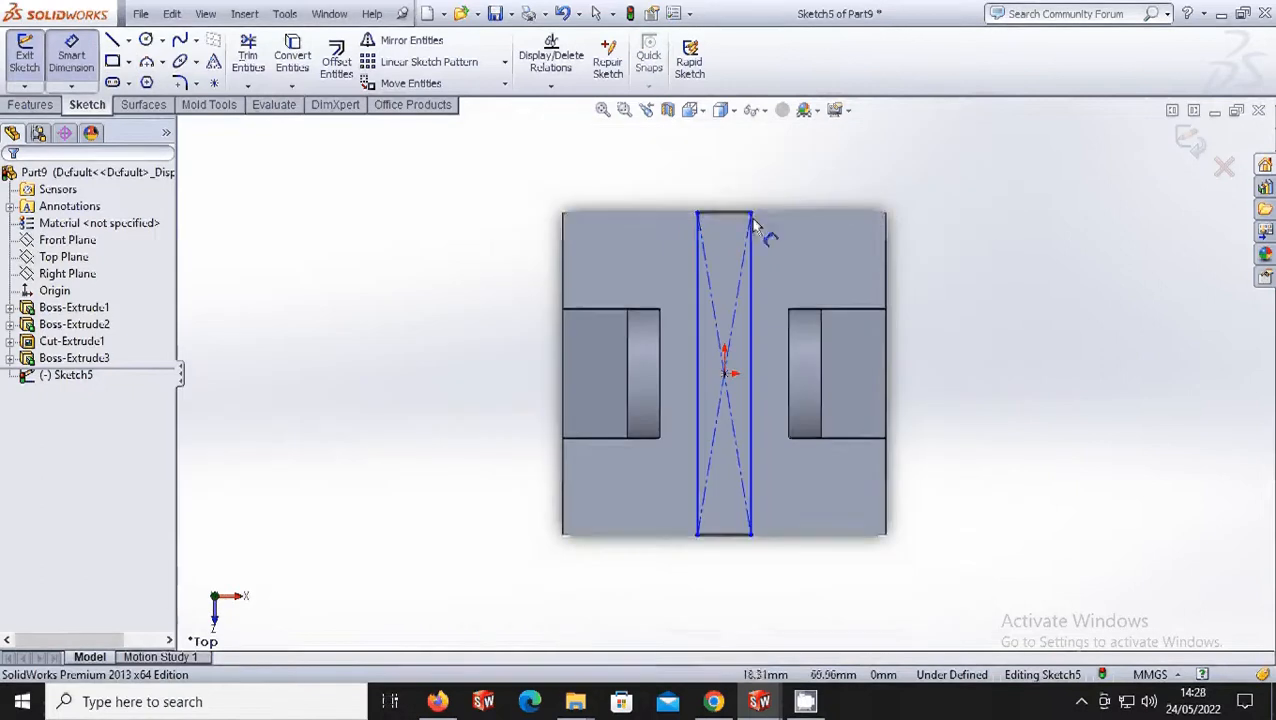
click(731, 213)
click(727, 204)
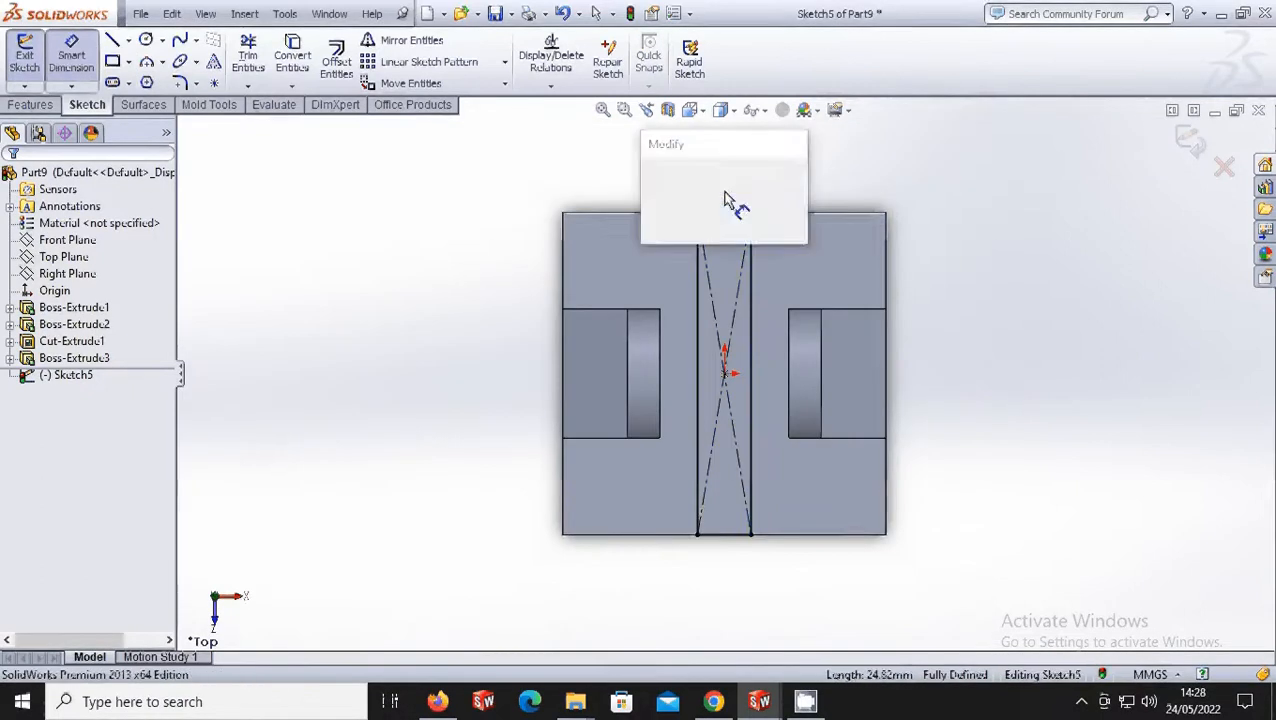
text(50)
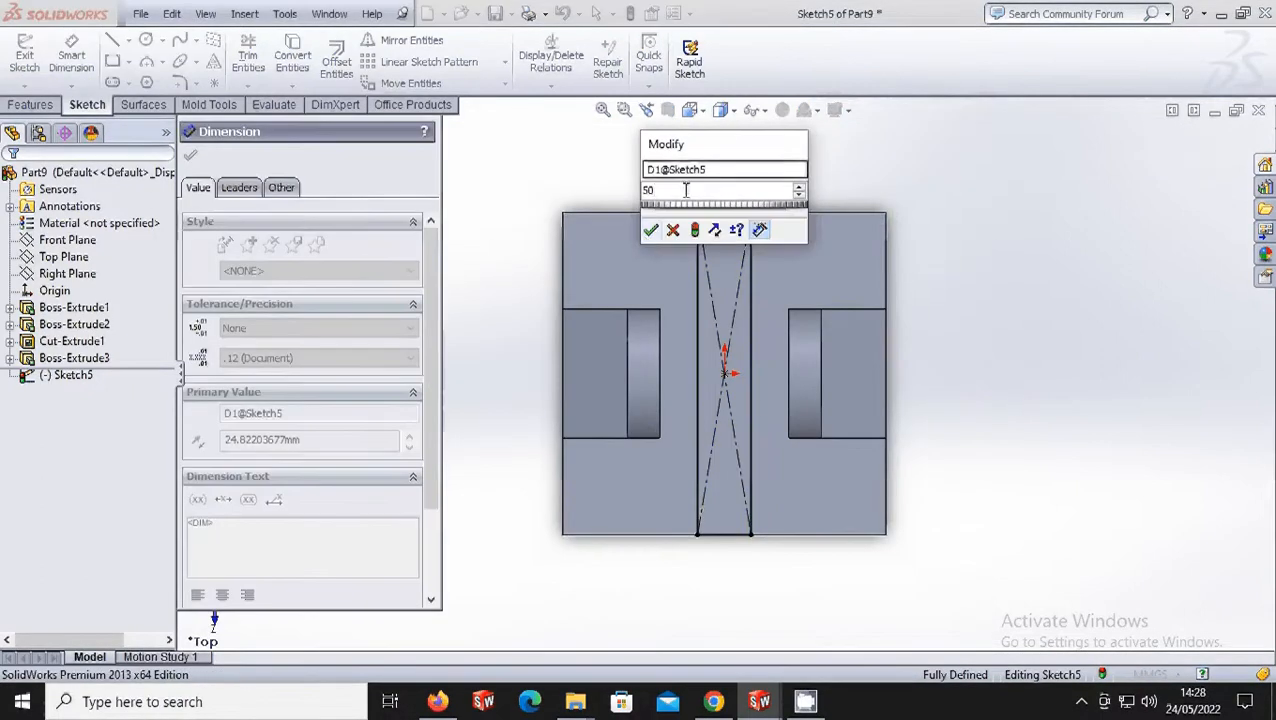
click(651, 230)
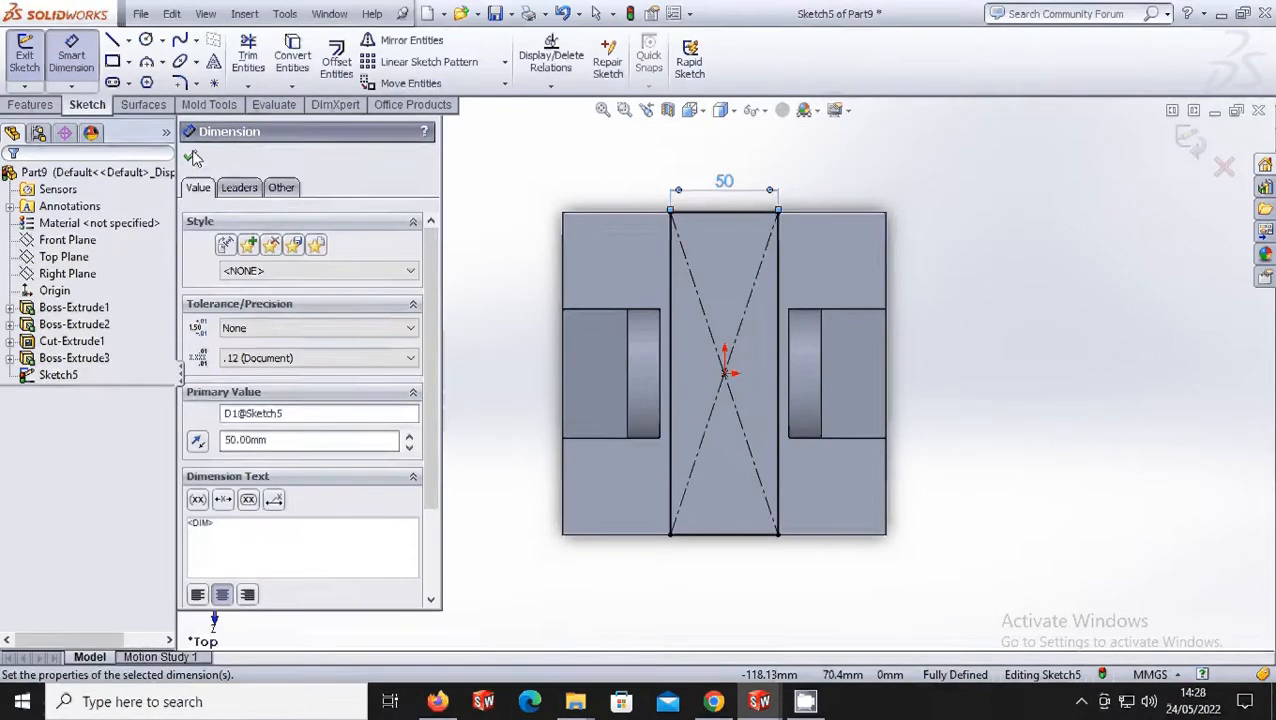
- Draw a horizontal line across the rectangle near the base's rear edge and set its distance from that edge to 15 mm
key(l)
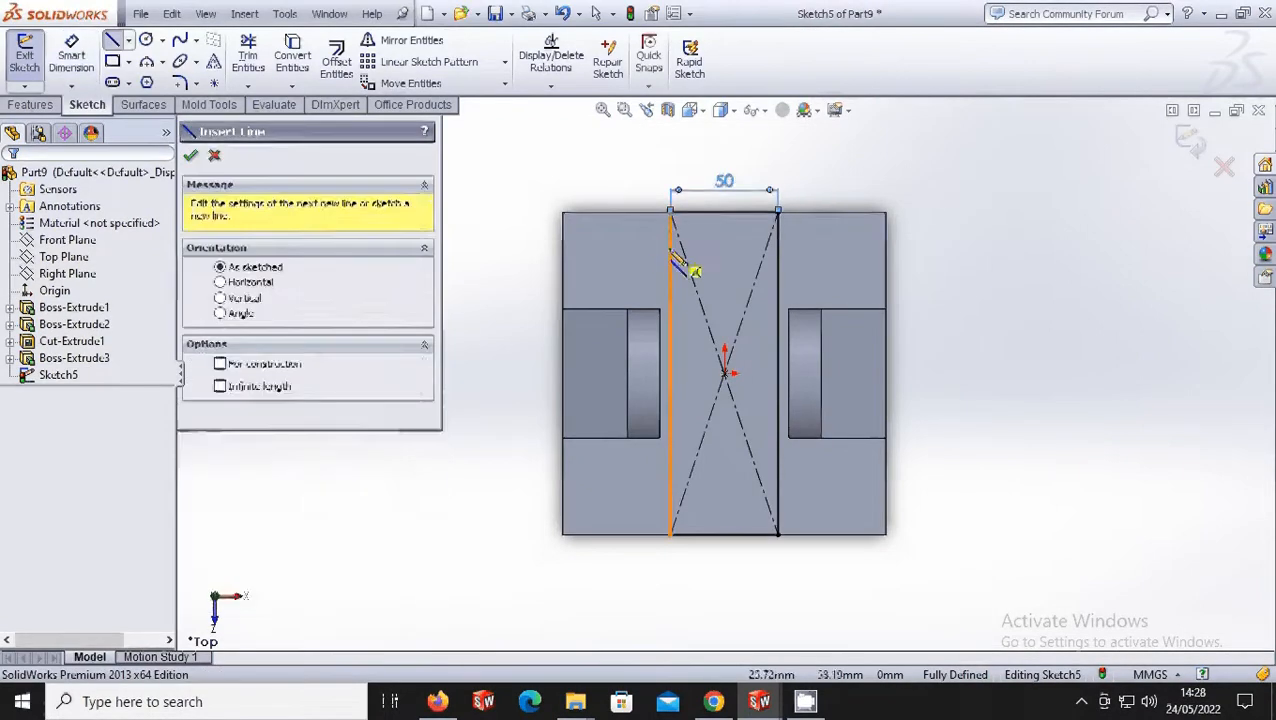
click(670, 248)
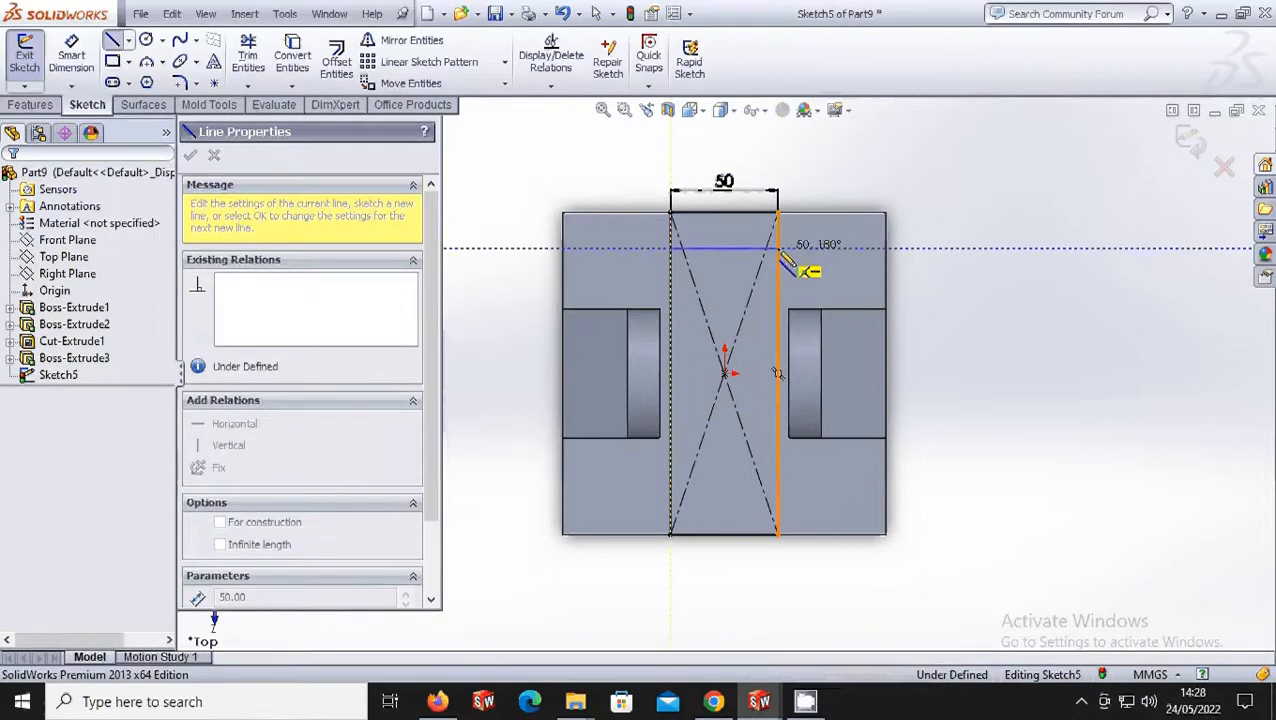
click(778, 248)
click(71, 55)
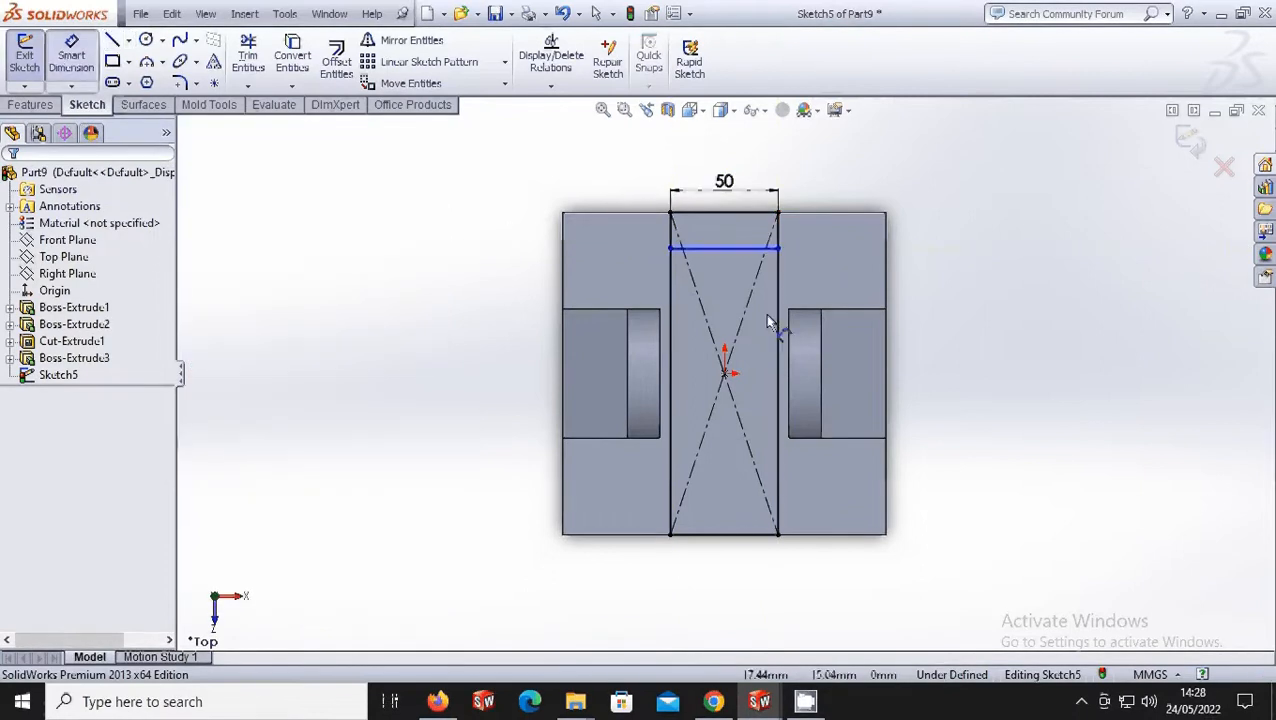
click(765, 248)
click(822, 212)
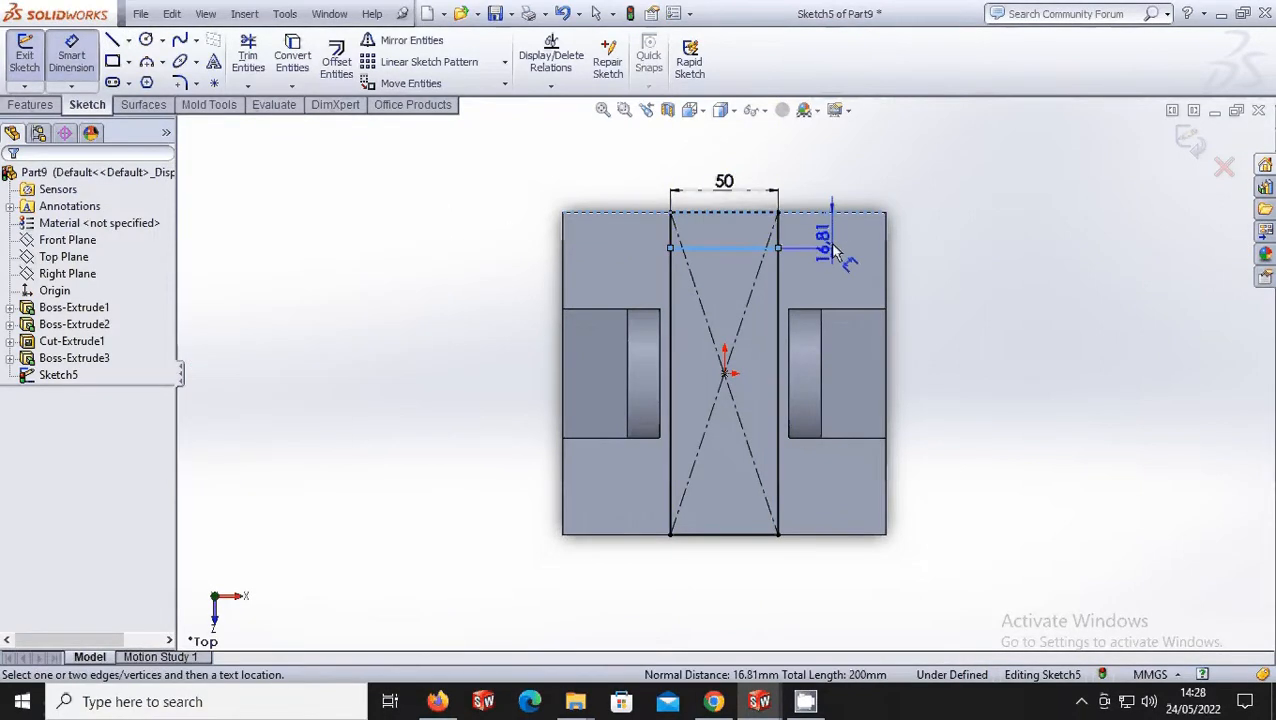
click(826, 244)
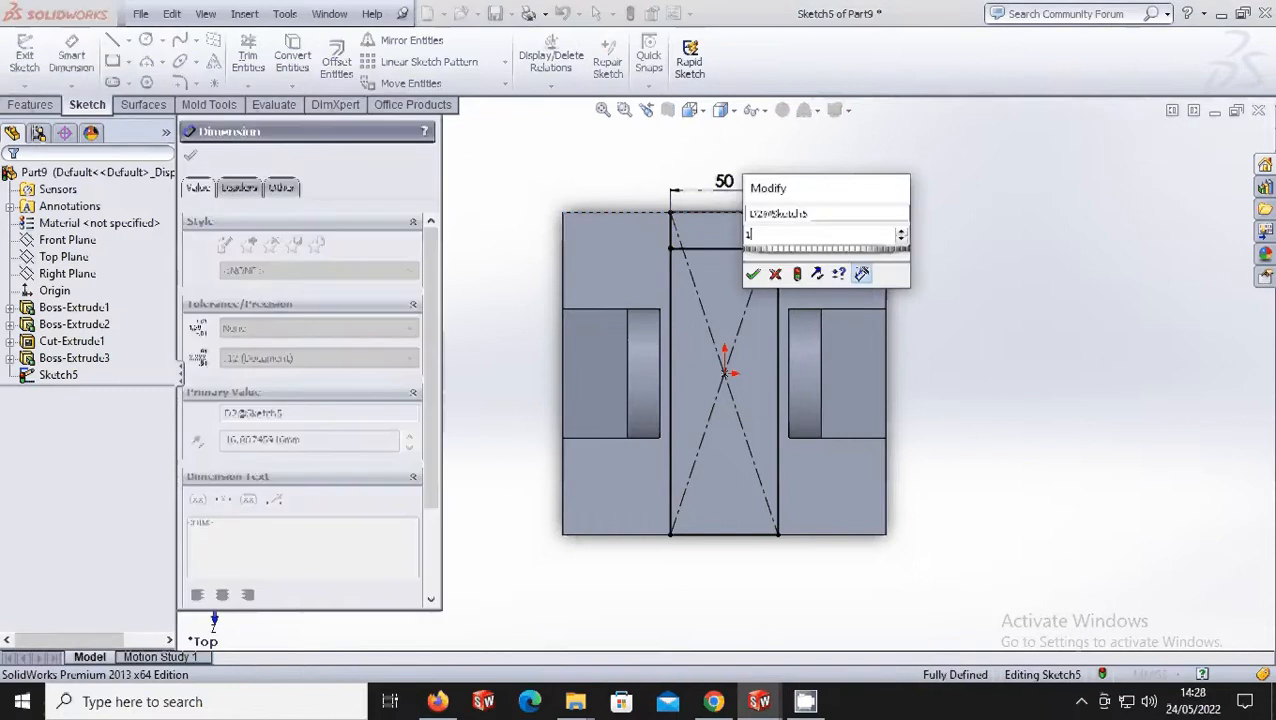
text(15)
click(754, 275)
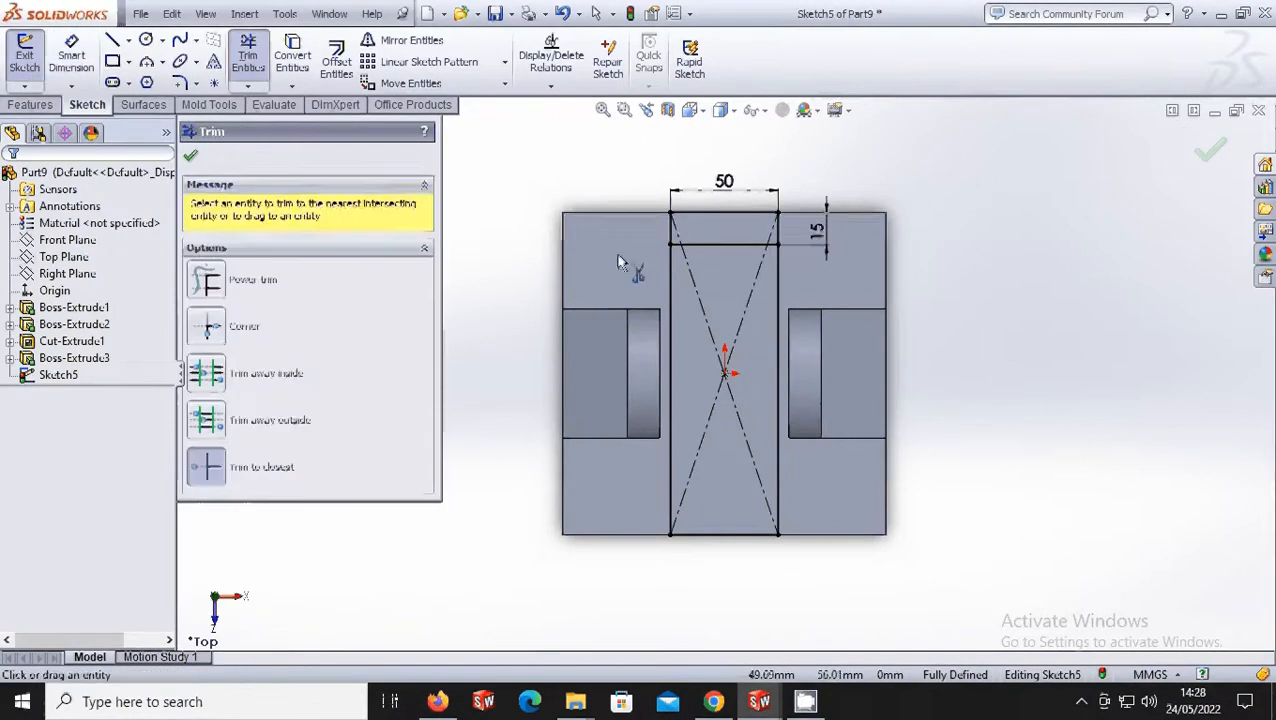
- Trim both long sides of the rectangle to the horizontal line with the Corner option, keeping the parts next to the base's rear edge
click(224, 334)
click(670, 224)
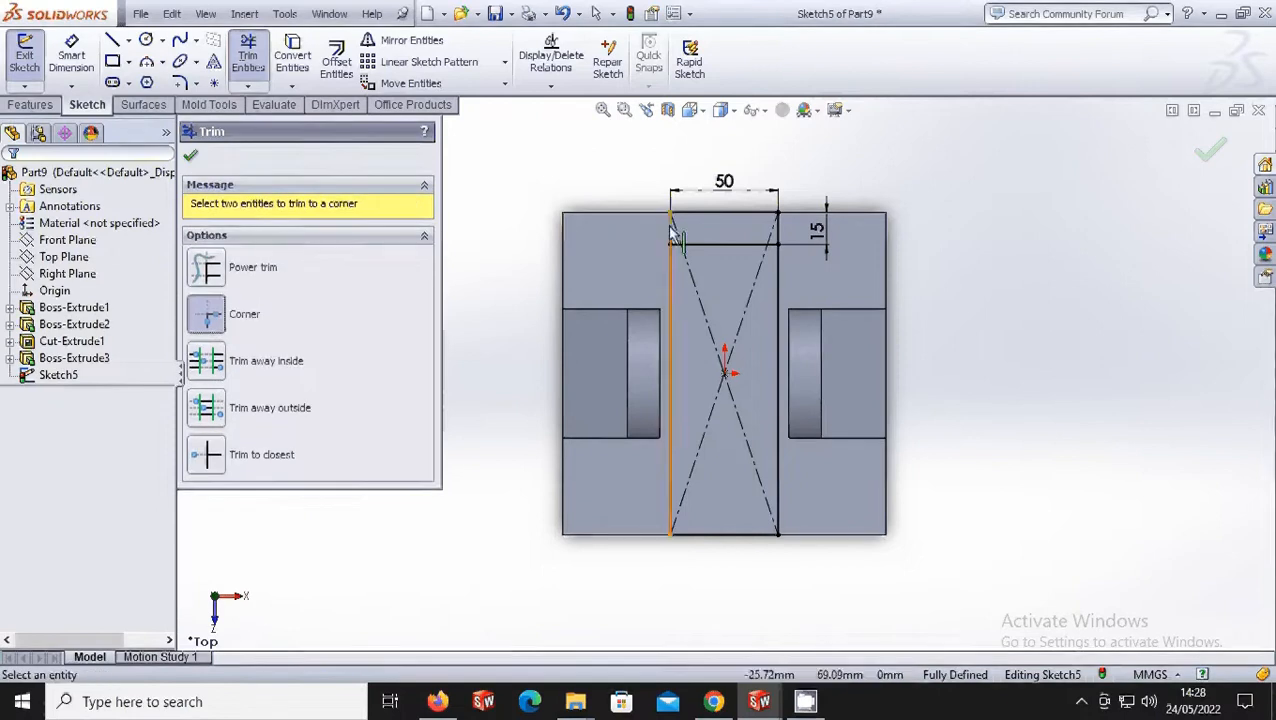
click(720, 243)
click(780, 240)
click(765, 243)
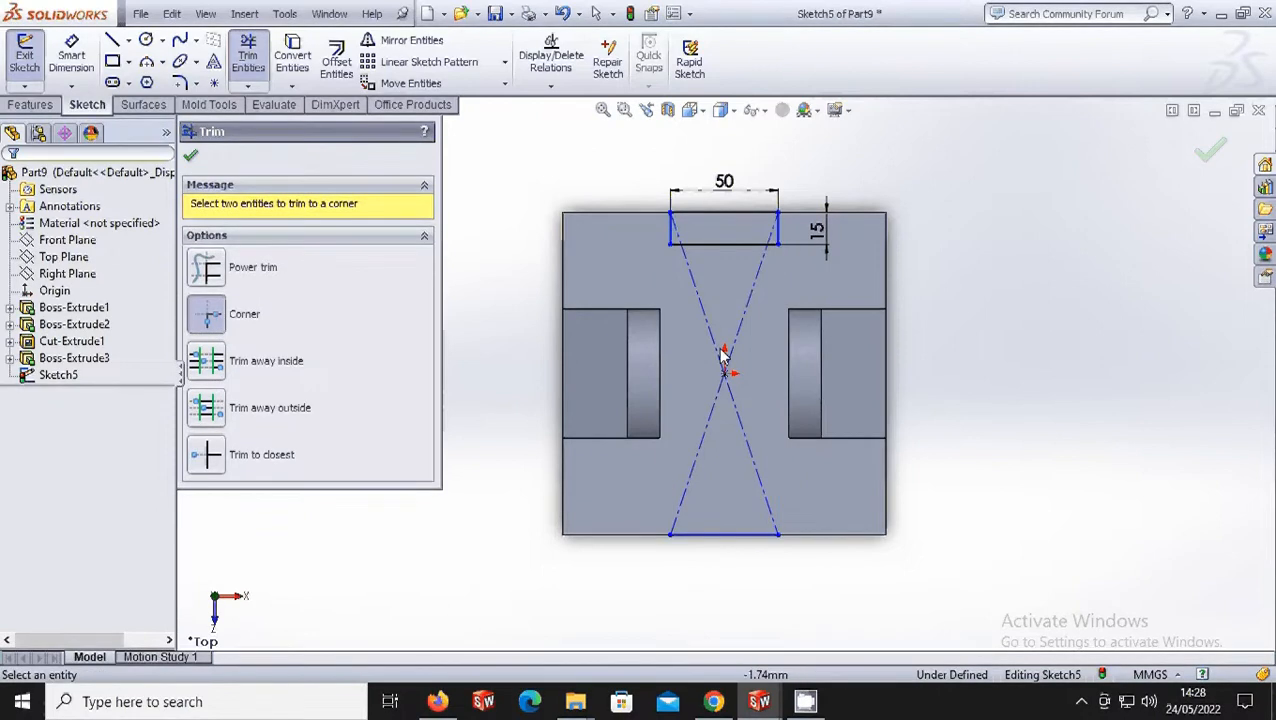
- Trim away the leftover horizontal line at the base's front edge with the Trim to closest option
click(744, 544)
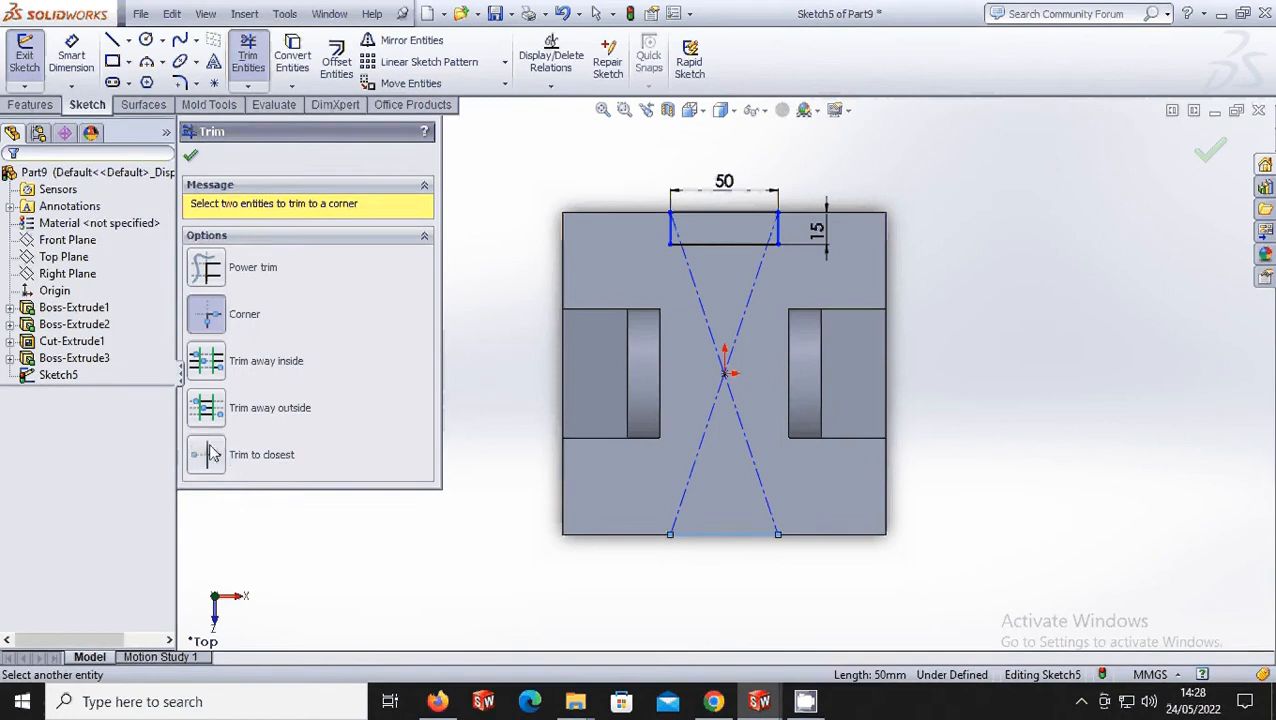
click(210, 454)
click(726, 546)
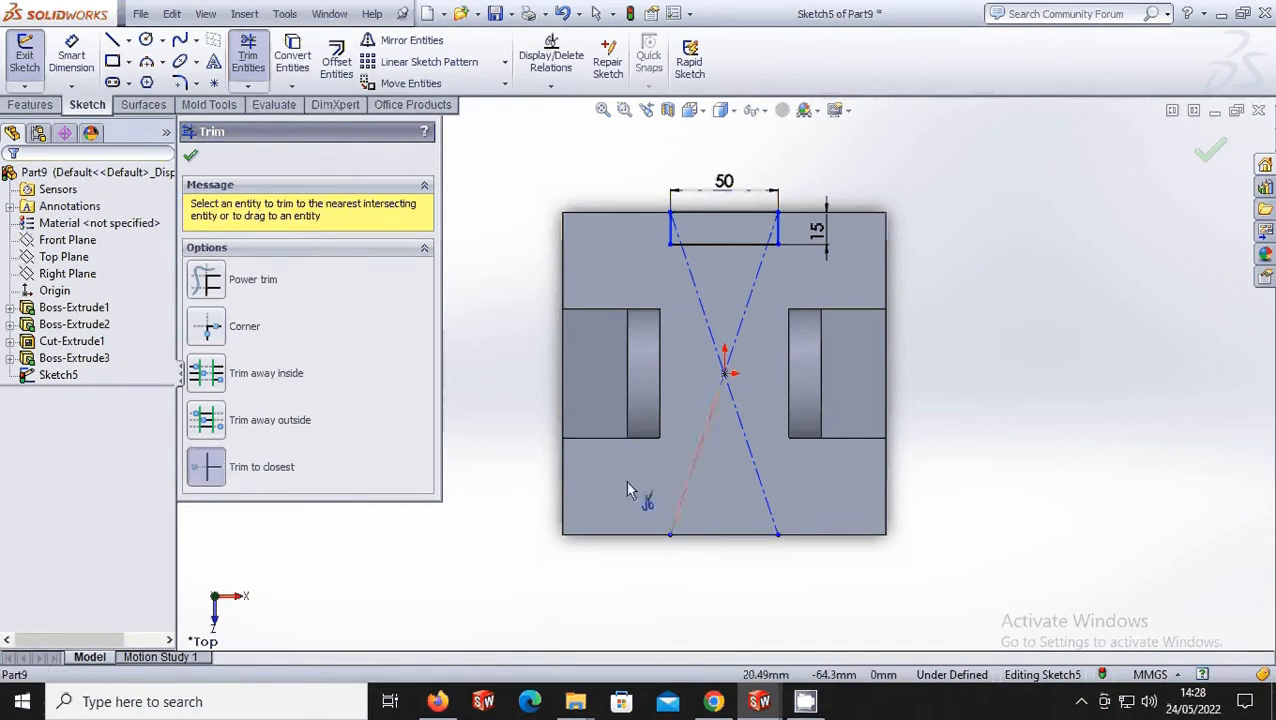
click(191, 156)
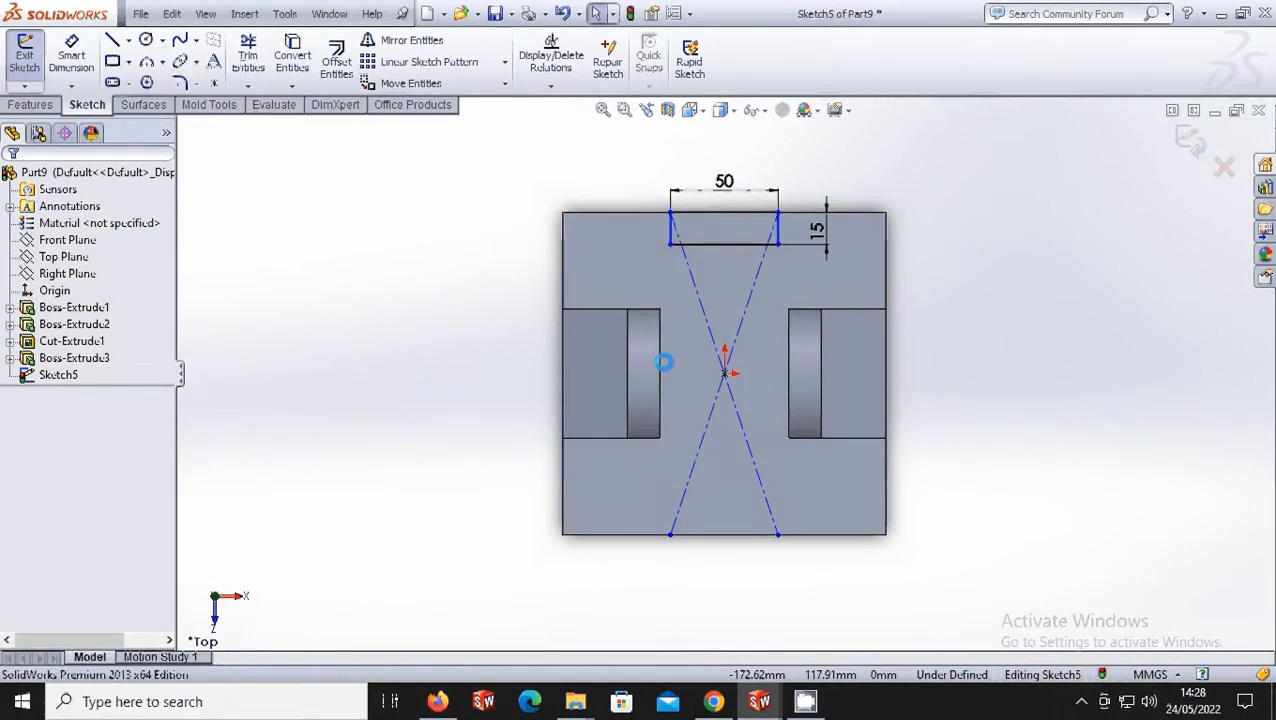
- Draw a horizontal construction line about 62 mm long from the origin toward one upright
key(l)
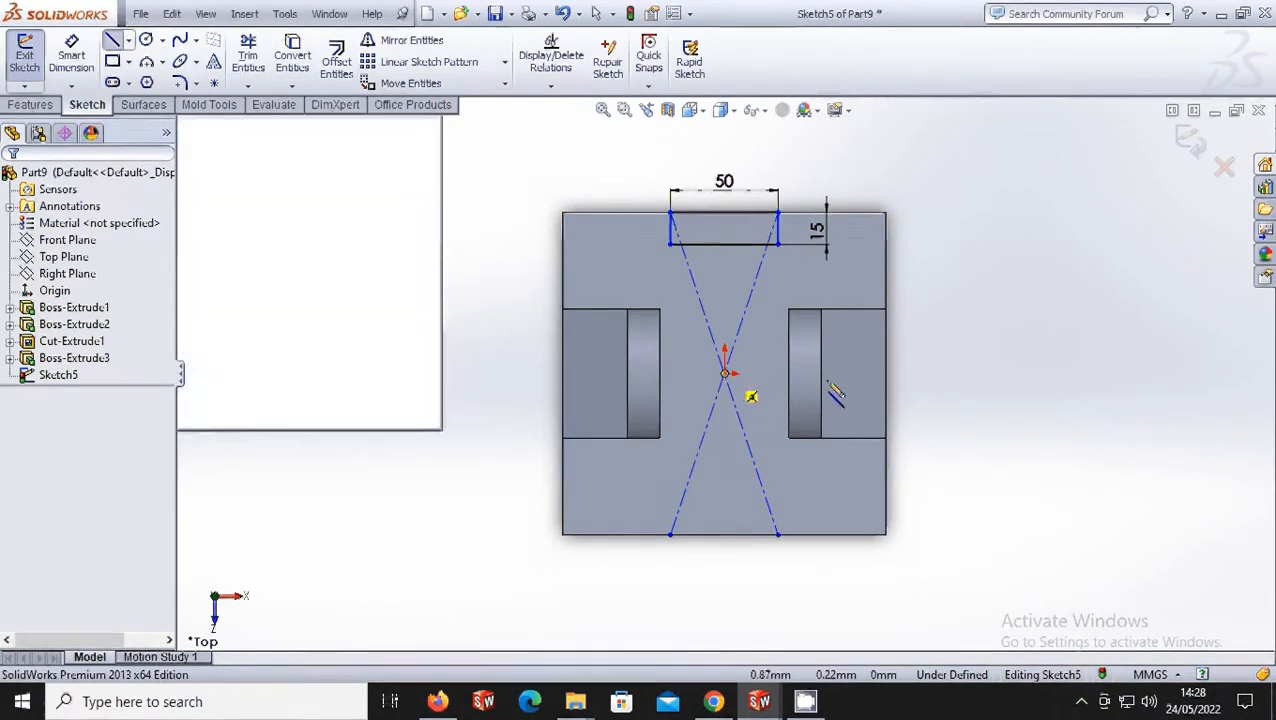
click(724, 373)
click(858, 373)
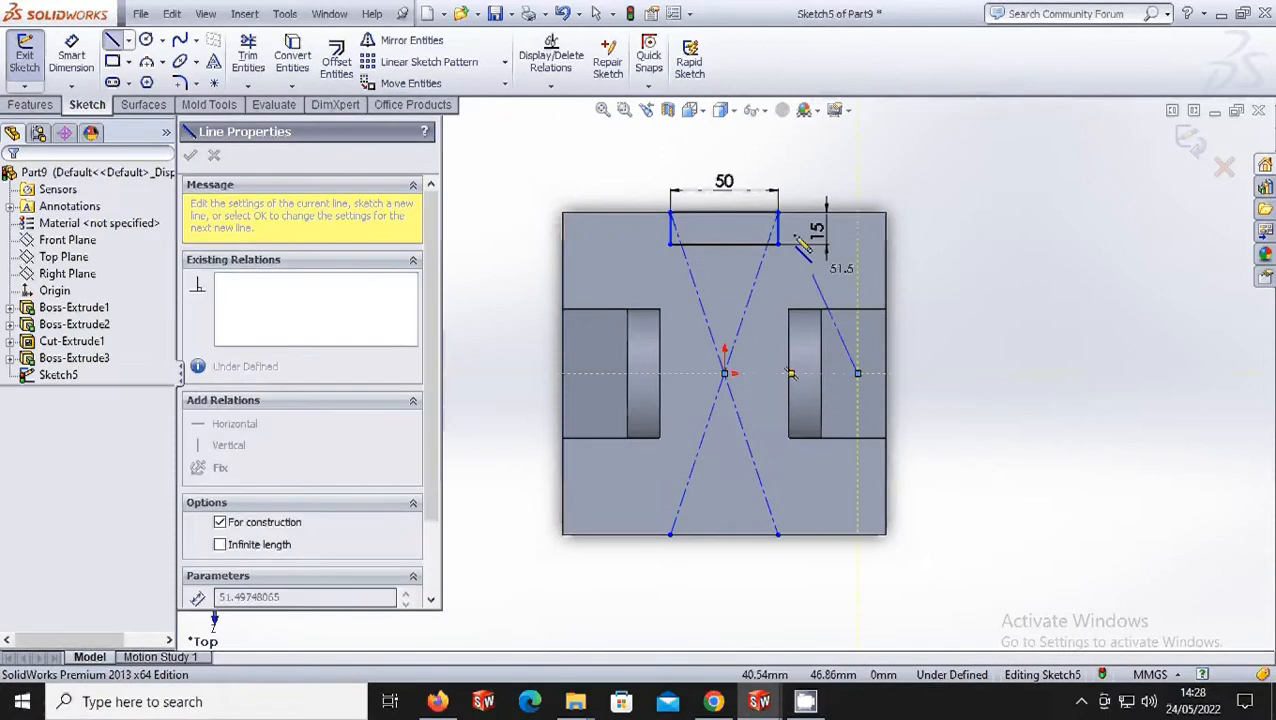
- Mirror the four sides of the 50 x 15 mm rectangle about the horizontal construction line
click(388, 46)
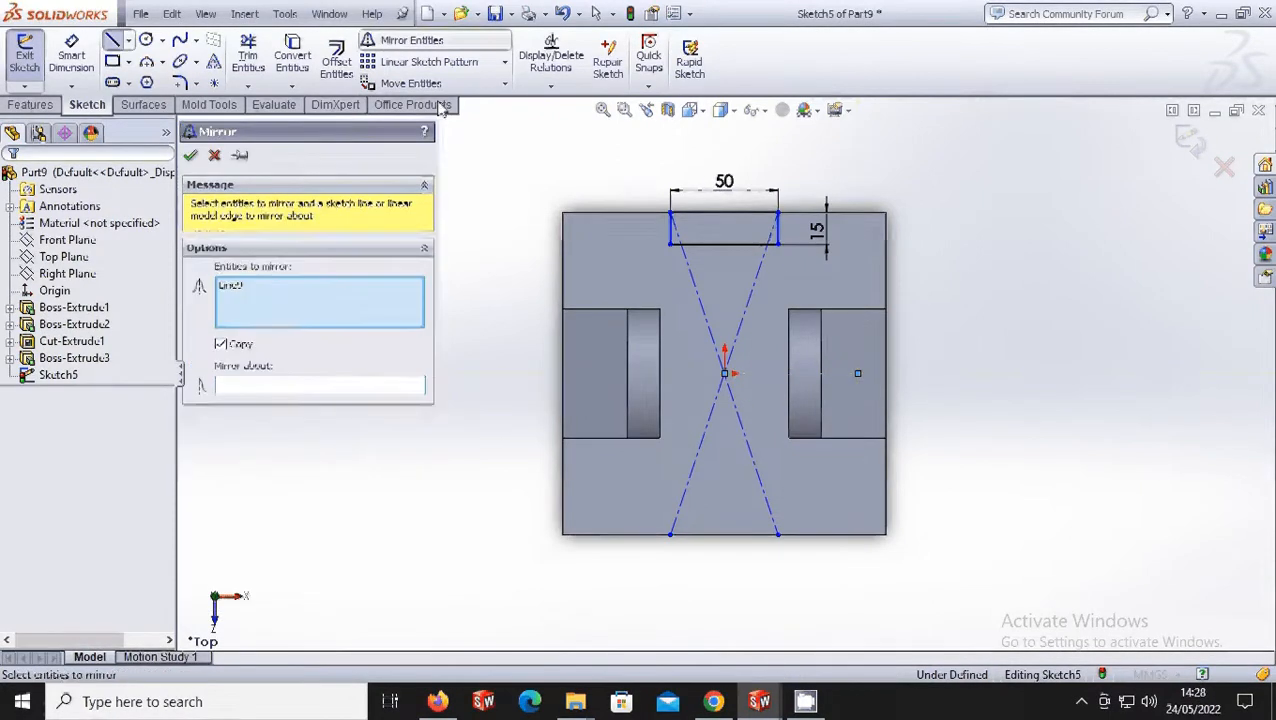
click(719, 243)
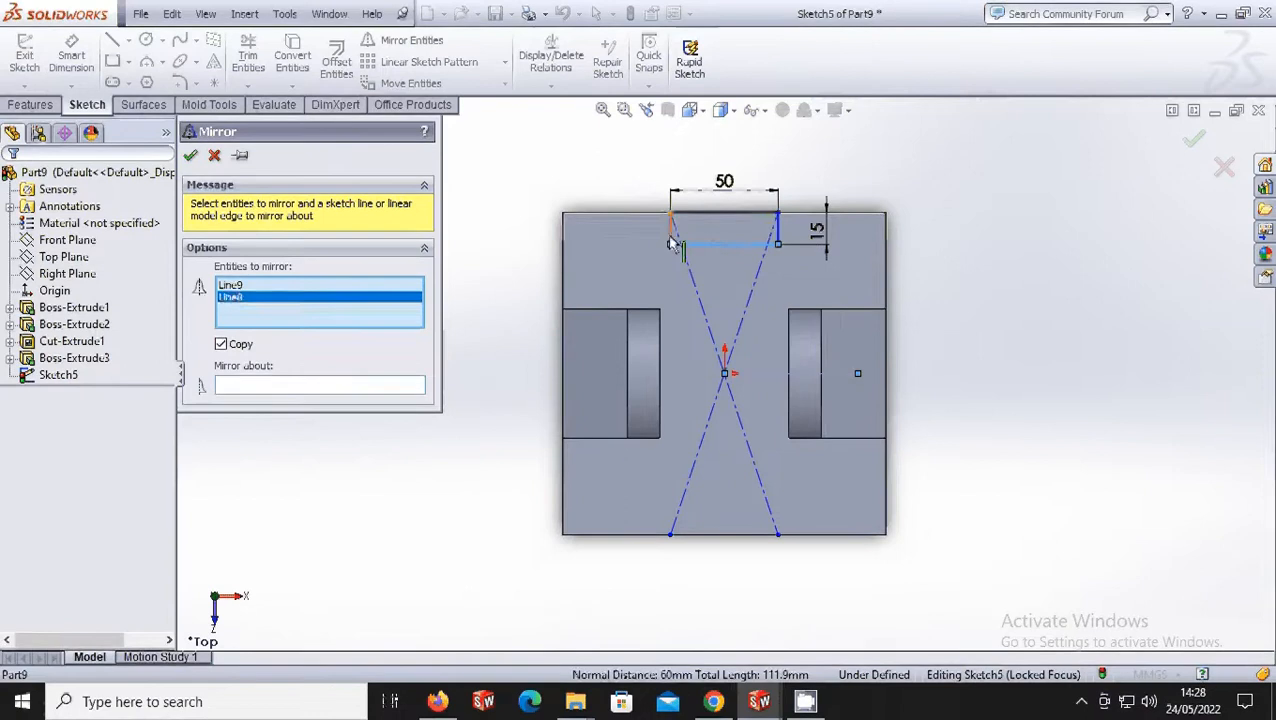
click(695, 213)
click(779, 232)
click(780, 232)
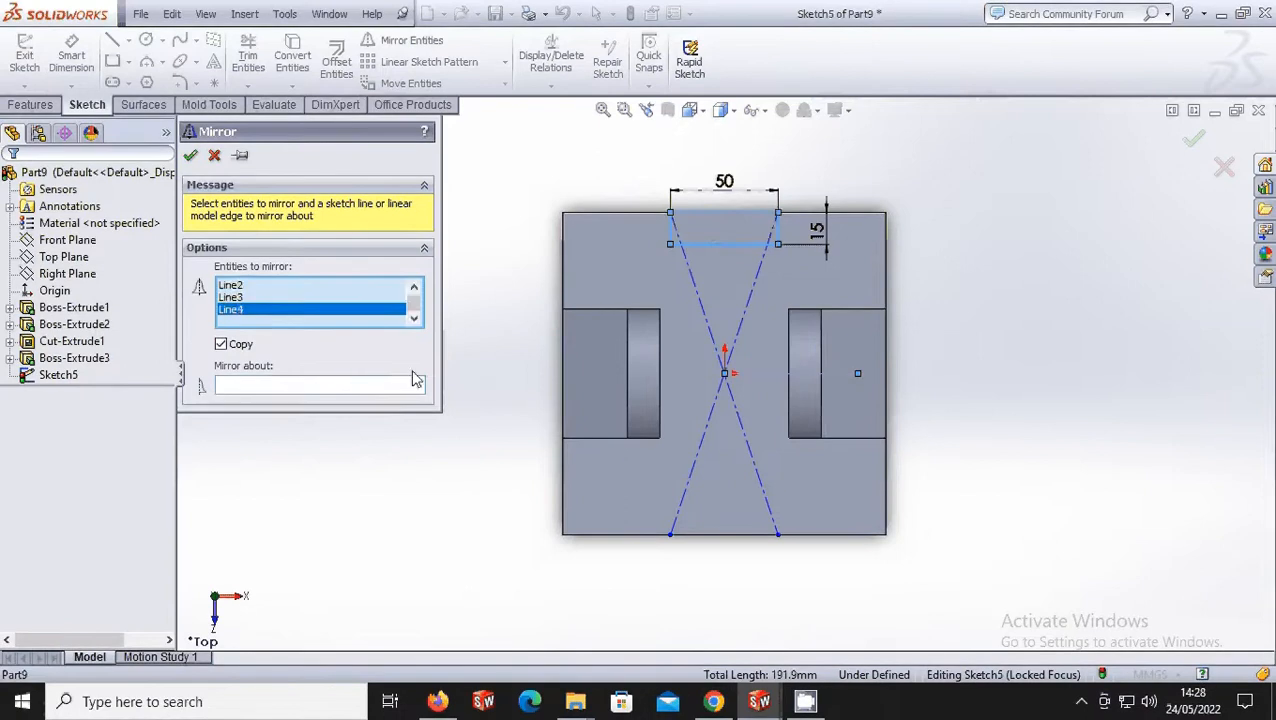
click(415, 383)
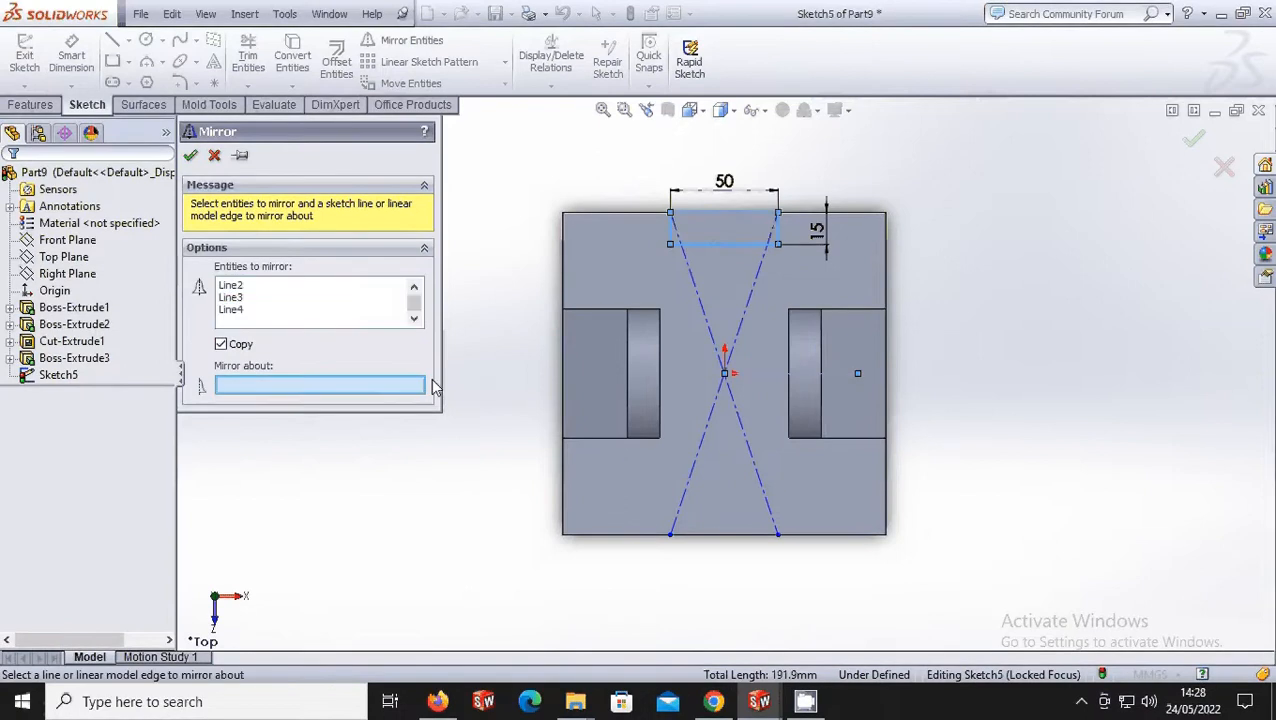
click(836, 373)
key(Return)
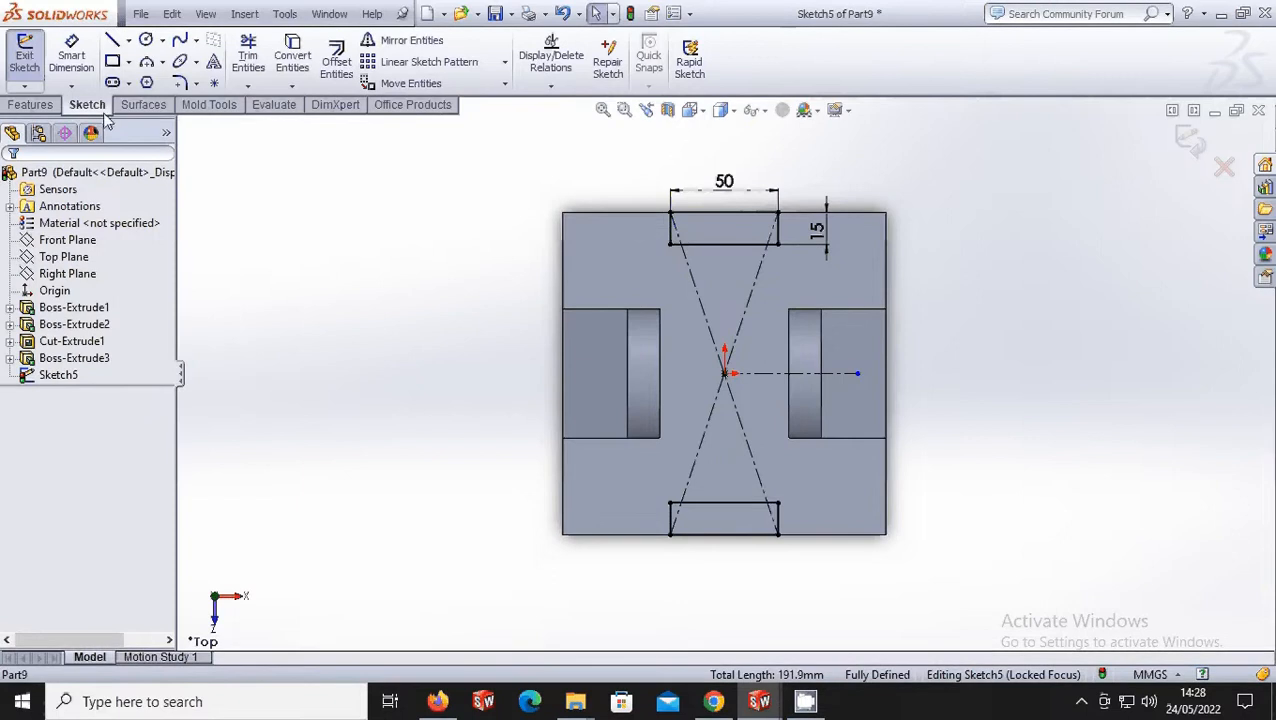
- Extrude both 50 x 15 mm rectangles upward from the base's top face as a blind boss 50 mm high
click(30, 104)
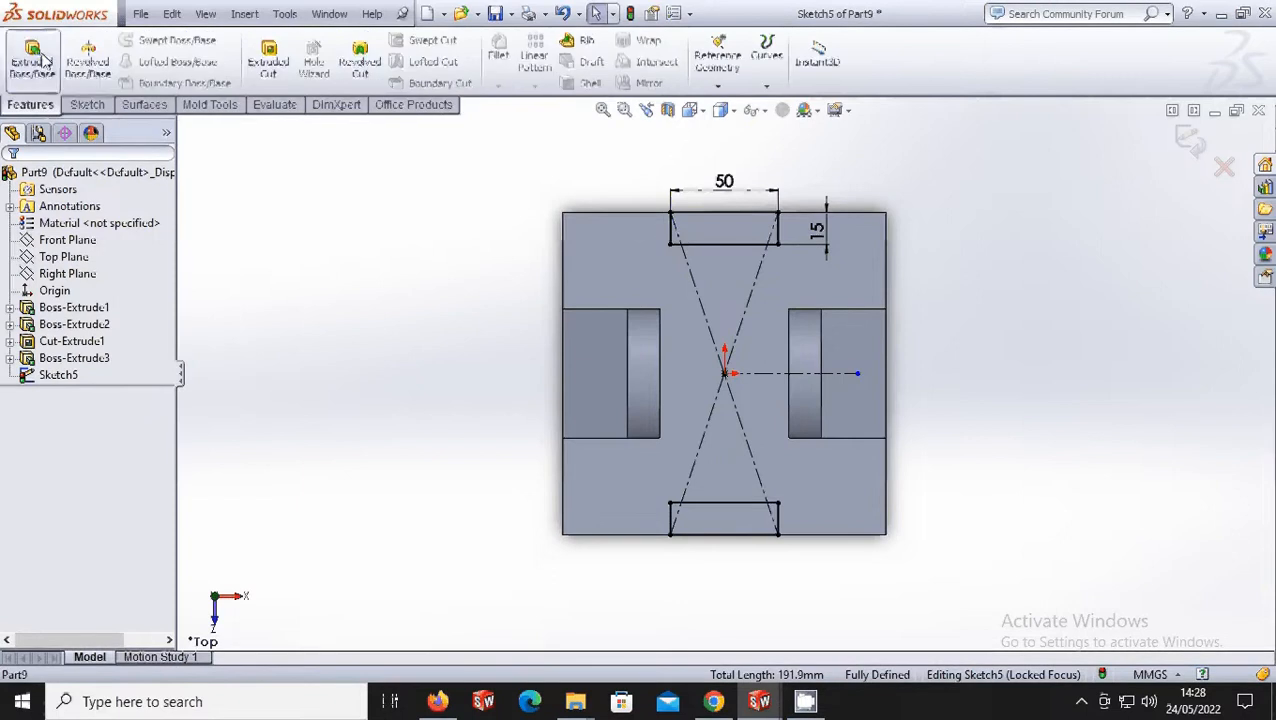
click(704, 114)
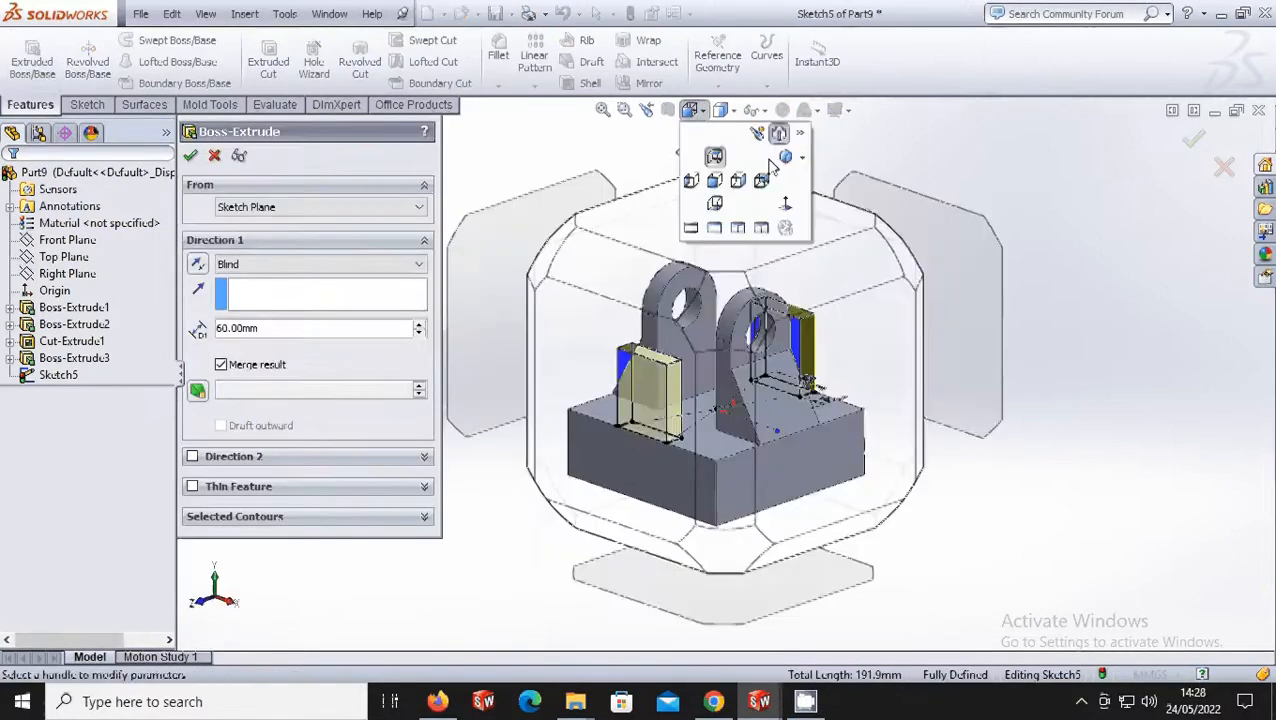
click(761, 180)
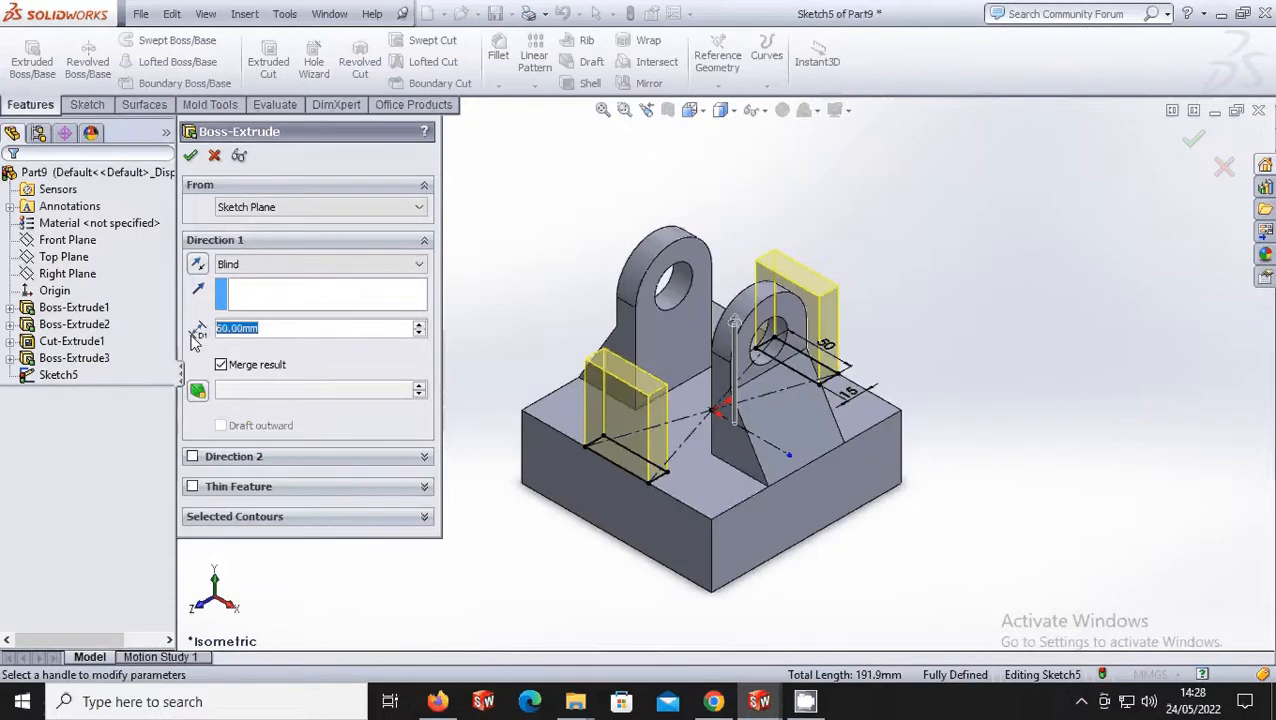
text(50)
key(Return)
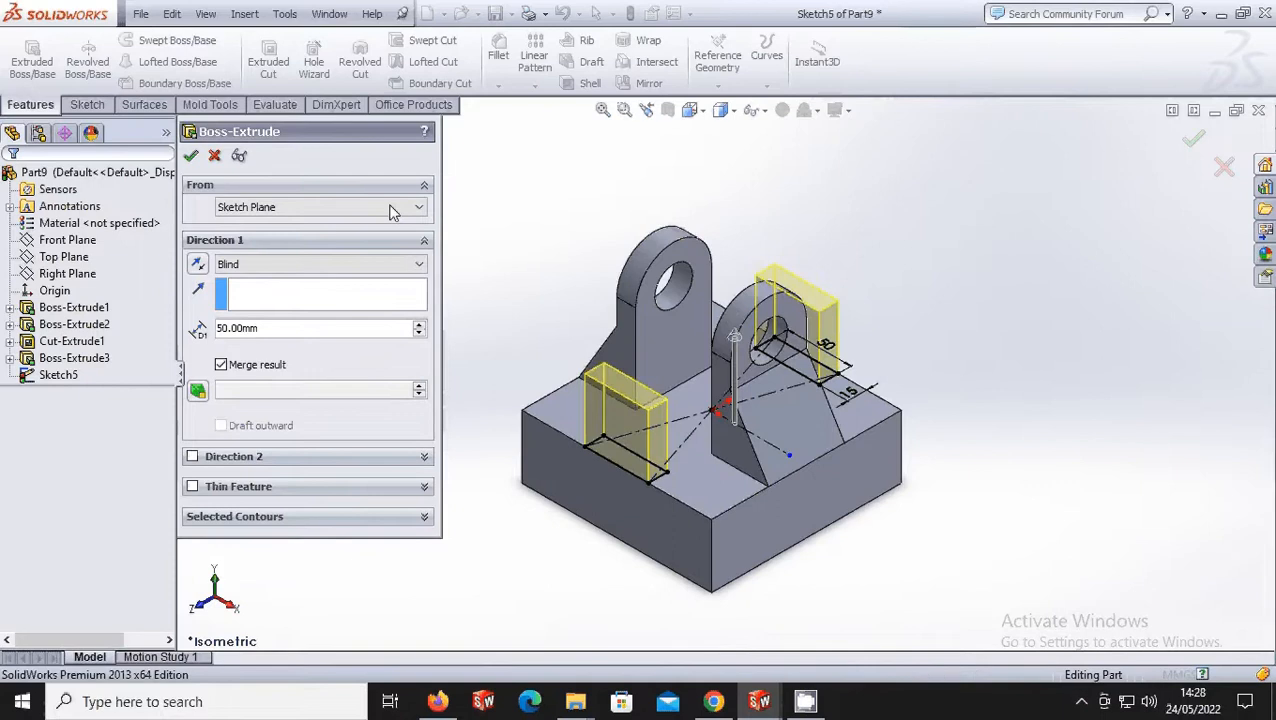
- On the bracket's front face, sketch a circle about 30 mm in diameter centered on the midpoint of the block's top edge
click(699, 115)
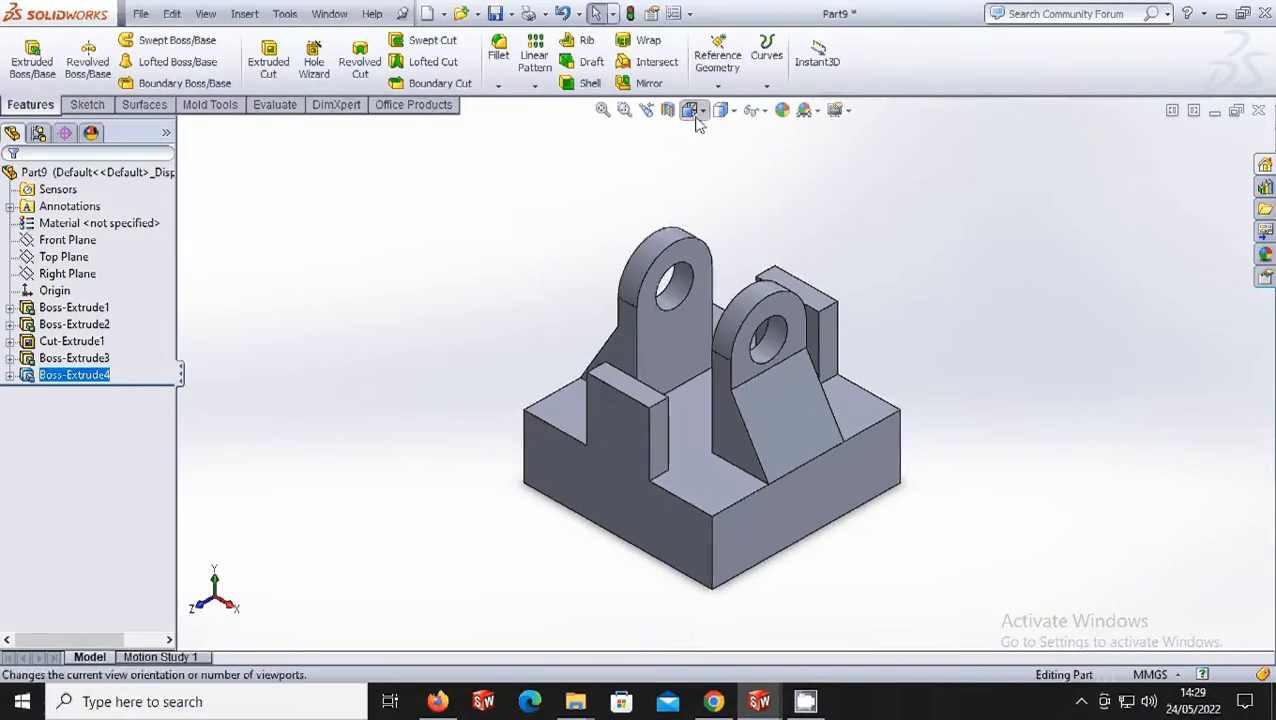
click(646, 327)
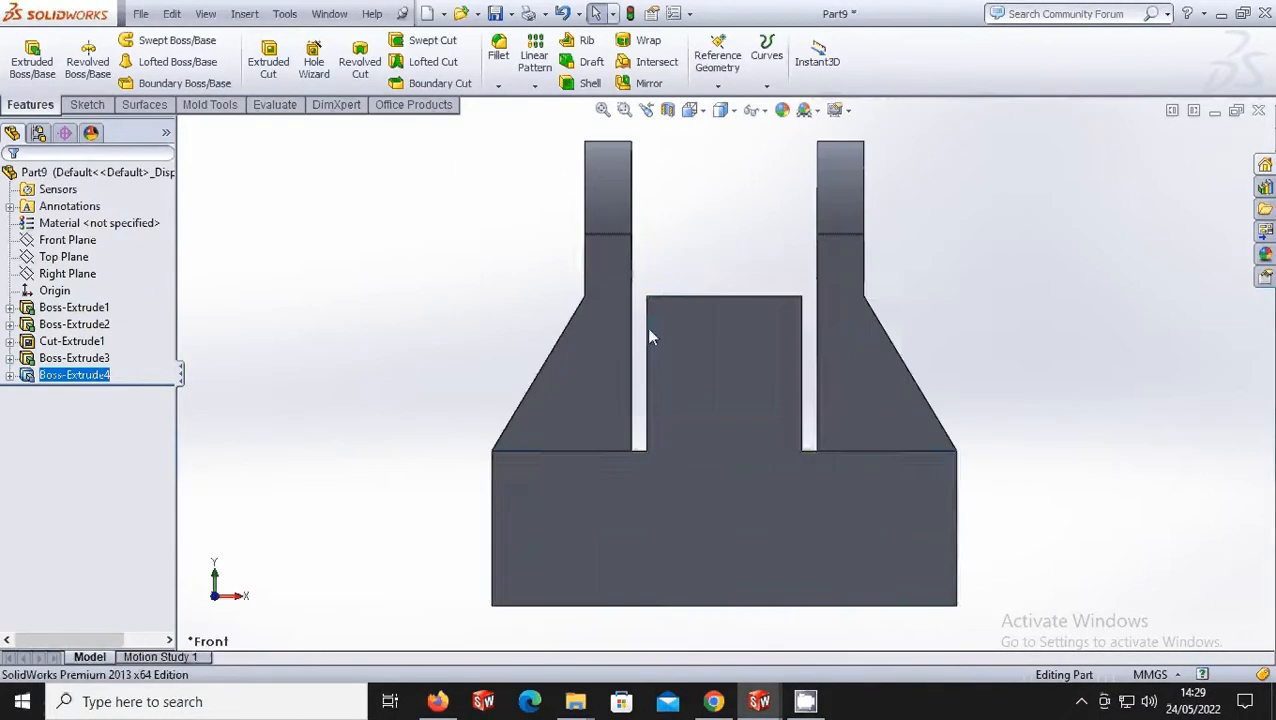
right_click(708, 324)
click(731, 306)
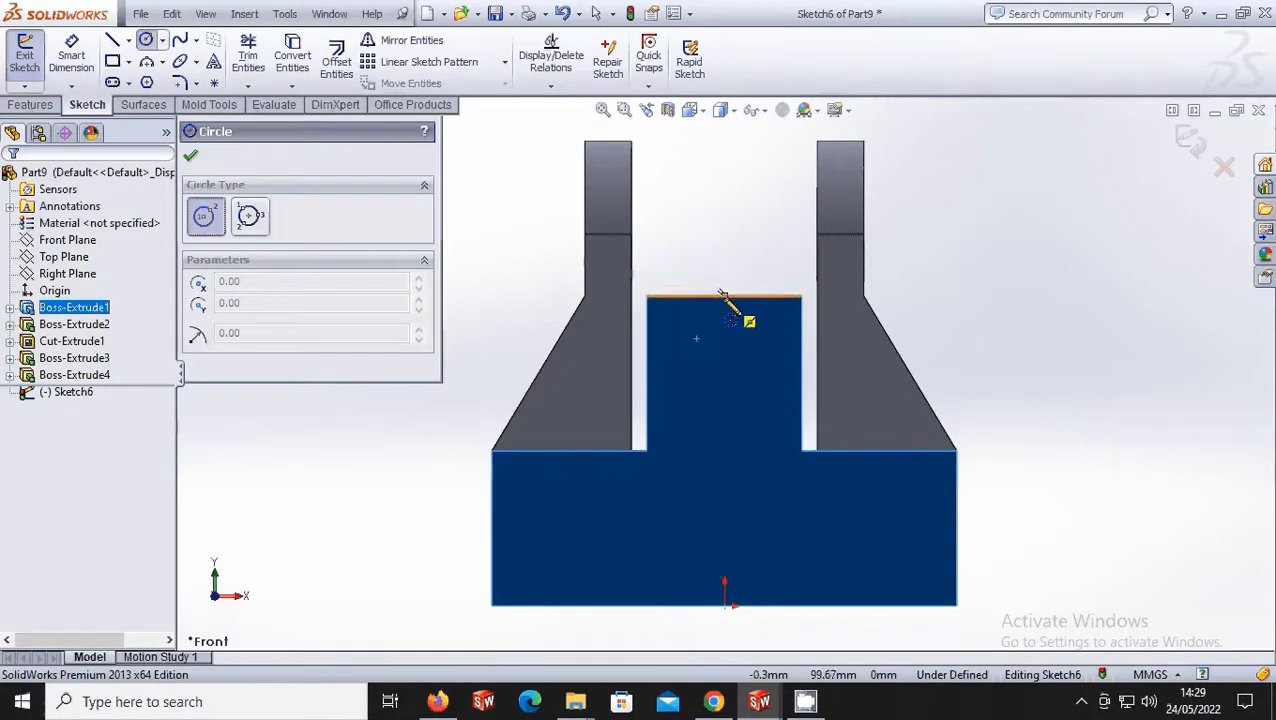
click(723, 294)
click(715, 343)
- Dimension the circle and set its diameter to 30 mm
click(72, 56)
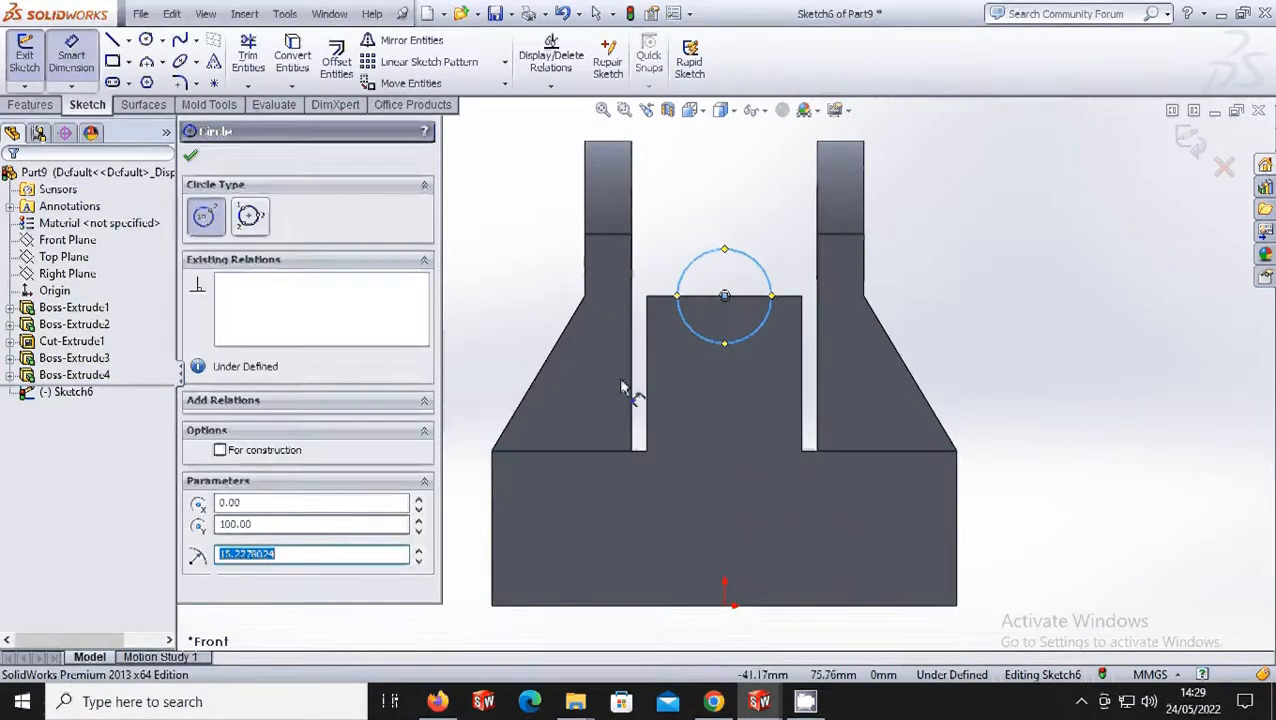
click(735, 342)
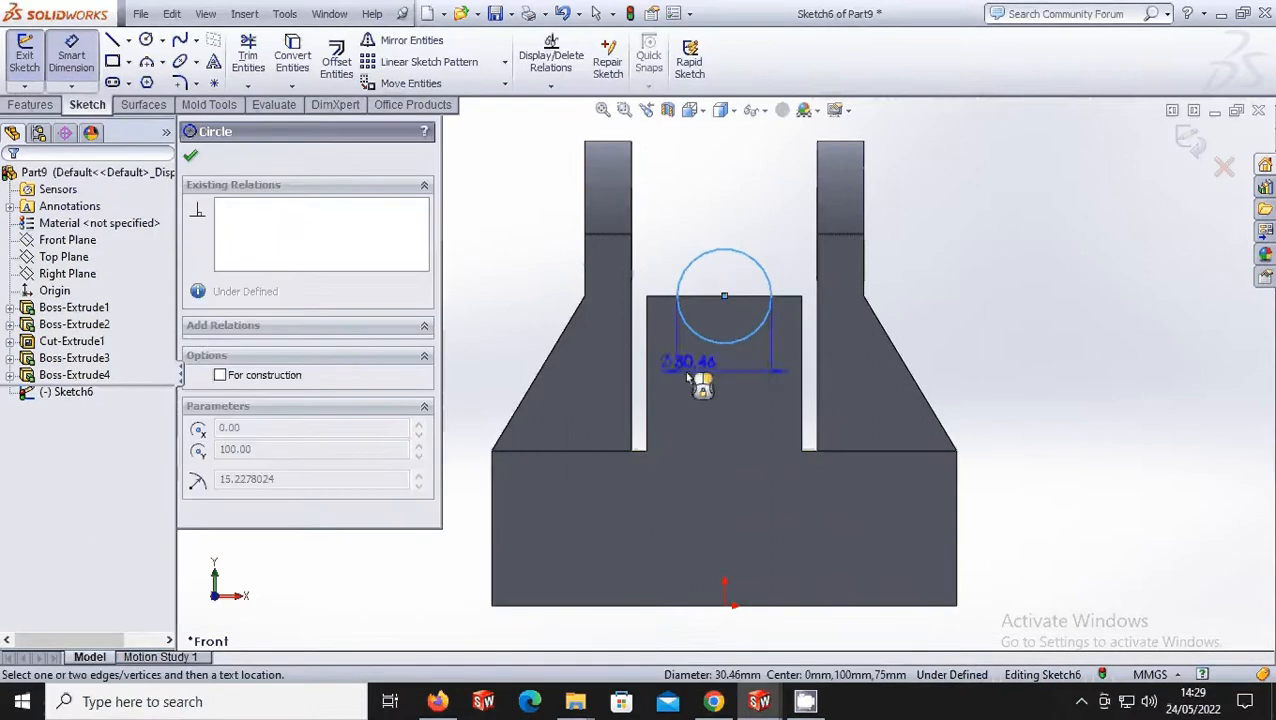
click(680, 374)
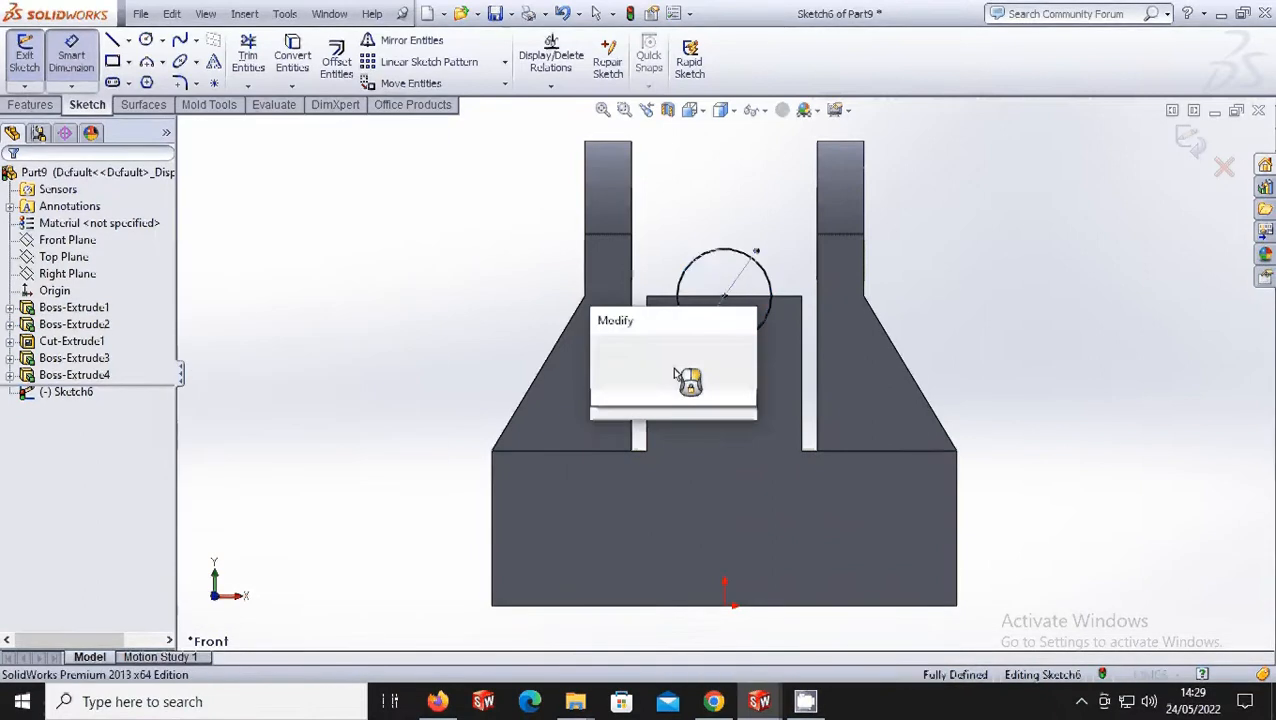
text(10)
click(597, 409)
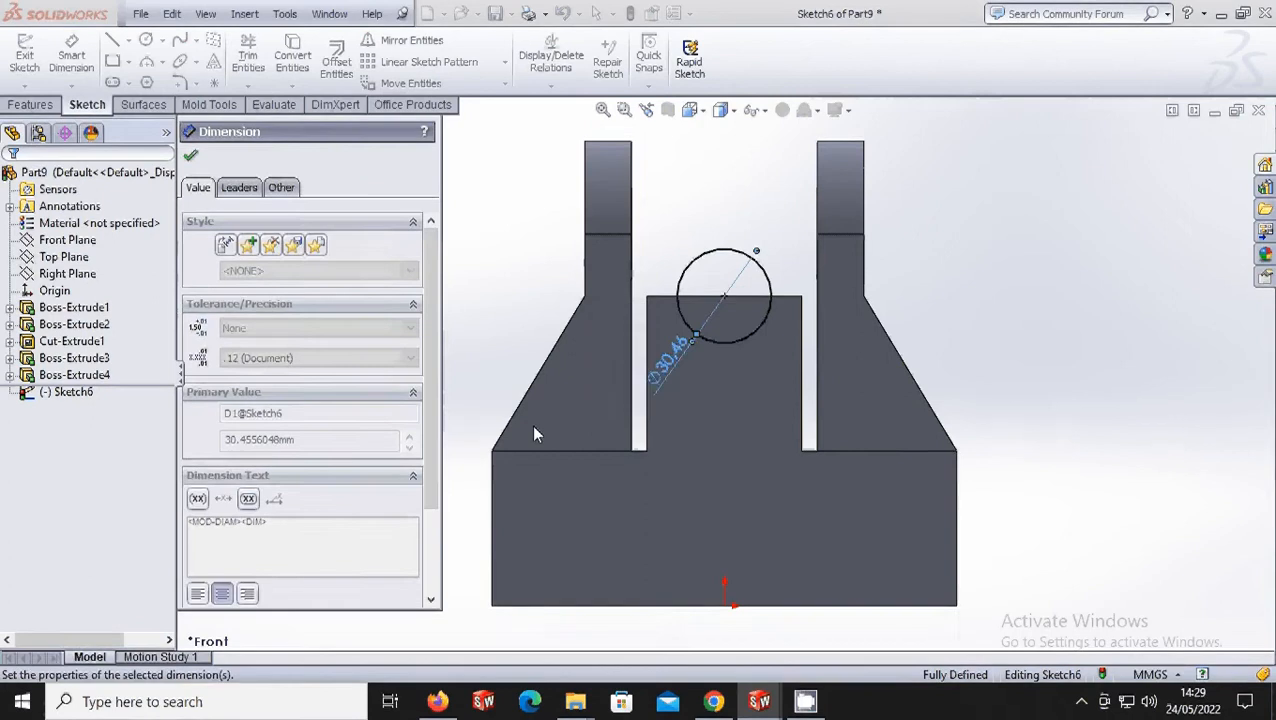
- Cut-extrude the circle to a blind depth of 166 mm through both edge blocks
click(30, 104)
click(268, 62)
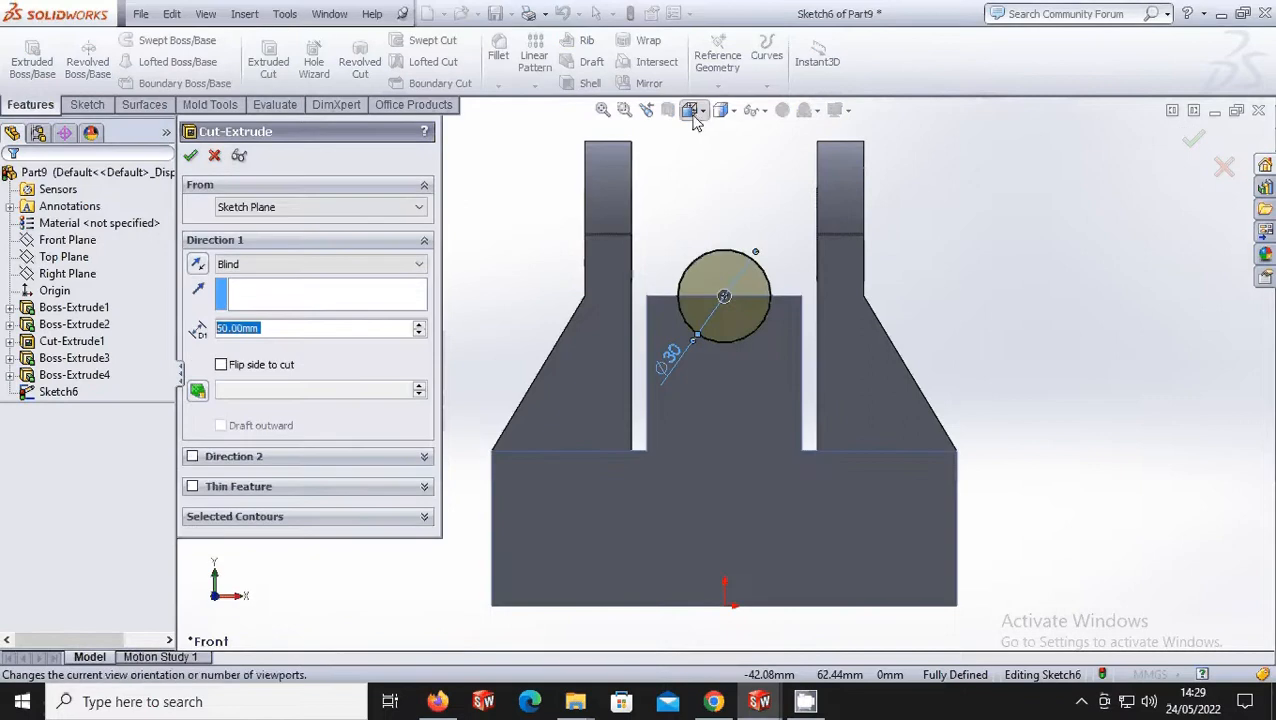
click(719, 111)
click(690, 110)
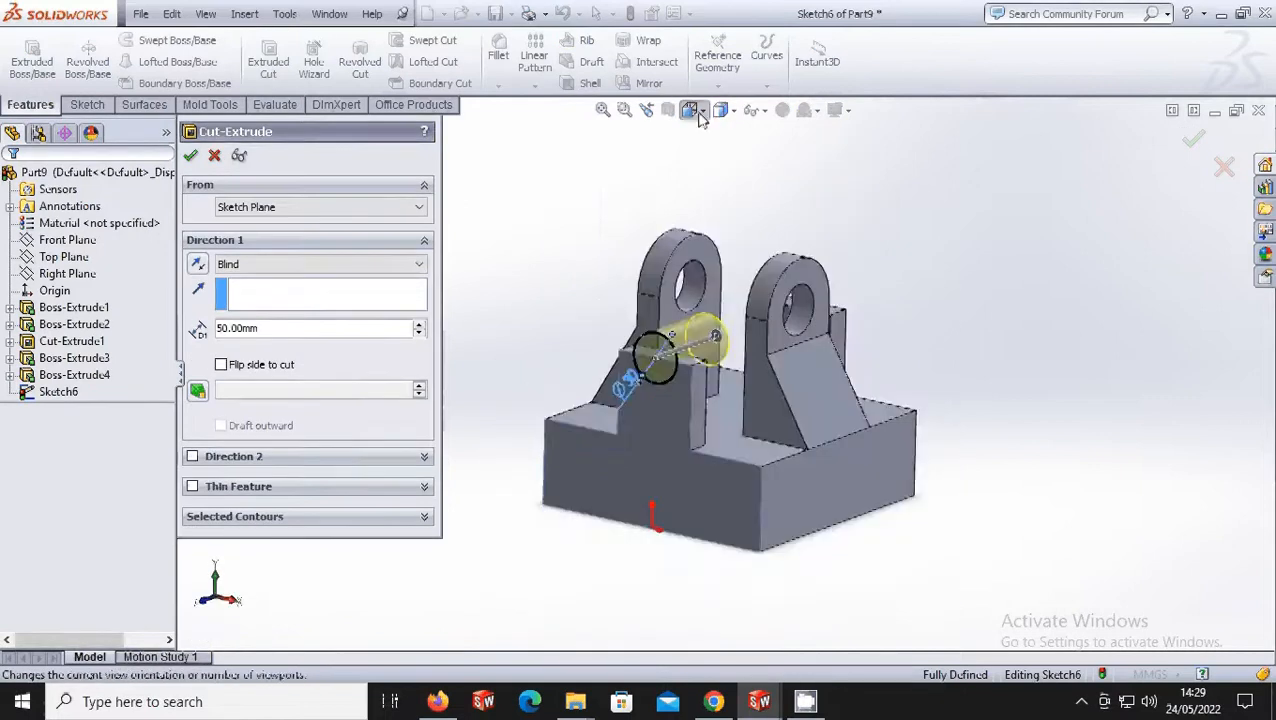
click(785, 160)
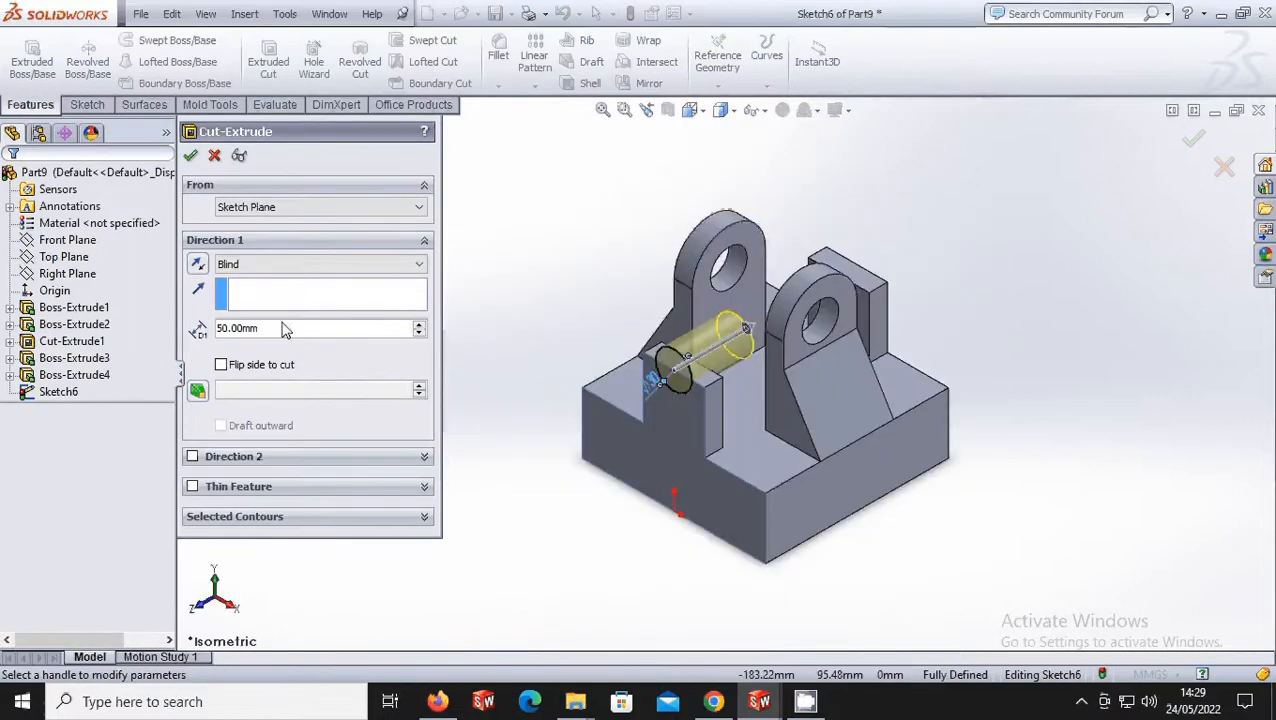
drag(747, 328, 889, 246)
click(191, 156)
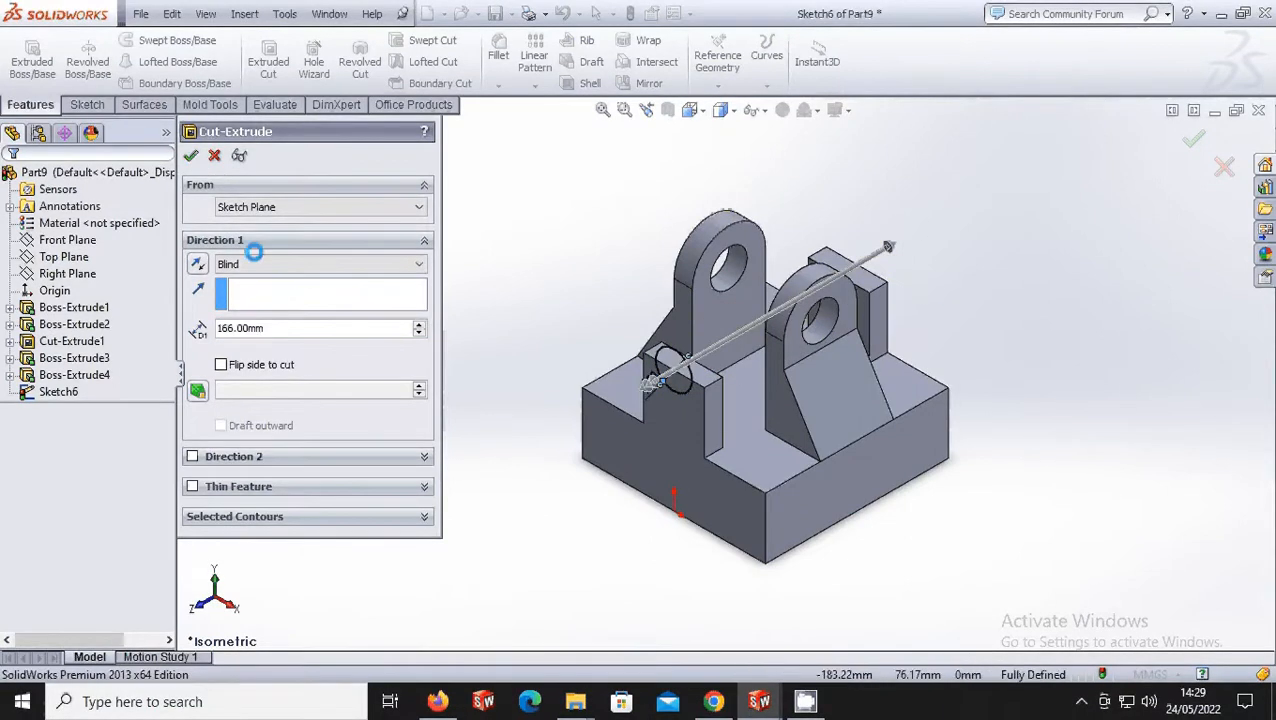
- Start a sketch on the bracket's front face and trace the semicircular notch with a 15 mm radius three-point arc
click(698, 112)
click(696, 187)
click(697, 397)
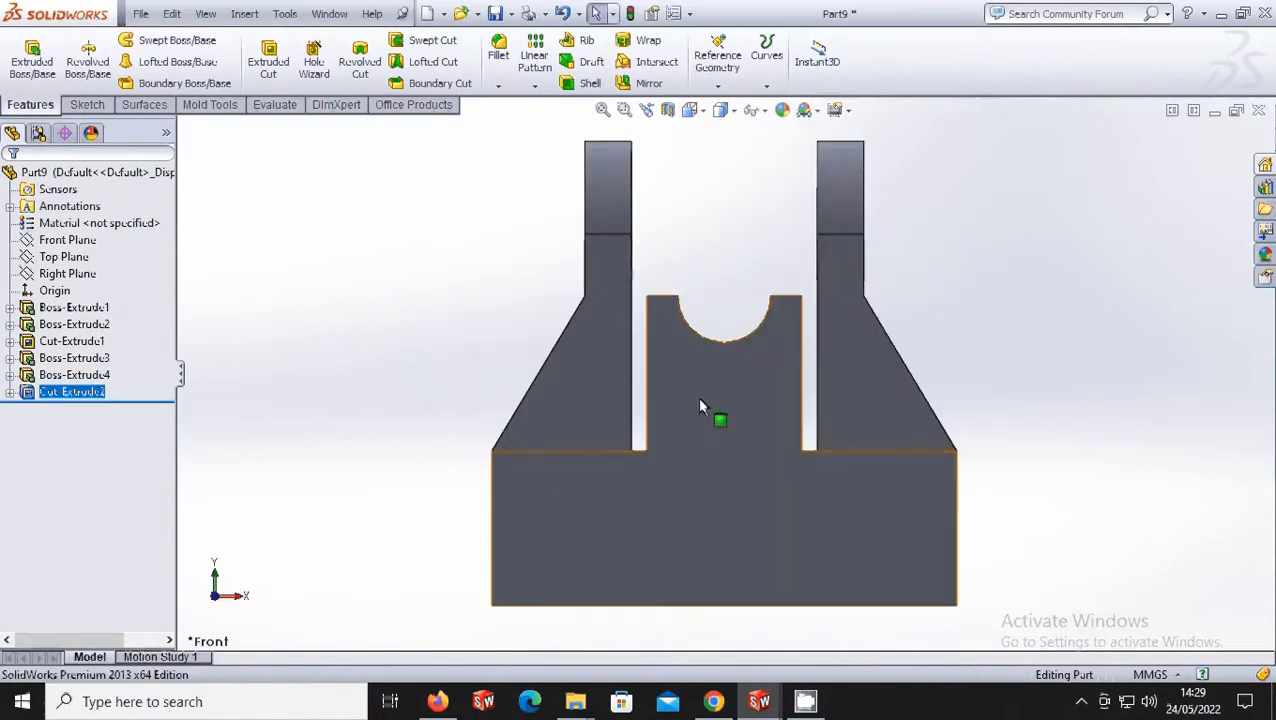
click(696, 390)
right_click(696, 390)
click(732, 304)
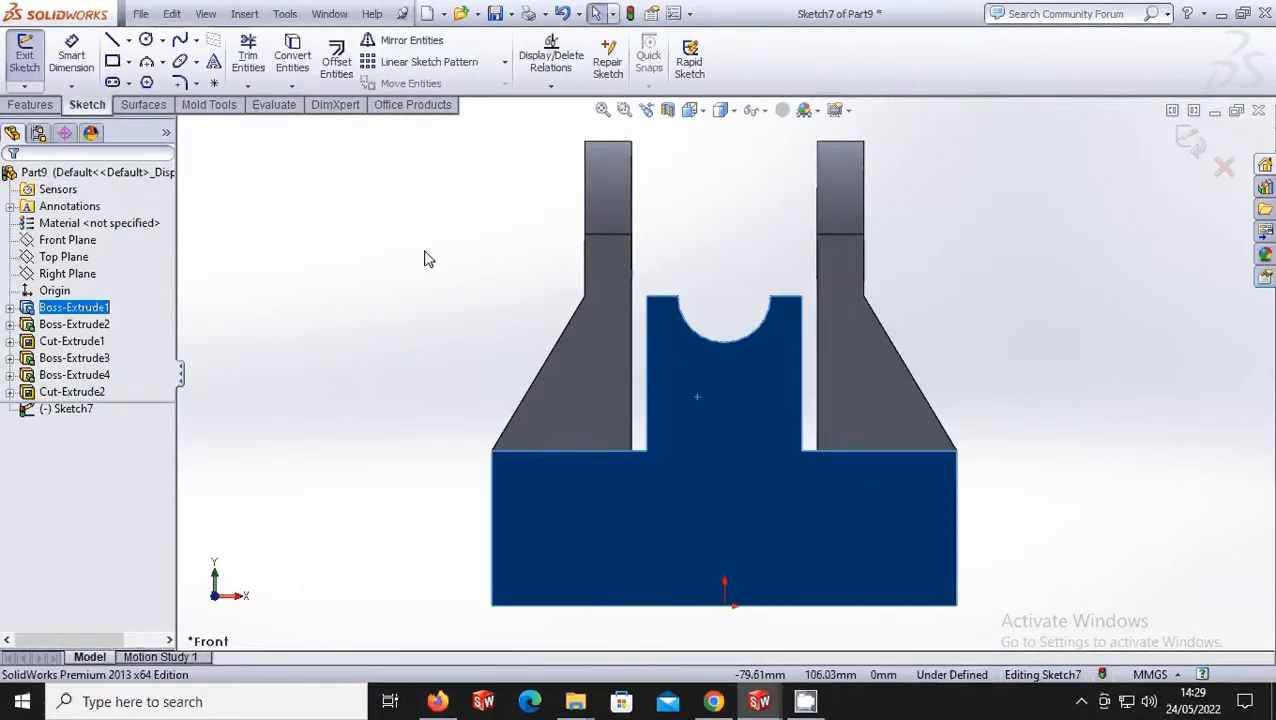
click(146, 62)
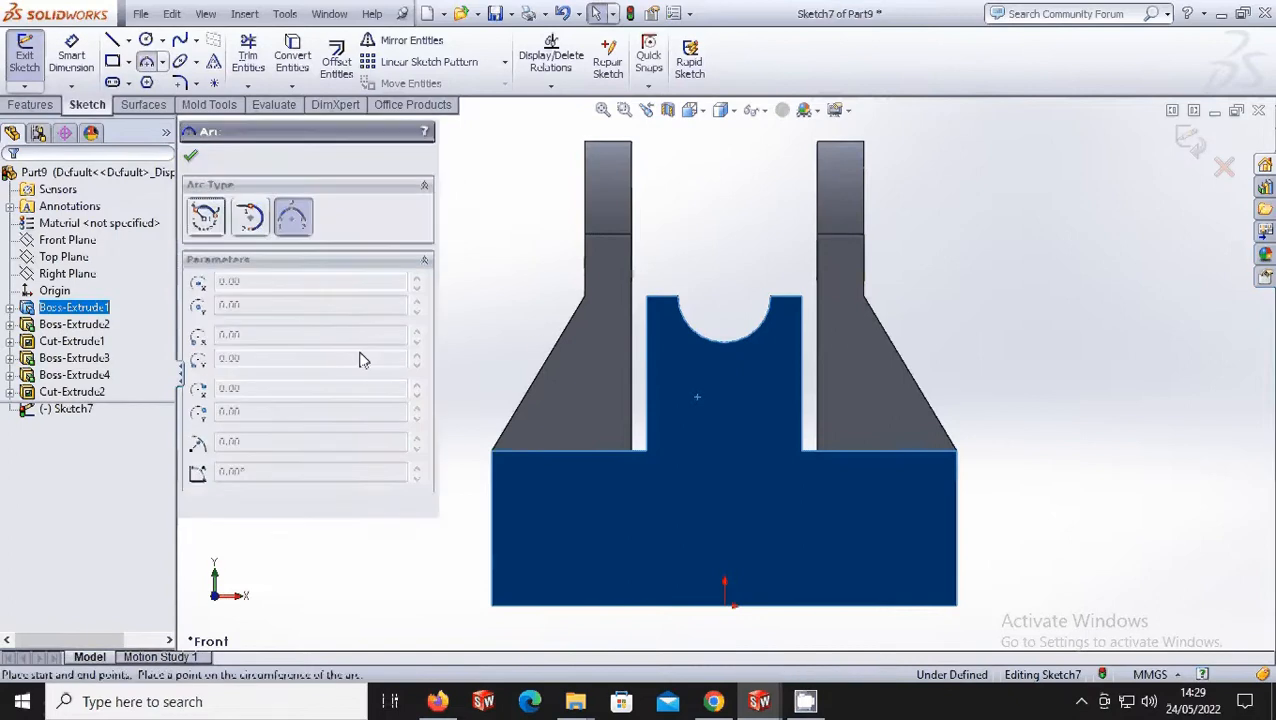
click(680, 296)
click(770, 296)
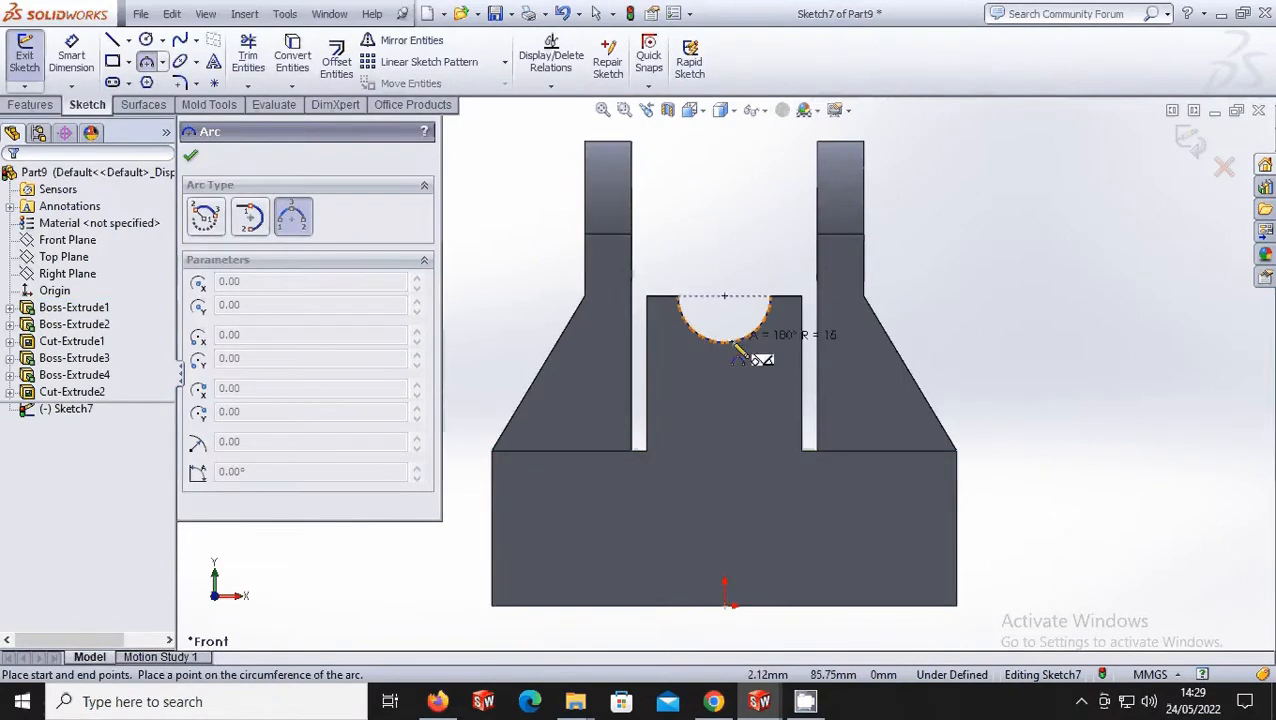
click(745, 340)
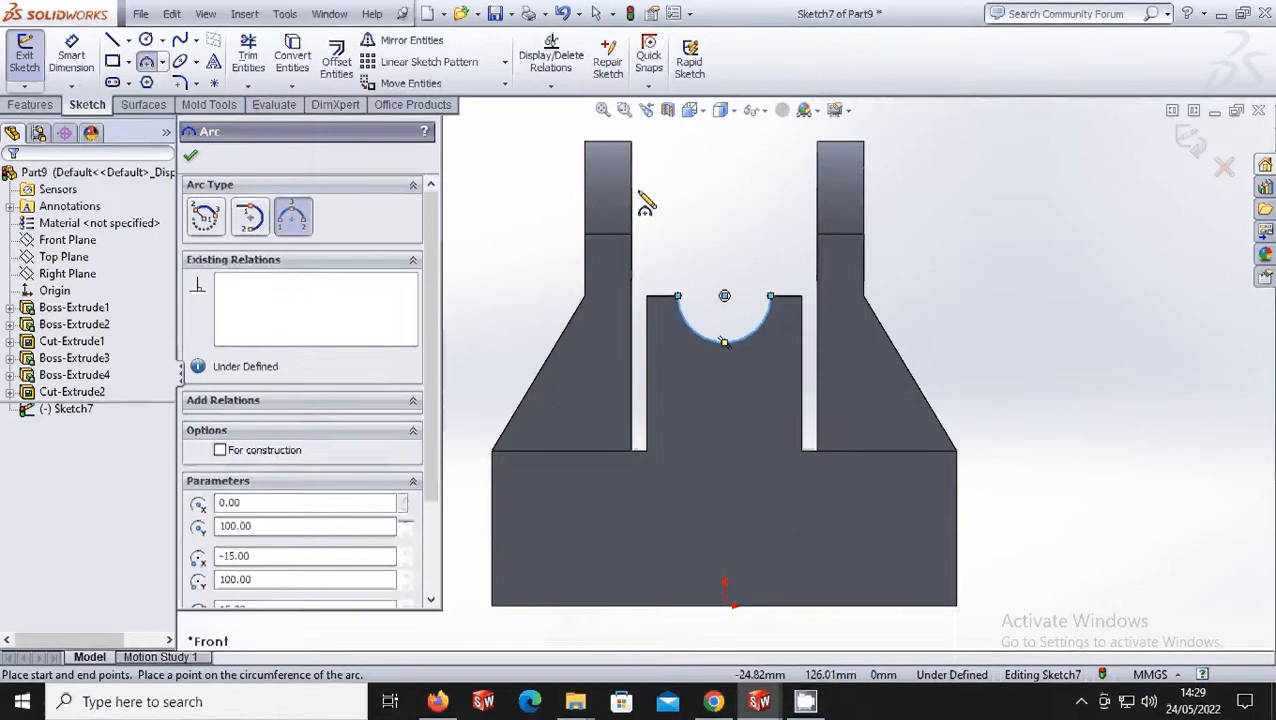
- Offset the notch arc outward by 5 mm
click(336, 60)
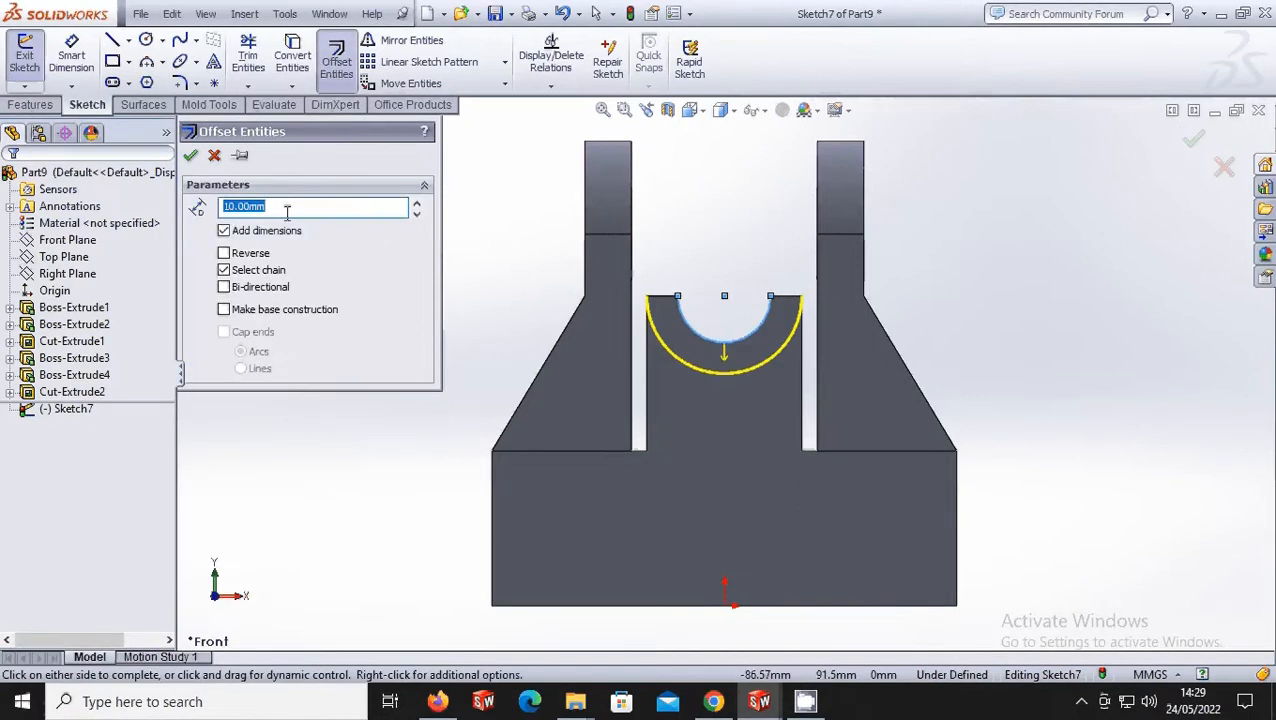
text(4)
key(Return)
click(190, 155)
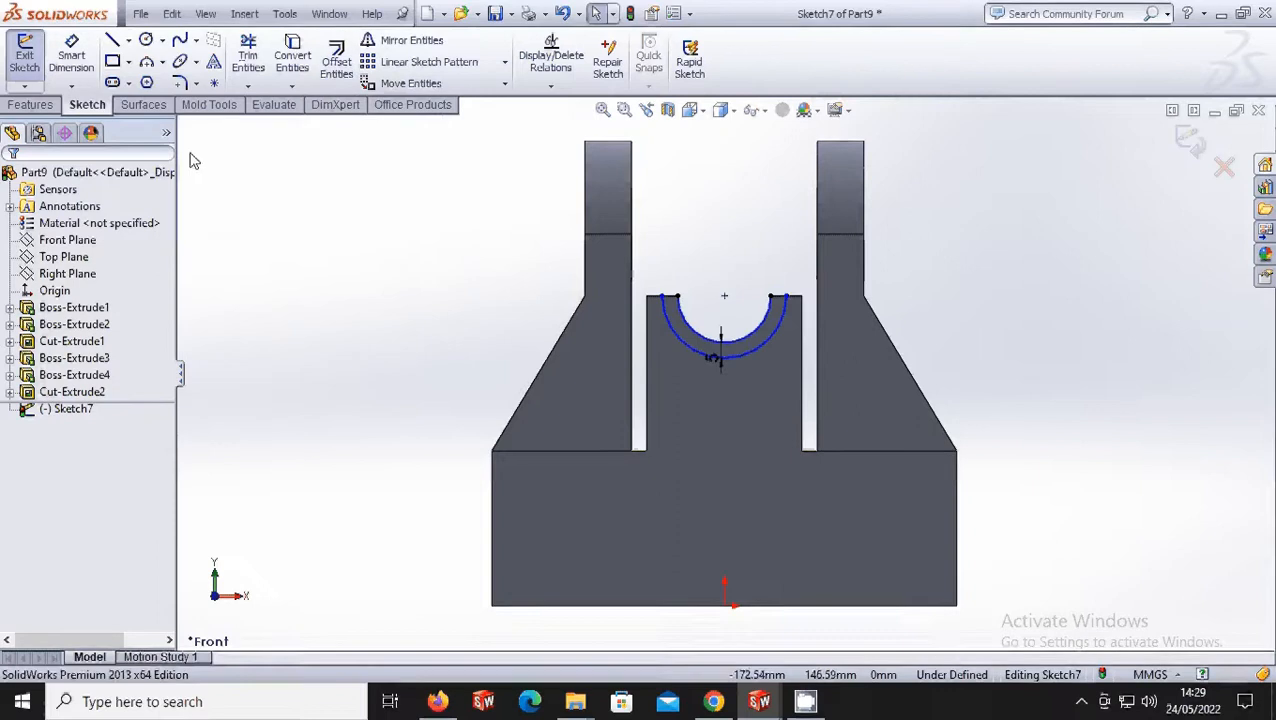
- Draw a horizontal line between the two upper corners of the front block, across the notch
click(113, 40)
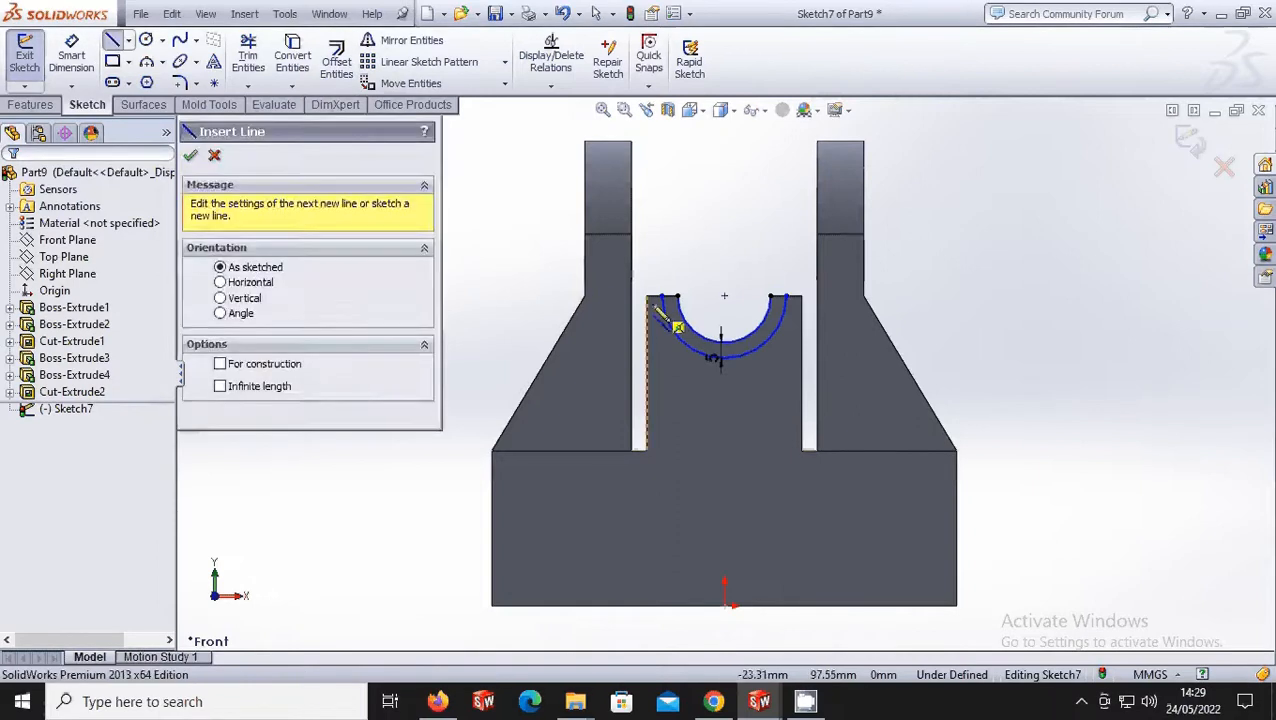
click(647, 296)
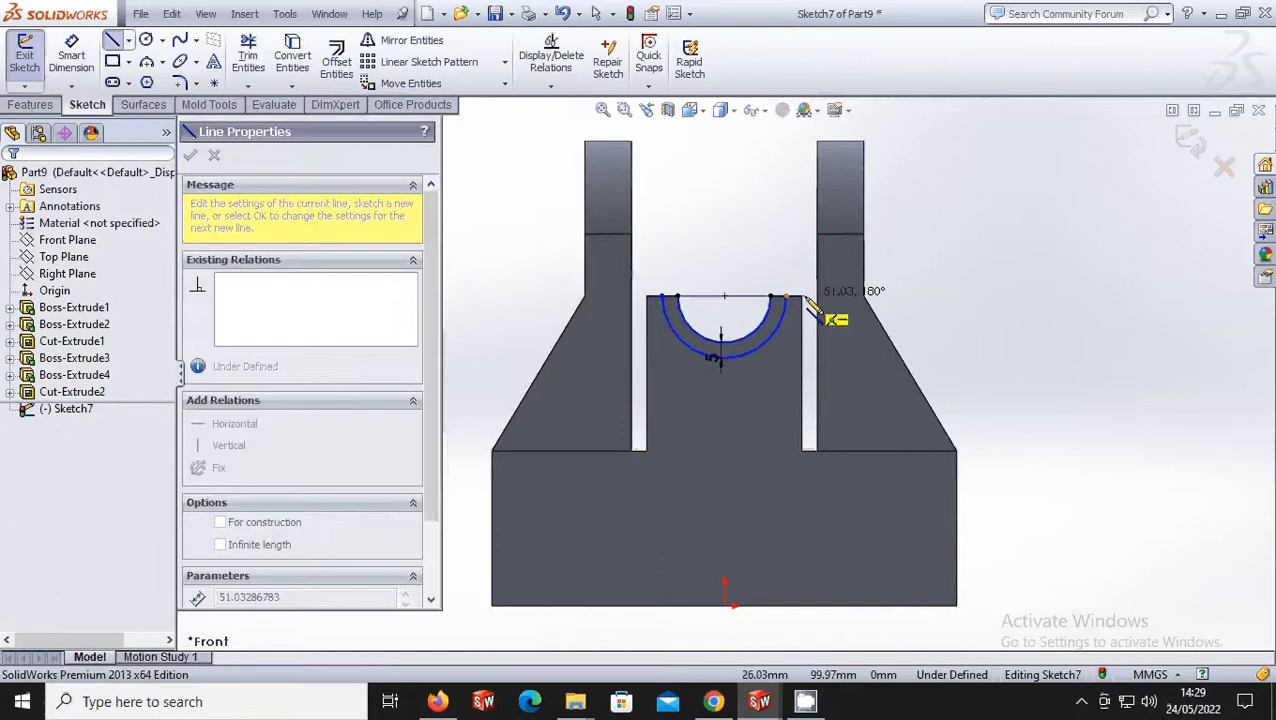
click(801, 296)
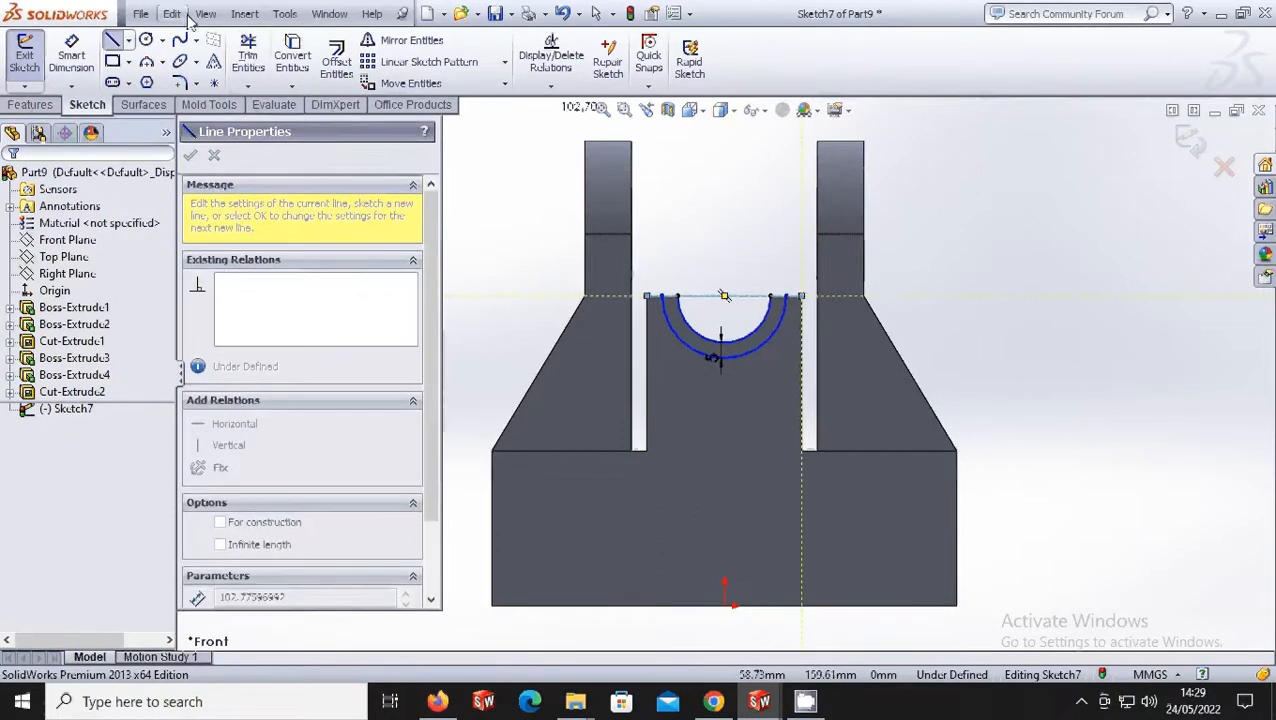
- Trim the line across the front notch, leaving only the short segments that join the ends of the two arcs
click(248, 55)
click(207, 326)
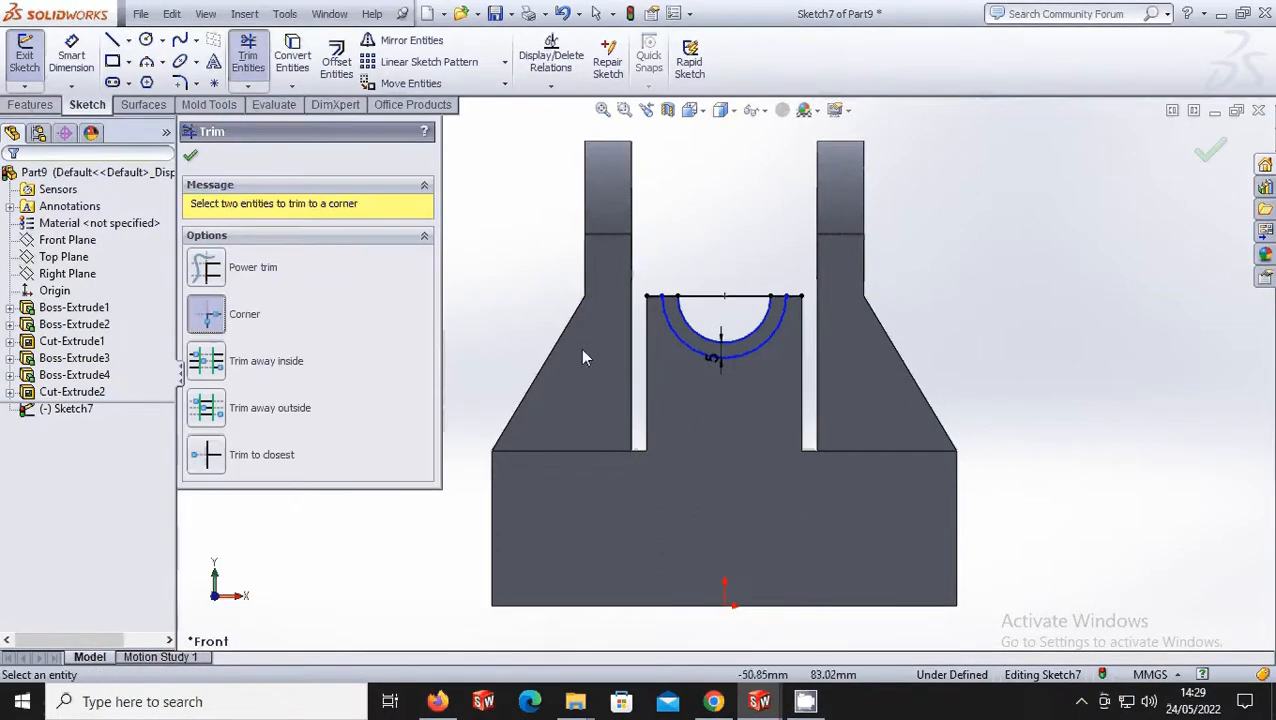
click(673, 327)
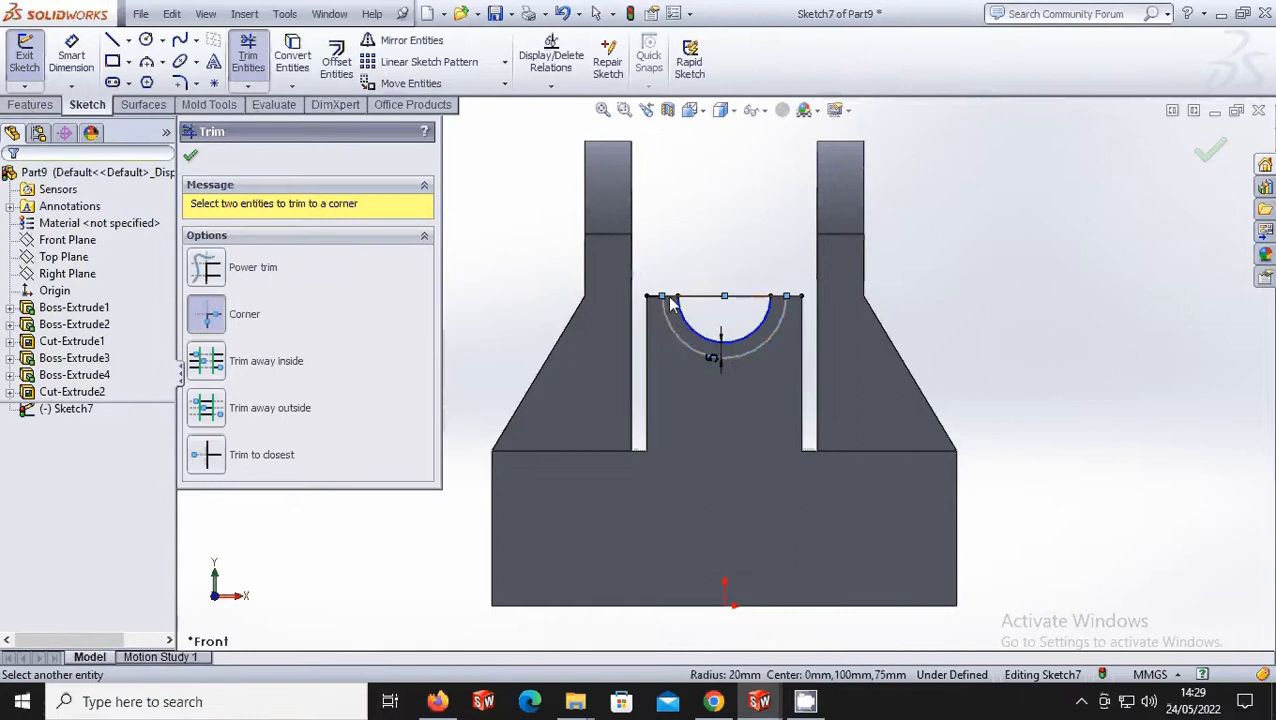
click(669, 298)
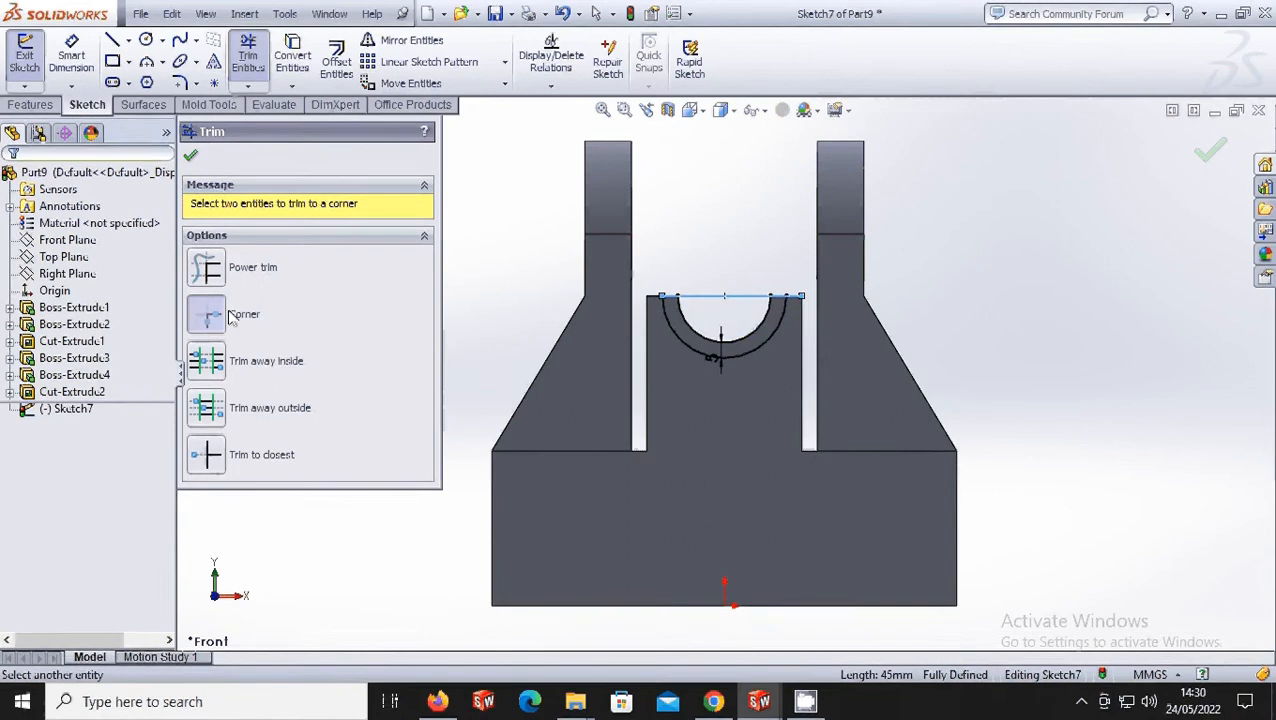
click(206, 454)
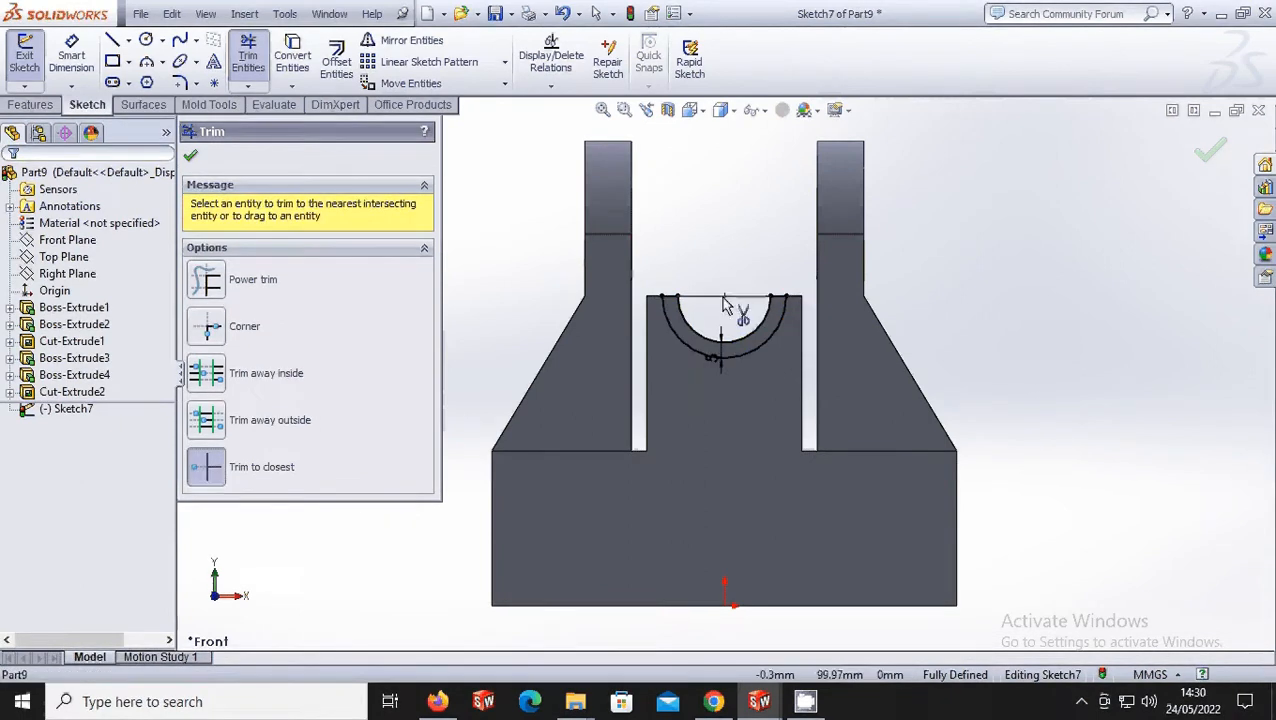
click(190, 155)
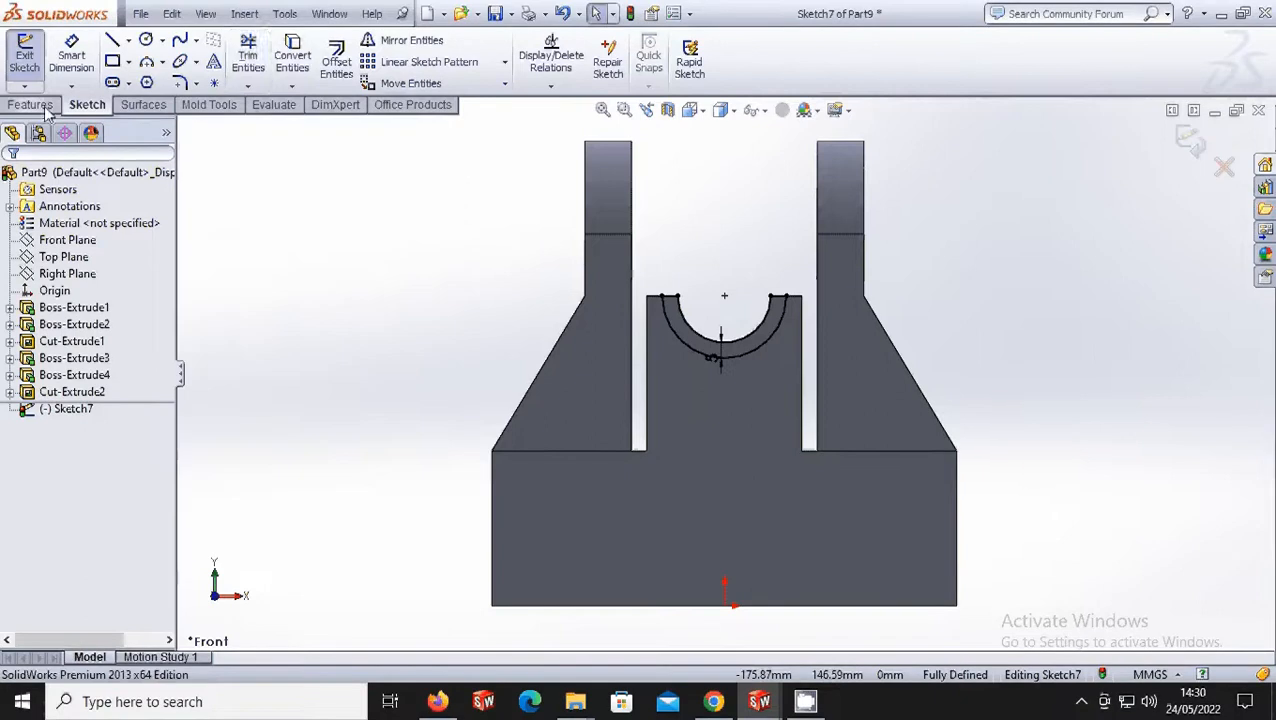
- Extrude the half-ring profile on the front face to a blind depth of 20 mm
click(32, 105)
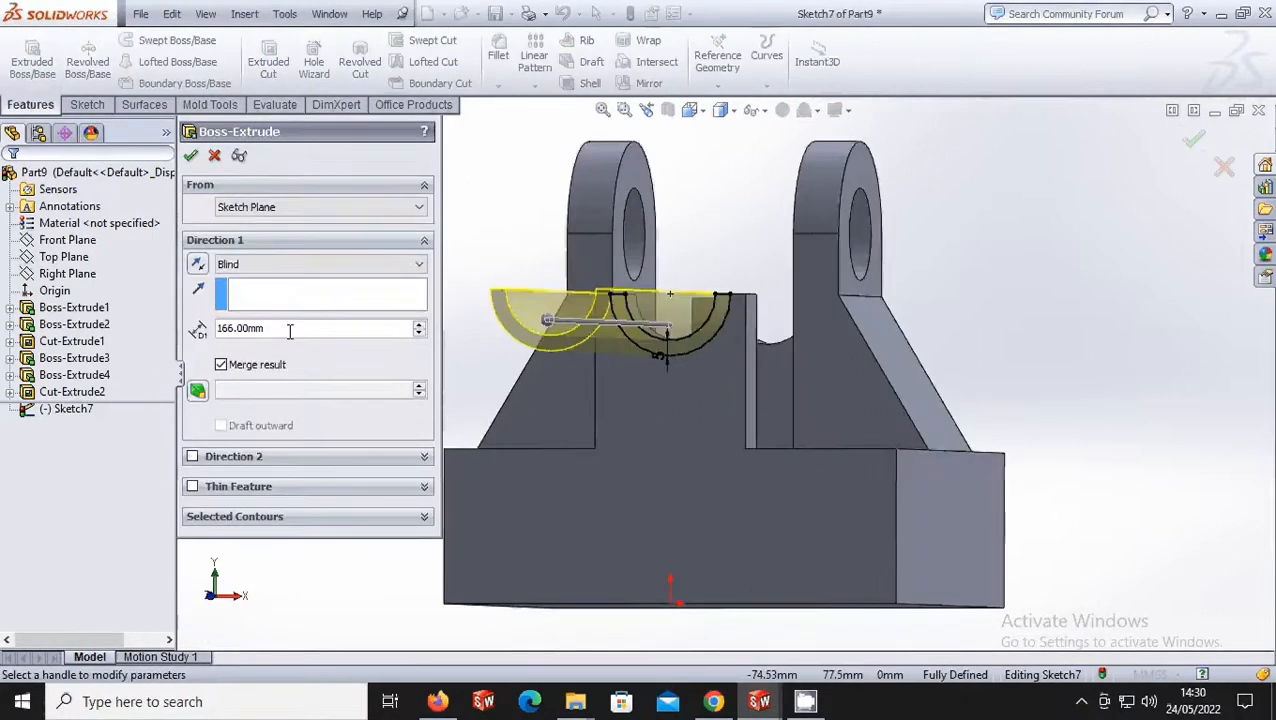
double_click(290, 329)
text(20)
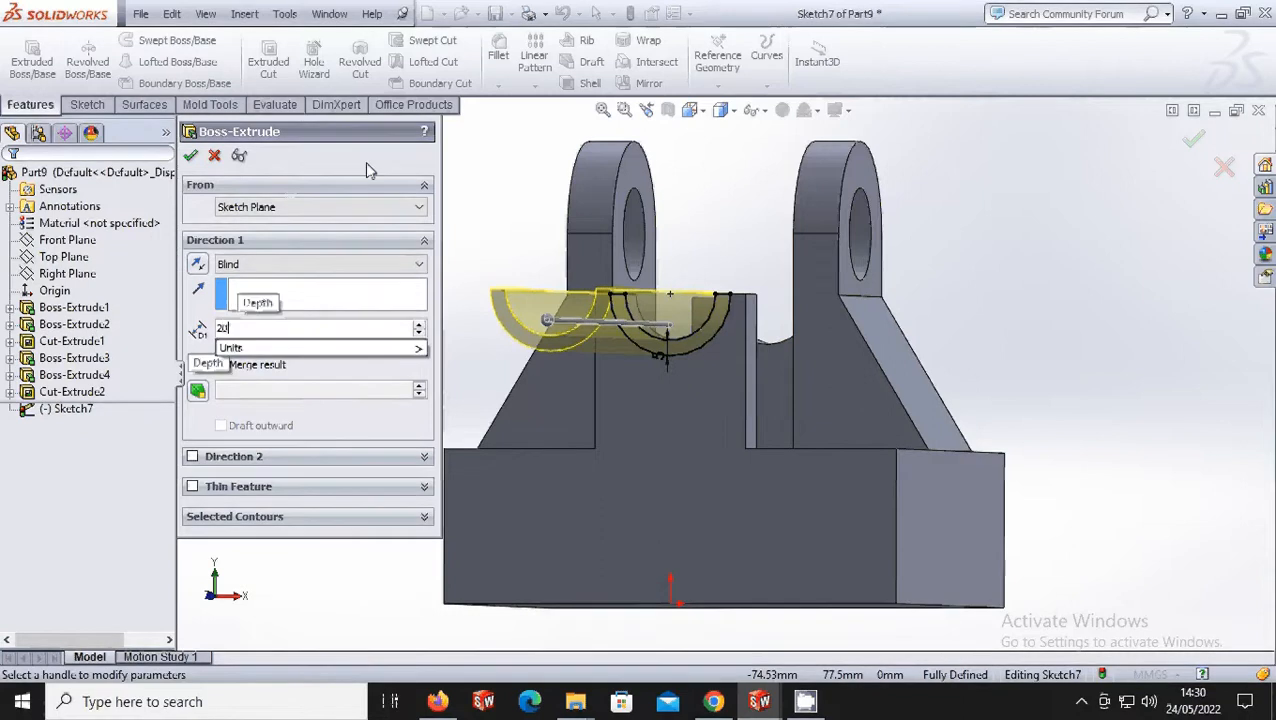
key(Return)
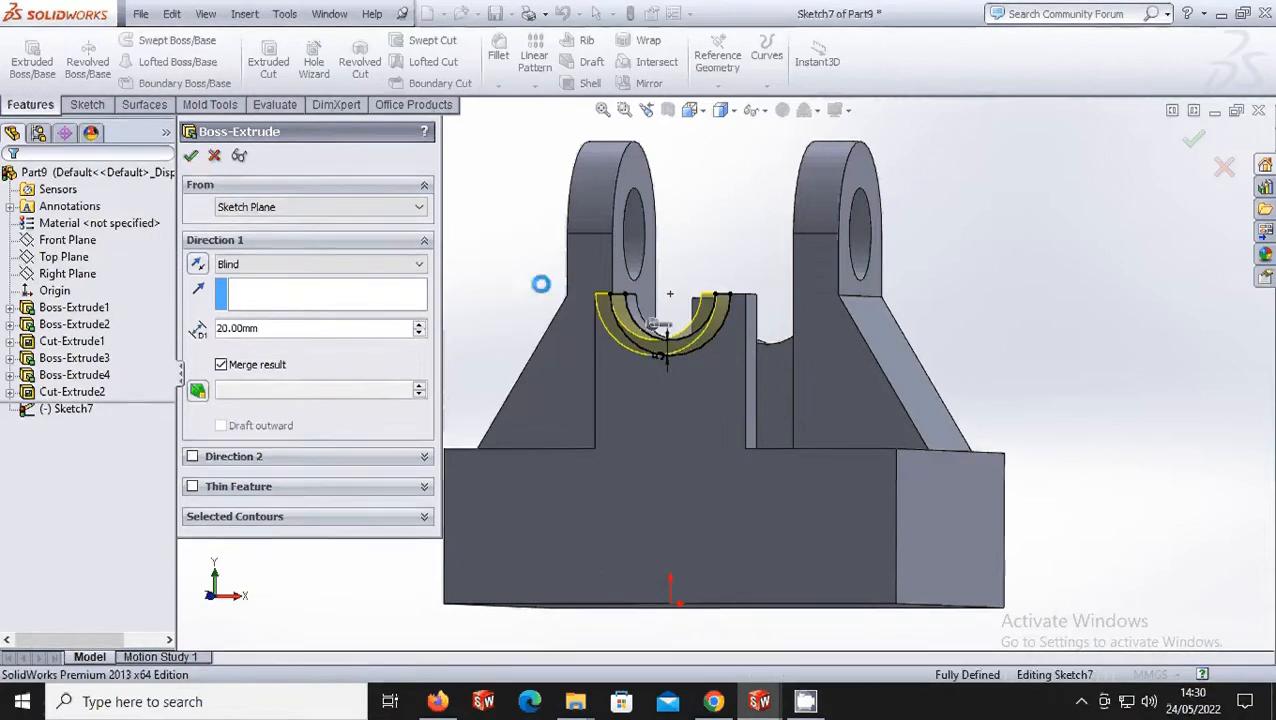
- Start a sketch on the bracket's back face and trace the semicircular notch with a 15 mm radius three-point arc
click(709, 113)
click(762, 191)
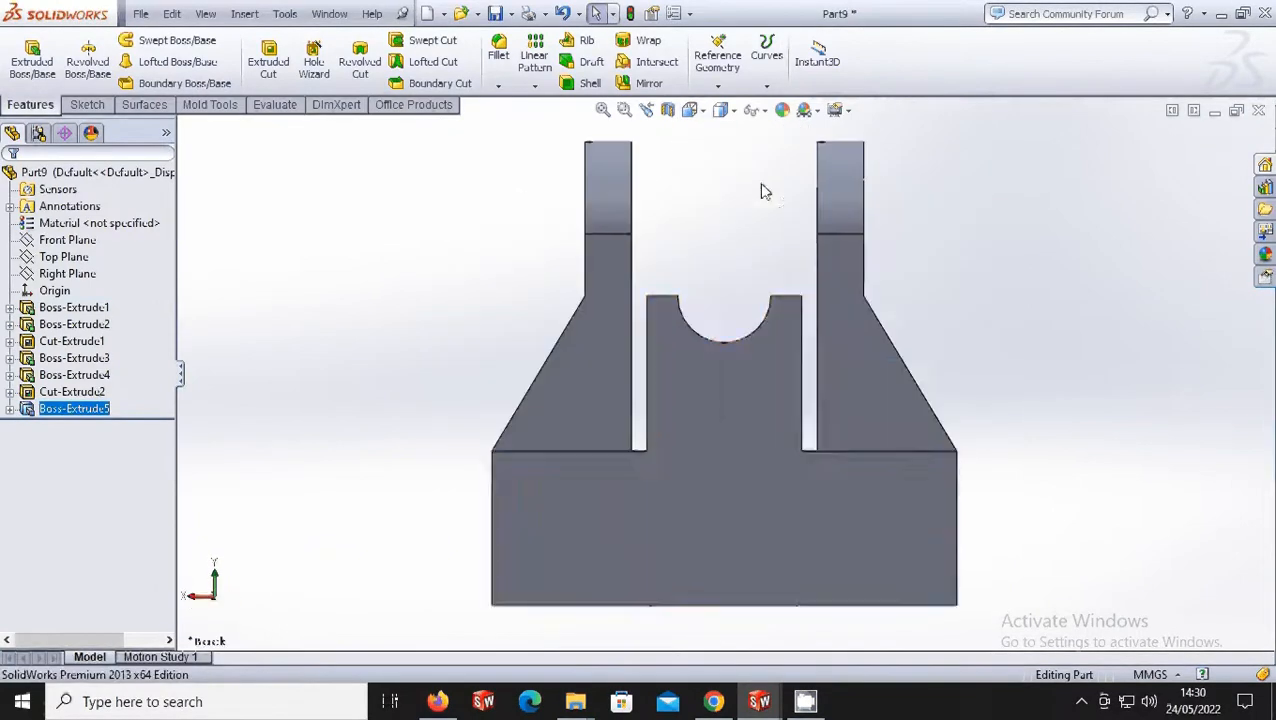
right_click(742, 398)
click(775, 302)
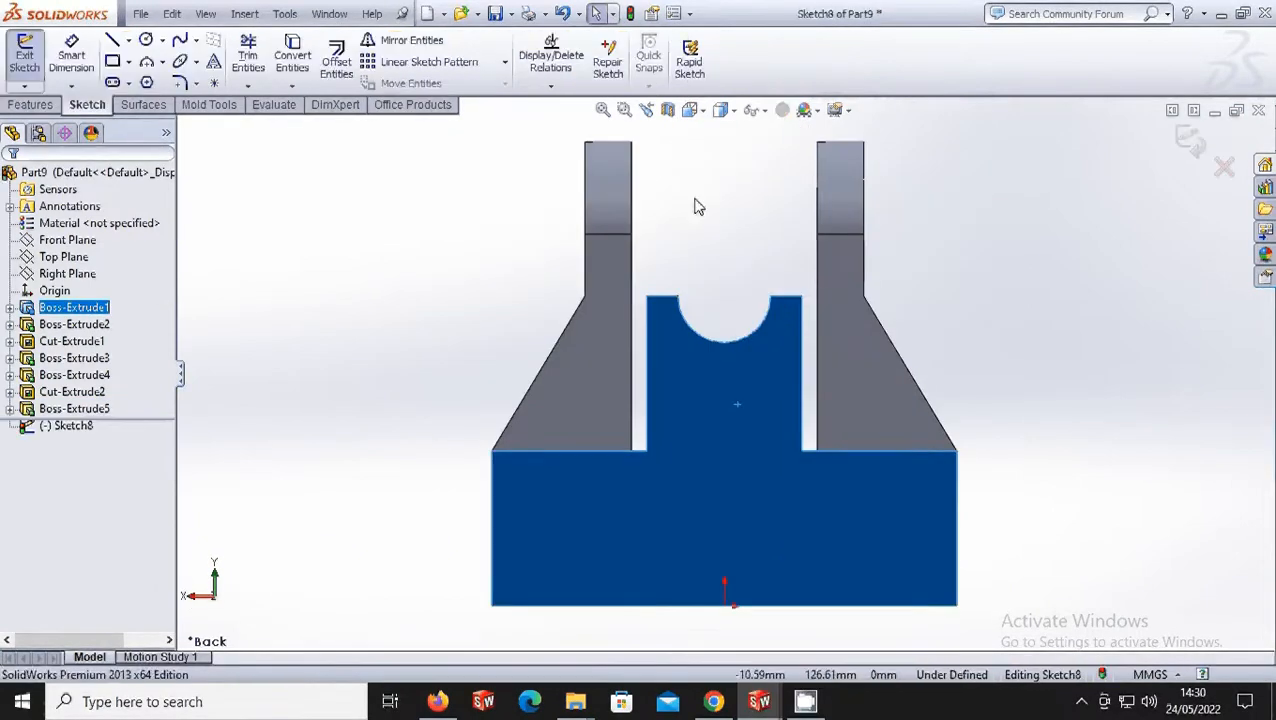
click(148, 63)
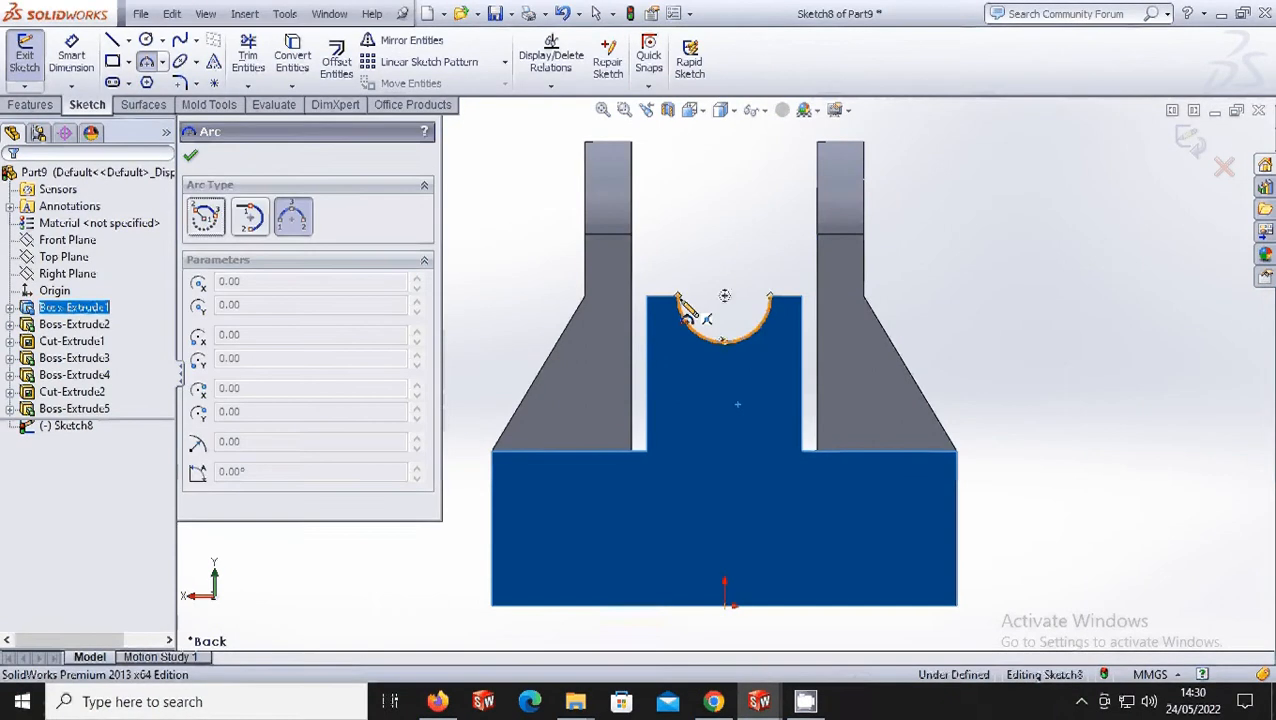
click(678, 296)
click(770, 297)
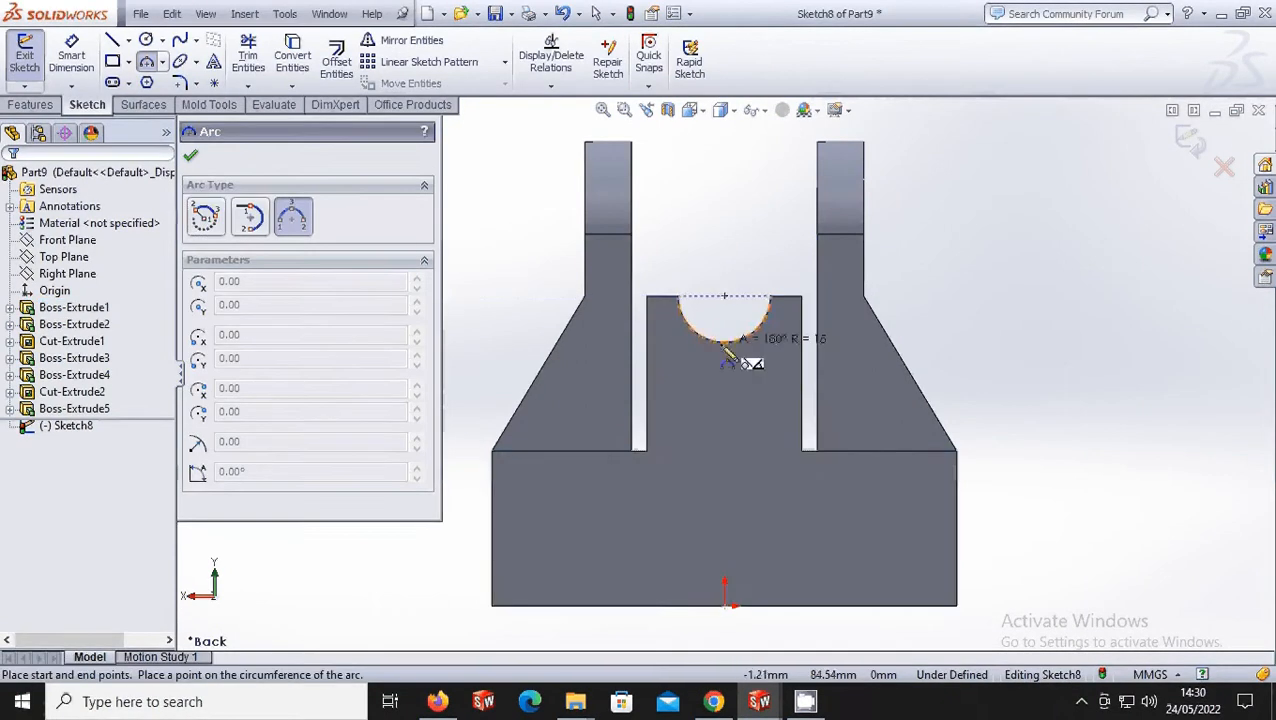
click(724, 342)
click(190, 158)
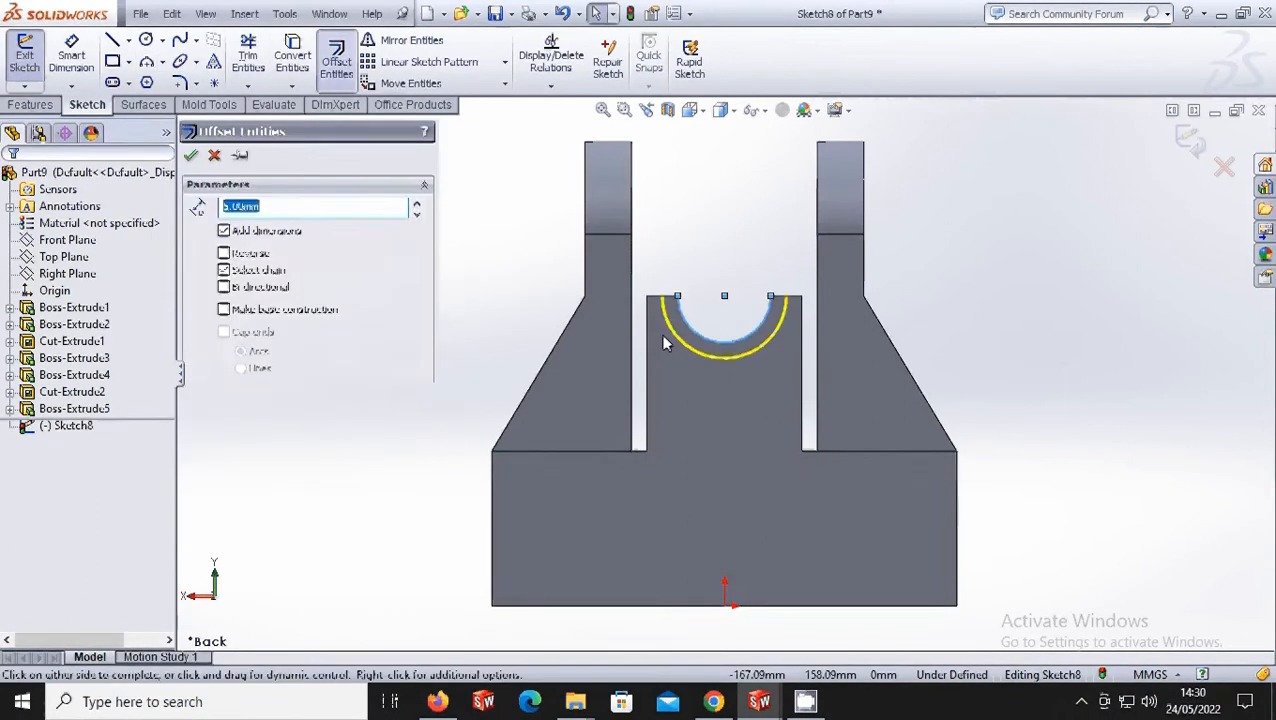
- Offset the back notch arc outward by 5 mm and dimension the outer arc's radius as 20 mm
click(189, 160)
click(71, 55)
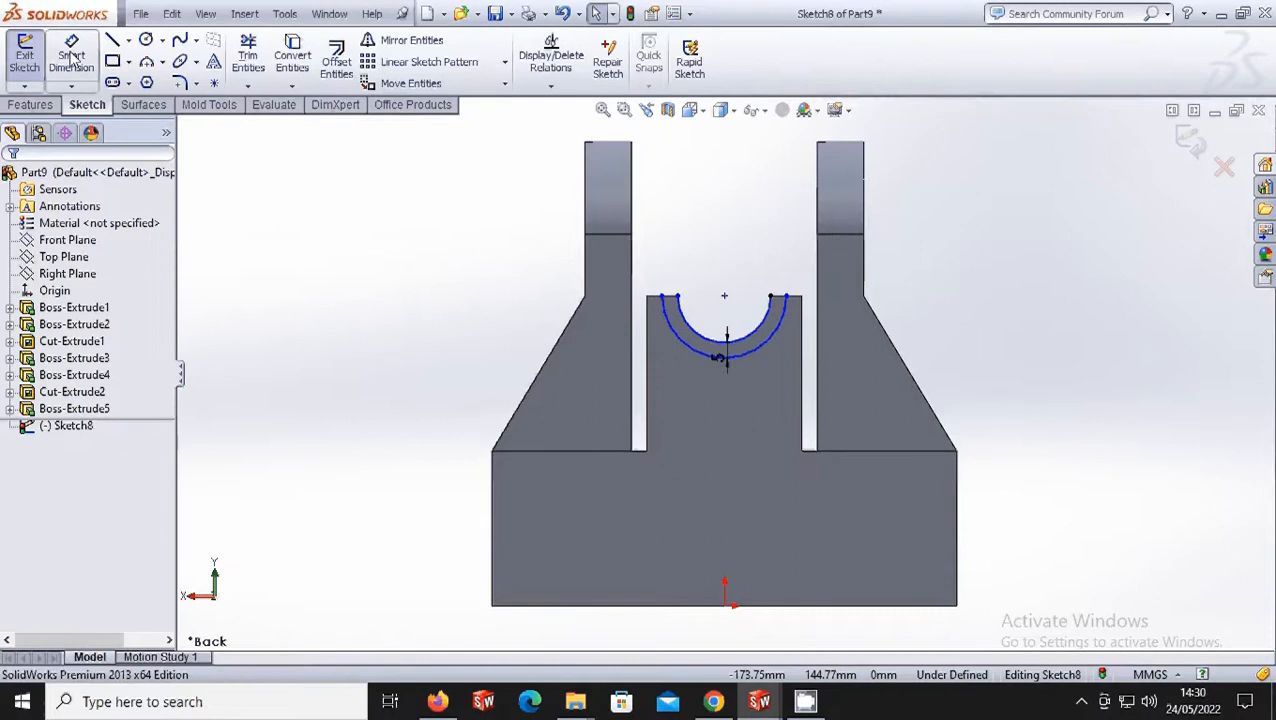
click(708, 356)
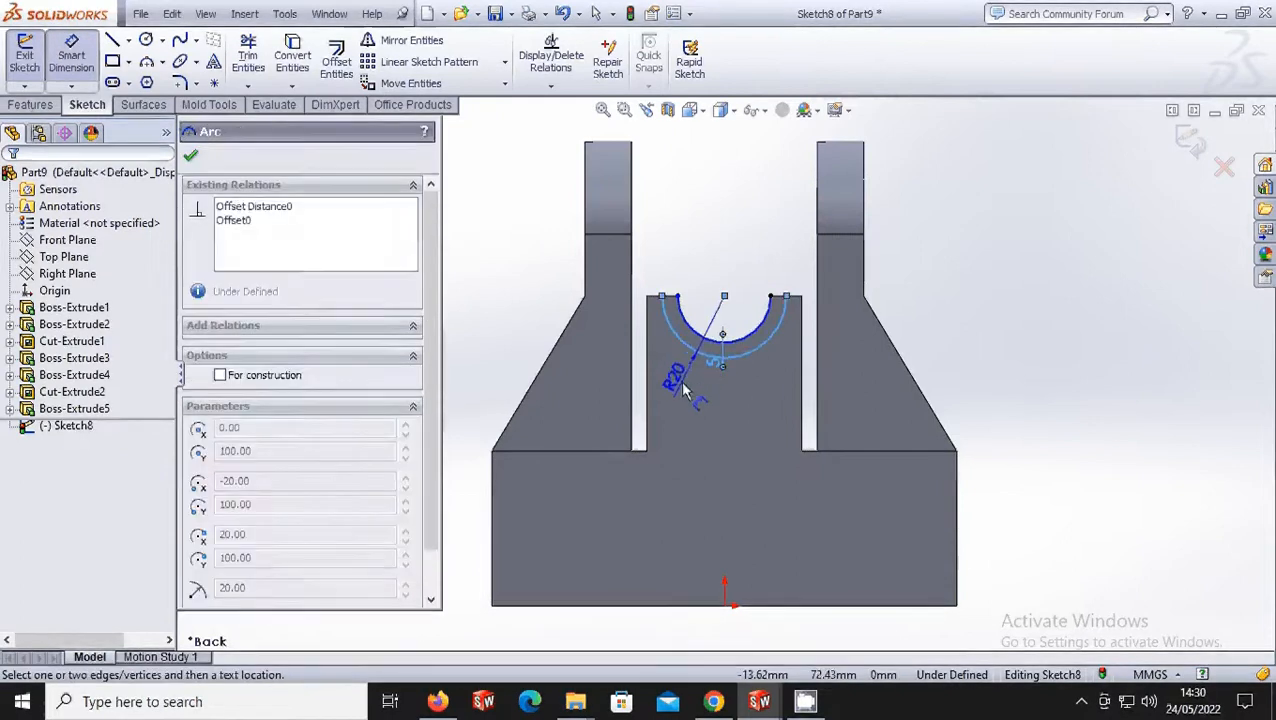
click(670, 390)
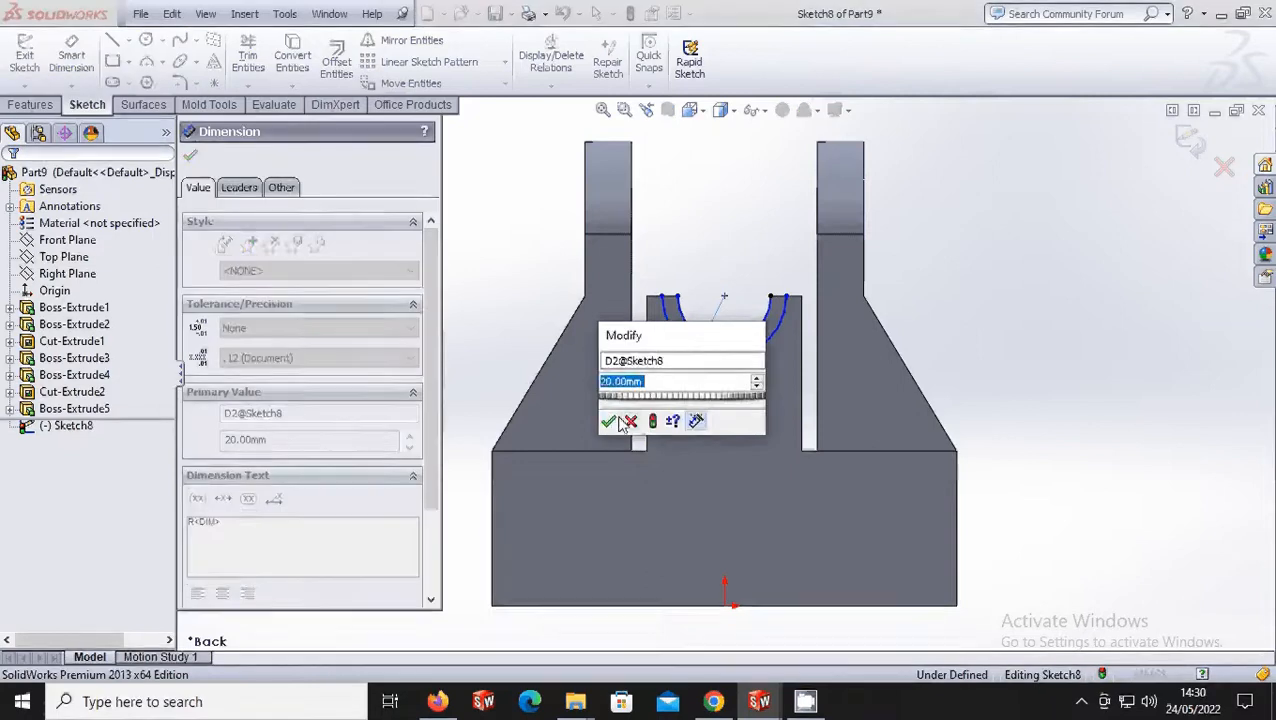
click(613, 419)
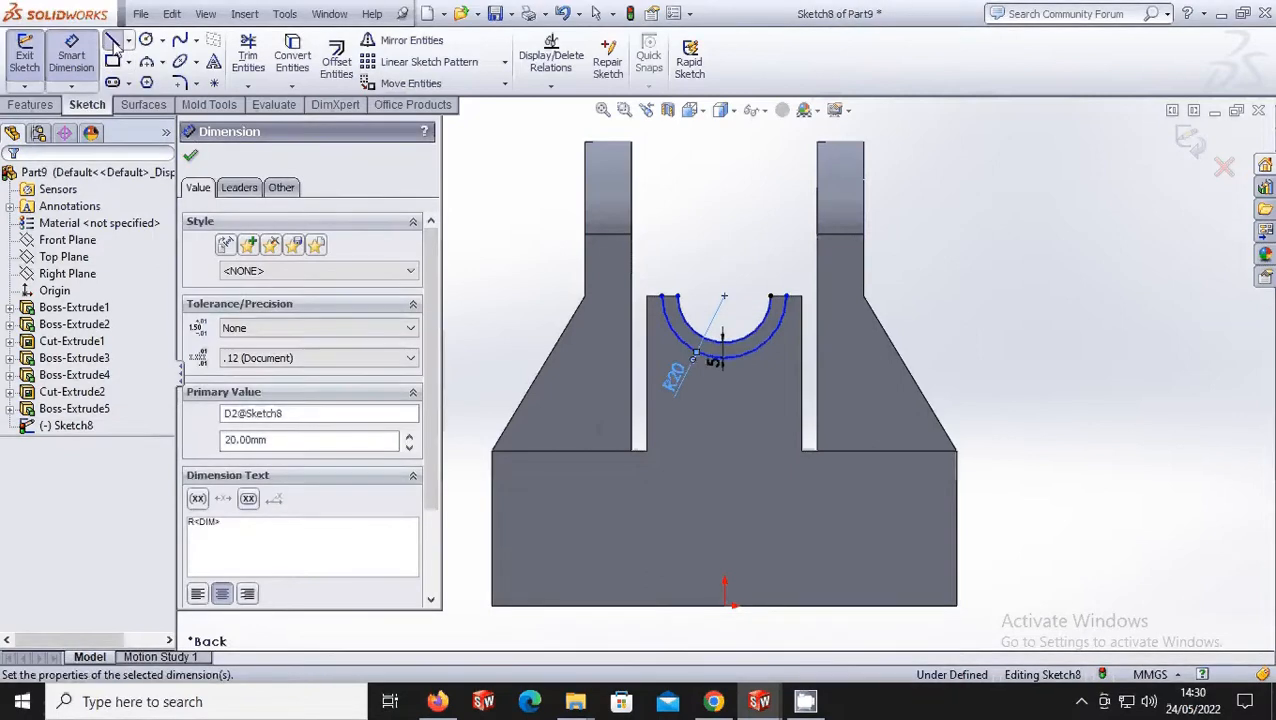
- Draw a horizontal line across the back block's upper edge and trim it to the short segments closing the half-ring
click(112, 40)
click(647, 296)
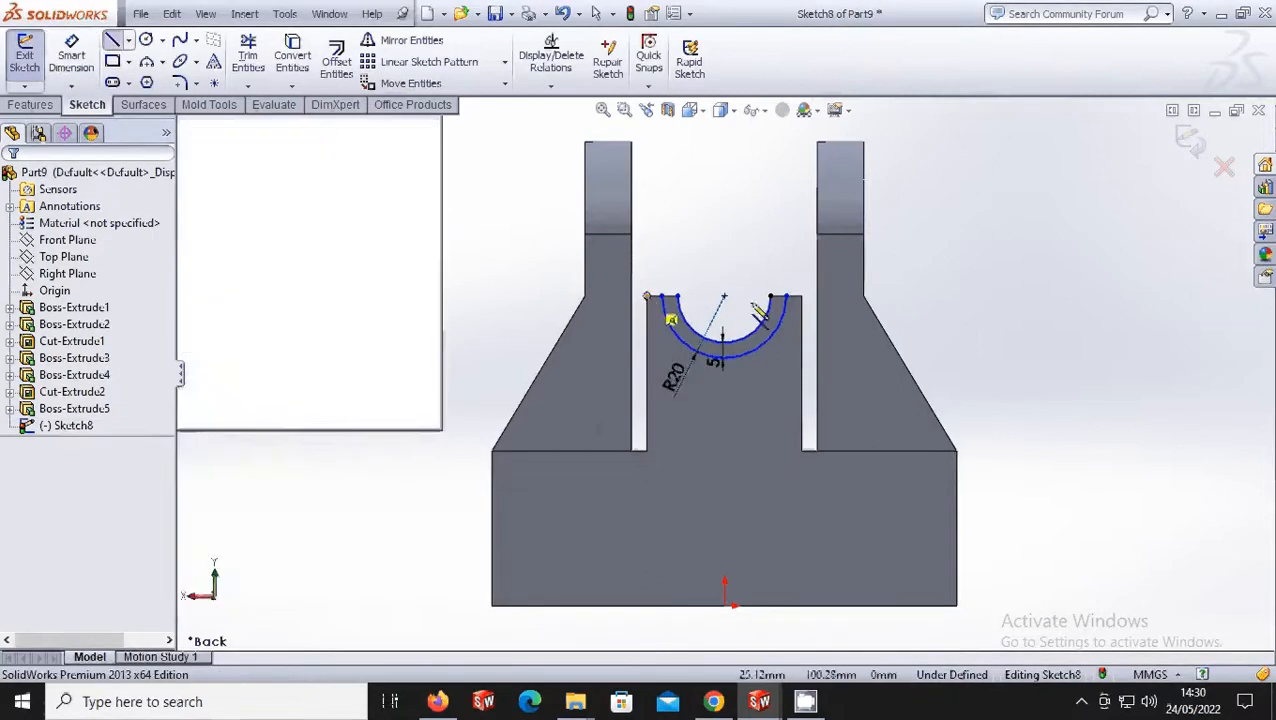
click(248, 55)
click(205, 338)
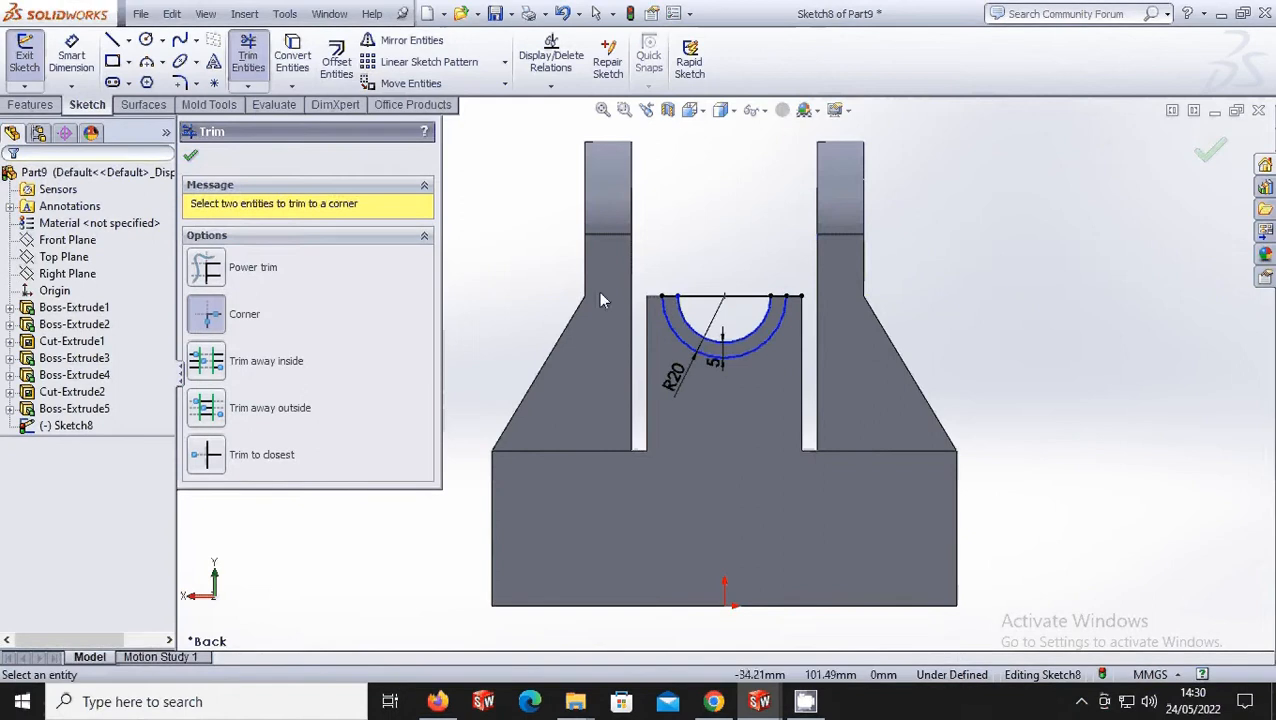
click(210, 452)
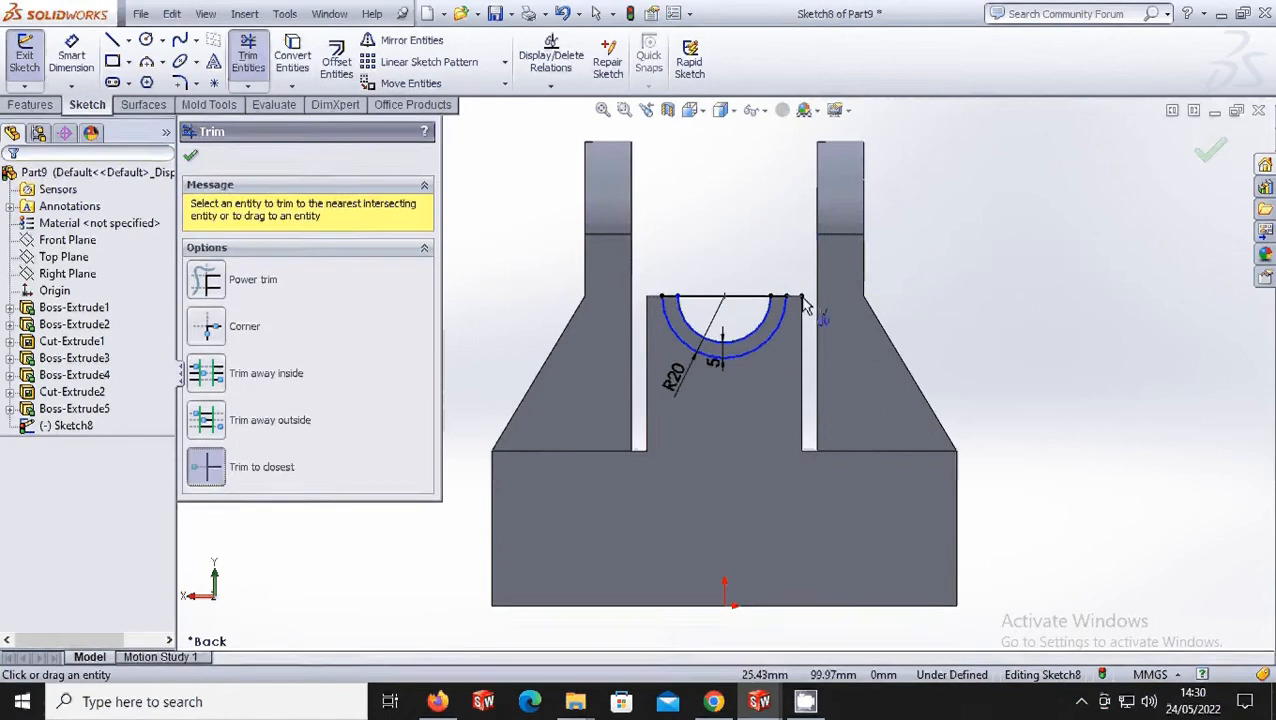
click(745, 297)
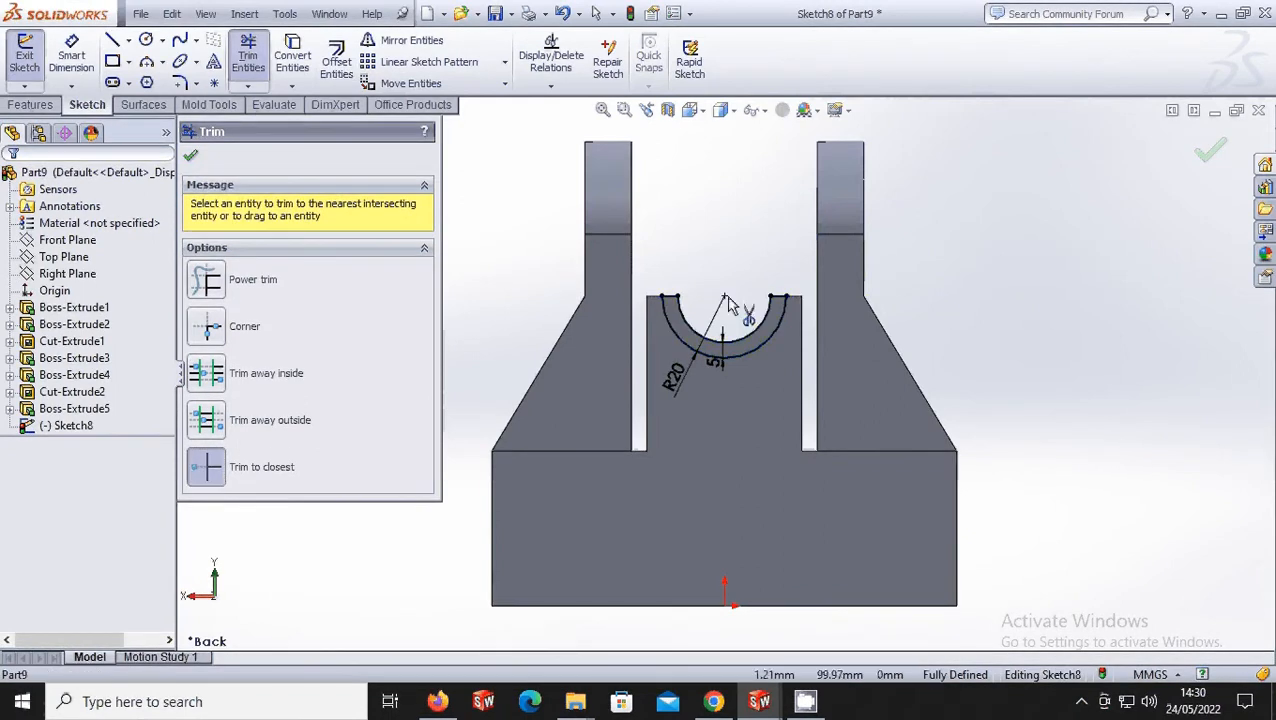
click(190, 157)
- Extrude the half-ring profile on the back face outward to a blind depth of 20 mm
click(30, 104)
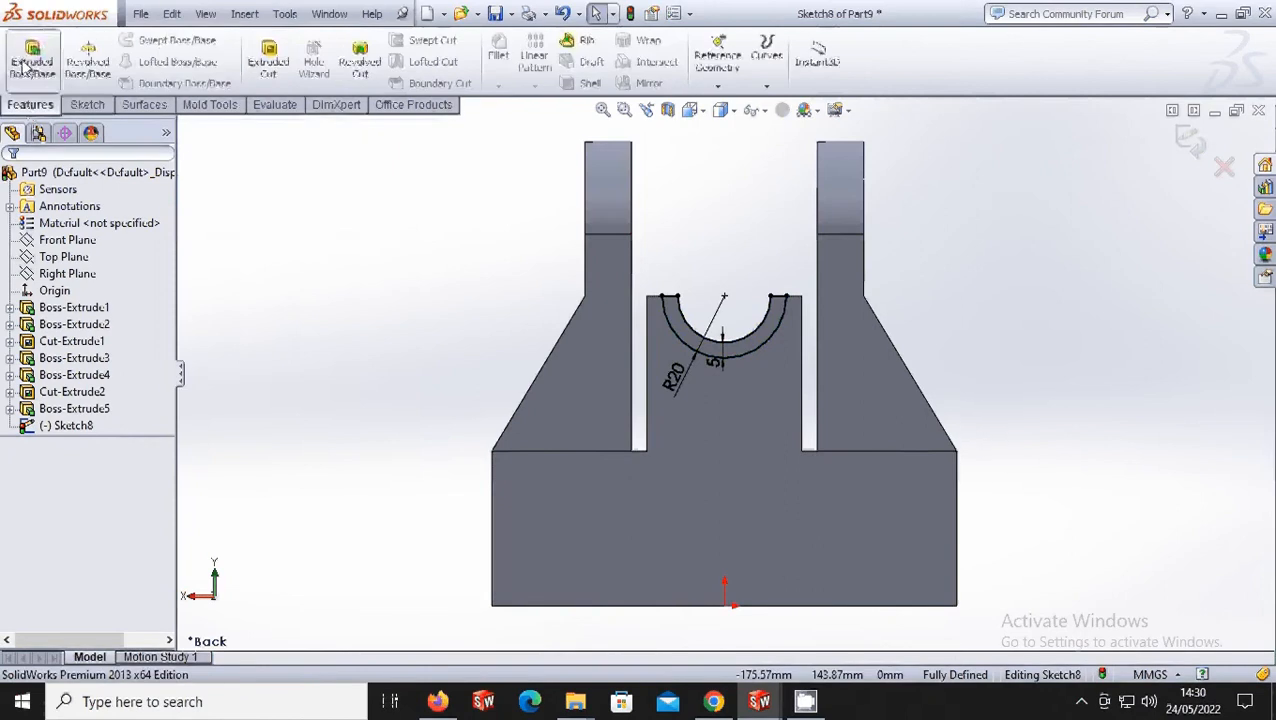
click(26, 62)
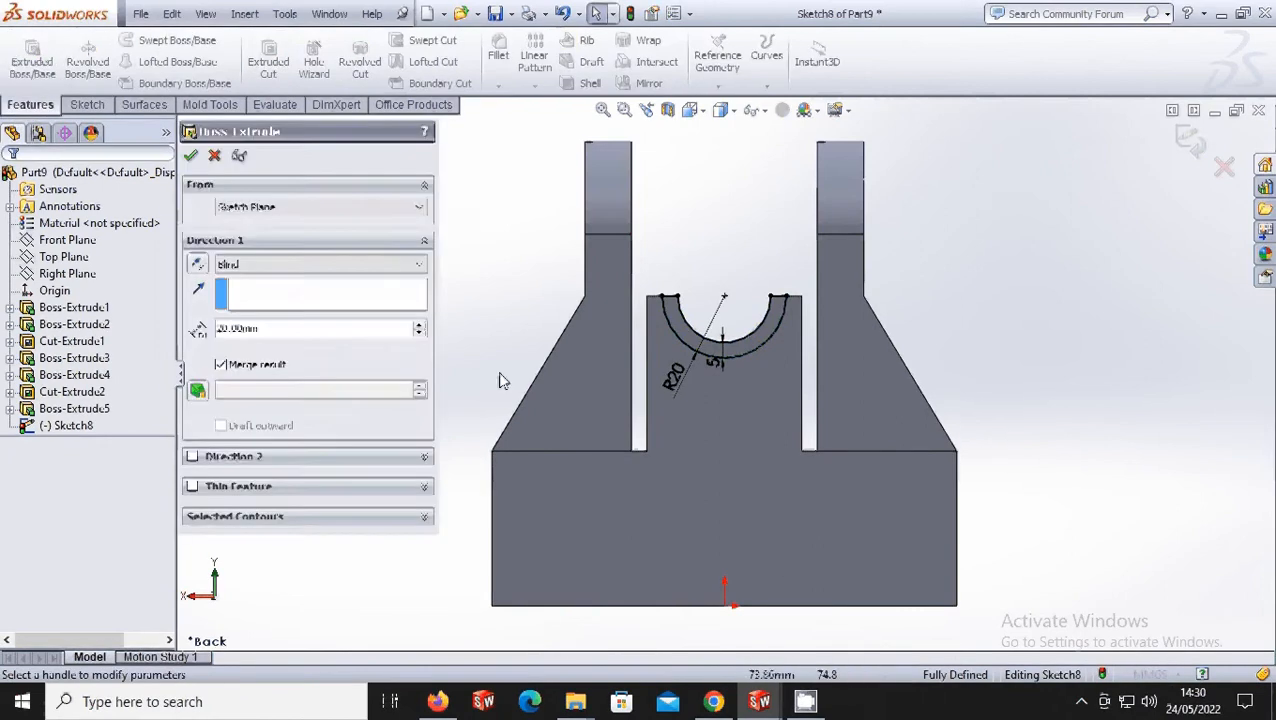
click(691, 110)
click(786, 160)
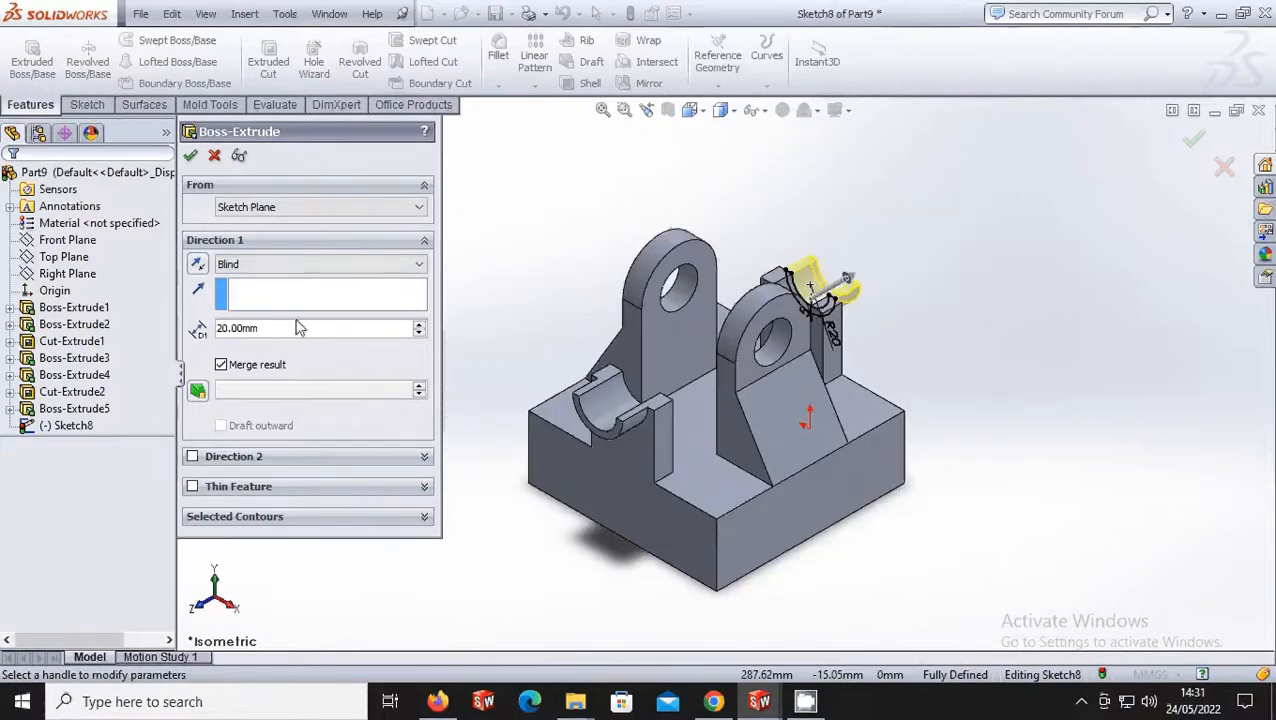
click(192, 159)
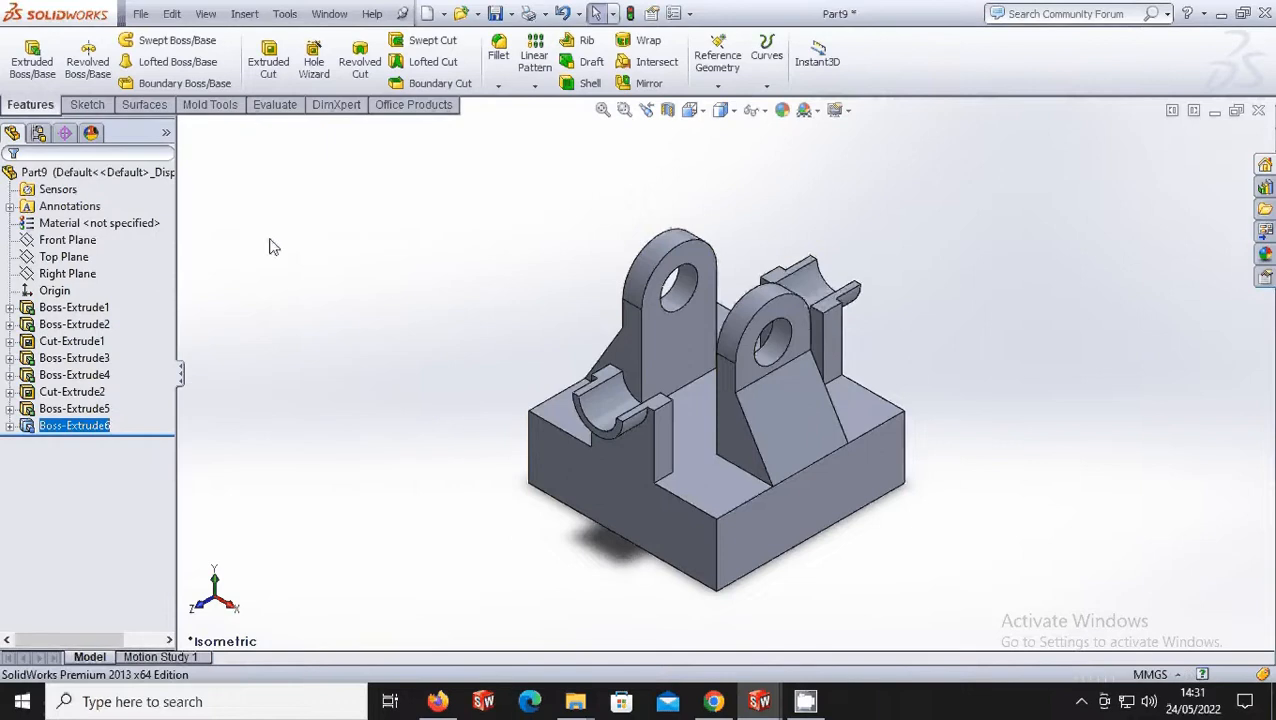
- Sketch a circle about 18.3 mm in diameter on the base's right side face, centred directly above the origin
click(691, 110)
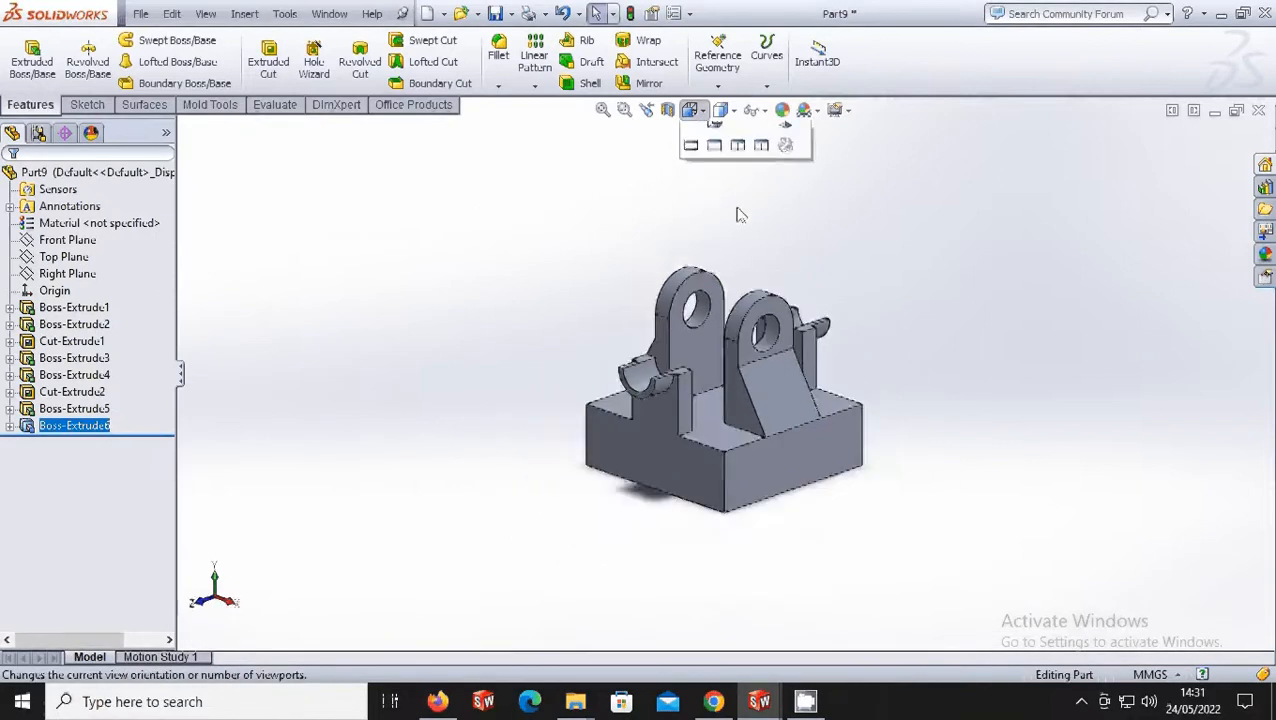
click(745, 425)
click(712, 512)
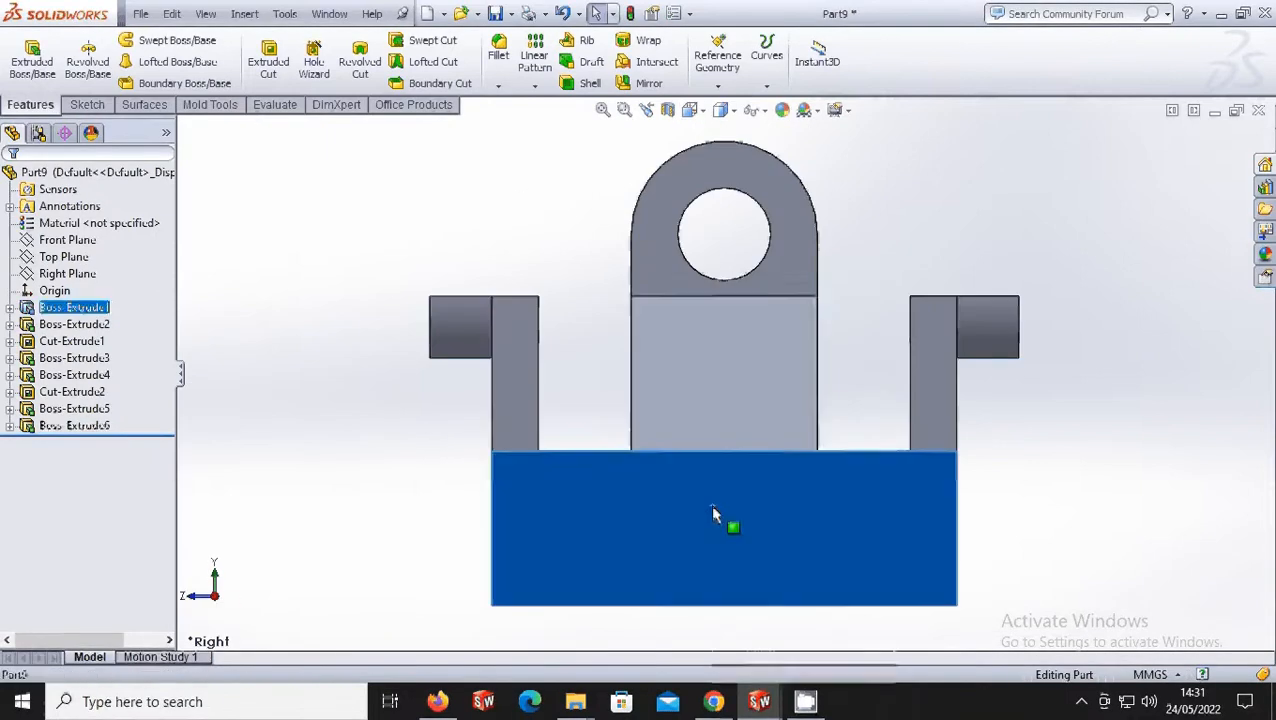
right_click(713, 513)
click(748, 303)
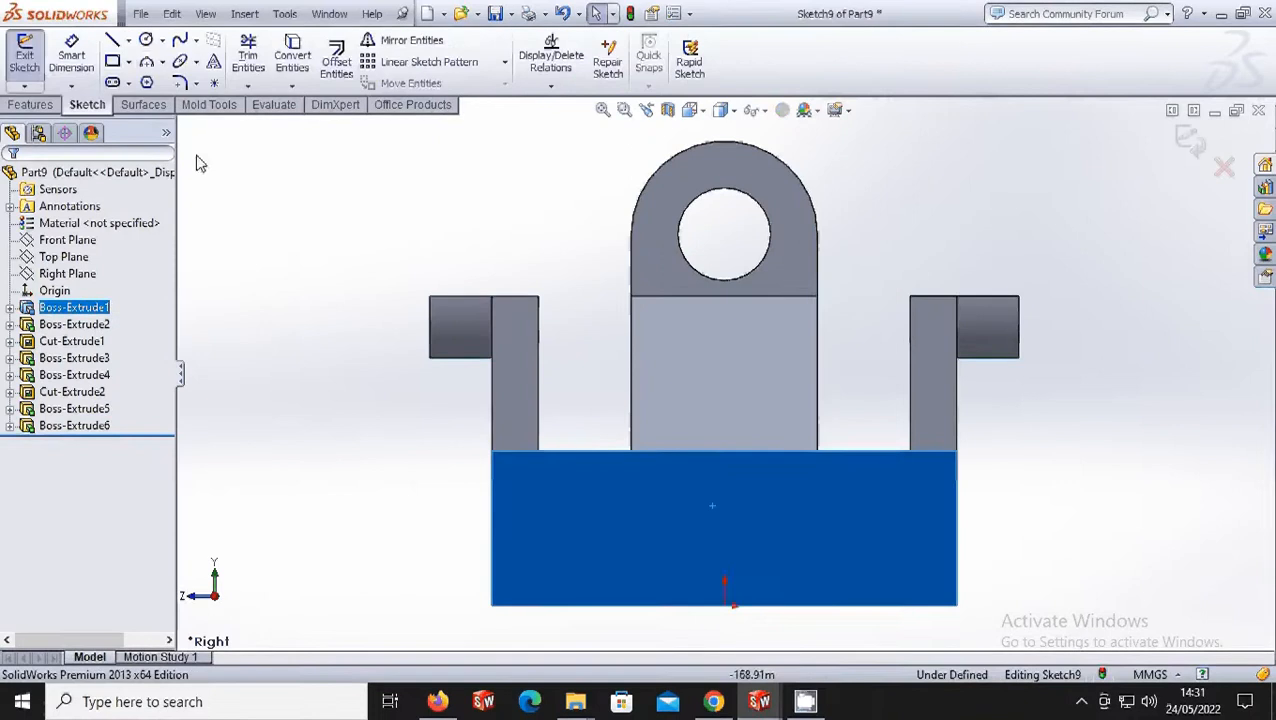
click(145, 39)
click(724, 522)
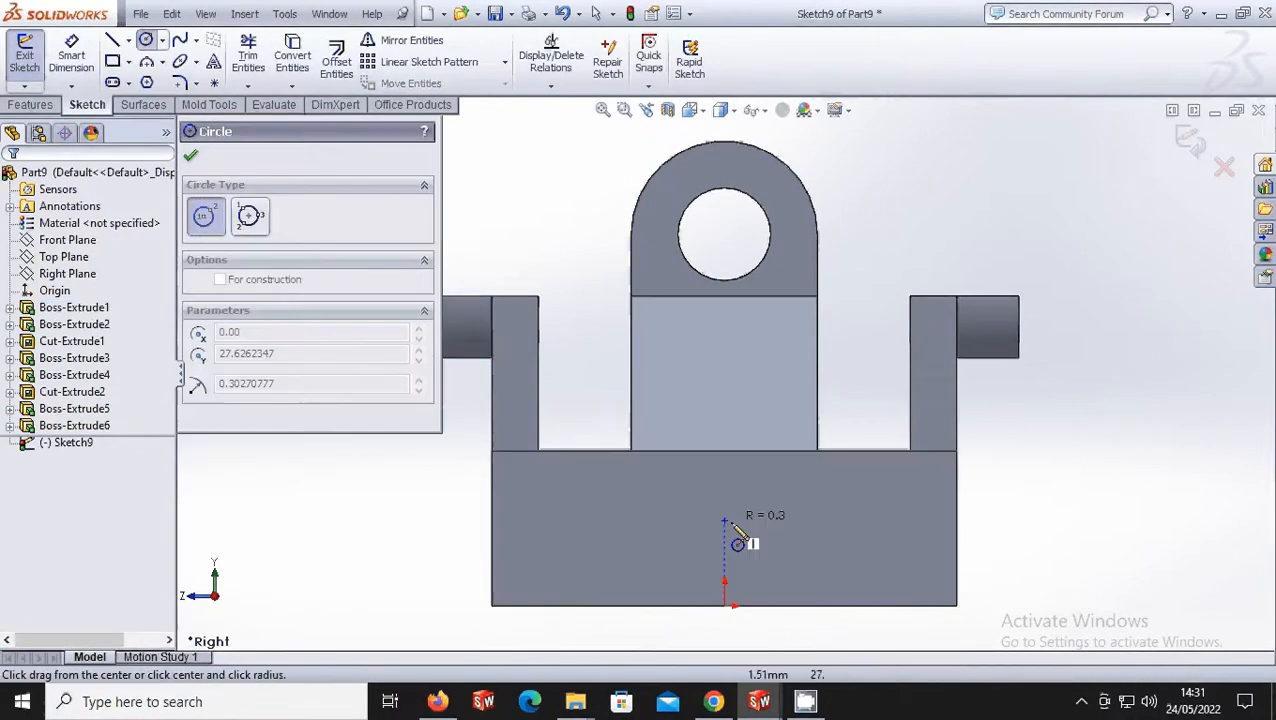
click(745, 540)
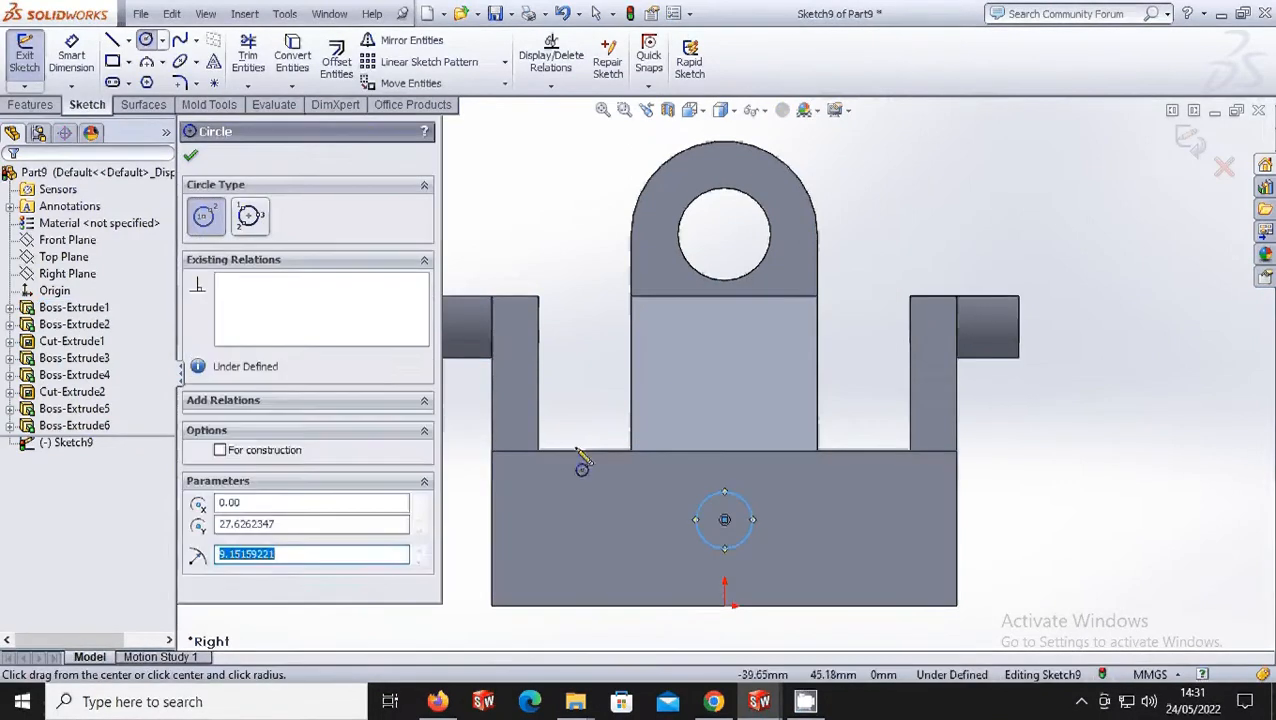
- Dimension the circle on the base's side face with a diameter of 30 mm
click(71, 55)
click(745, 540)
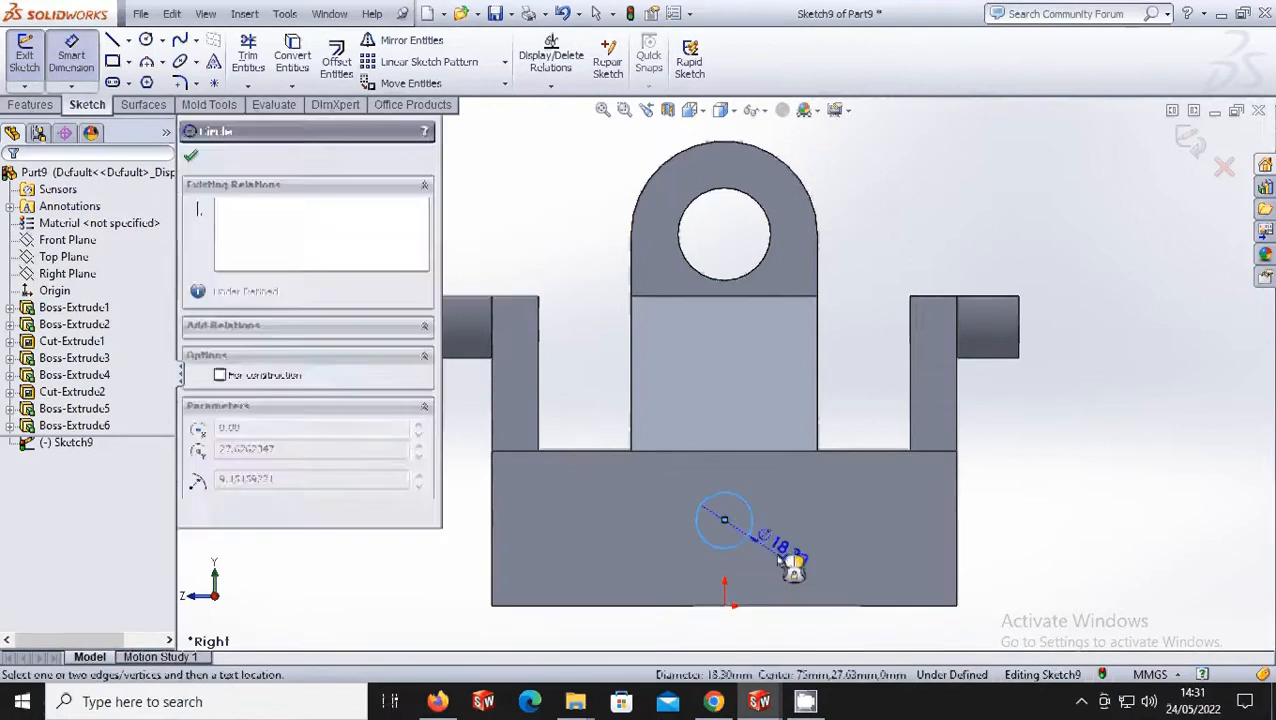
click(790, 565)
text(30)
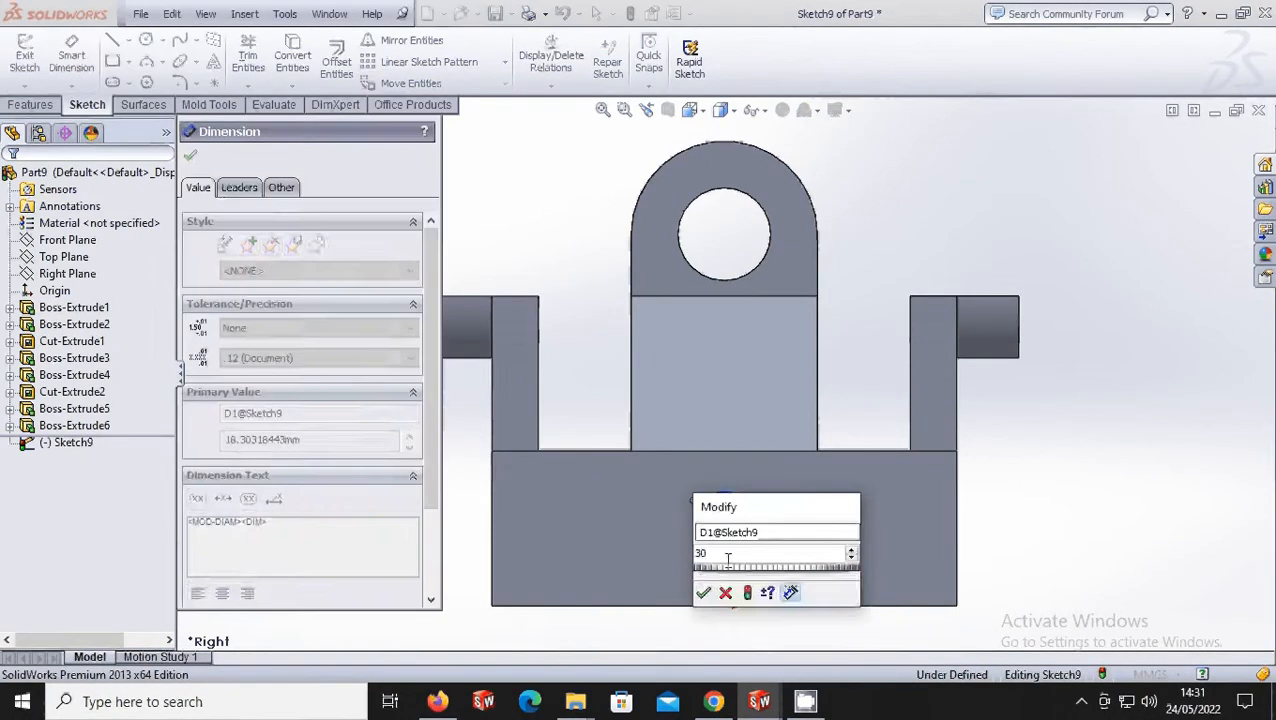
key(Escape)
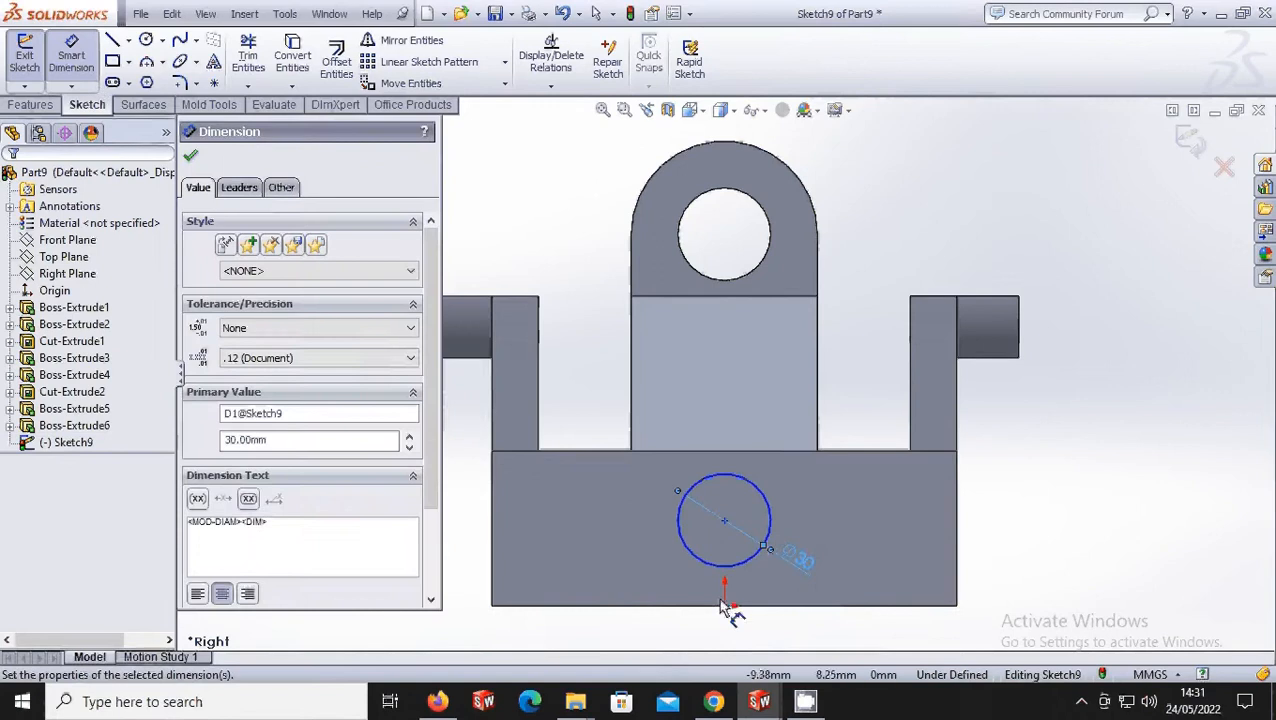
- Dimension the circle's centre 25 mm above the origin on the base's right side face
click(726, 606)
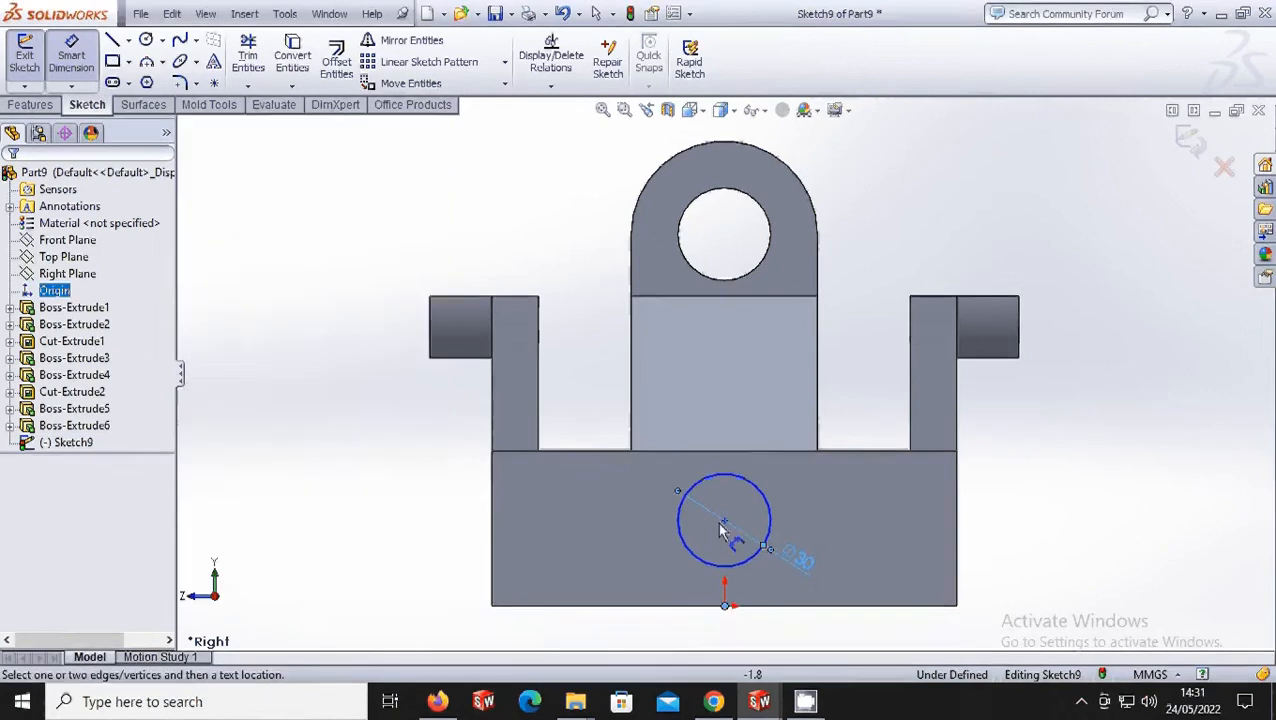
click(724, 520)
click(838, 555)
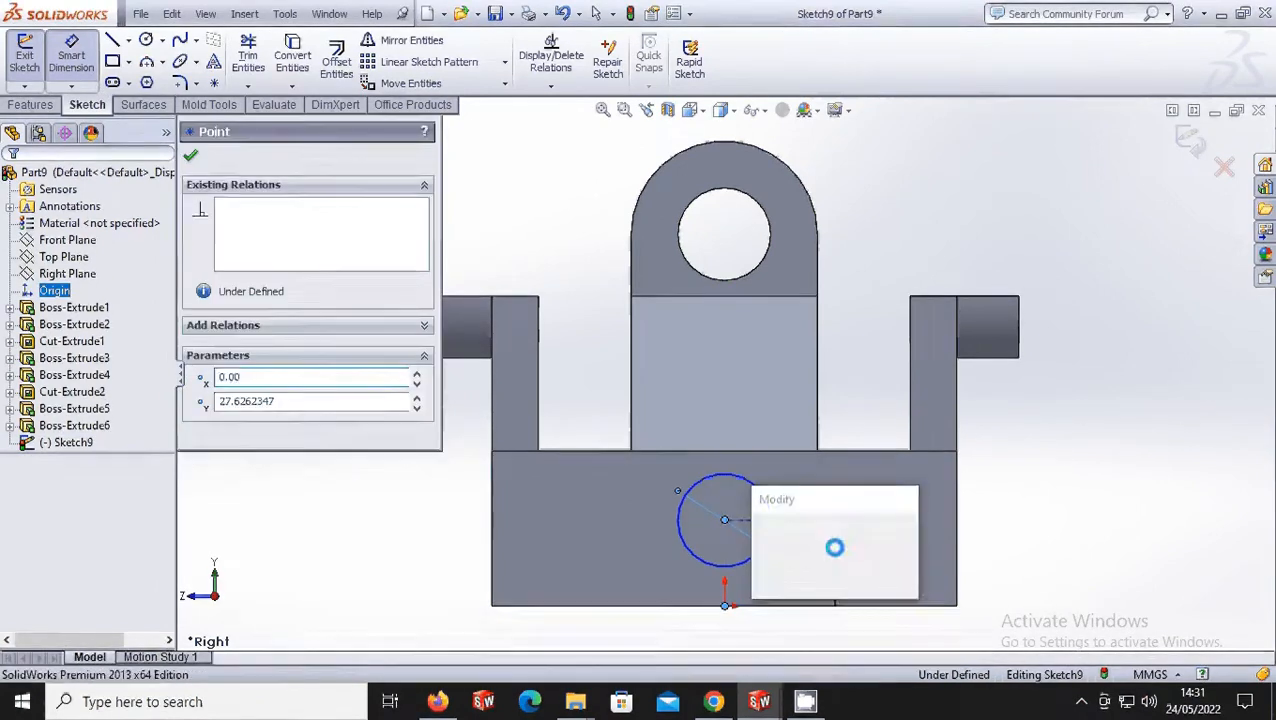
text(25)
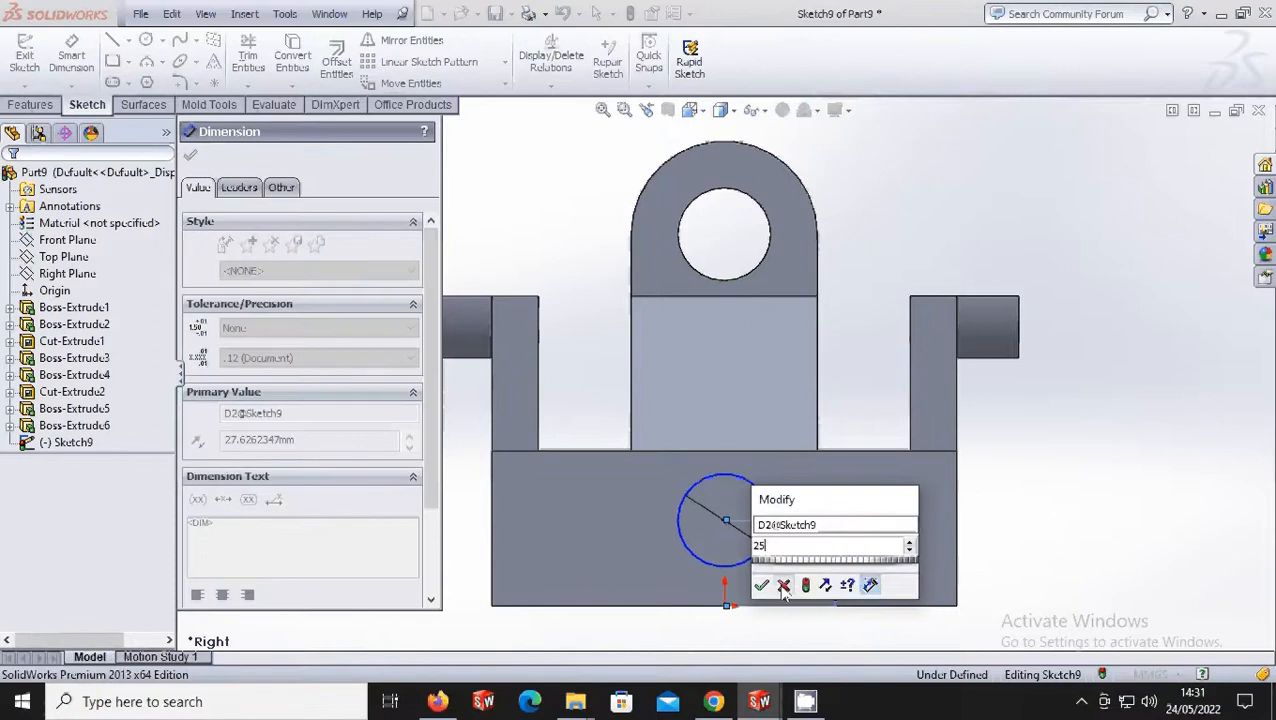
click(760, 586)
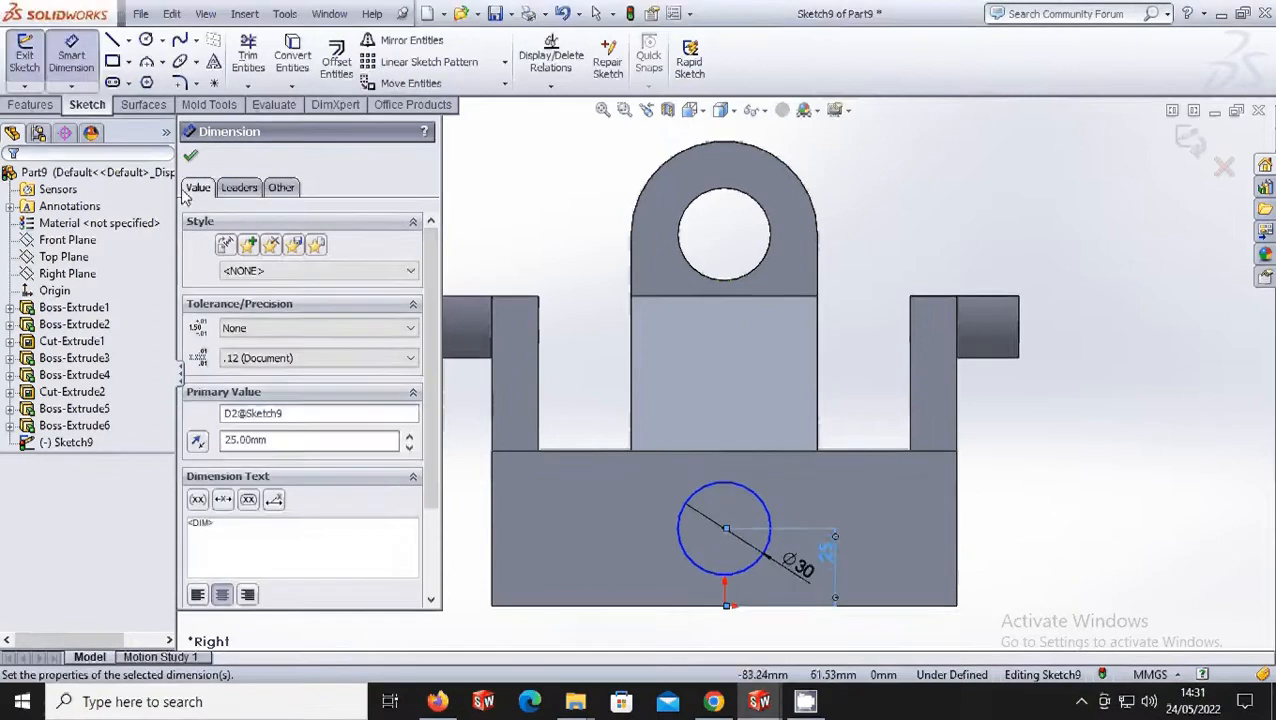
click(190, 155)
- Extrude the side-face circle outward as a boss to a blind depth of 30 mm
click(36, 102)
click(33, 62)
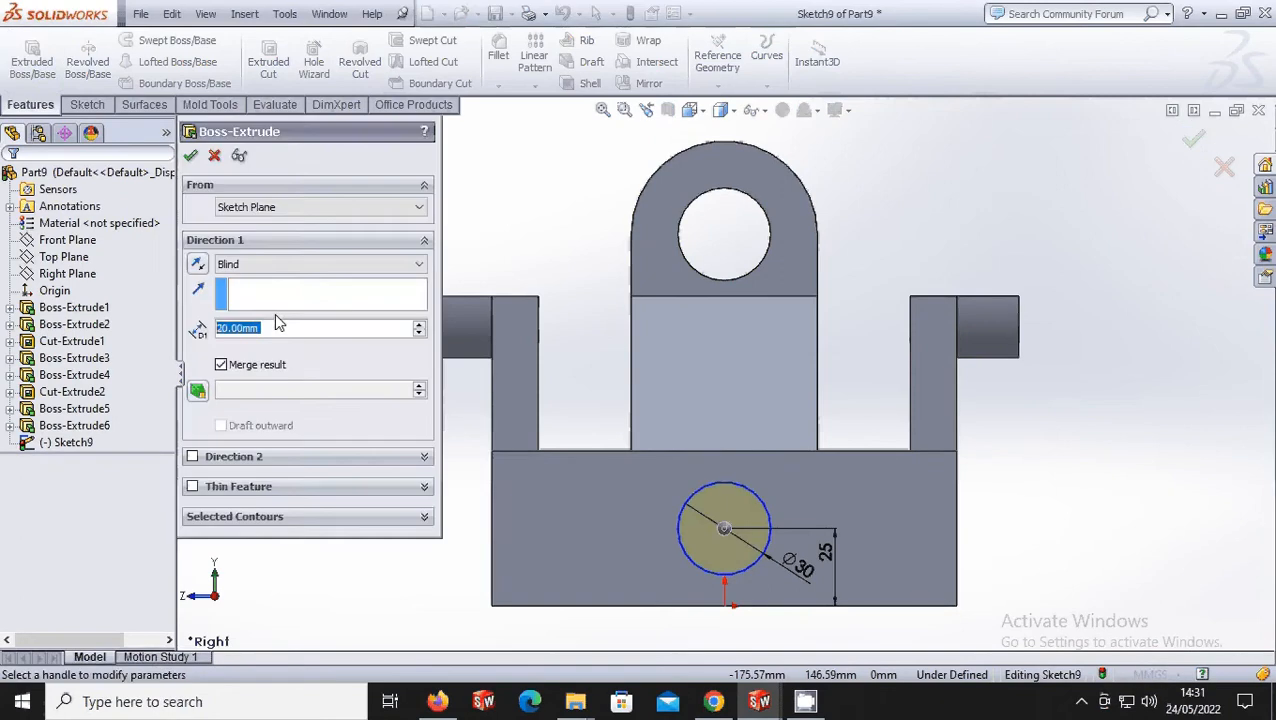
text(30)
key(Return)
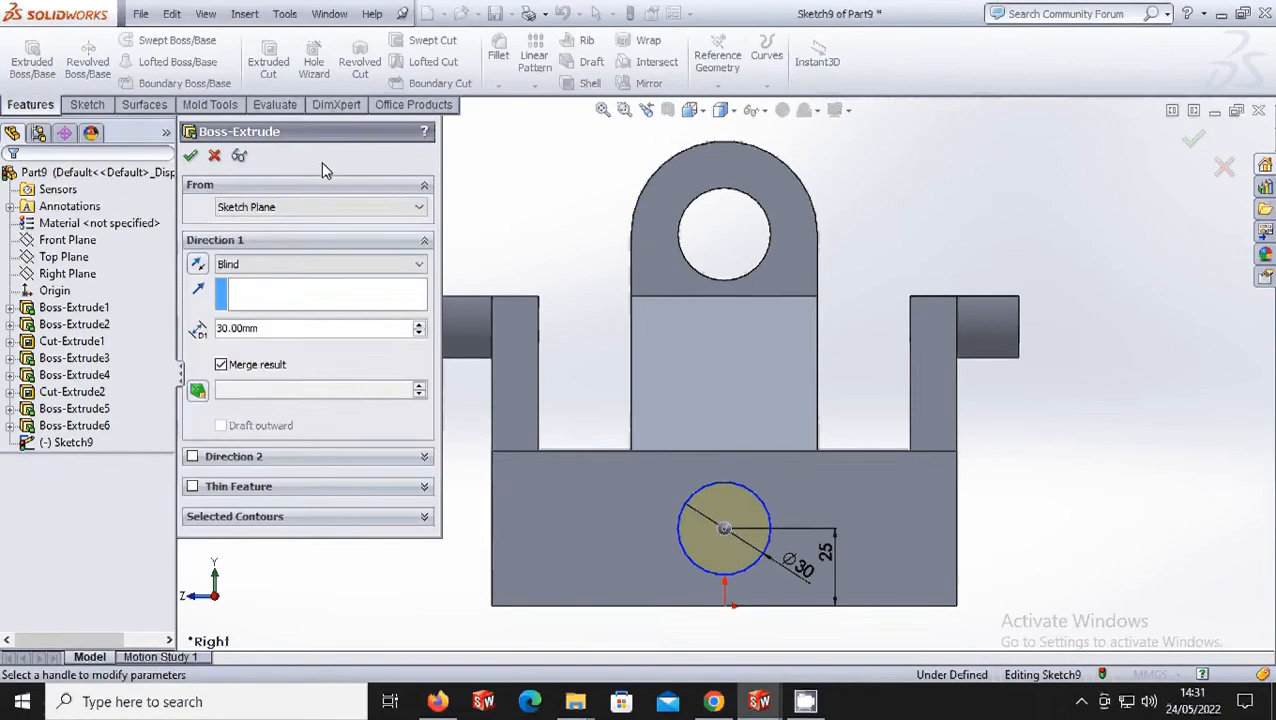
click(190, 157)
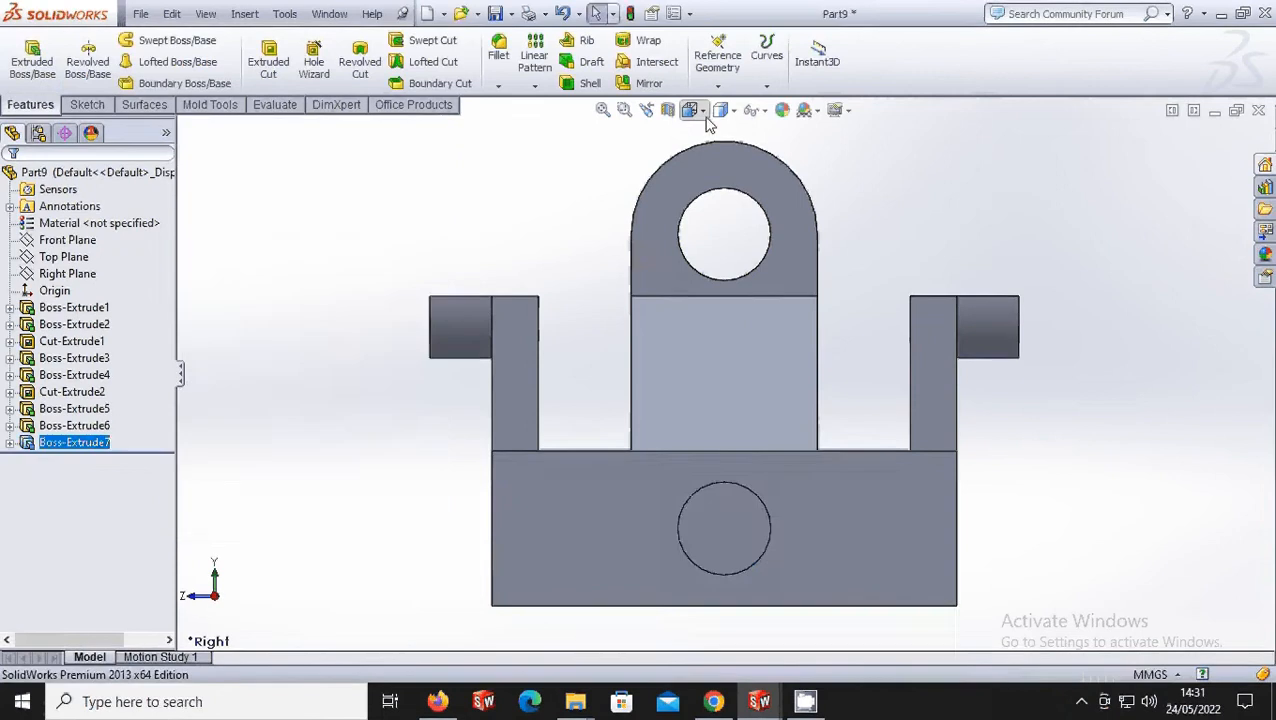
- Show the model from the left side in wireframe display
click(705, 114)
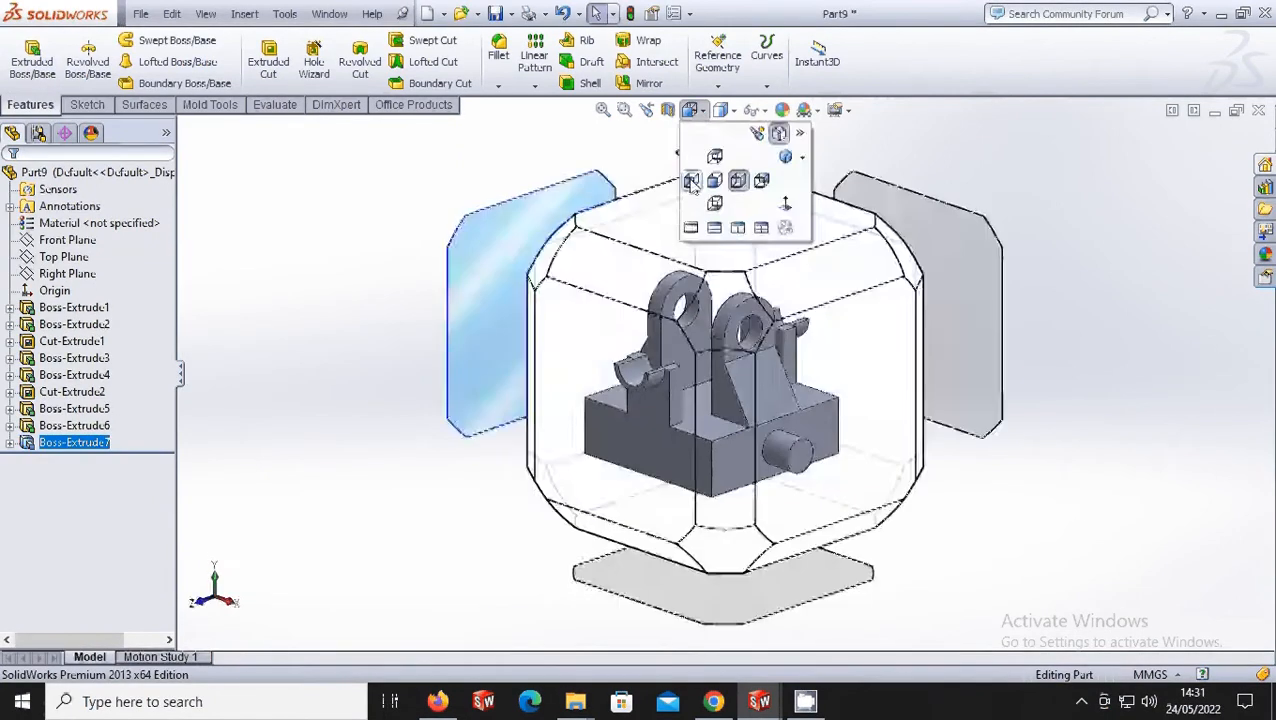
click(692, 180)
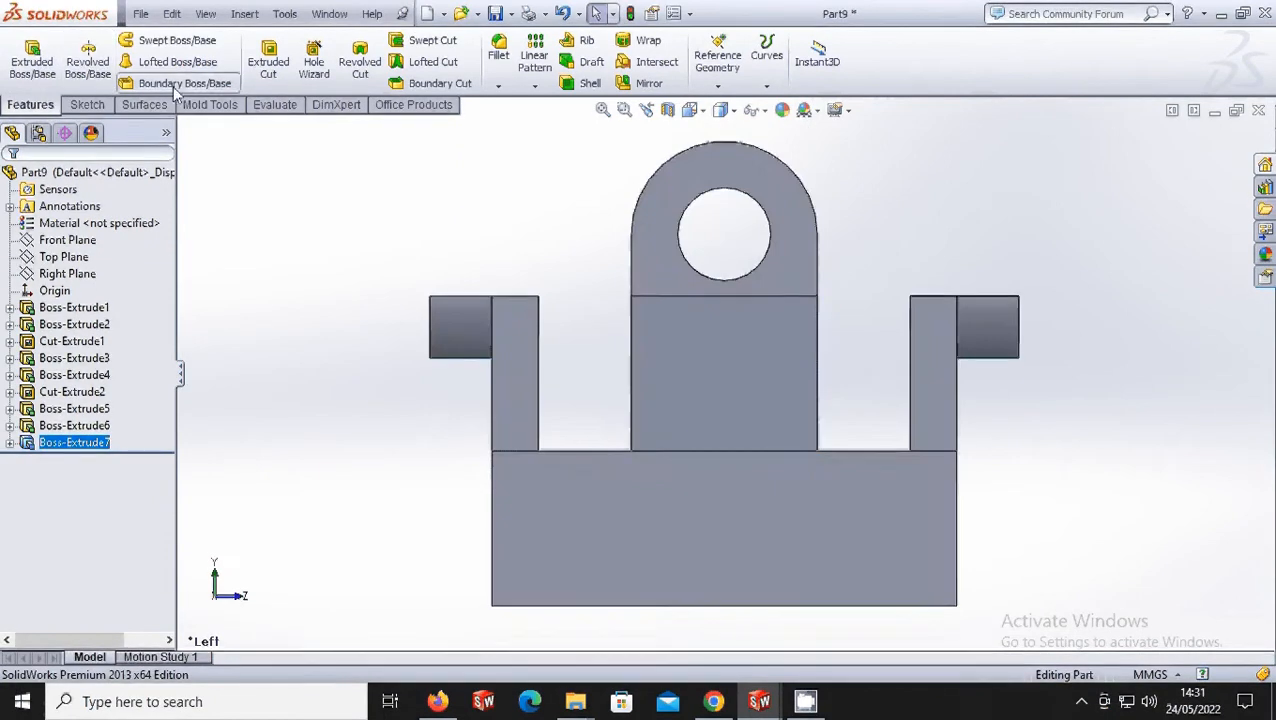
click(736, 114)
click(724, 228)
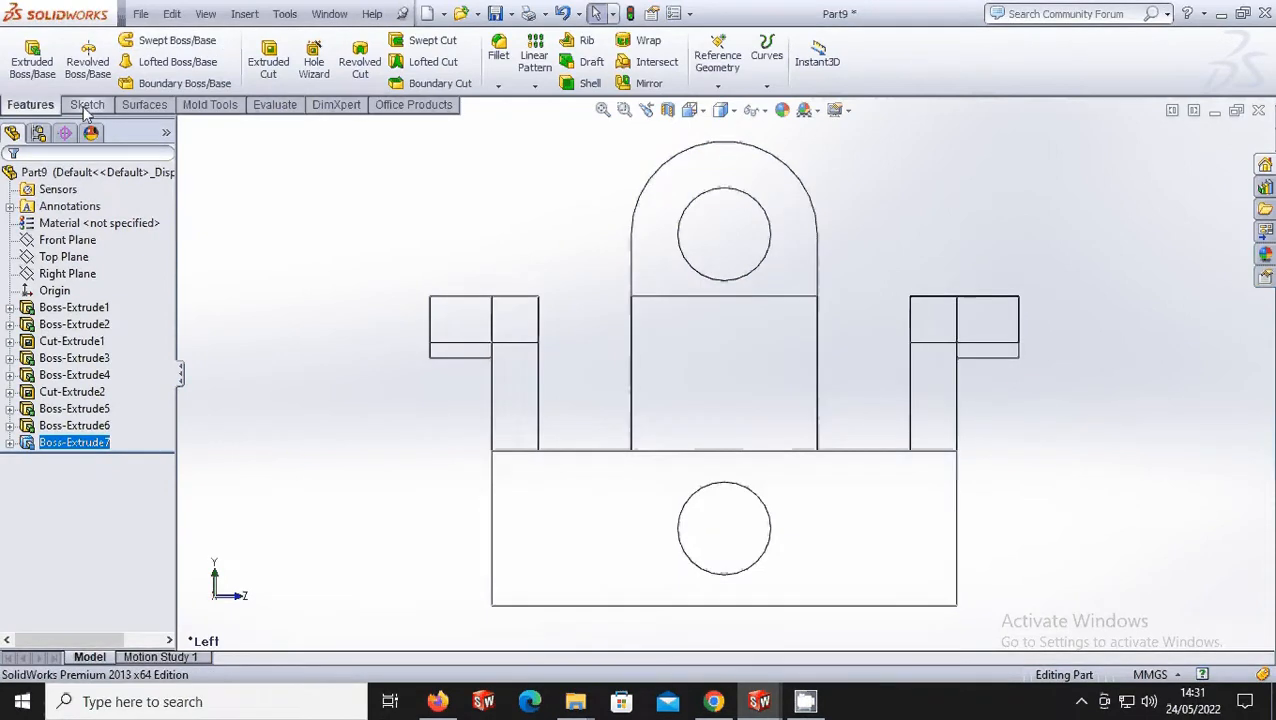
- Sketch a circle about 28.9 mm in diameter on the base's left side face, centred on the opposite cylindrical boss
click(655, 490)
right_click(649, 490)
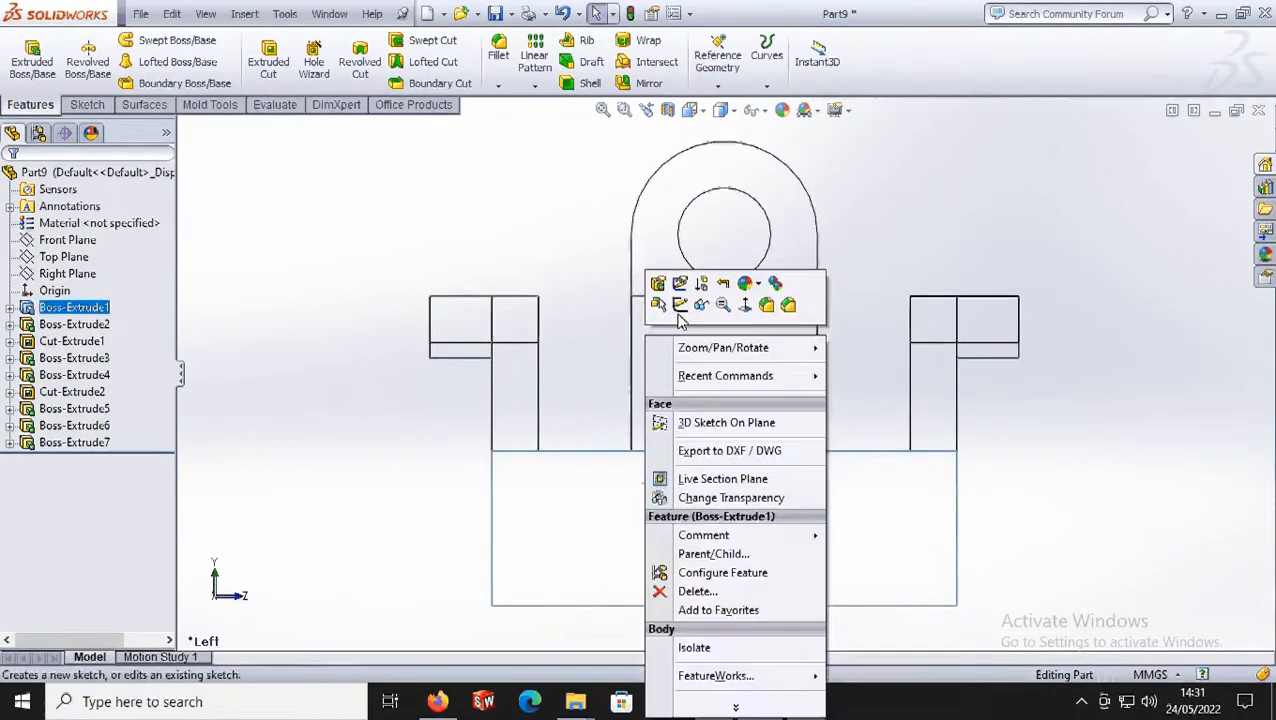
click(679, 308)
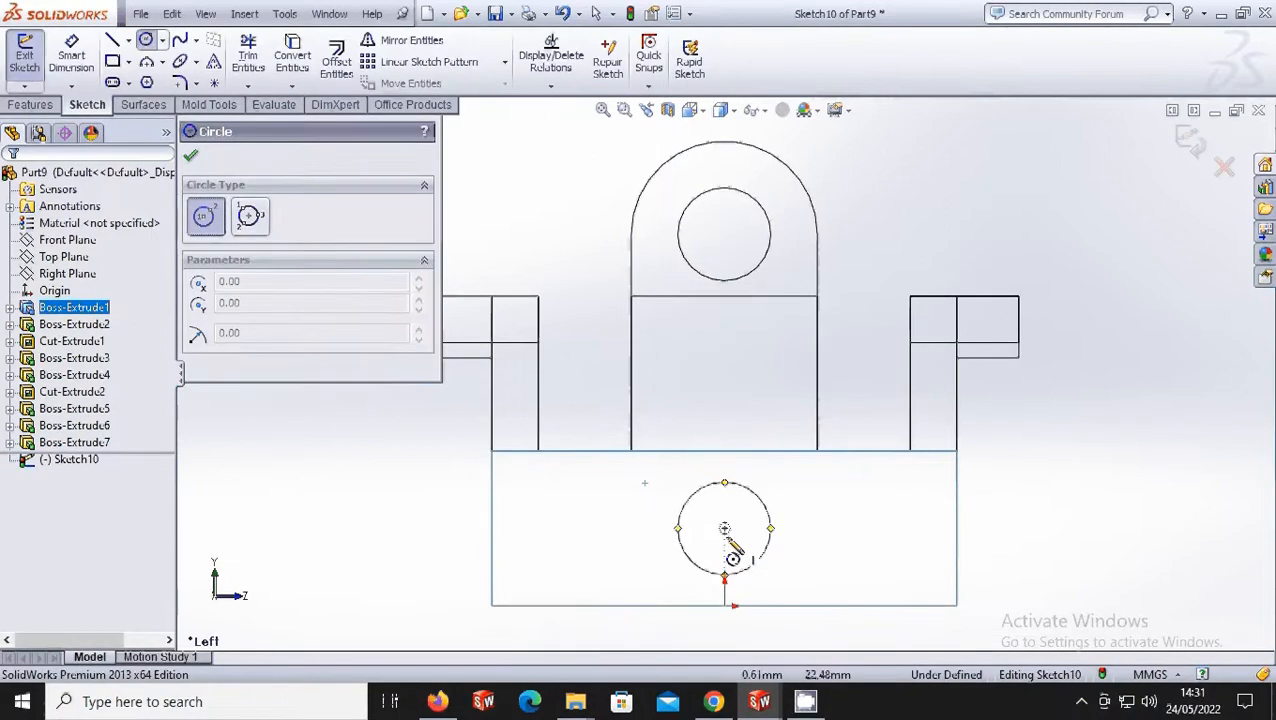
click(724, 527)
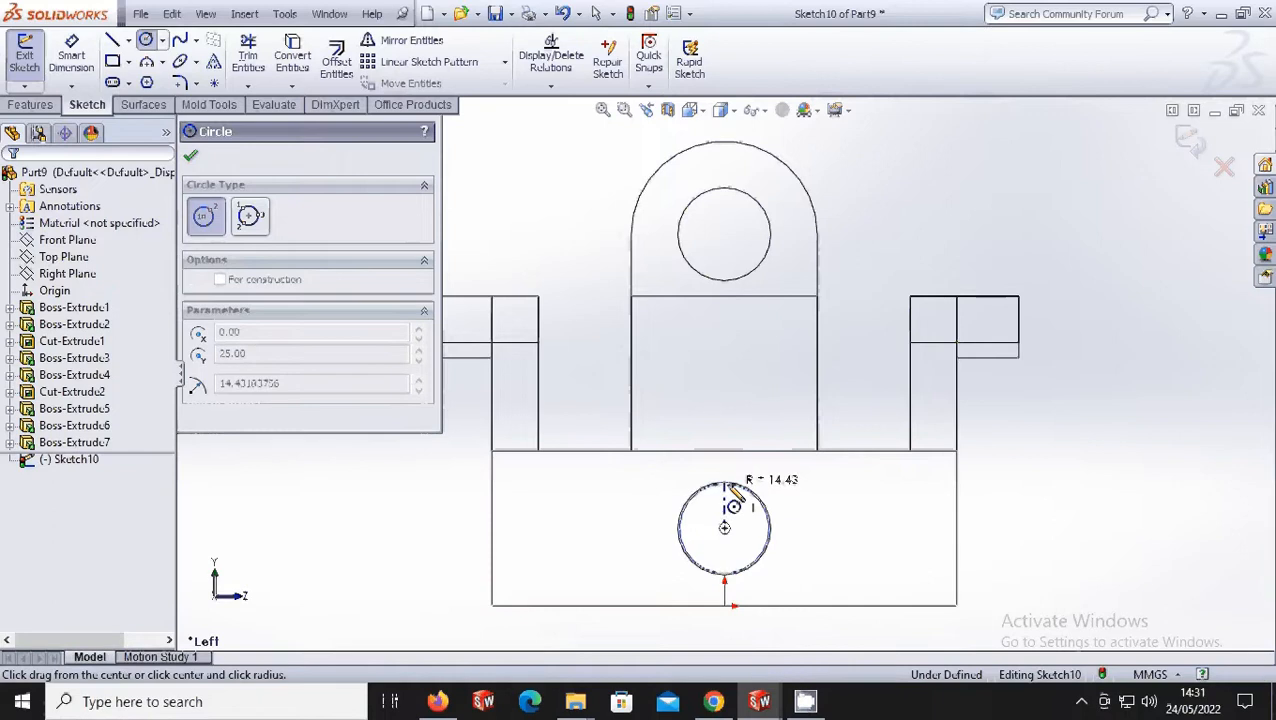
click(736, 493)
- Dimension the circle on the left side face with a diameter of 30 mm
click(71, 55)
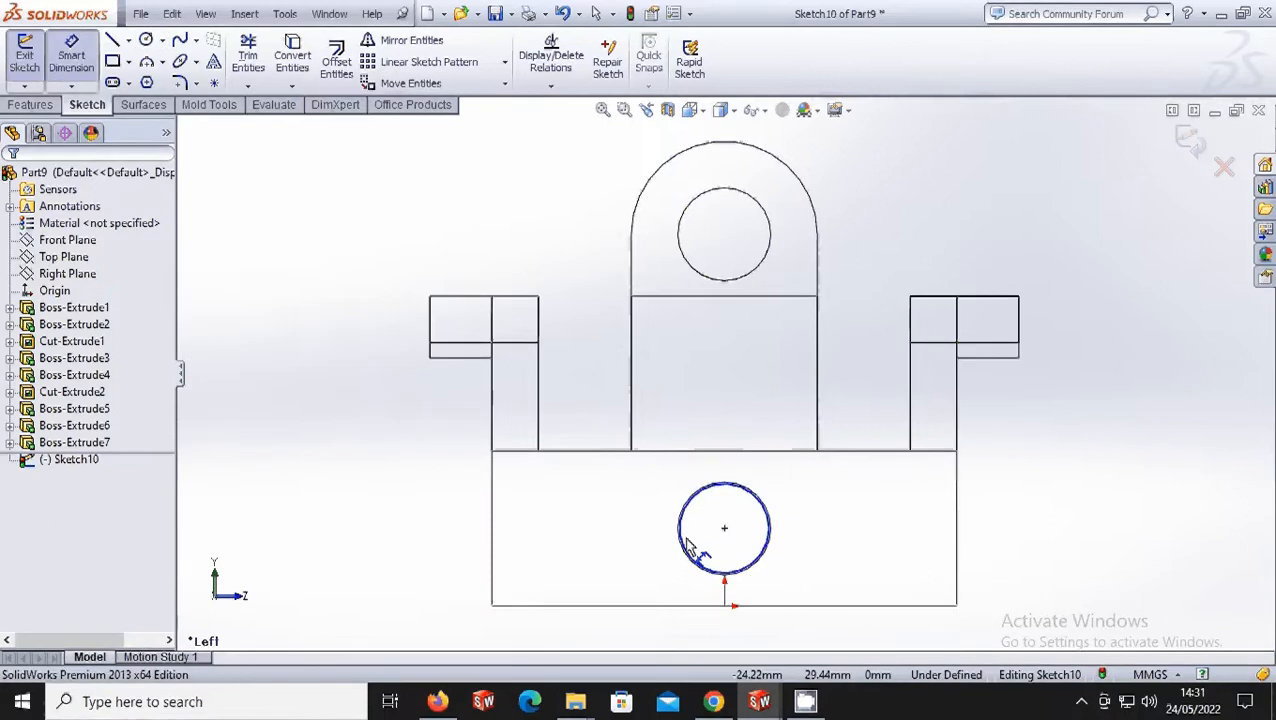
click(756, 561)
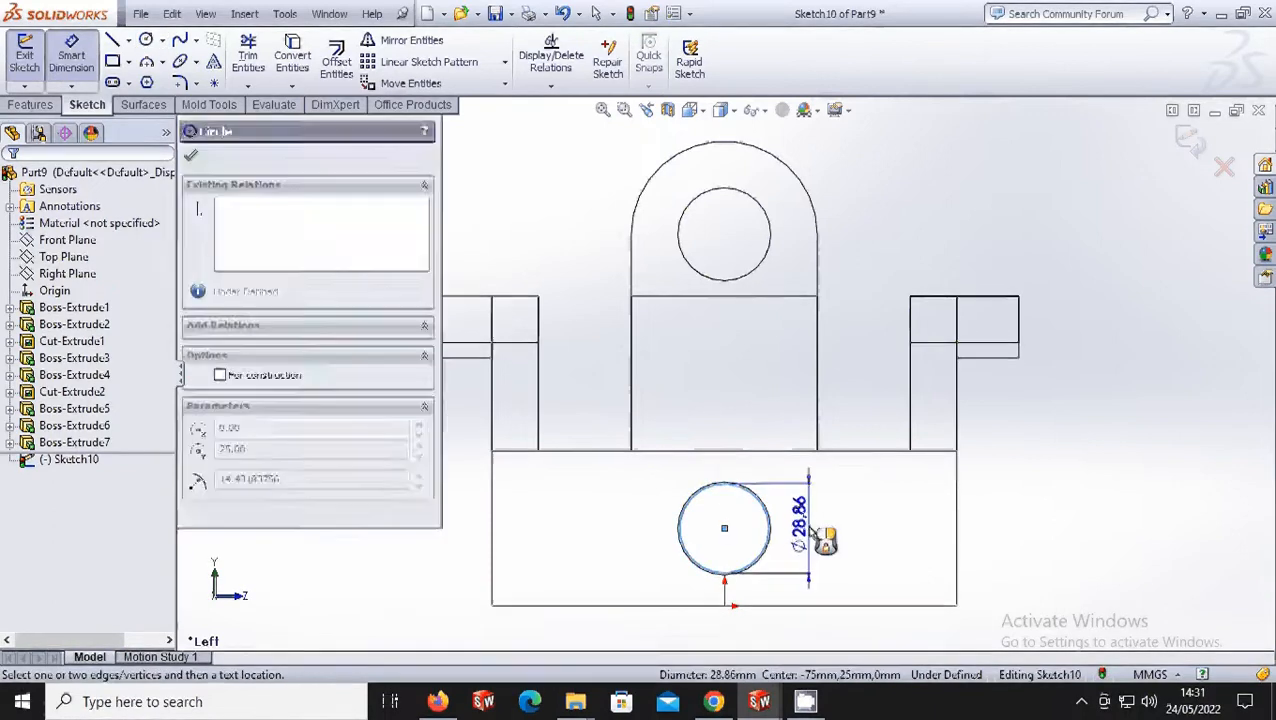
click(820, 538)
text(30)
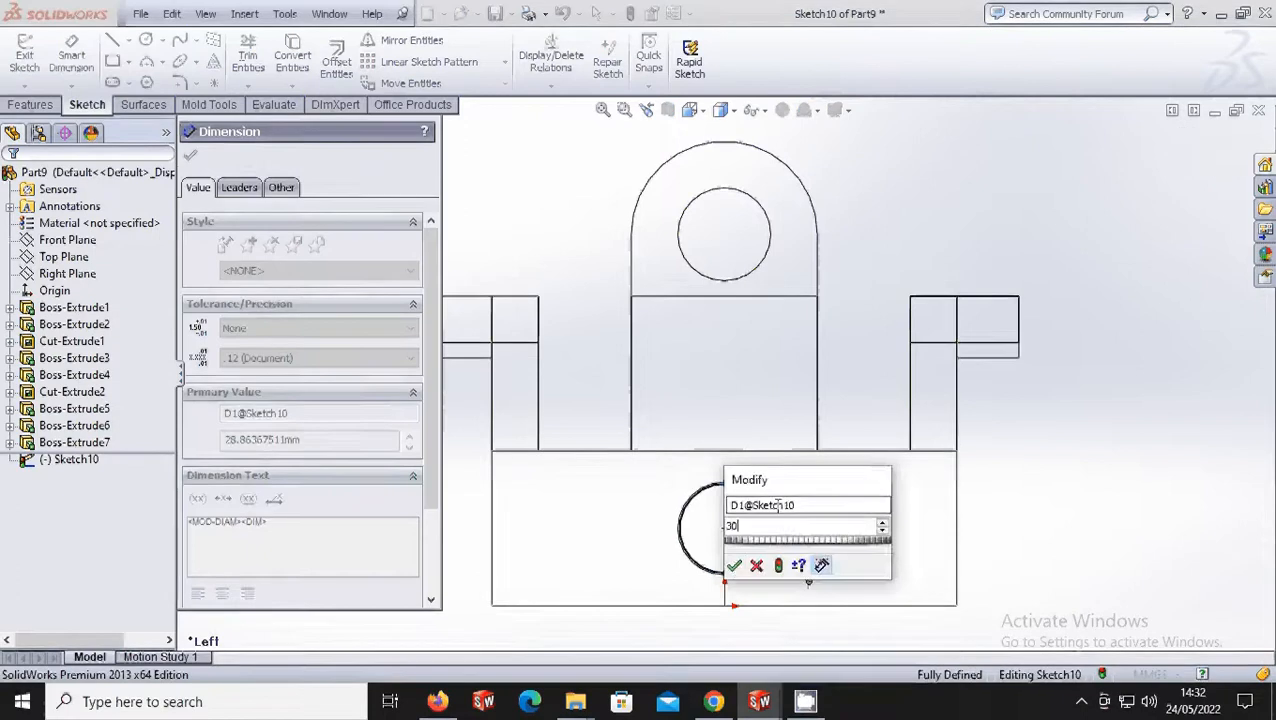
key(Return)
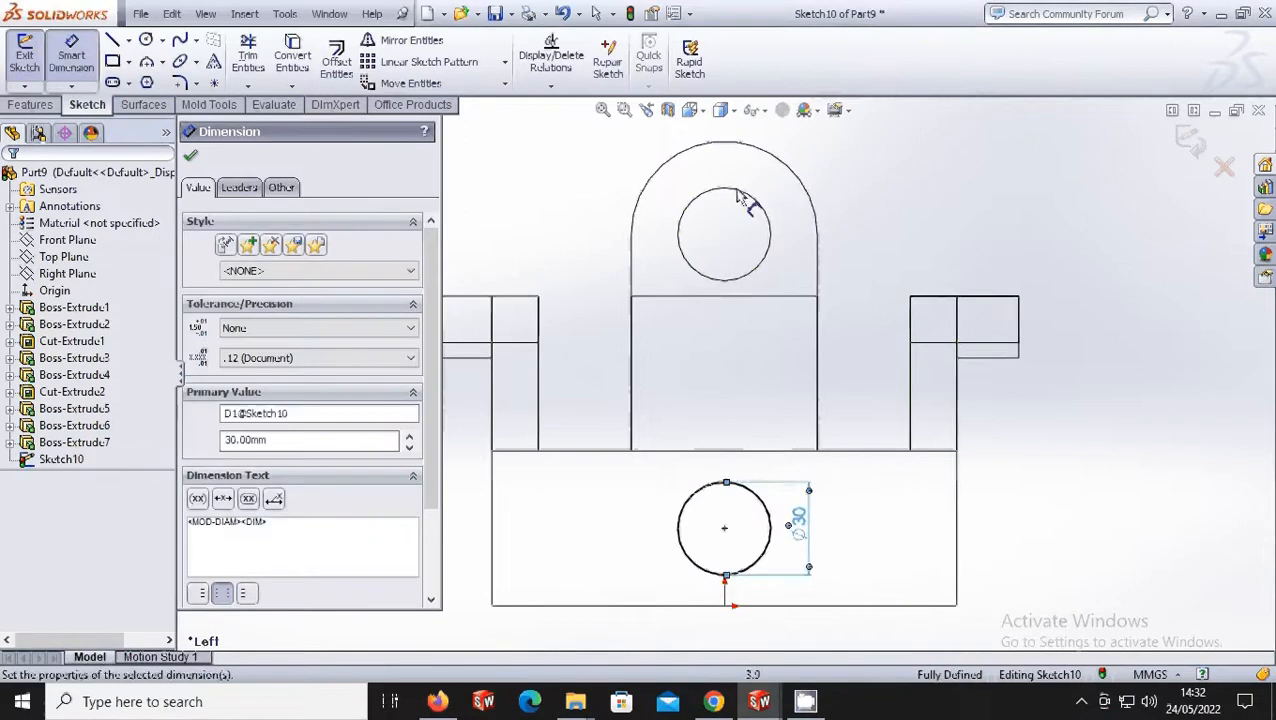
- Extrude the left side-face circle outward to a blind depth of 30 mm, checking the preview in isometric view
click(690, 110)
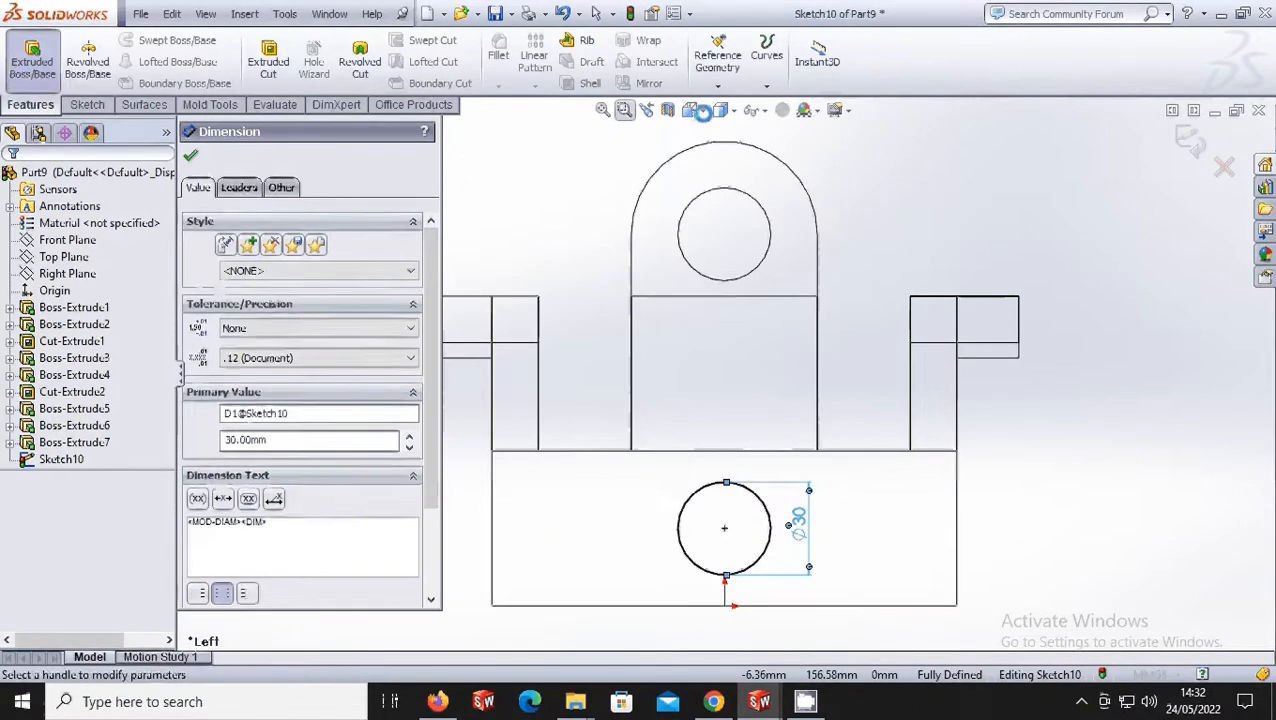
click(698, 112)
click(699, 114)
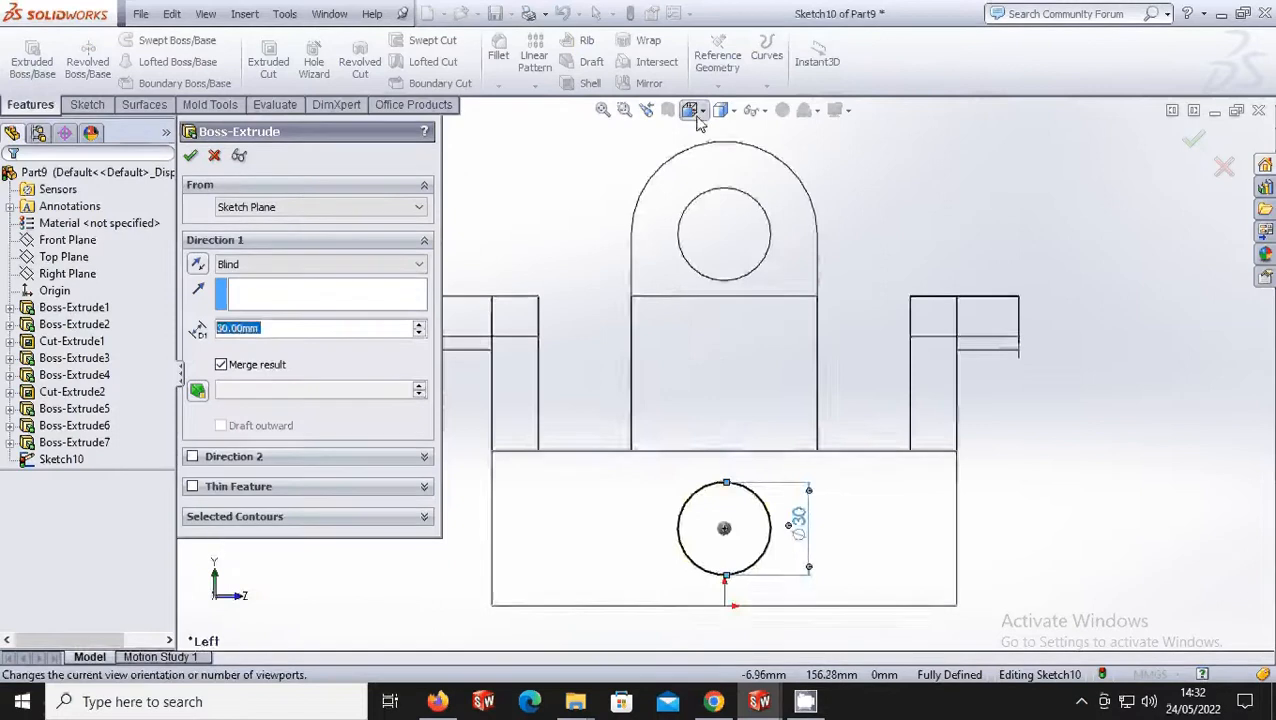
click(699, 114)
click(785, 159)
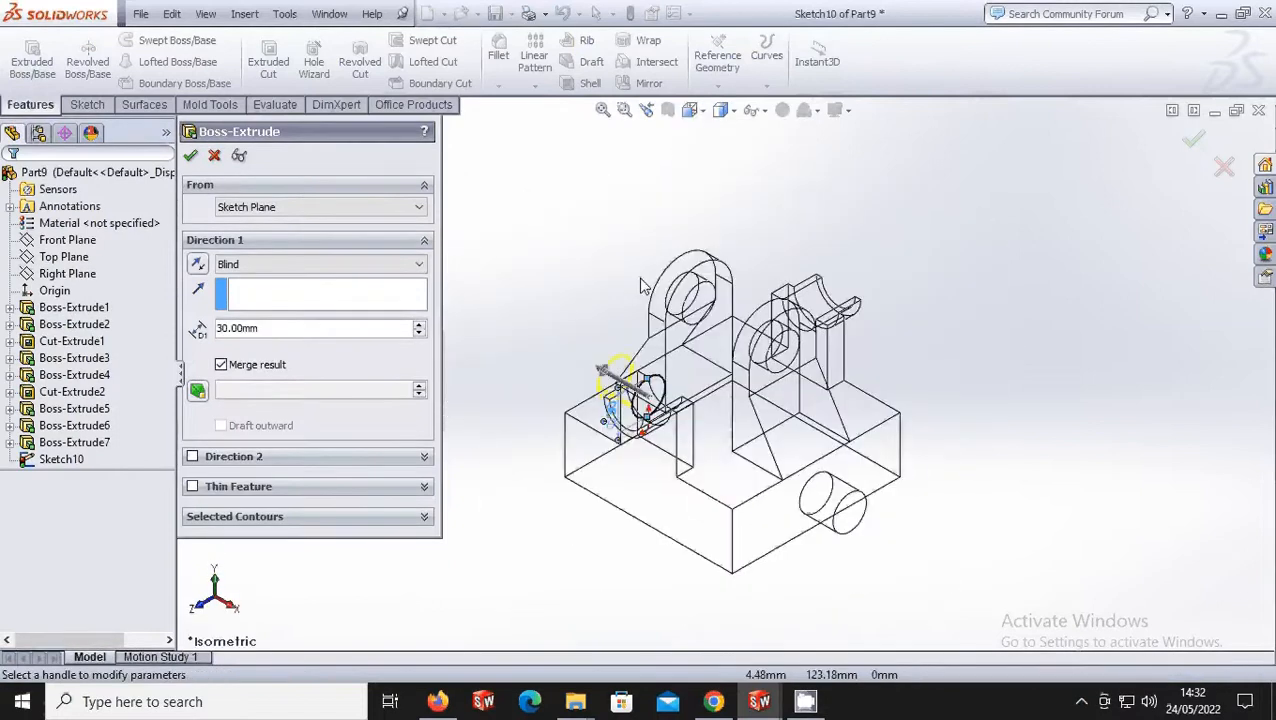
click(190, 156)
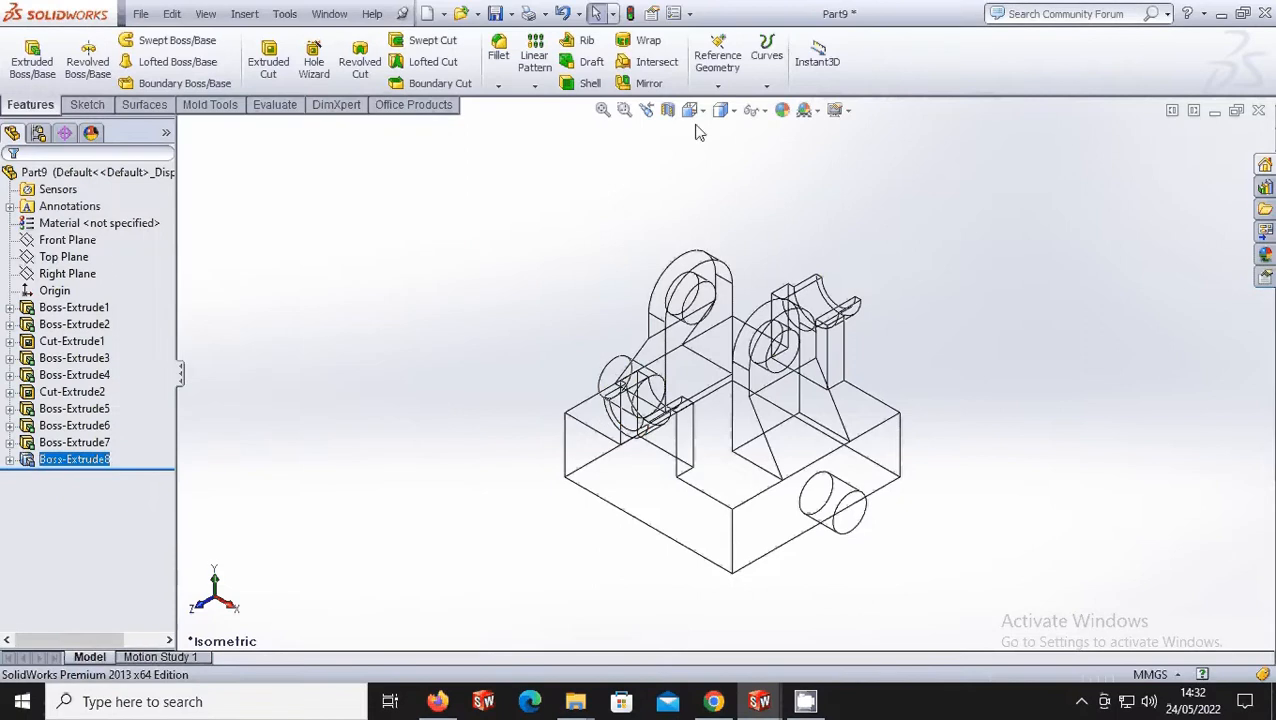
- Switch the model's display style to shaded with edges
click(699, 113)
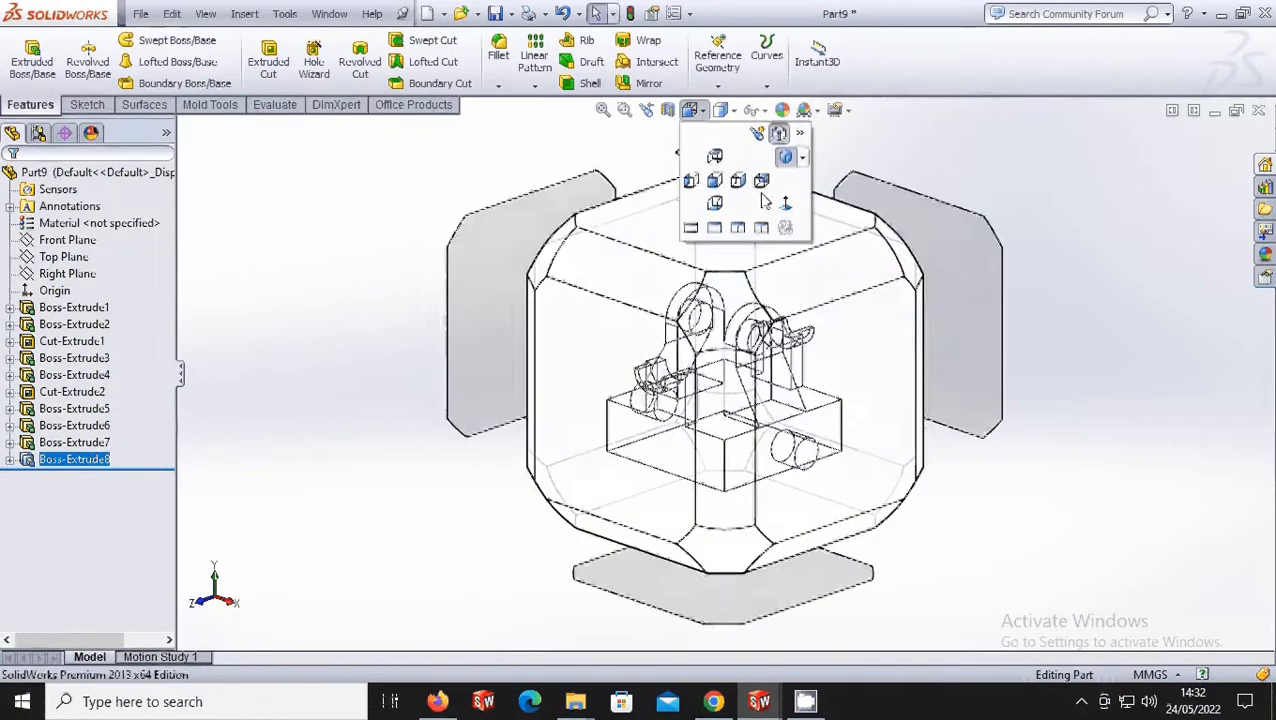
click(727, 110)
click(721, 152)
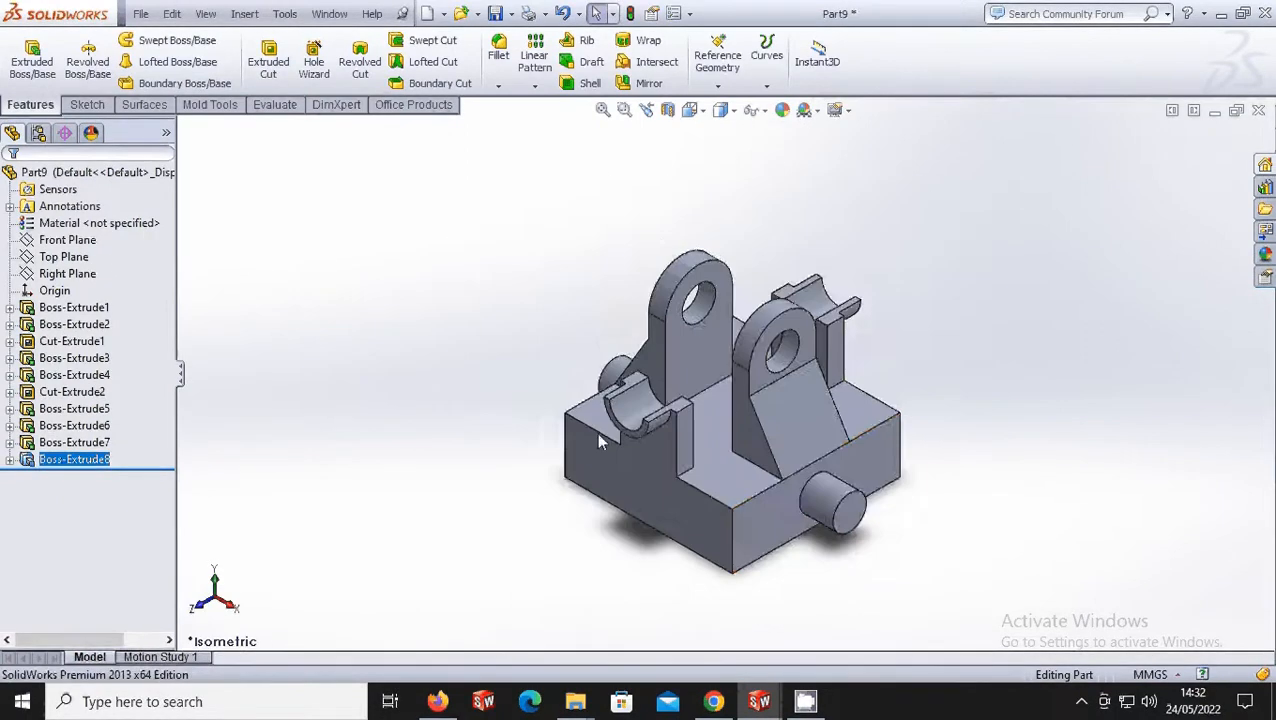
- Start a constant-radius fillet of 5 mm on the outer arc edge where the front half-ring boss meets its block
scroll(598, 438, up, 2)
scroll(750, 440, down, 2)
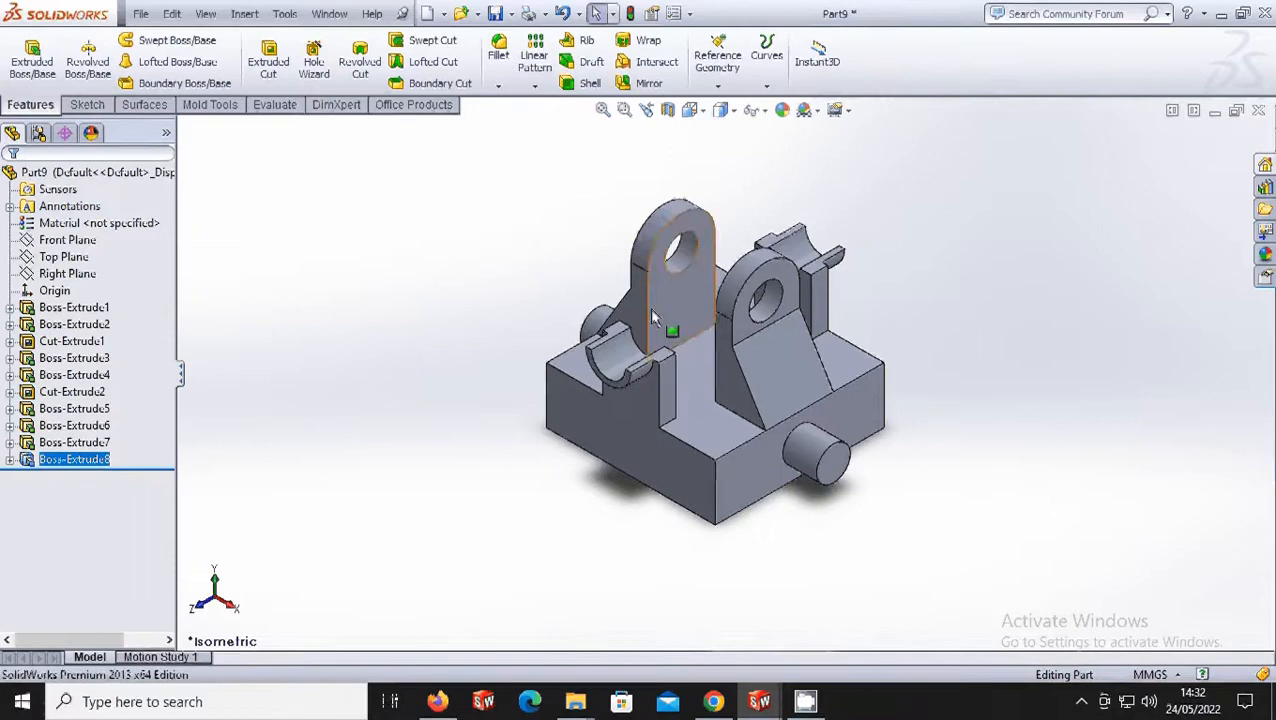
scroll(649, 307, down, 3)
click(662, 408)
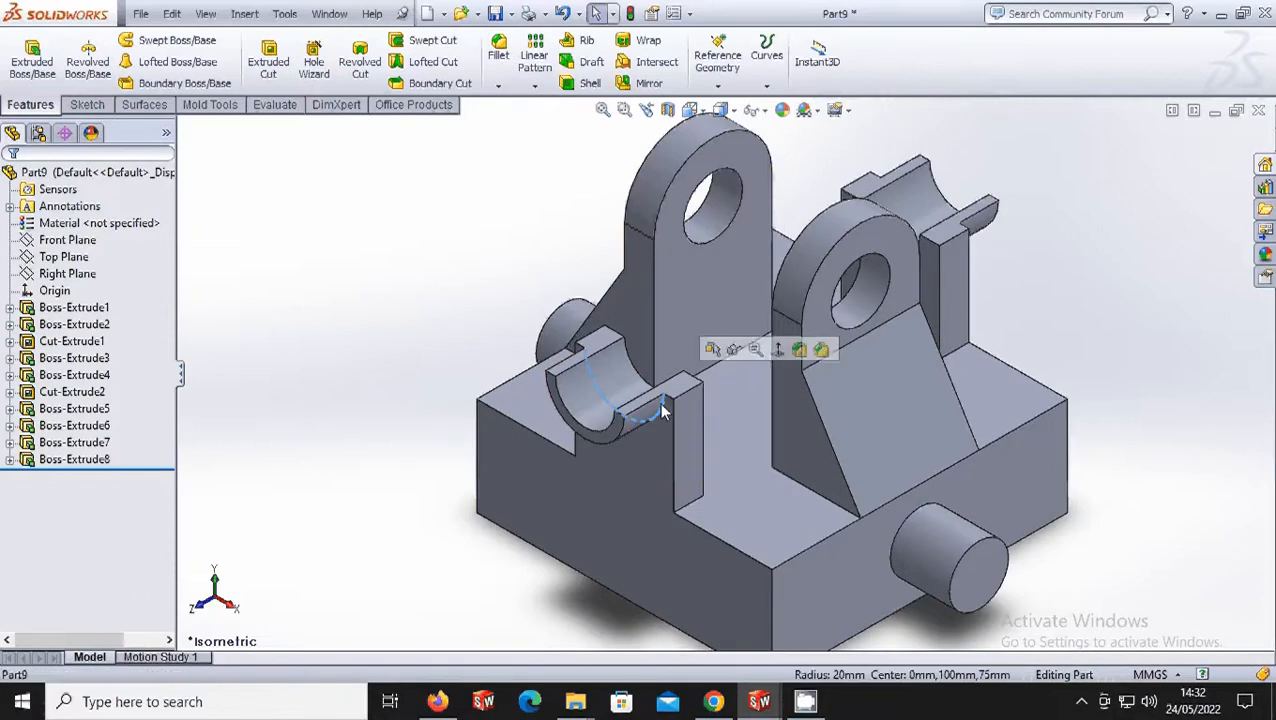
click(498, 55)
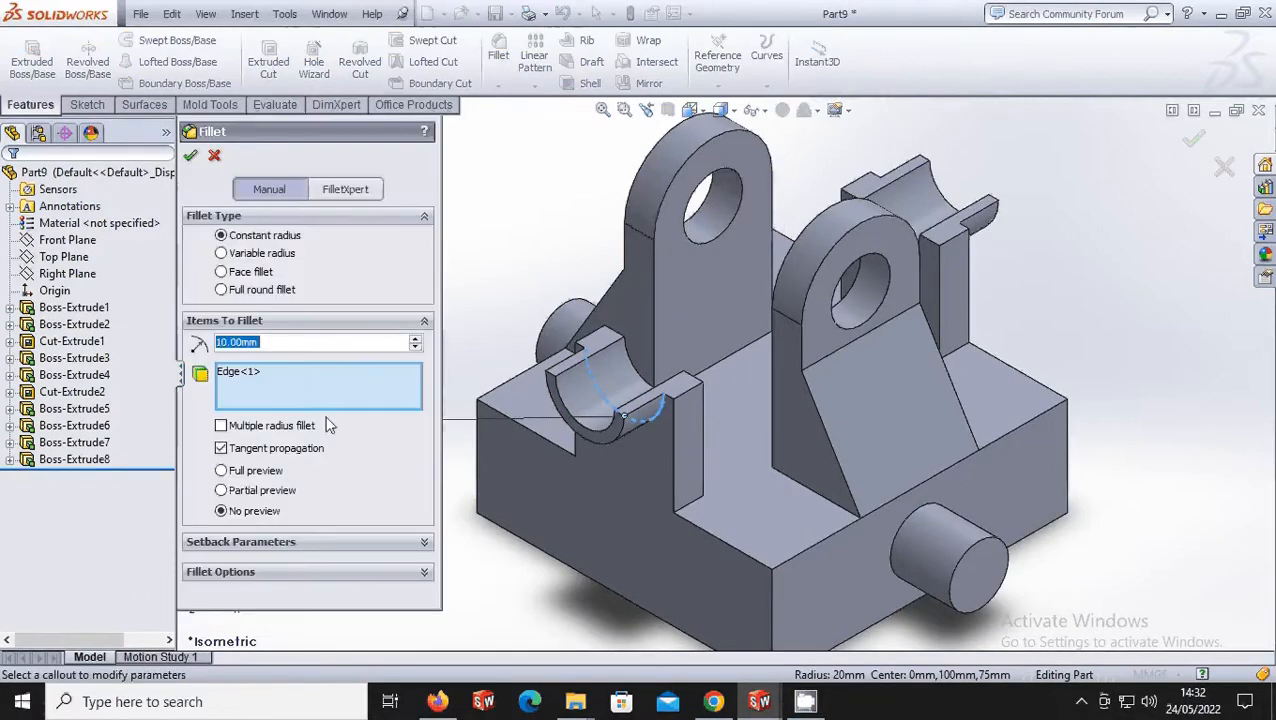
text(5)
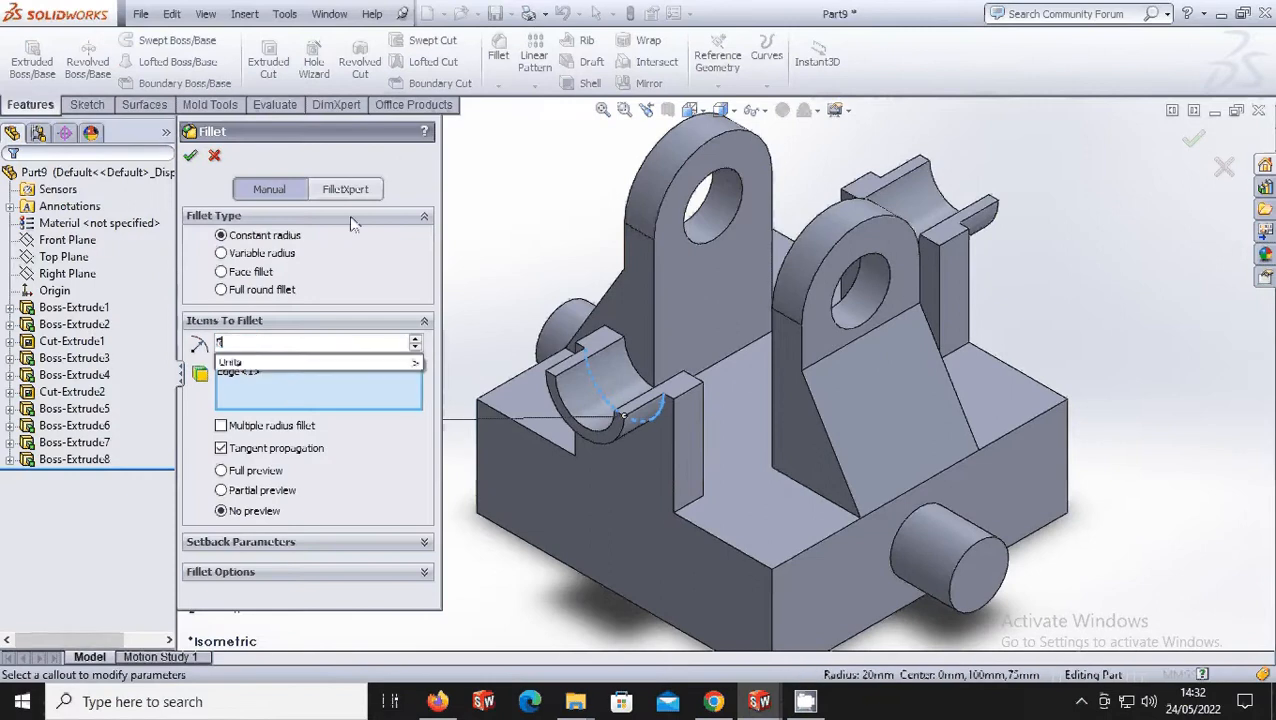
key(Return)
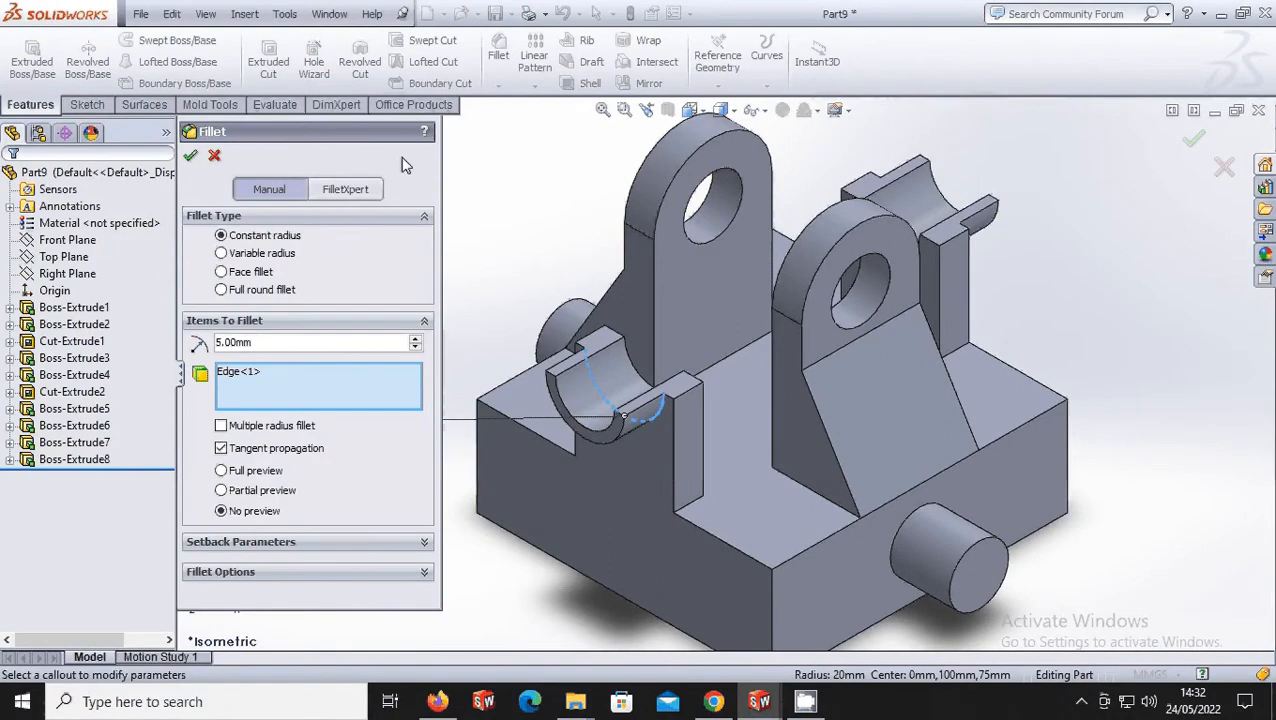
- Add the front block's inner vertical, top and notch arc edges to the 5 mm fillet
click(702, 445)
click(695, 385)
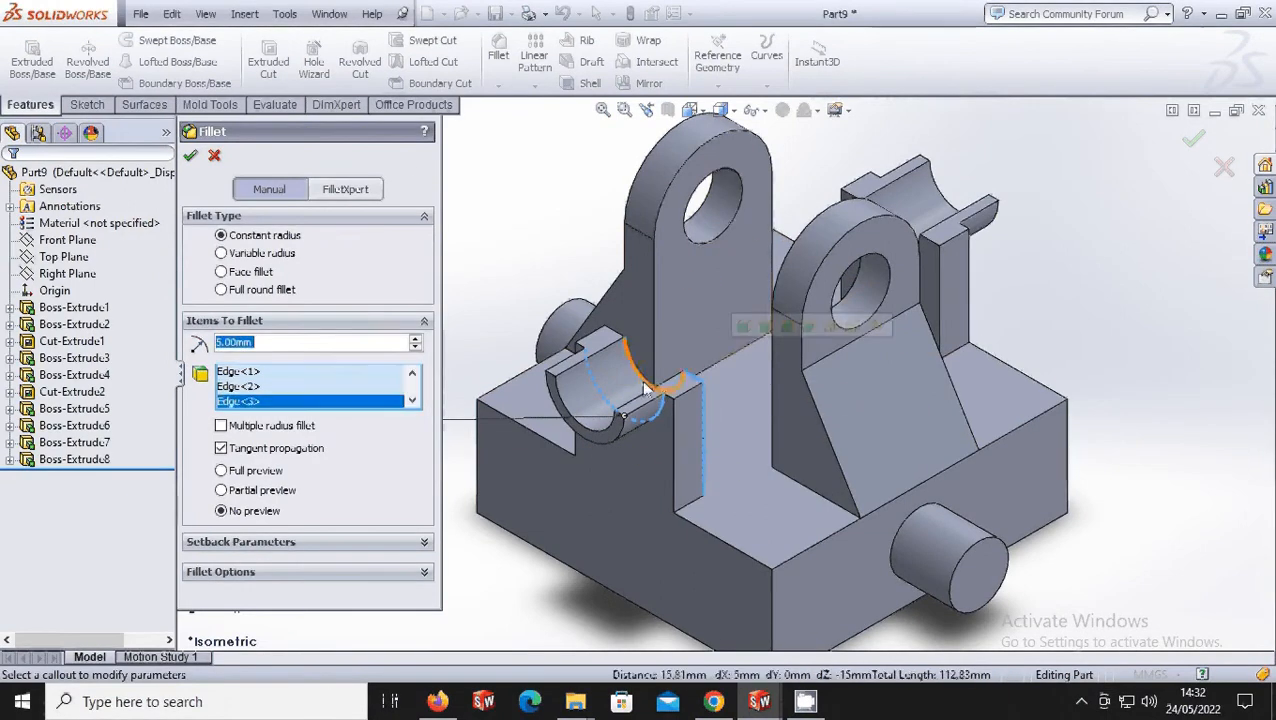
click(645, 388)
click(616, 335)
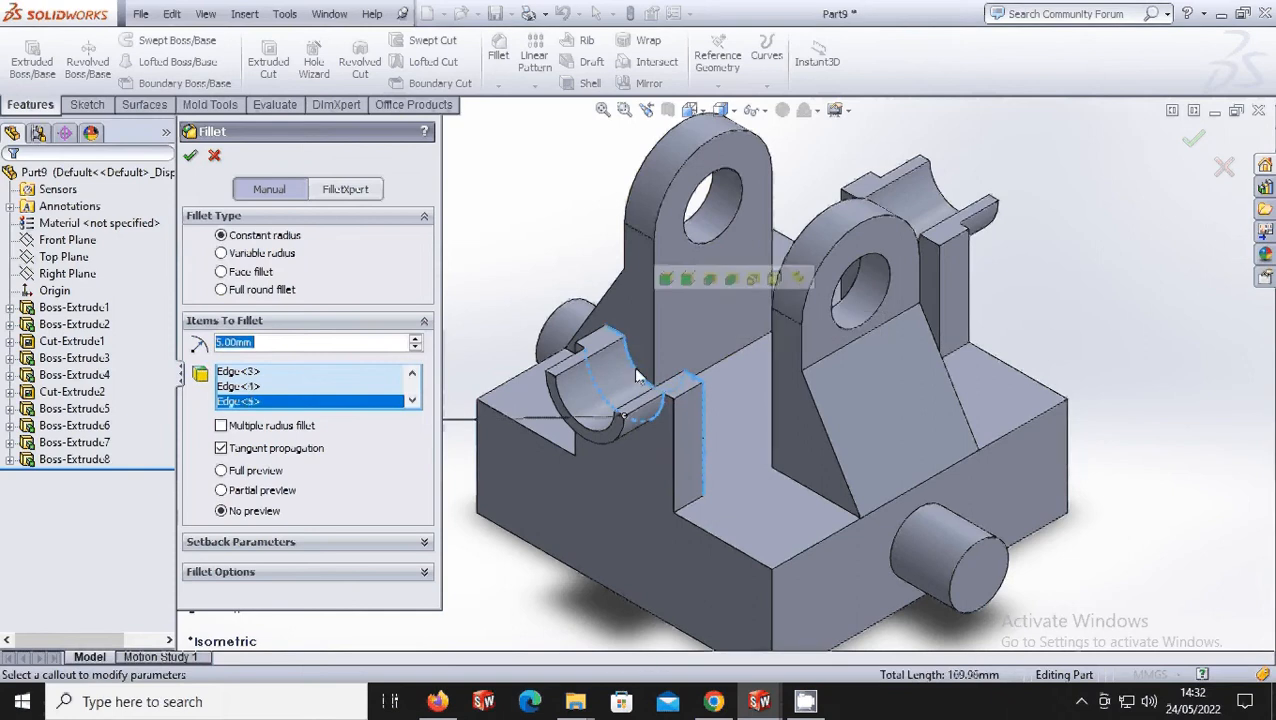
scroll(640, 376, up, 1)
middle_drag(640, 376, 870, 390)
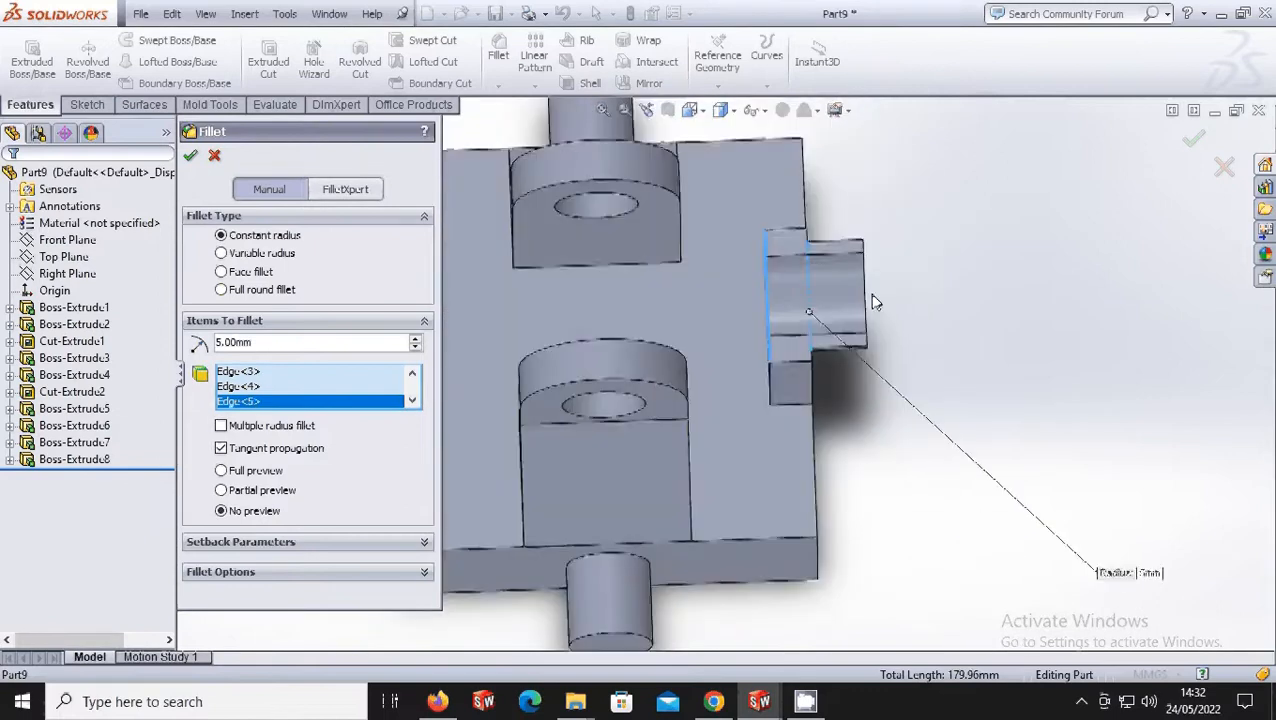
click(775, 383)
- Add the rear half-ring block's inner vertical, top and notch arc edges to the 5 mm fillet
middle_drag(769, 384, 718, 478)
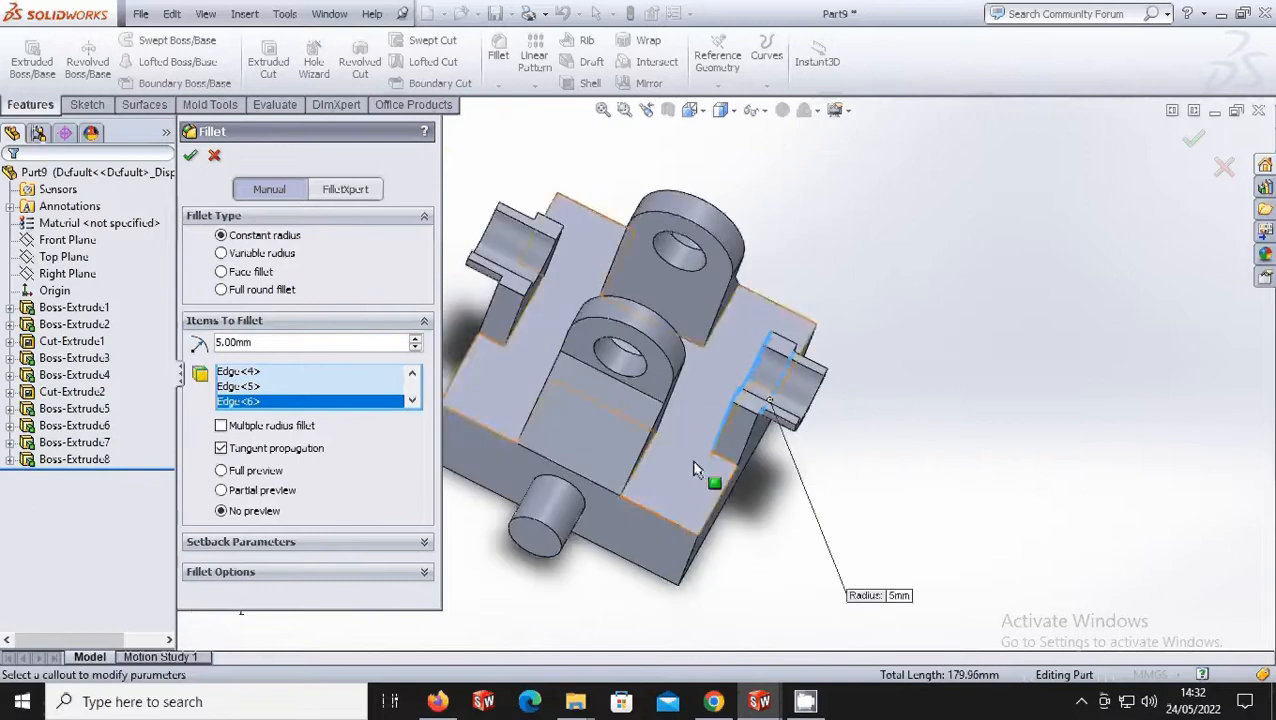
click(528, 305)
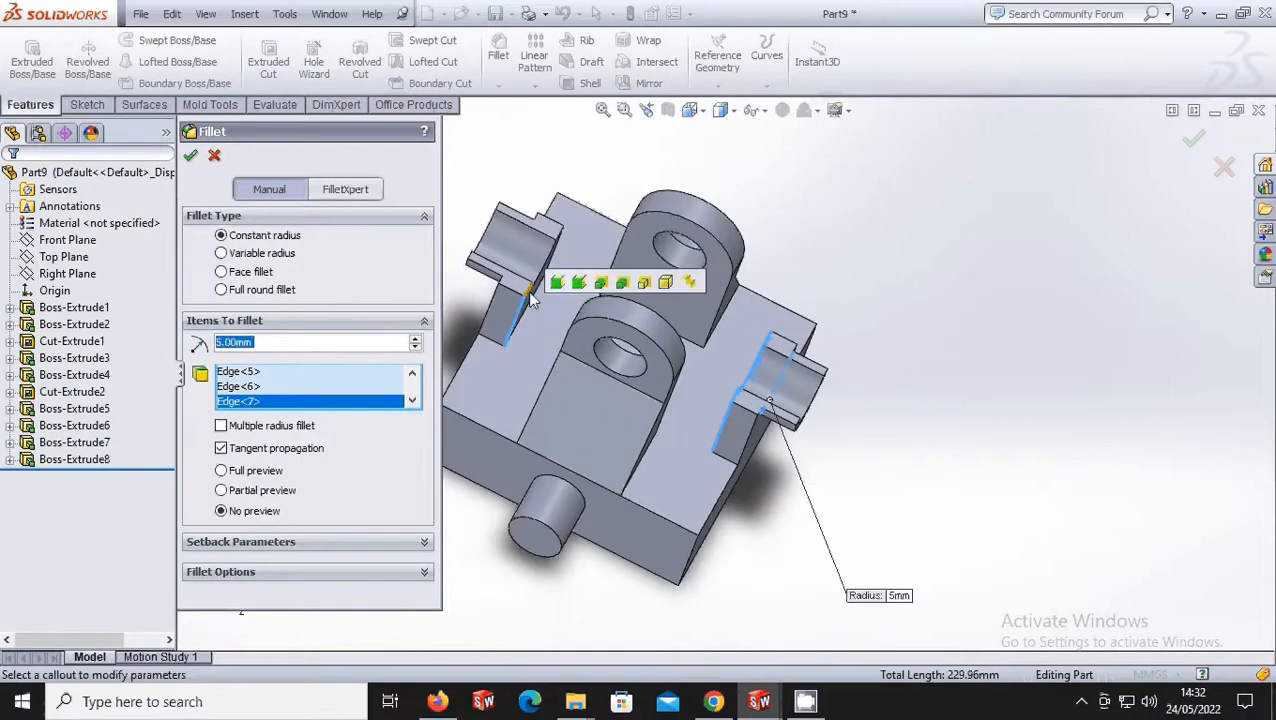
click(552, 240)
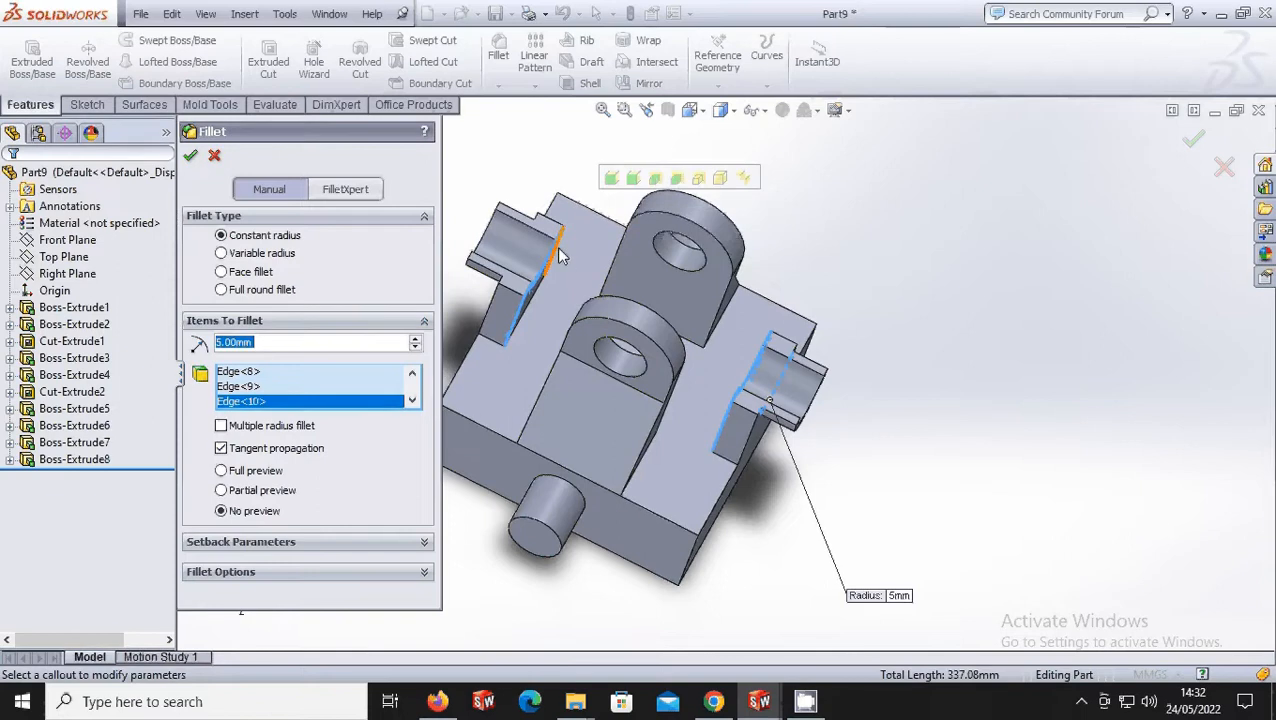
click(547, 277)
click(490, 332)
middle_drag(490, 332, 510, 290)
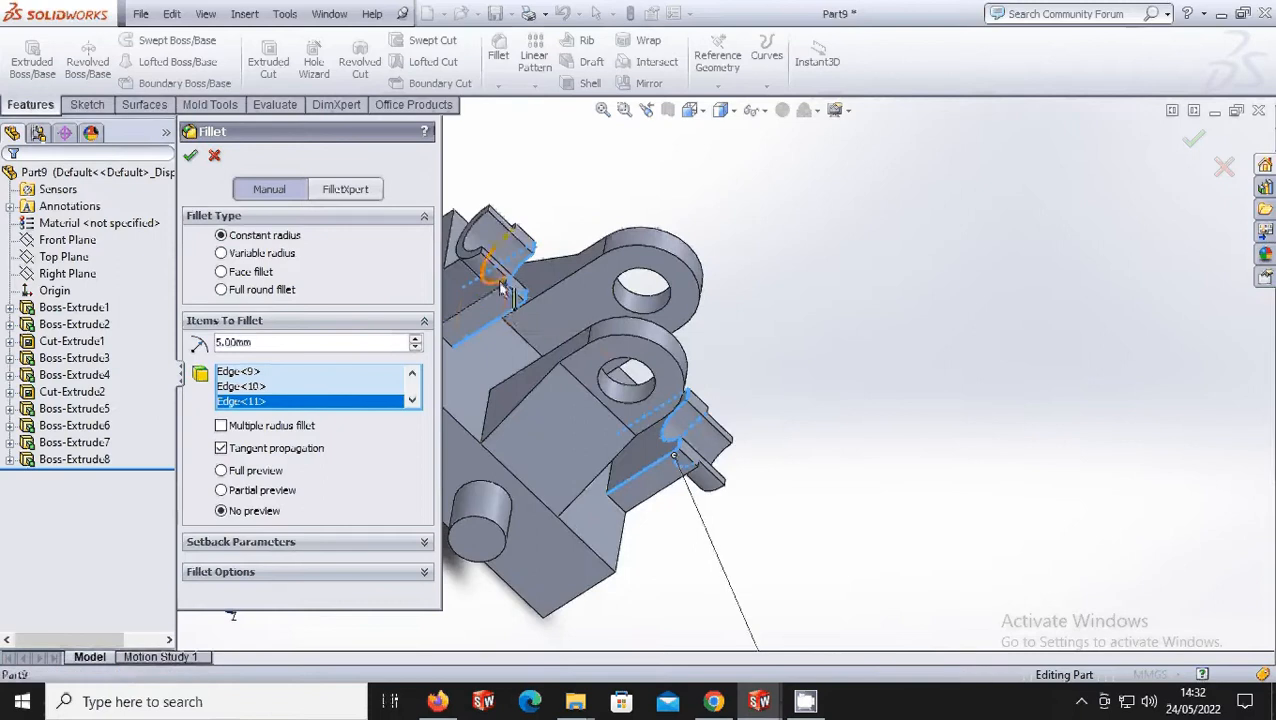
- Add the inner profile edges of both drilled uprights to the 5 mm fillet and apply it
click(498, 358)
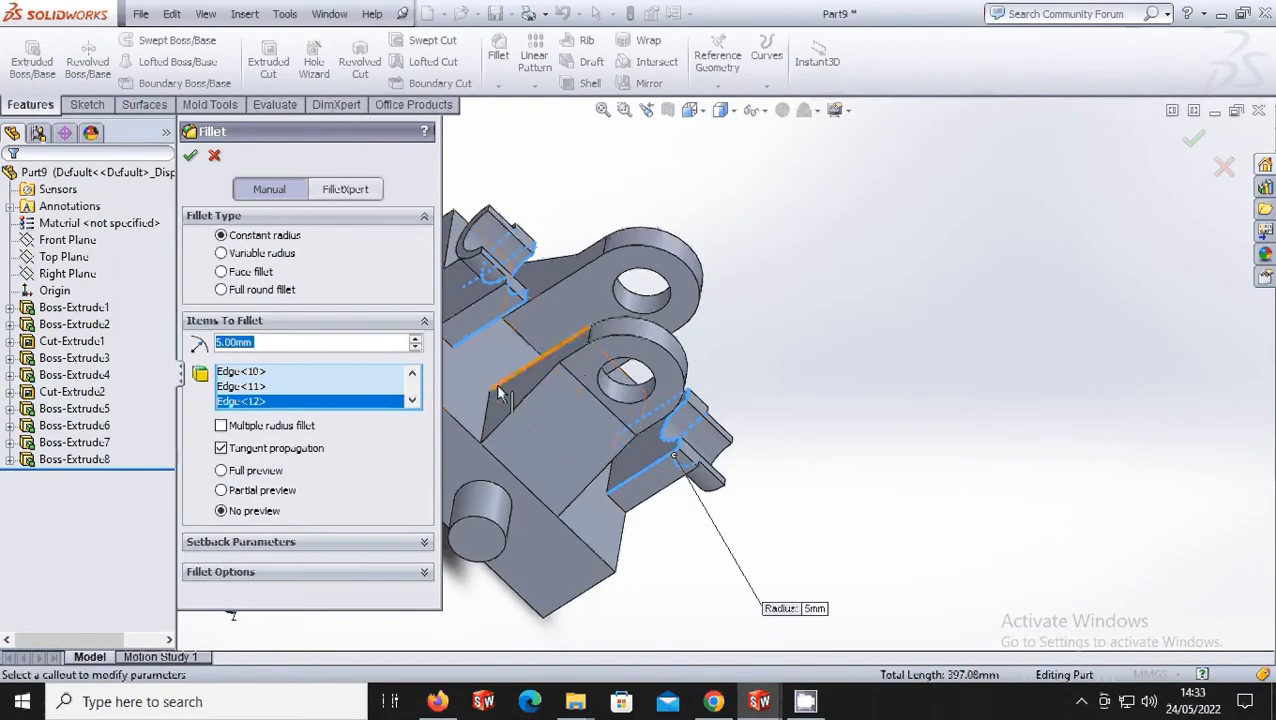
click(545, 305)
click(524, 297)
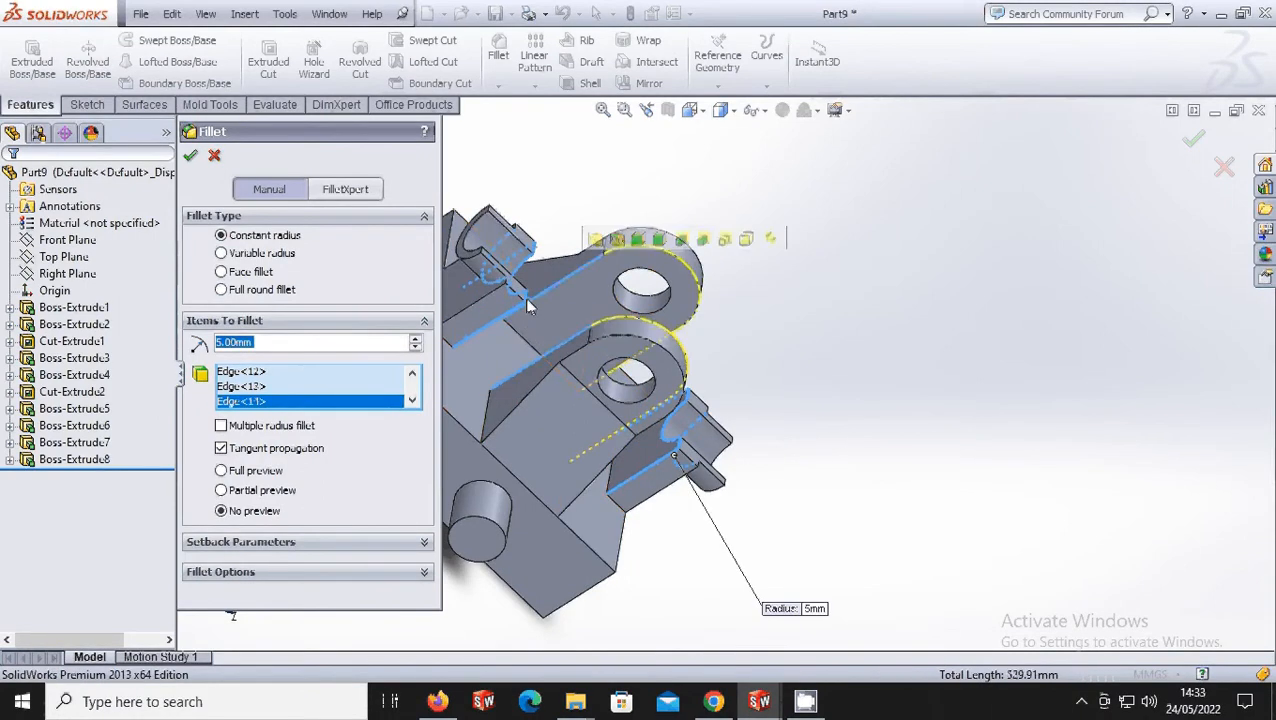
click(191, 156)
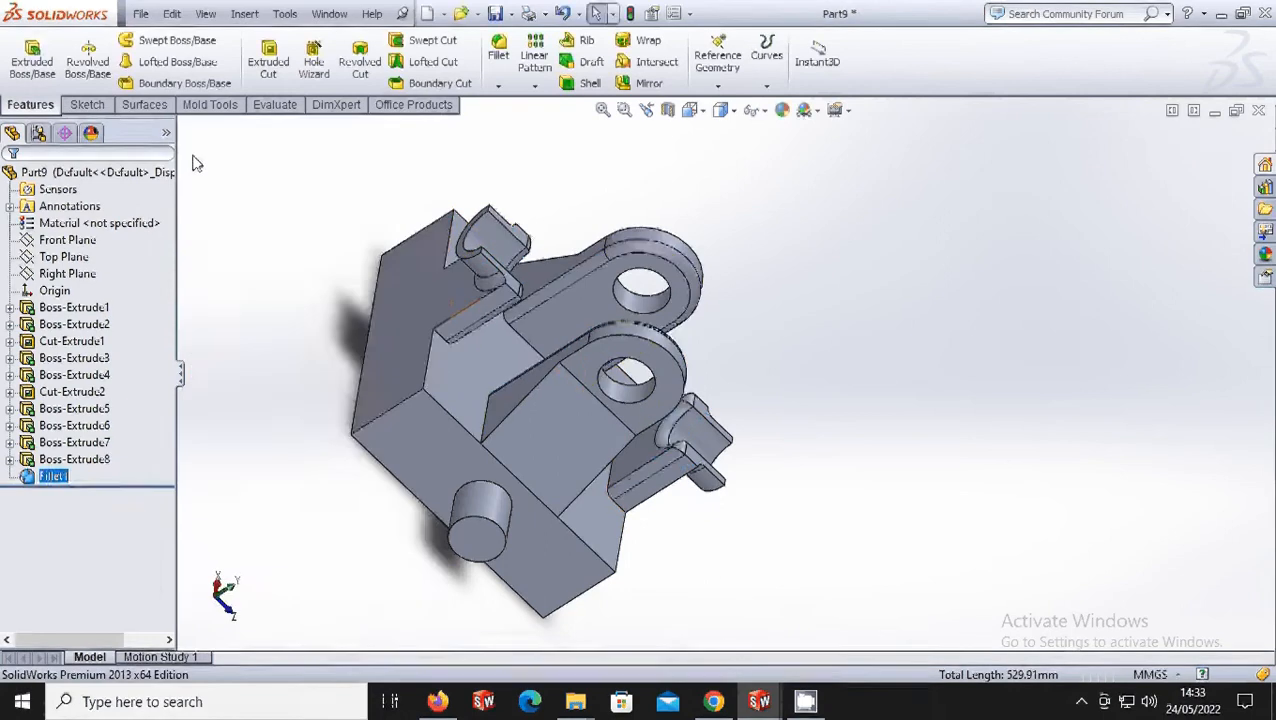
- Fillet the edges where both uprights and both half-ring blocks meet the base's top face with a 5 mm radius
click(691, 113)
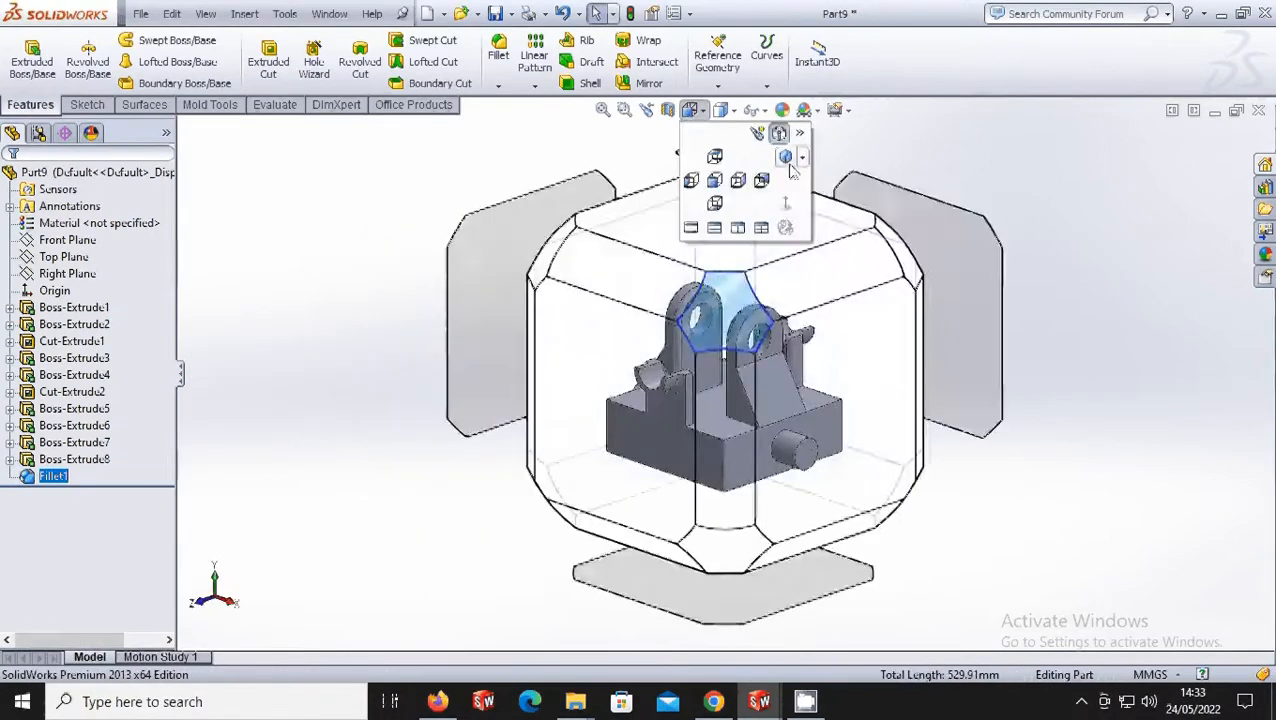
click(787, 294)
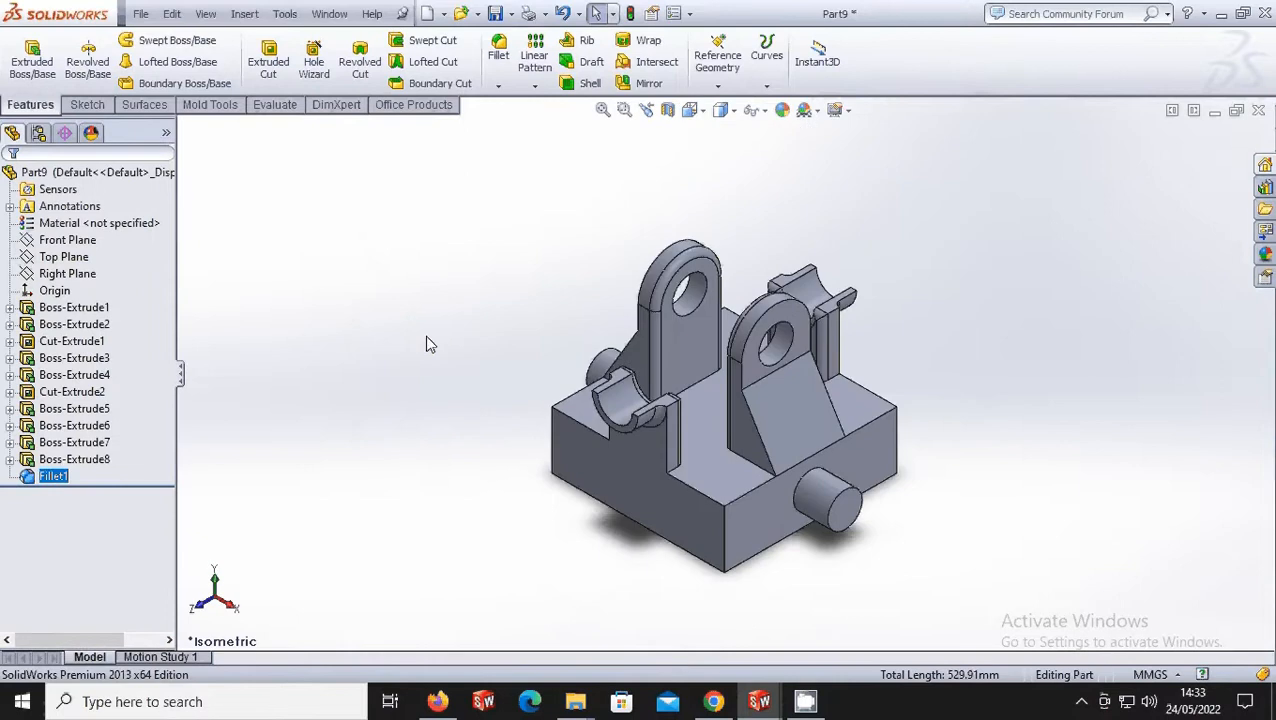
click(498, 50)
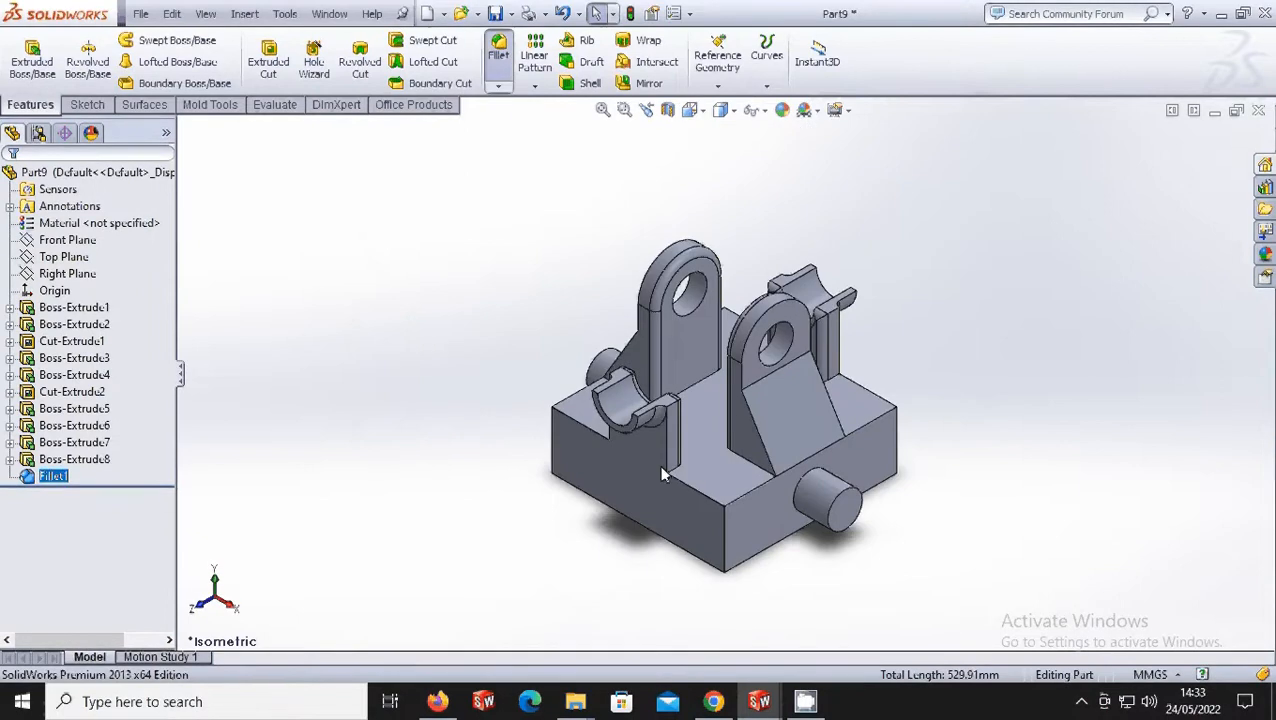
click(676, 472)
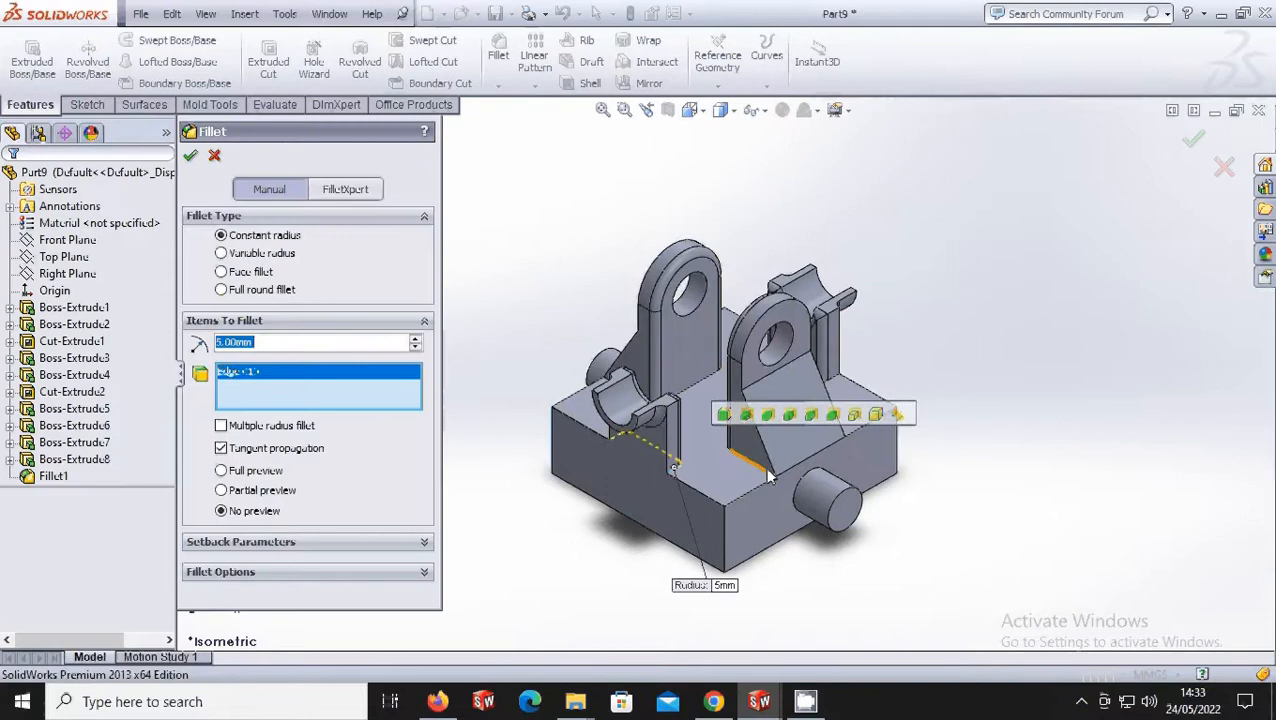
click(678, 445)
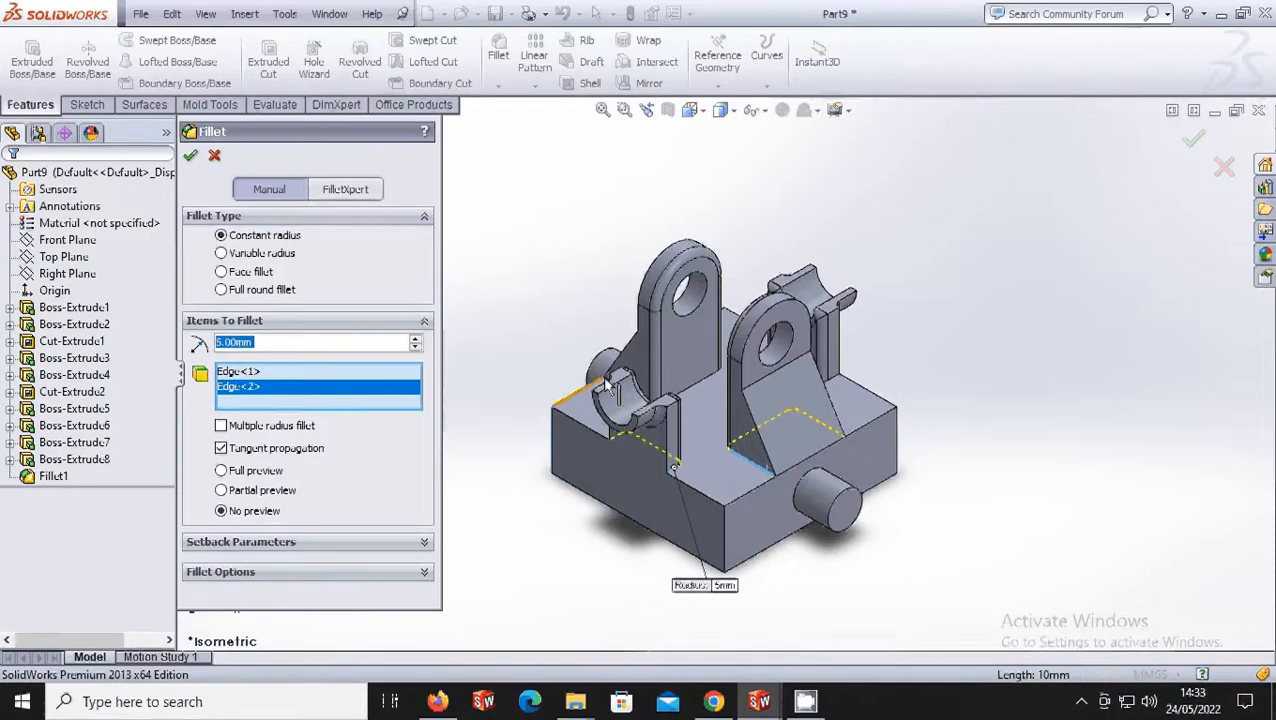
scroll(640, 386, down, 5)
click(652, 375)
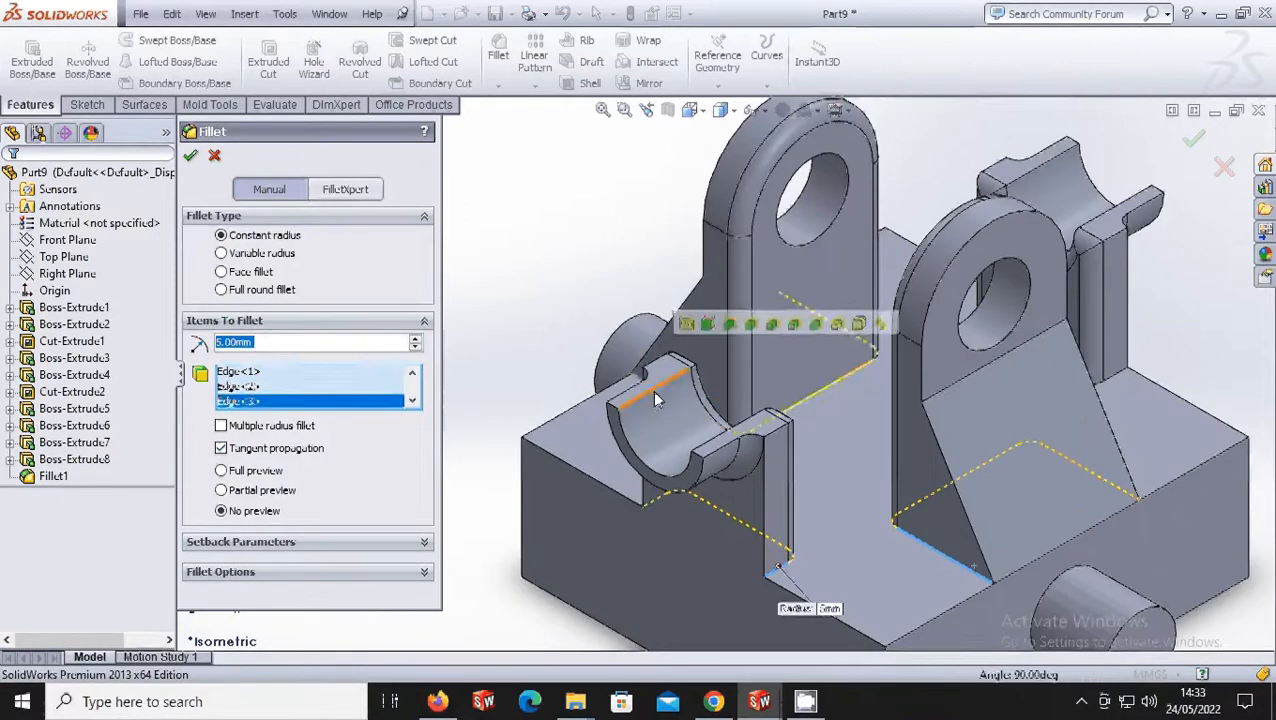
scroll(980, 455, up, 5)
scroll(900, 410, down, 3)
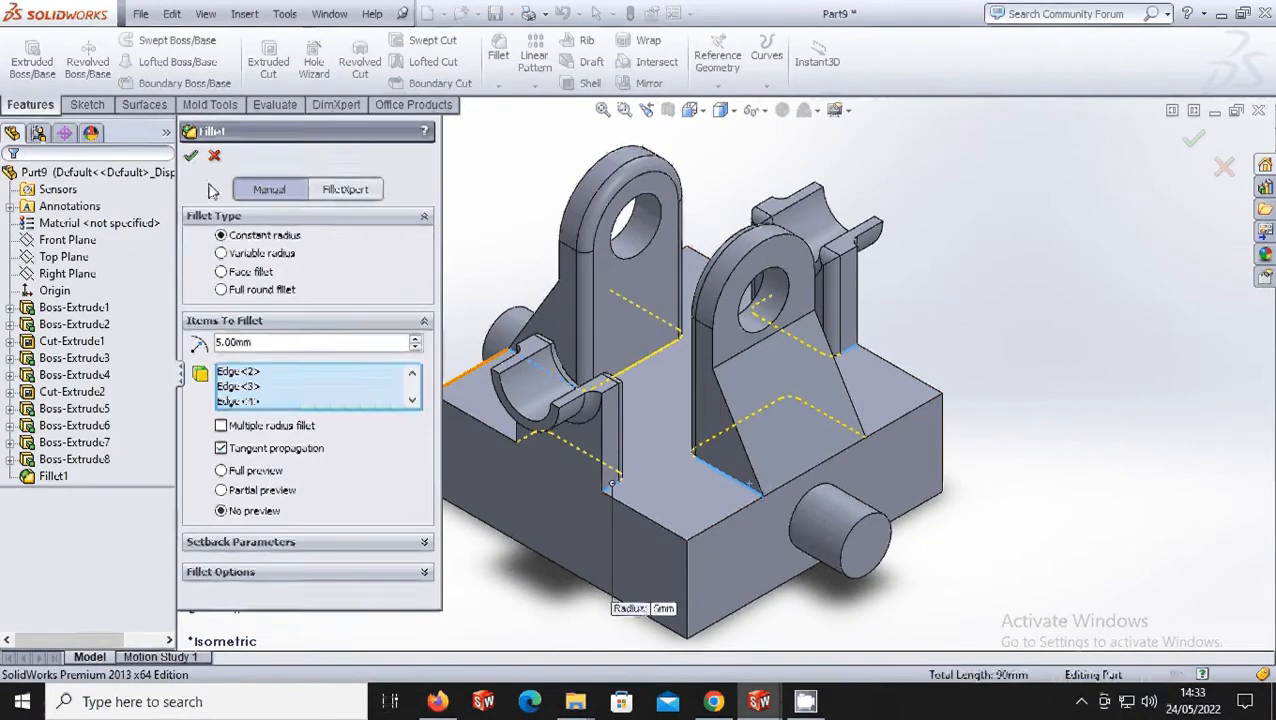
click(190, 155)
- Fillet the base's four vertical corner edges with a constant radius of 30 mm
scroll(726, 370, up, 3)
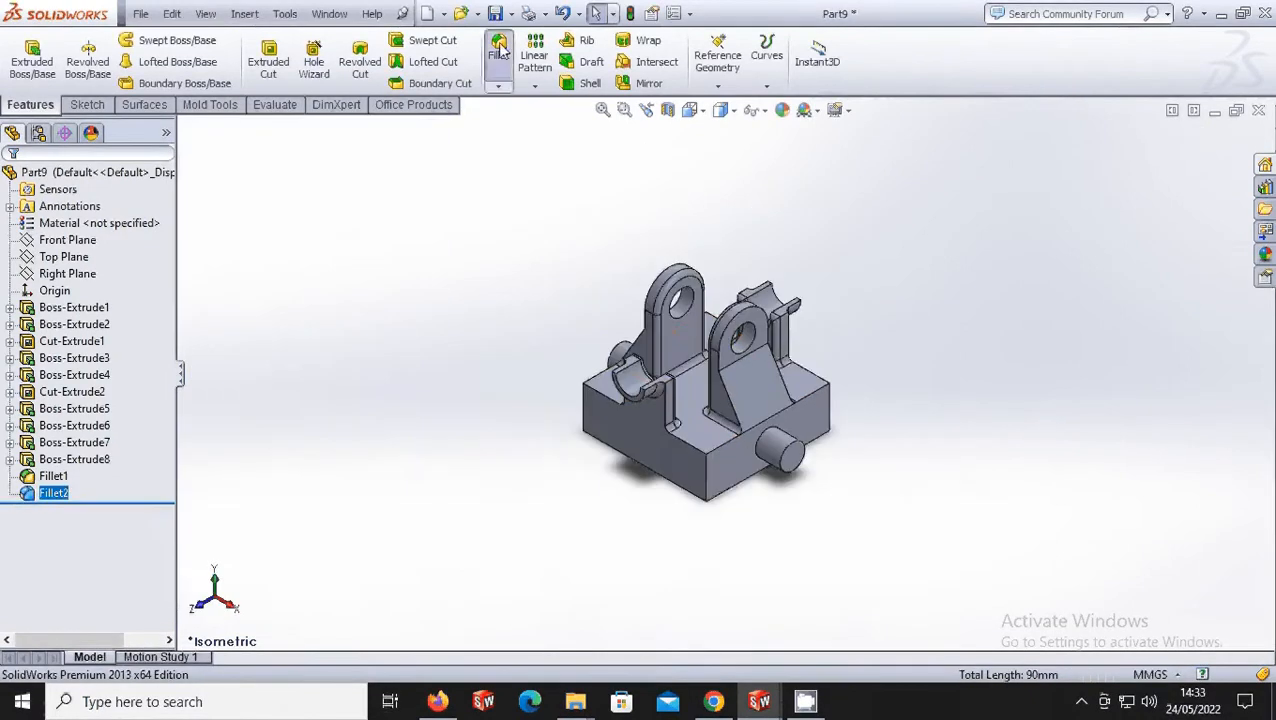
click(498, 55)
click(707, 462)
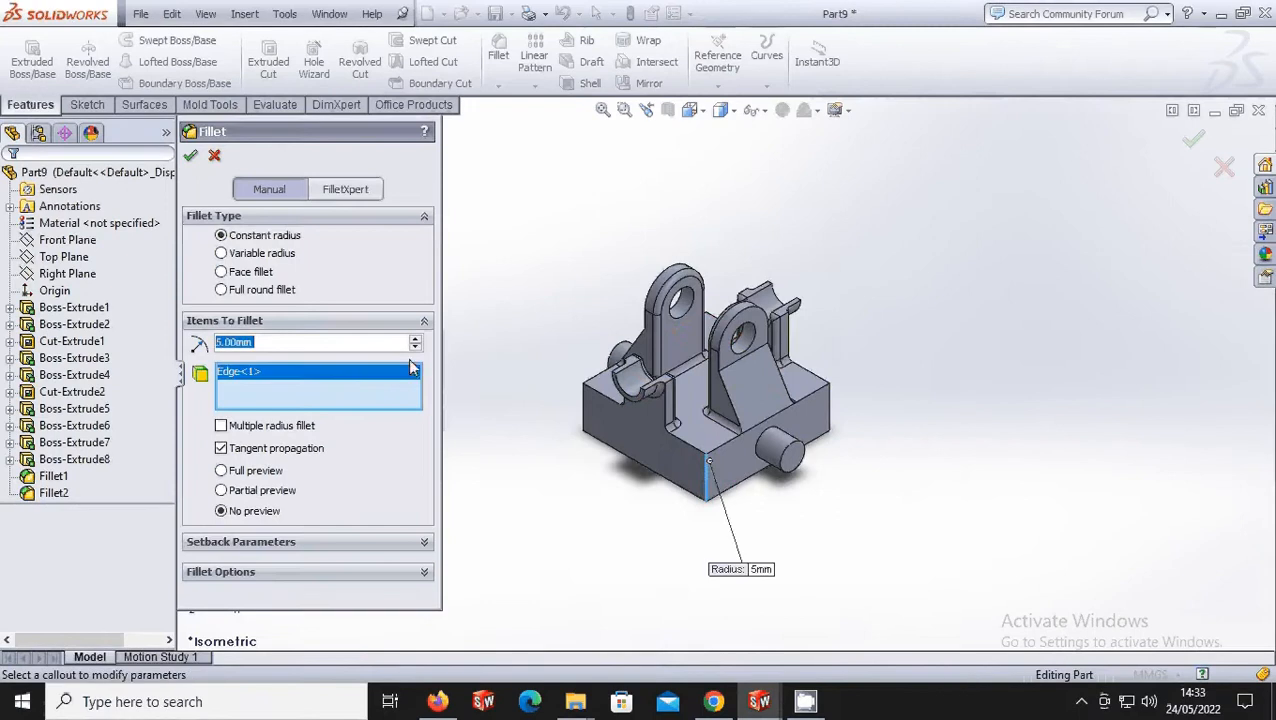
text(30)
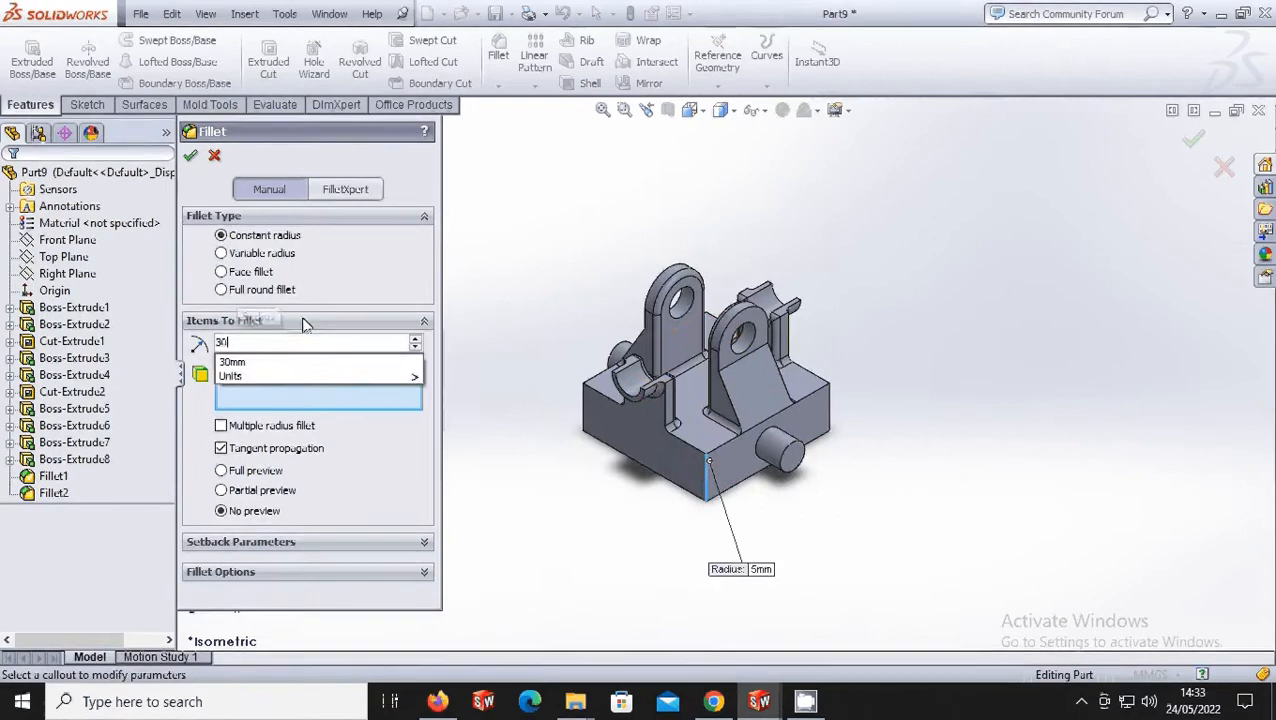
key(Return)
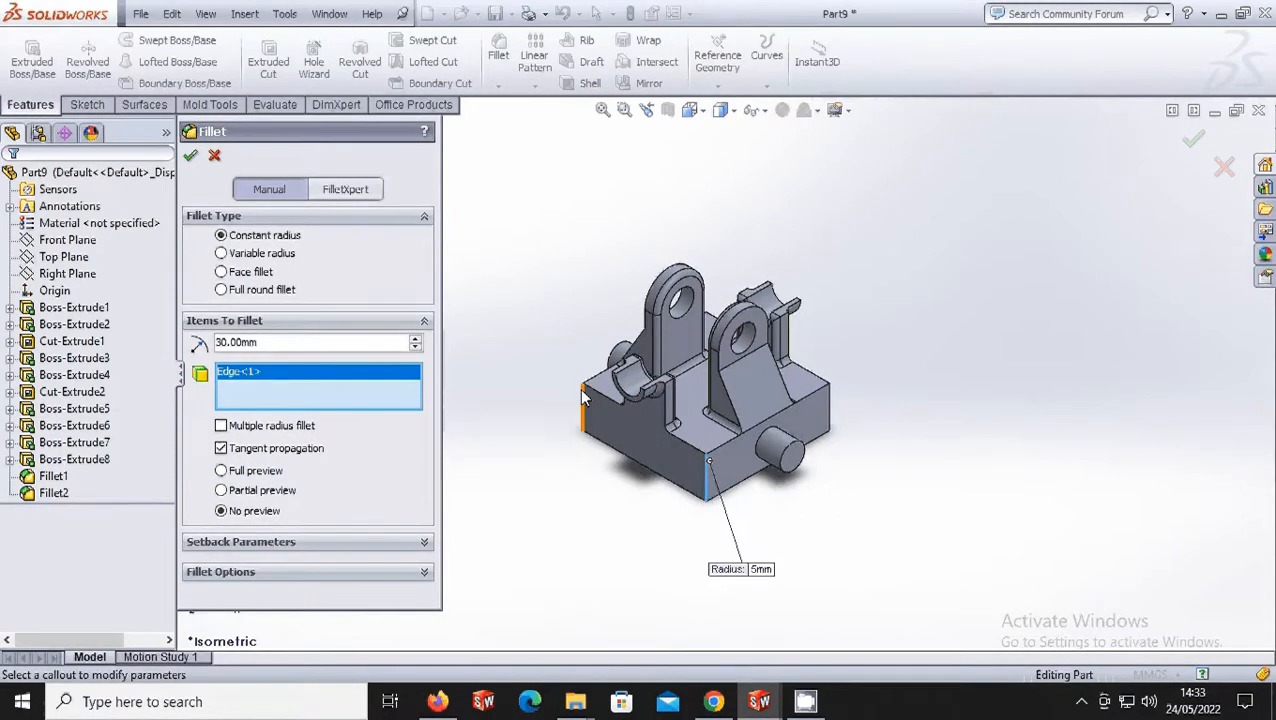
click(818, 426)
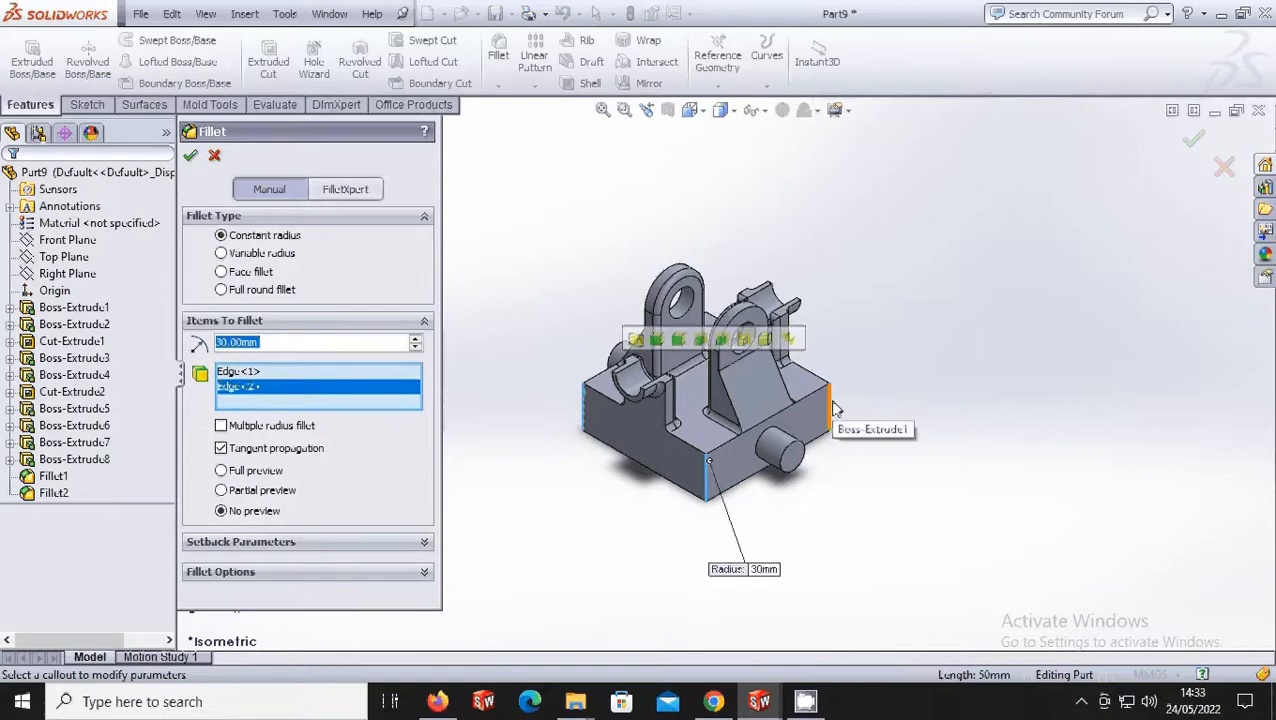
click(706, 325)
scroll(706, 325, down, 4)
mouse_move(706, 313)
middle_down()
mouse_move(678, 322)
mouse_move(728, 305)
middle_up()
click(724, 307)
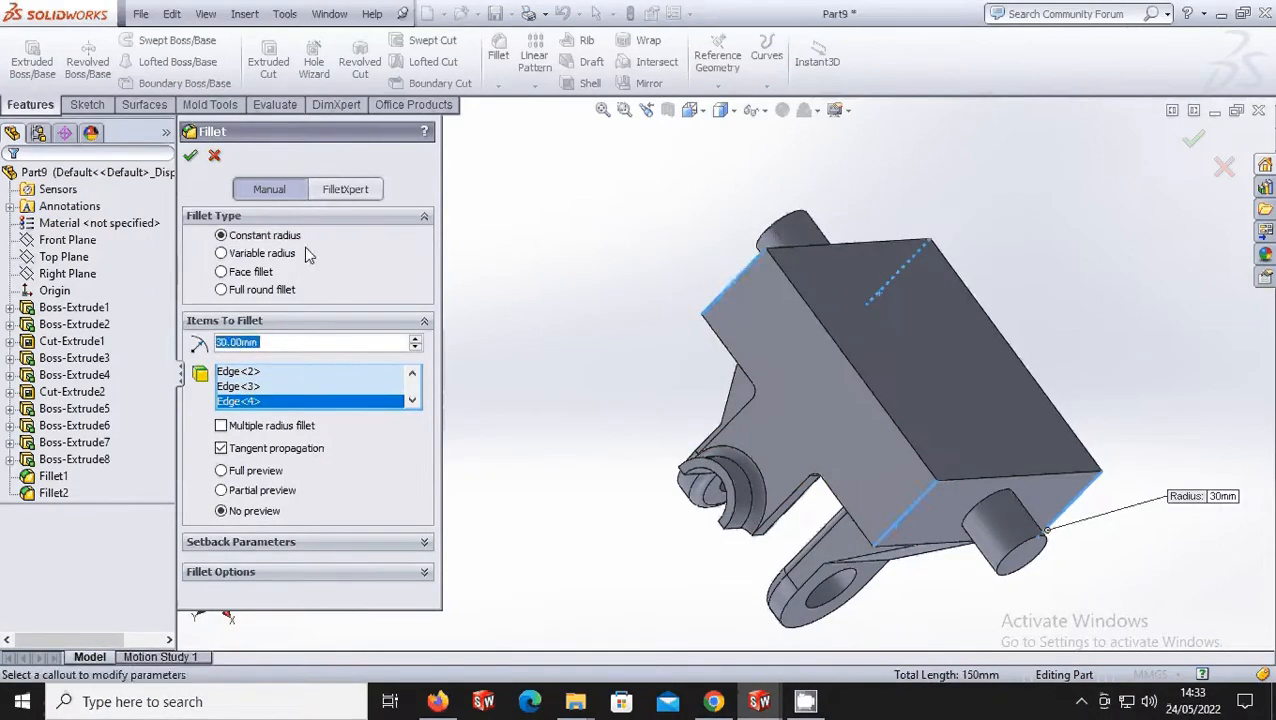
click(191, 156)
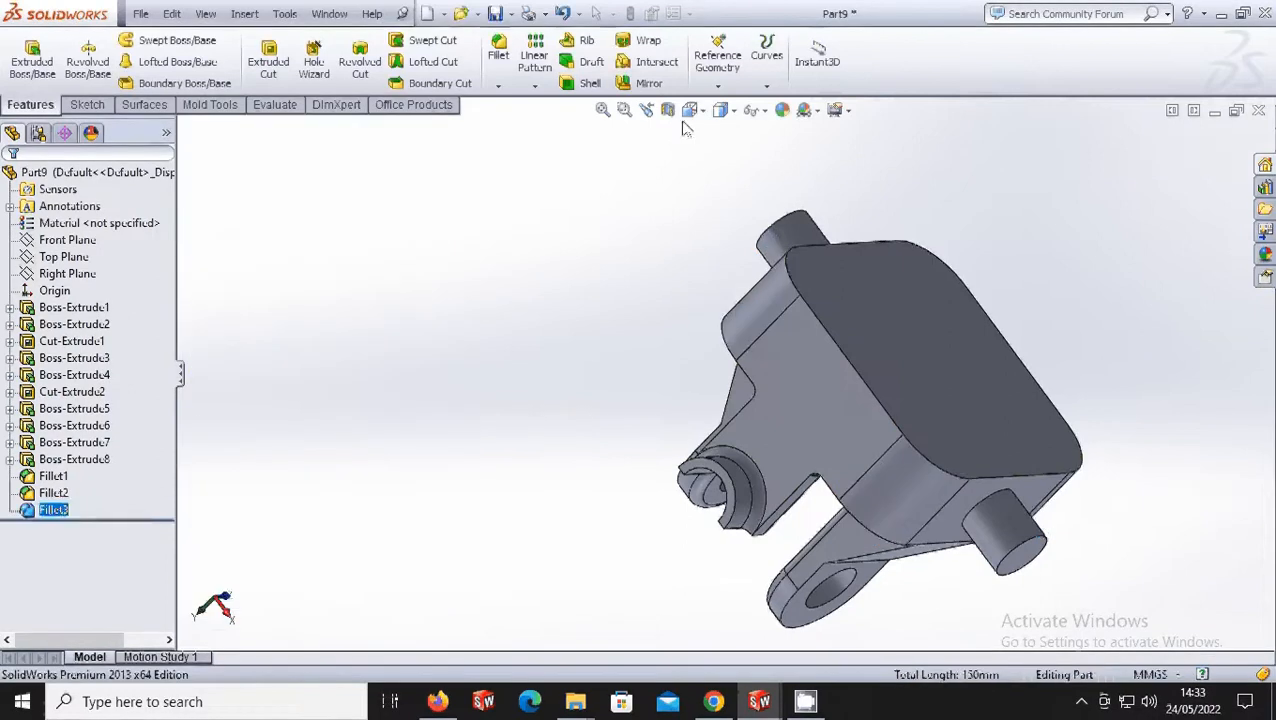
- Fillet the outer end and root edges of both cylindrical side bosses with a 5 mm radius
click(692, 110)
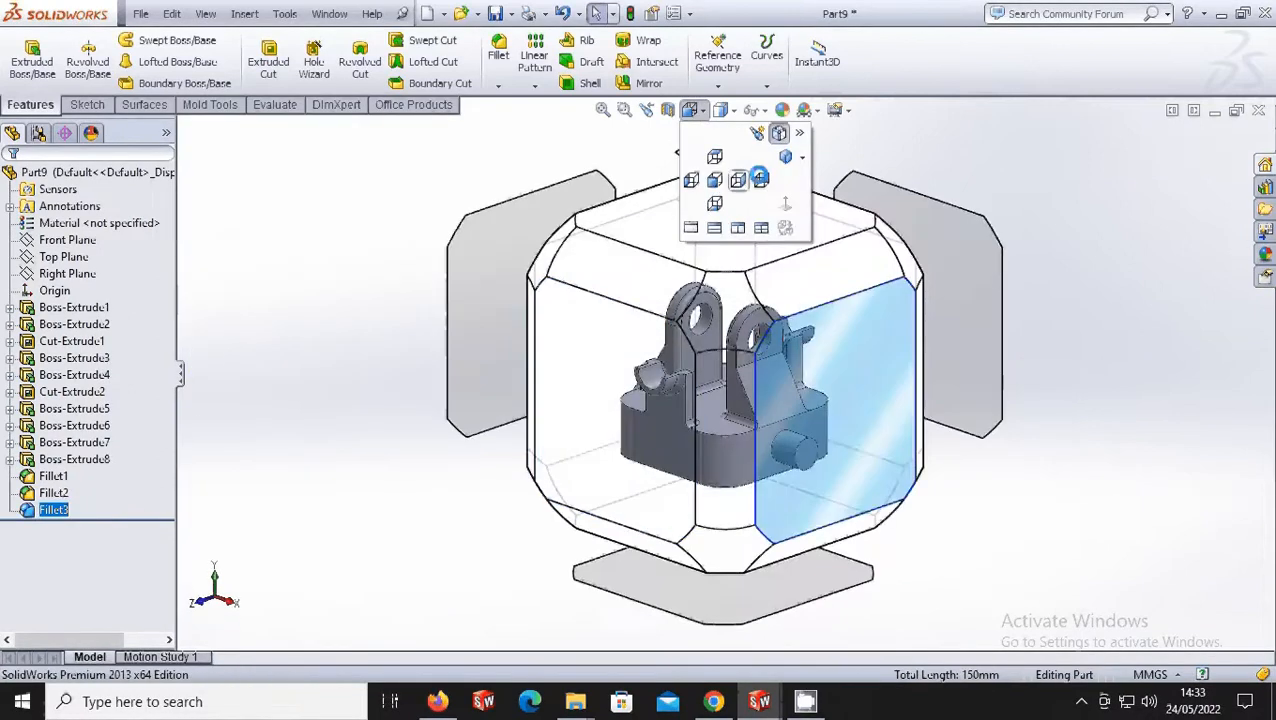
click(786, 158)
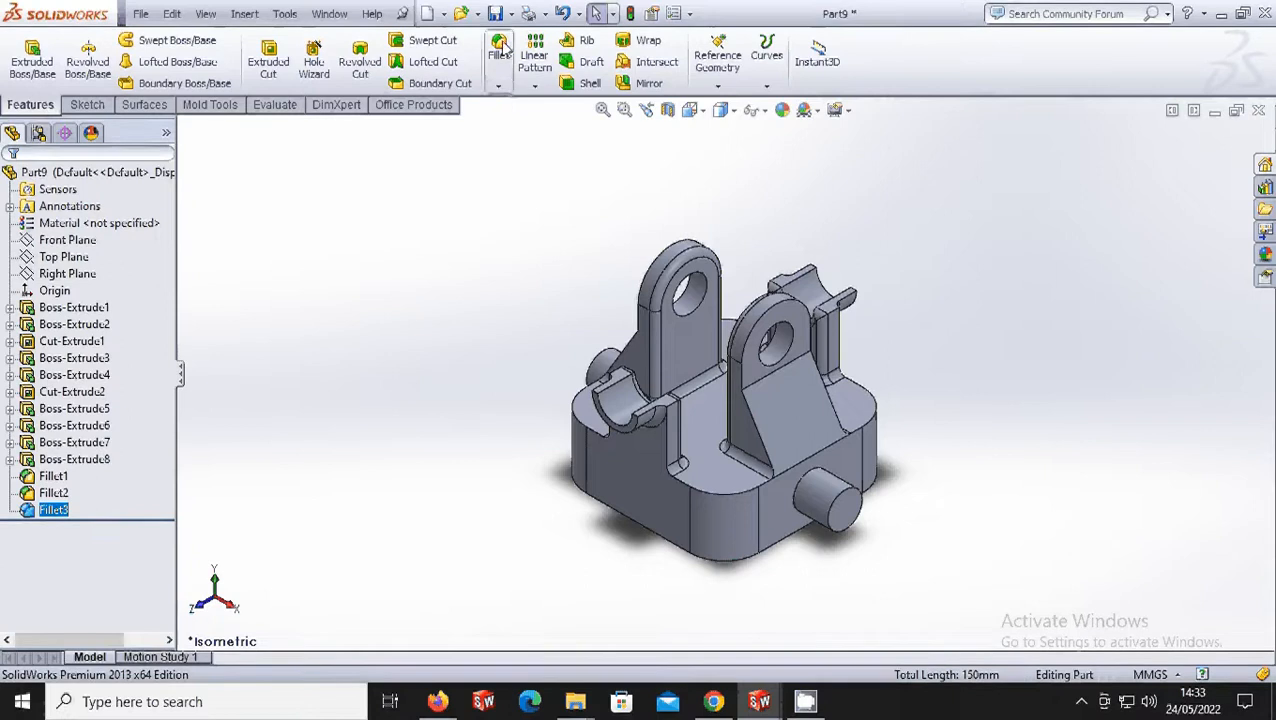
click(834, 528)
click(810, 510)
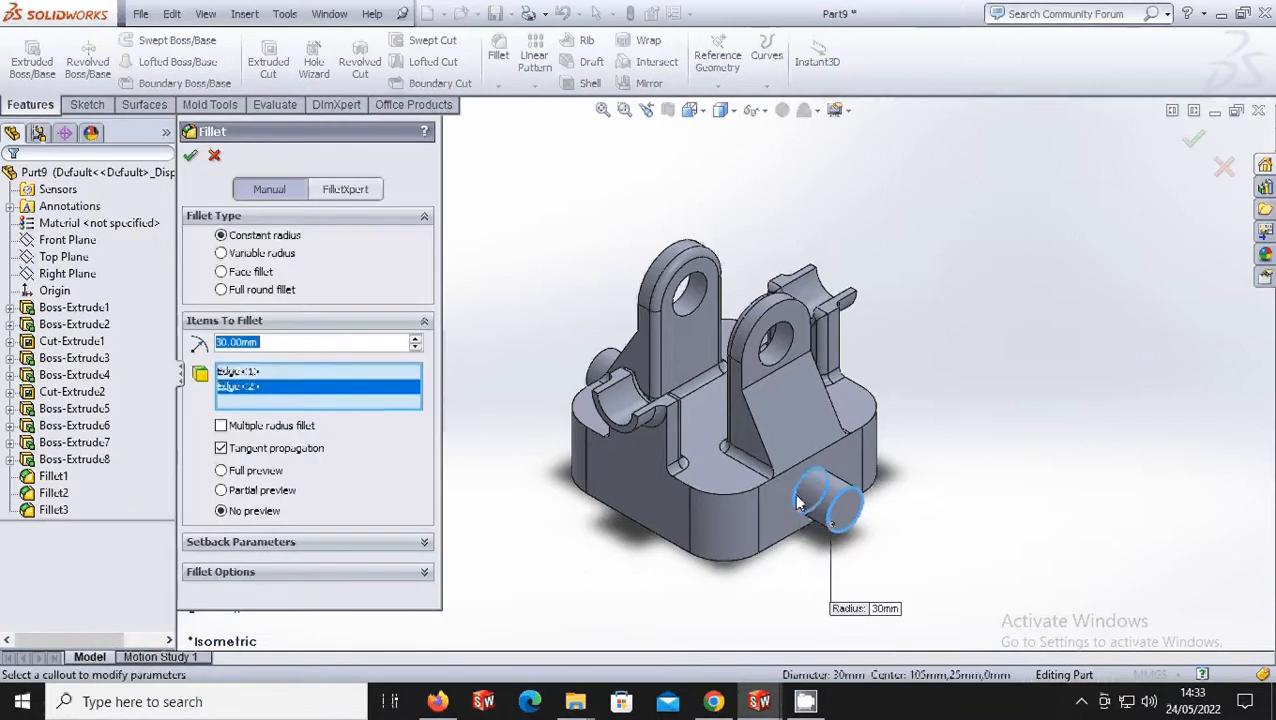
text(5)
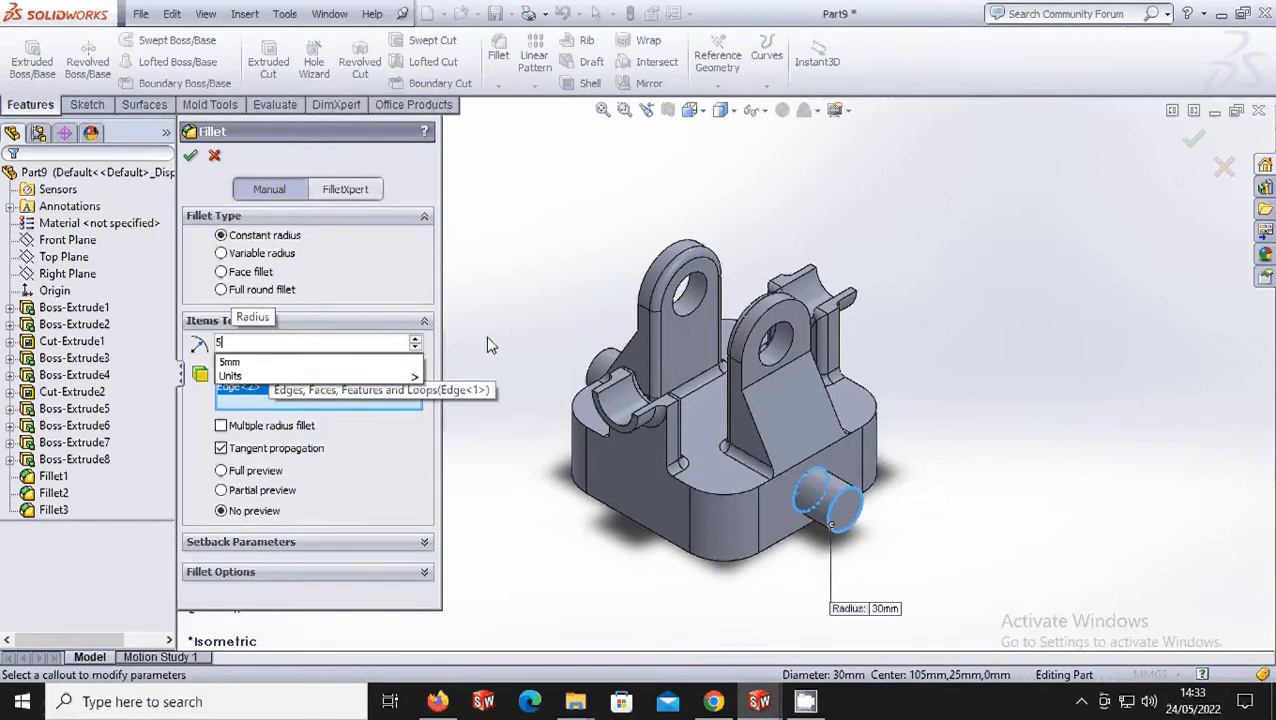
click(600, 373)
middle_drag(600, 375, 690, 382)
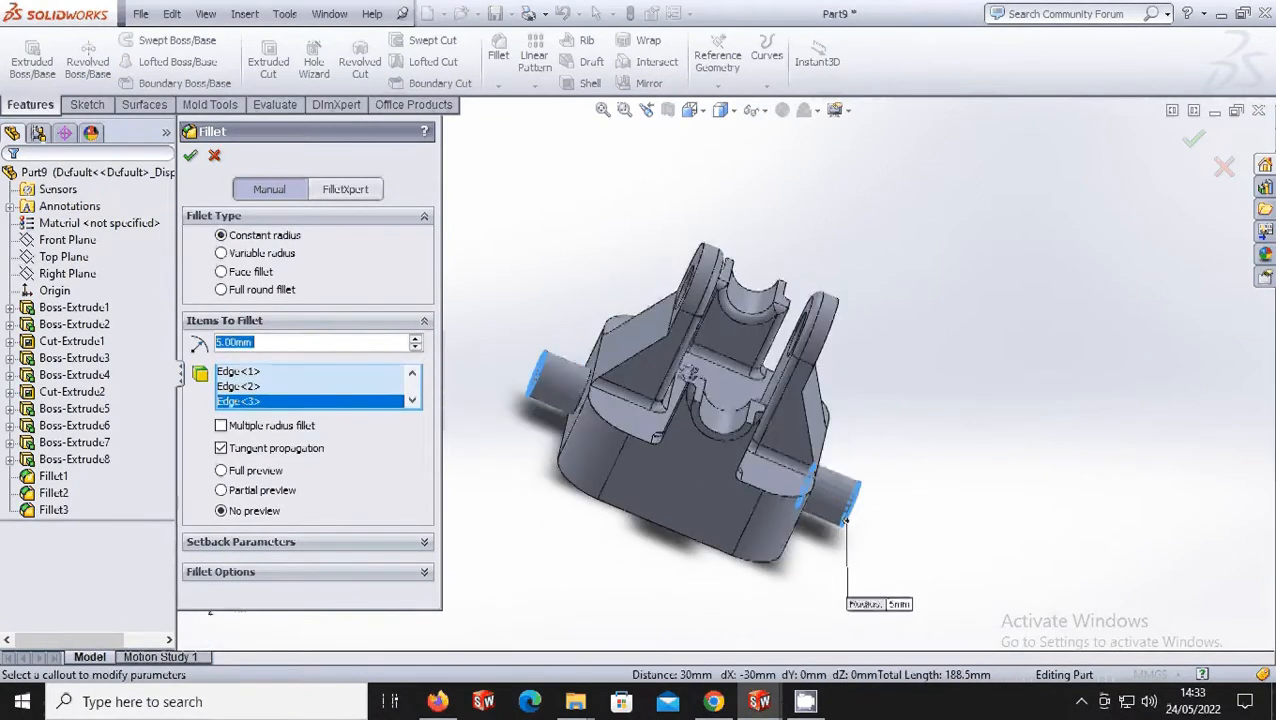
click(581, 398)
click(190, 157)
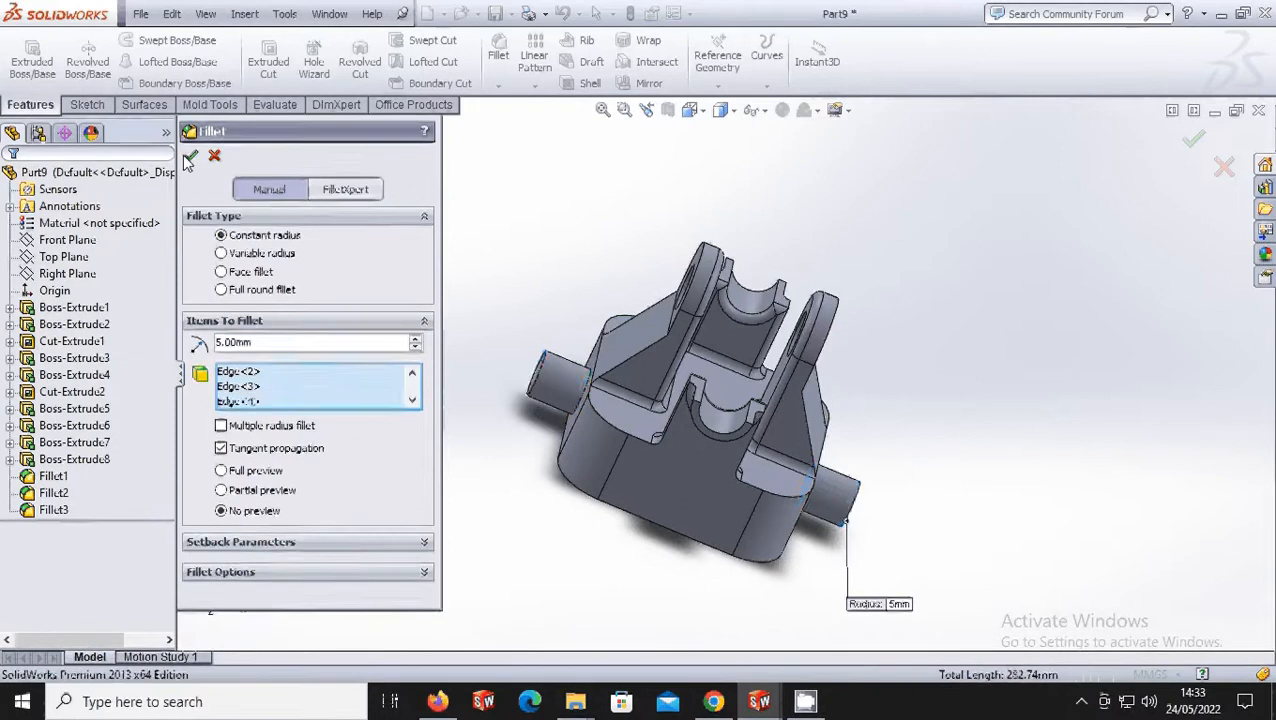
- Apply the Plain White scene to the model and show the filleted bracket from the top
click(697, 117)
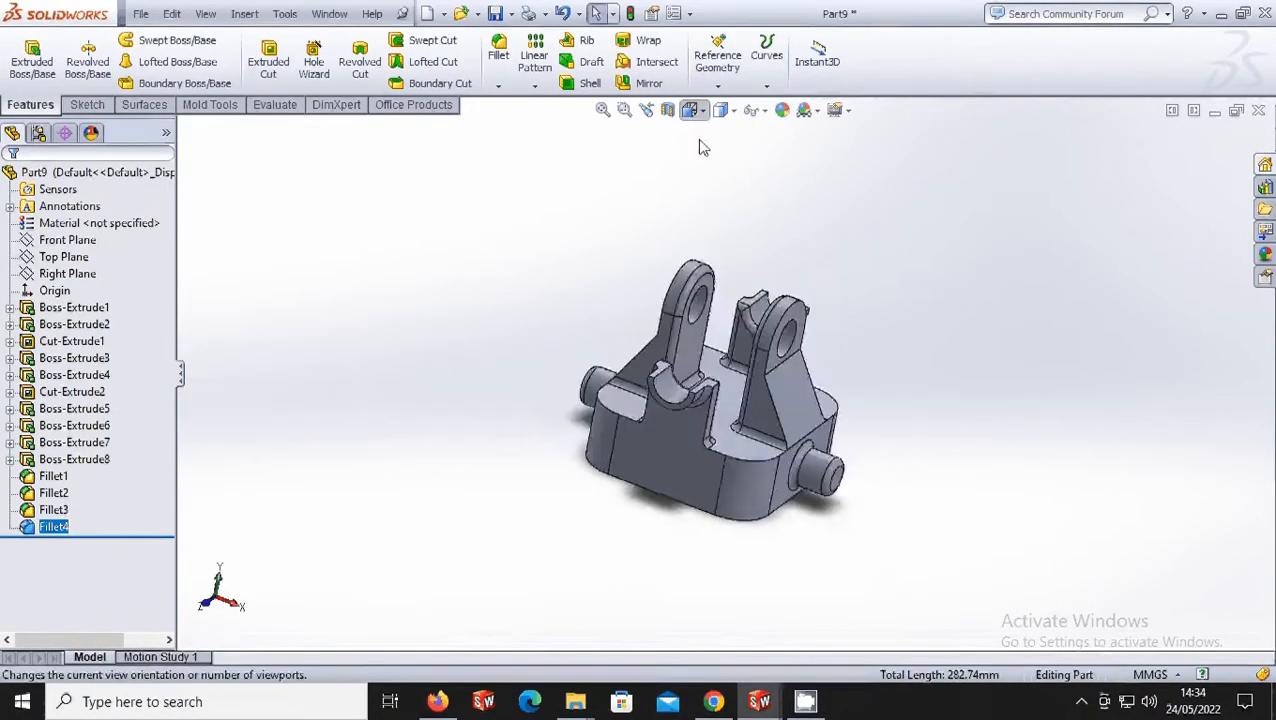
click(786, 160)
click(785, 159)
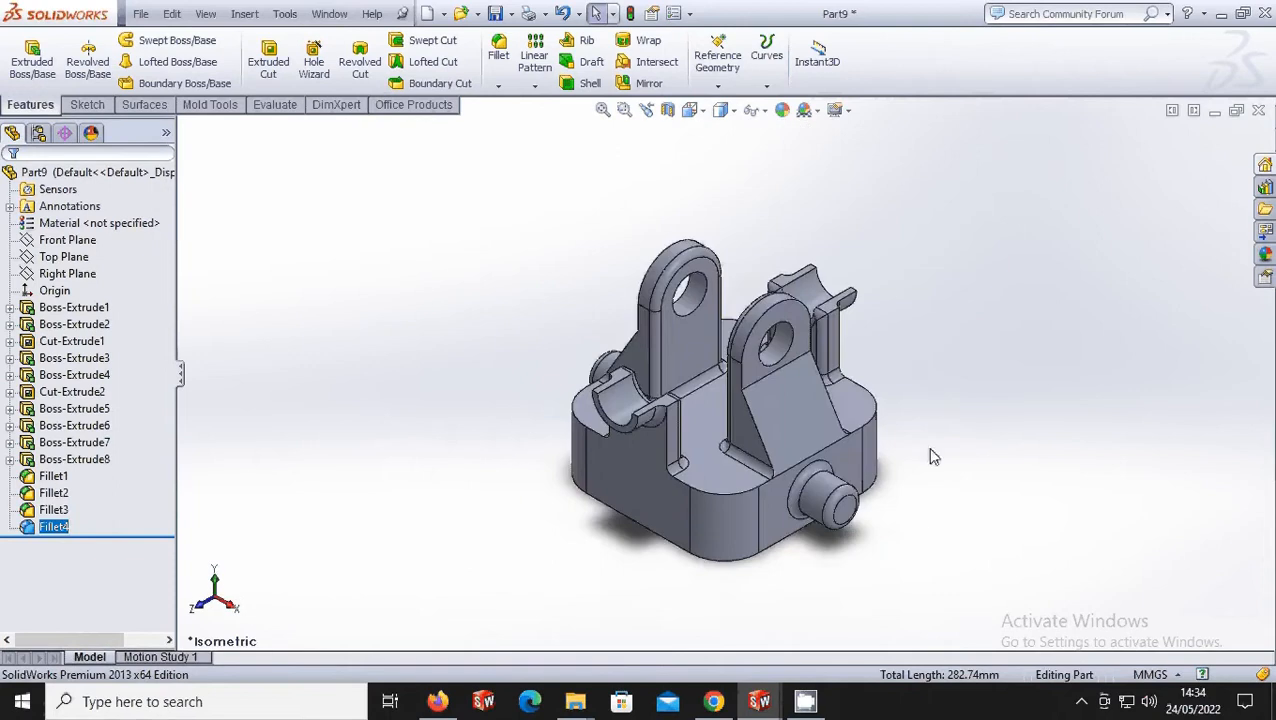
scroll(937, 400, down, 1)
scroll(637, 410, down, 1)
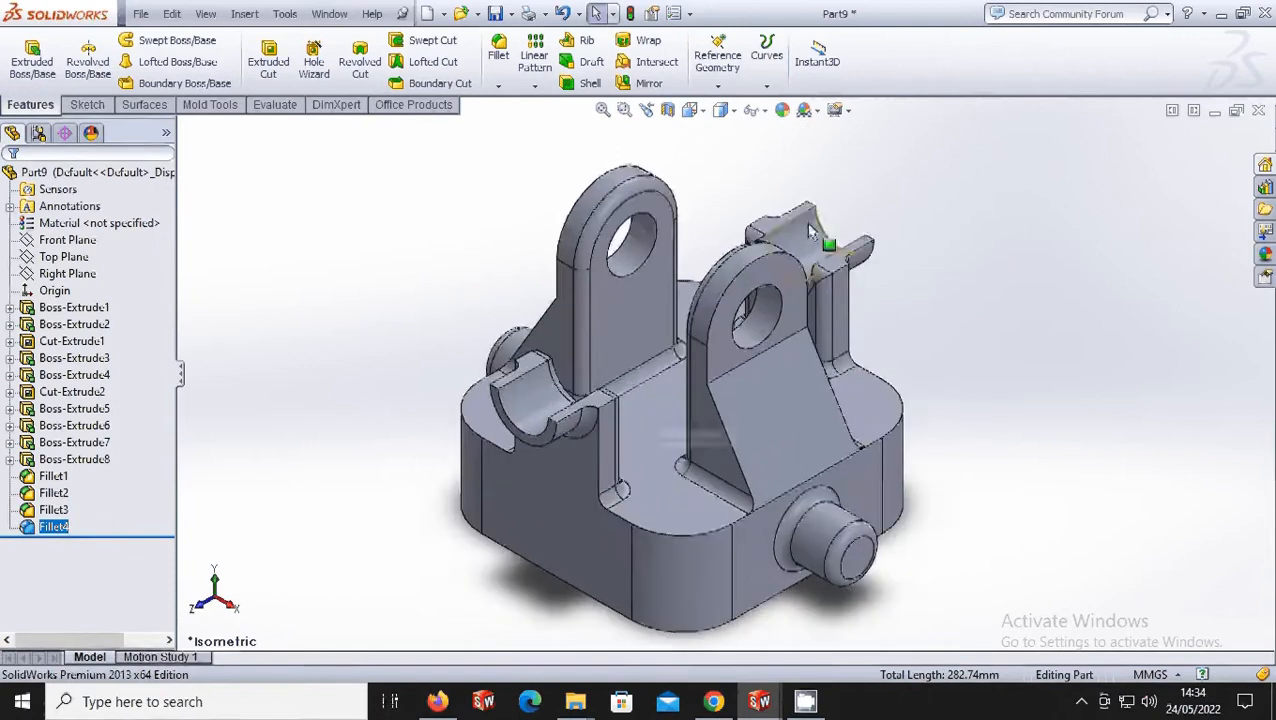
click(730, 110)
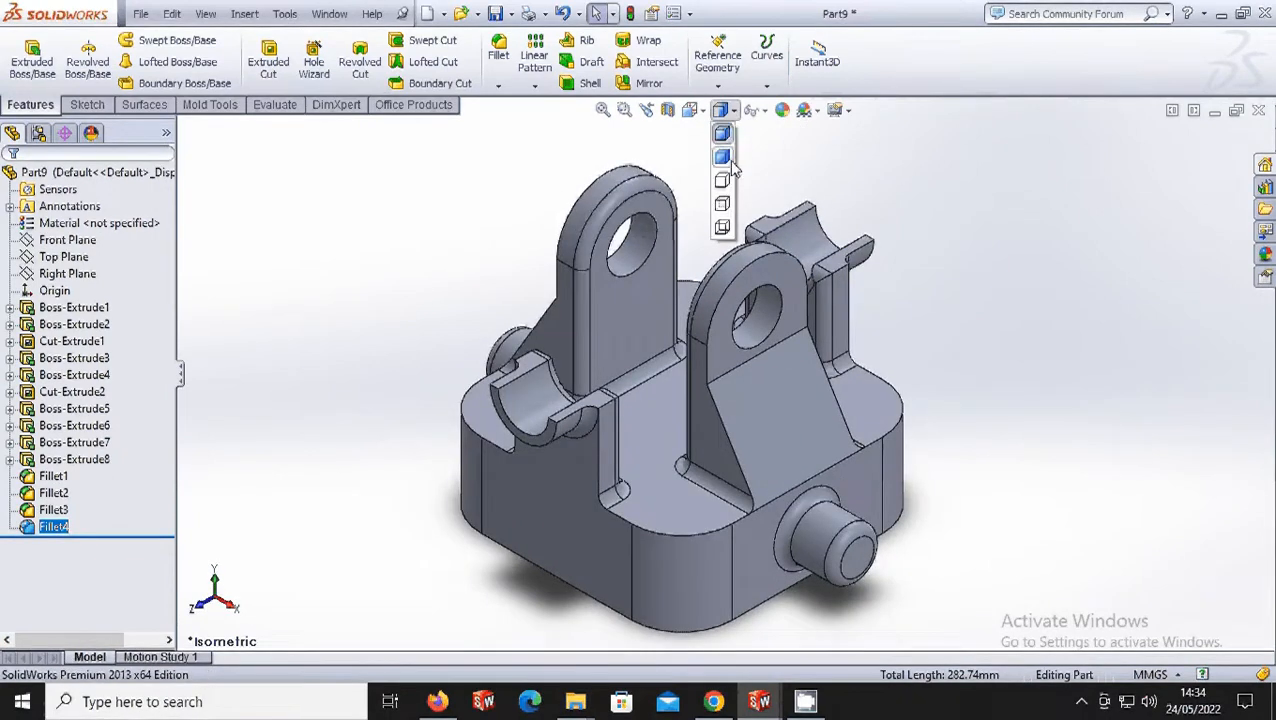
click(700, 112)
click(815, 112)
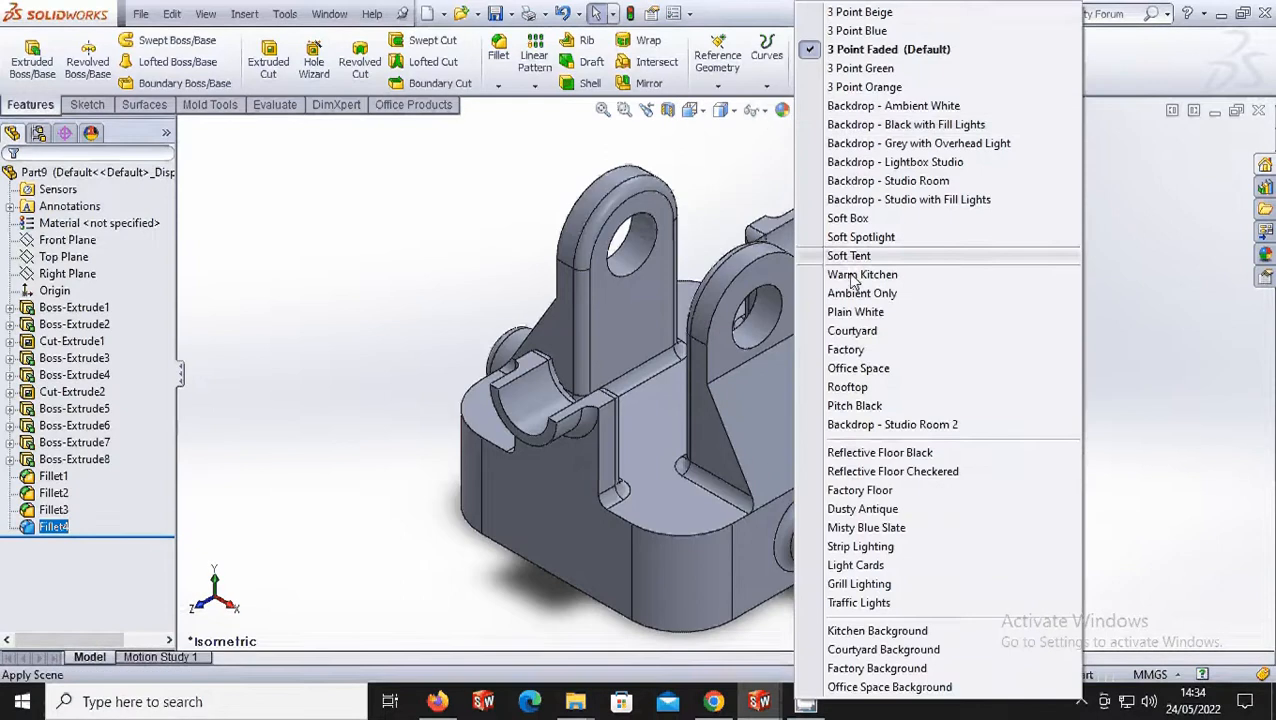
click(858, 313)
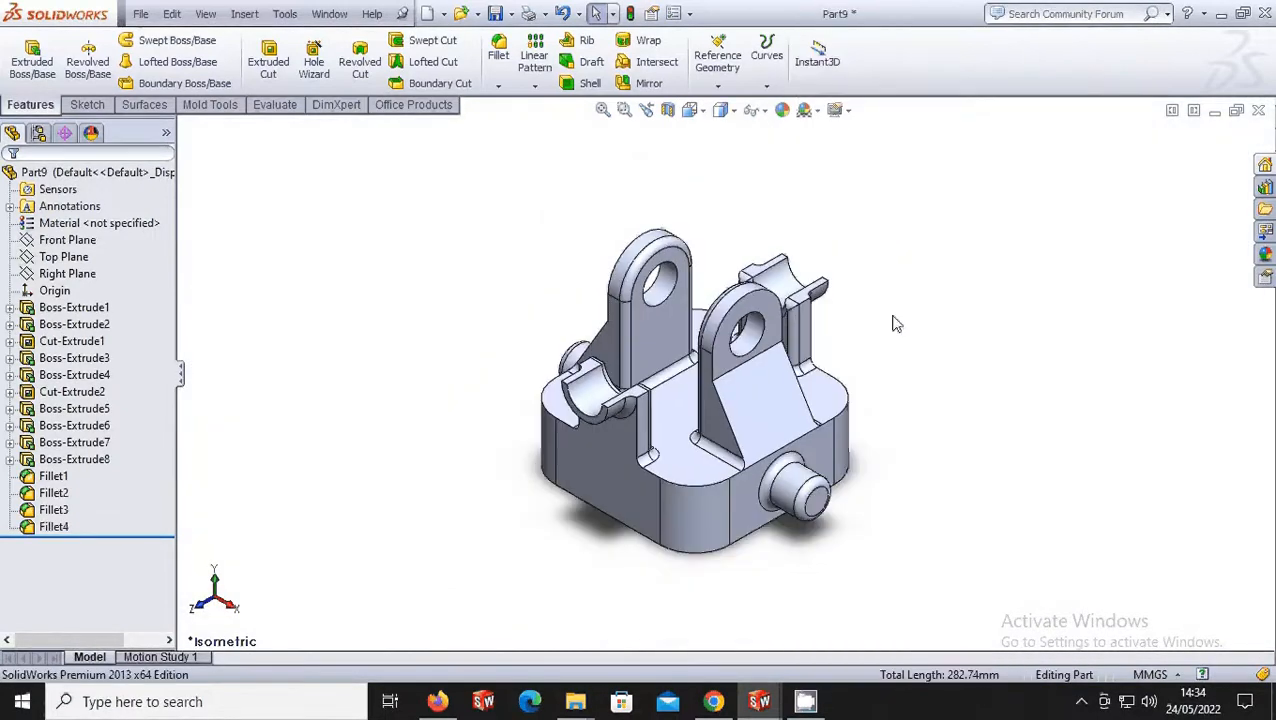
click(690, 111)
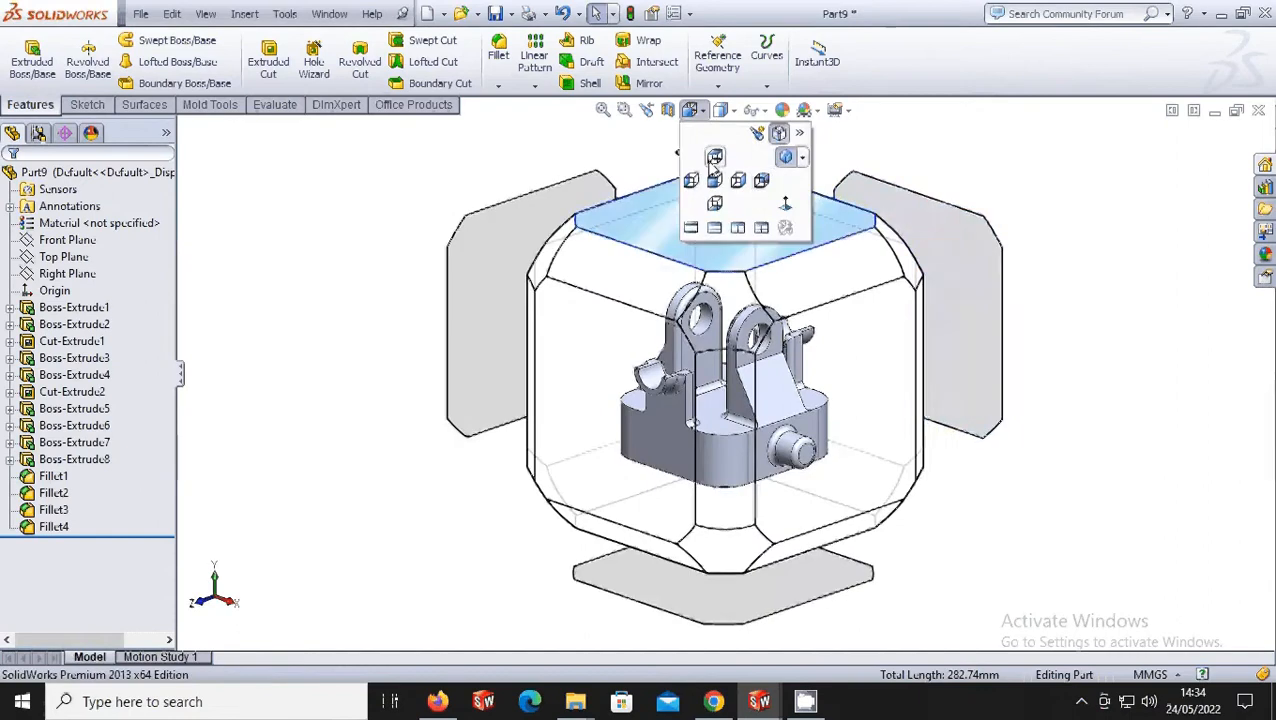
click(835, 215)
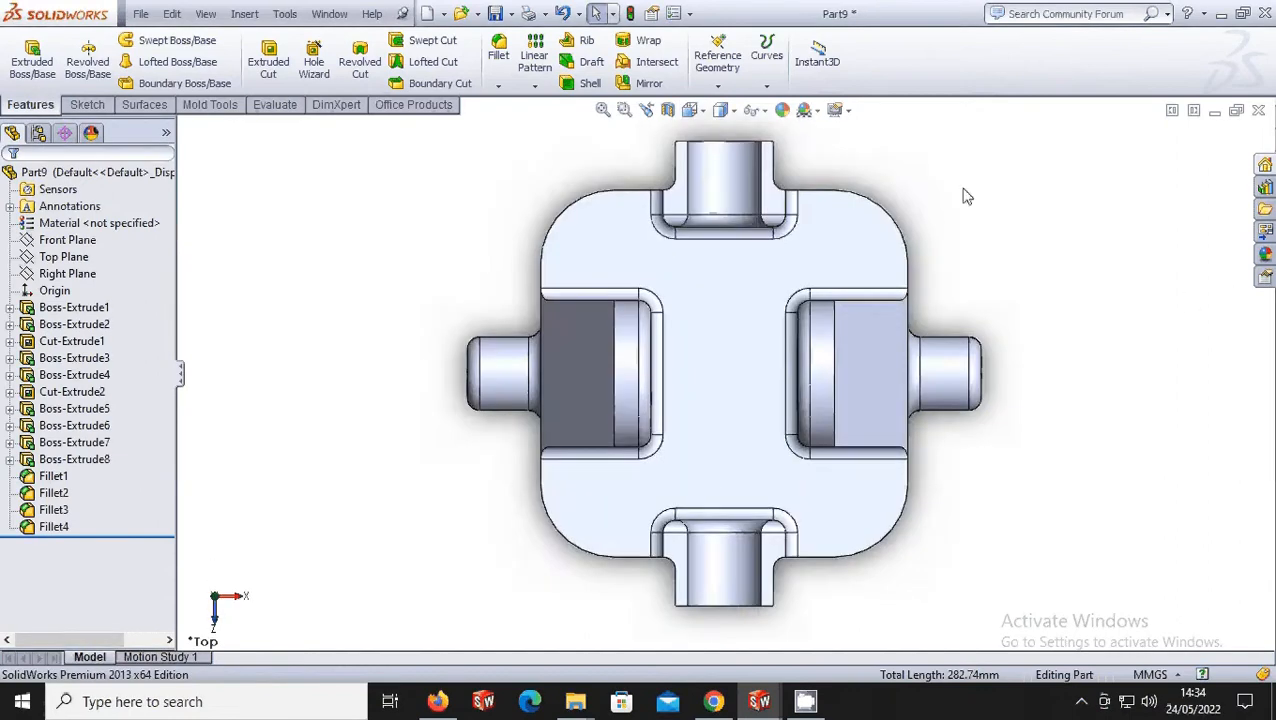
- Examine the finished bracket in the front, right and back standard views
click(731, 111)
click(700, 111)
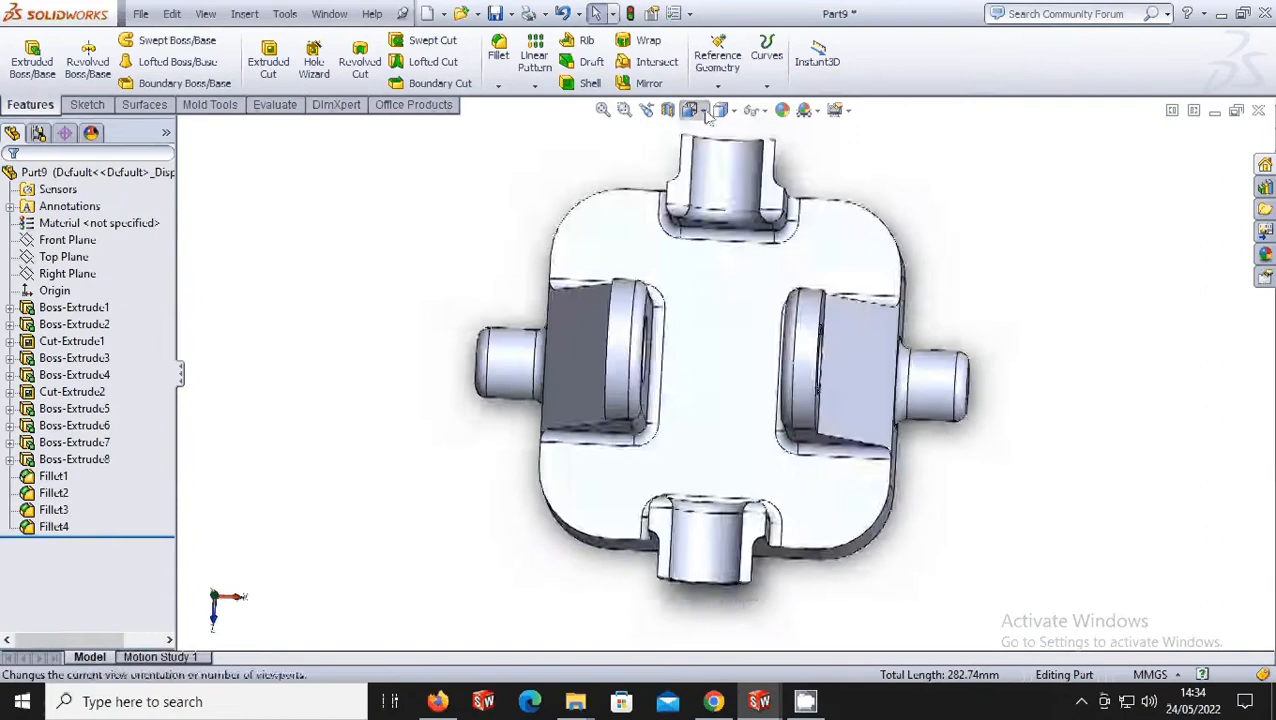
click(714, 178)
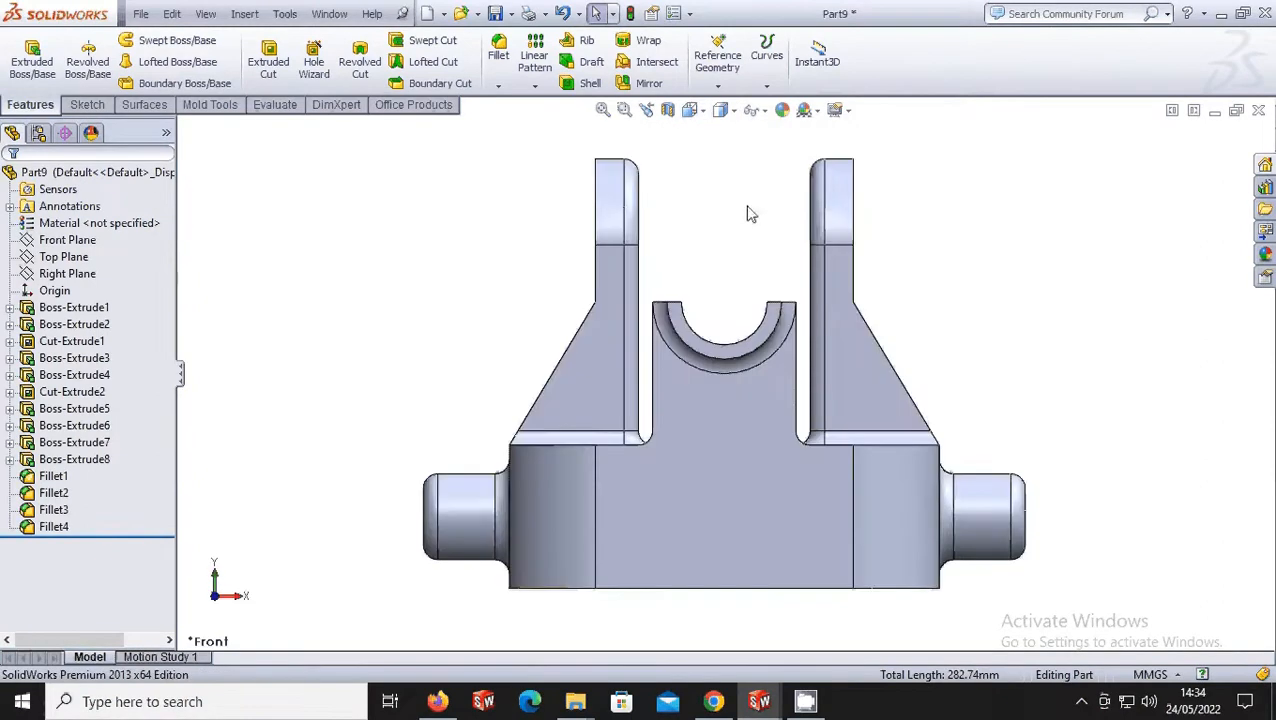
click(695, 112)
click(703, 112)
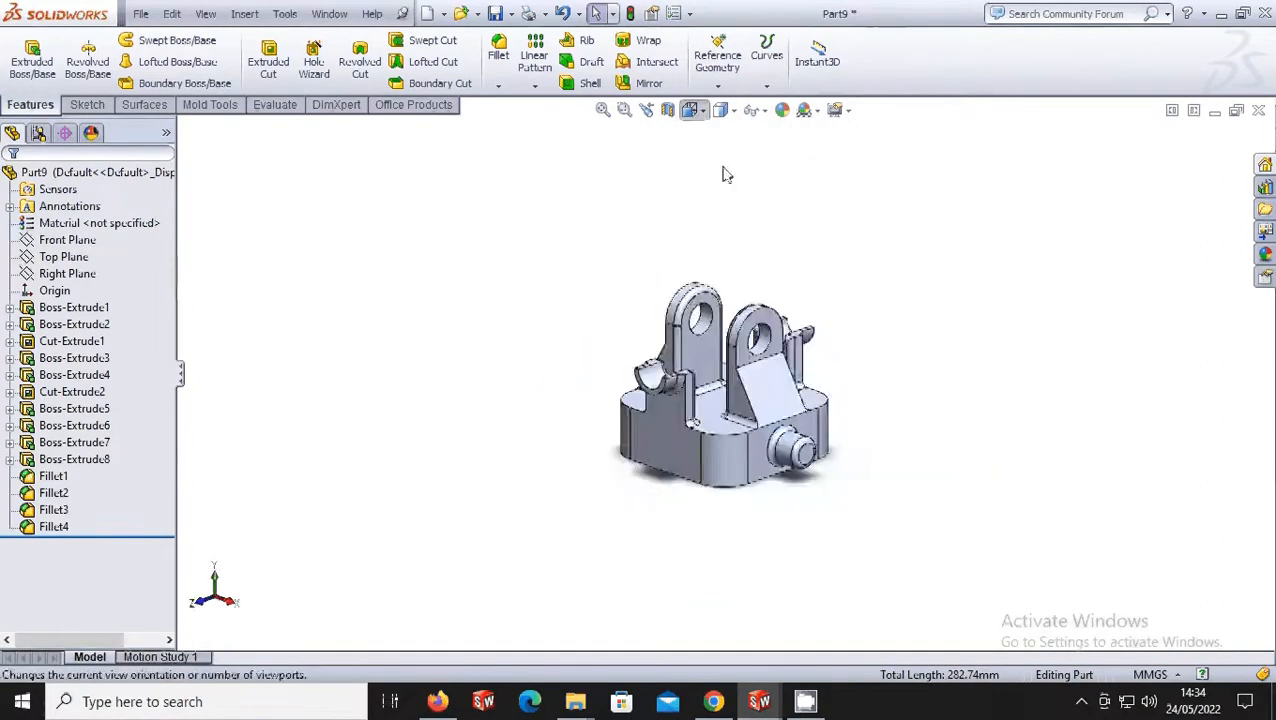
click(740, 184)
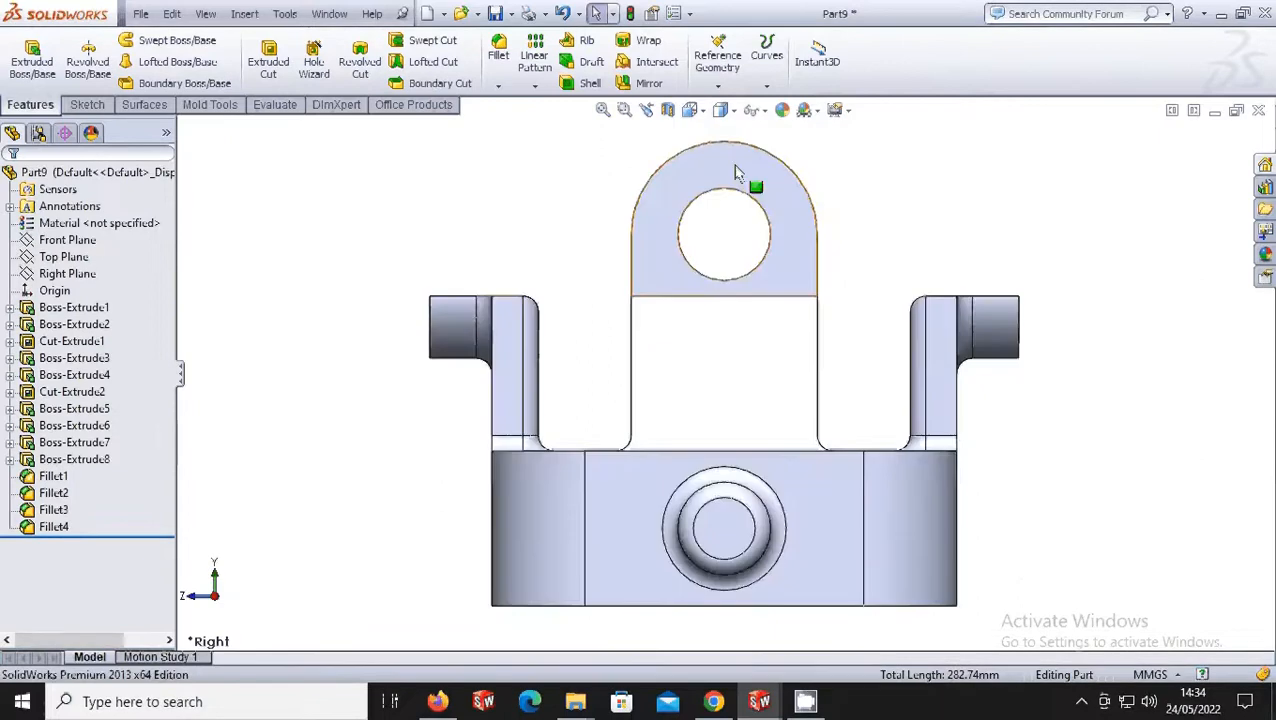
click(700, 113)
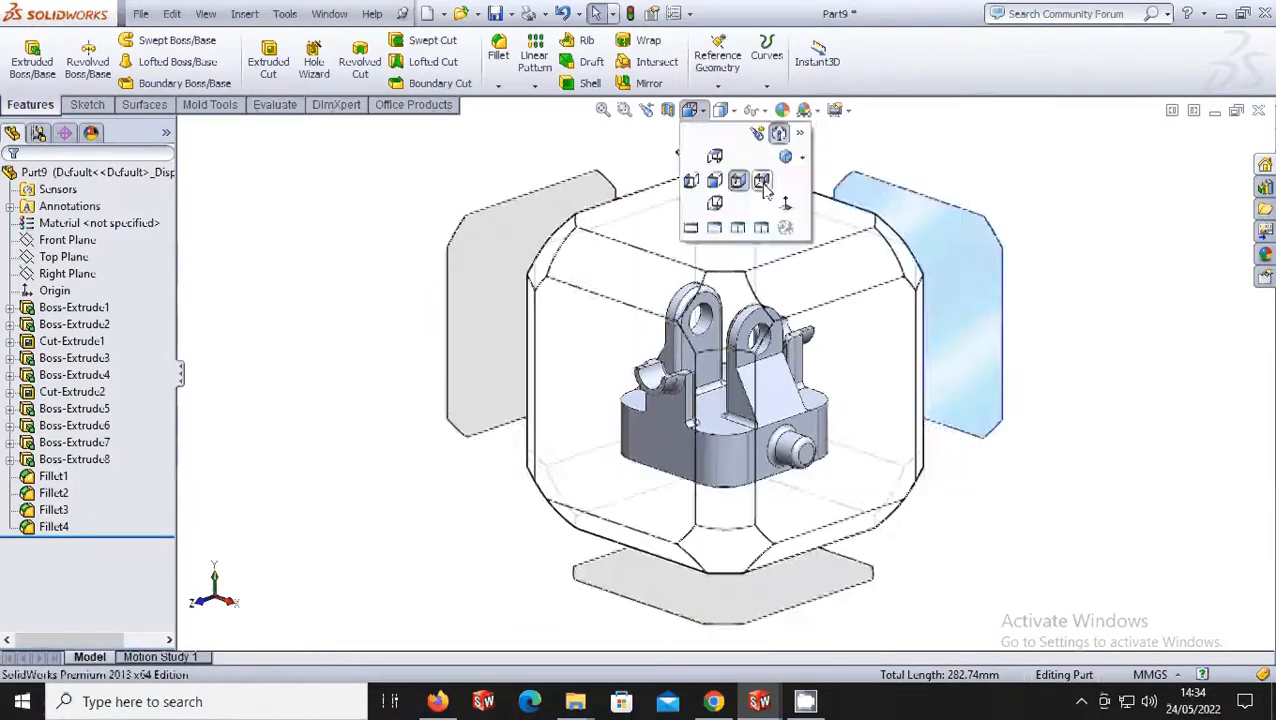
click(763, 190)
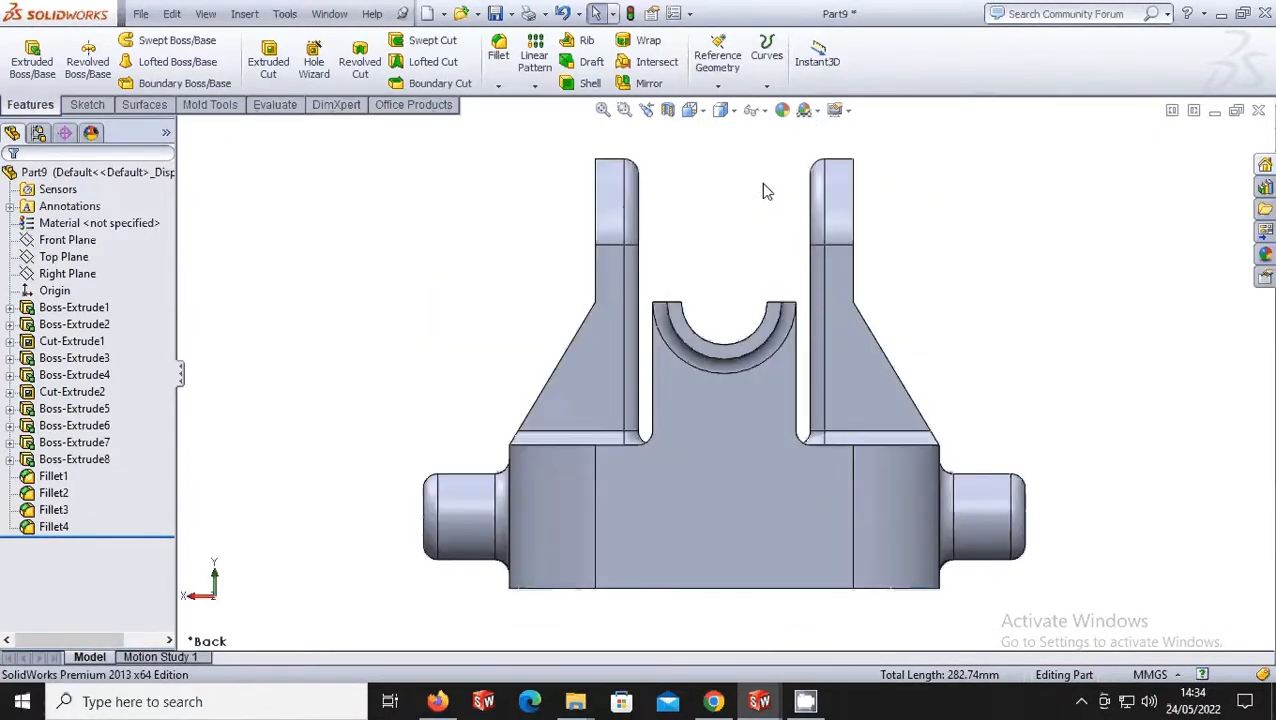
- Inspect the bracket up close in isometric view and bring up the Solidworks Basic Modeling 8 drawing for comparison
click(690, 110)
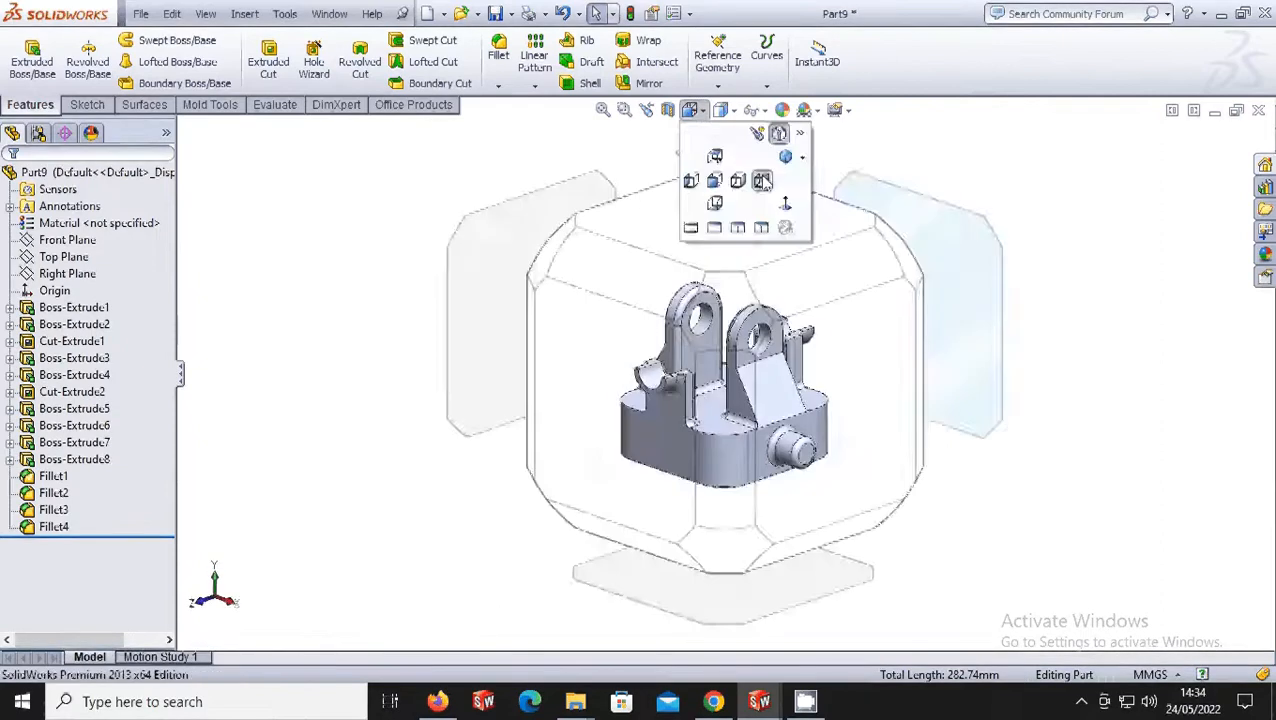
click(788, 137)
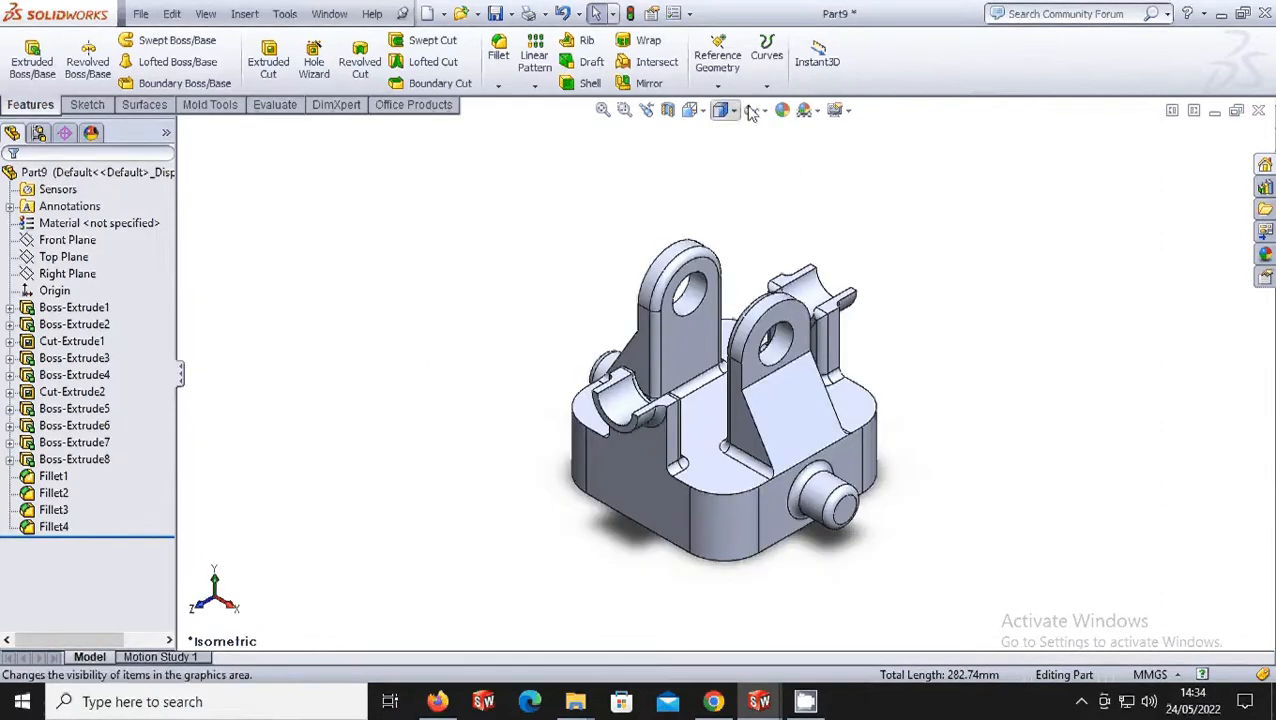
scroll(890, 393, up, 1)
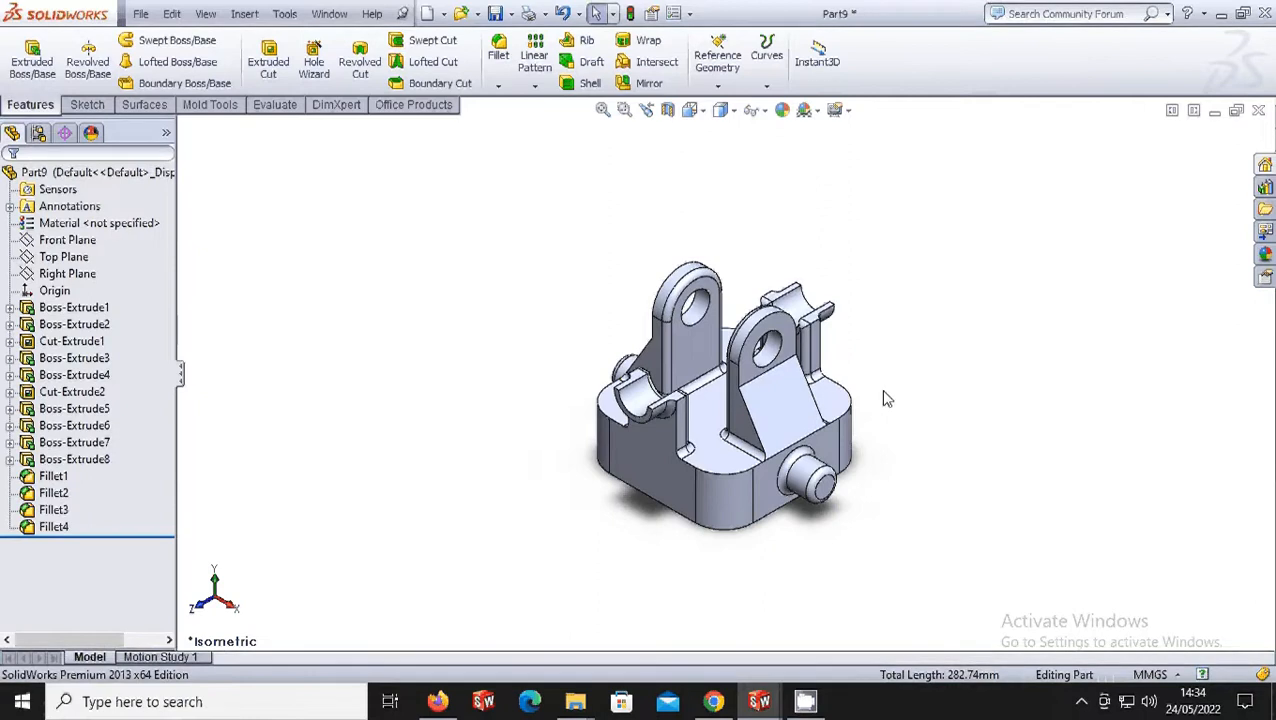
scroll(886, 399, down, 1)
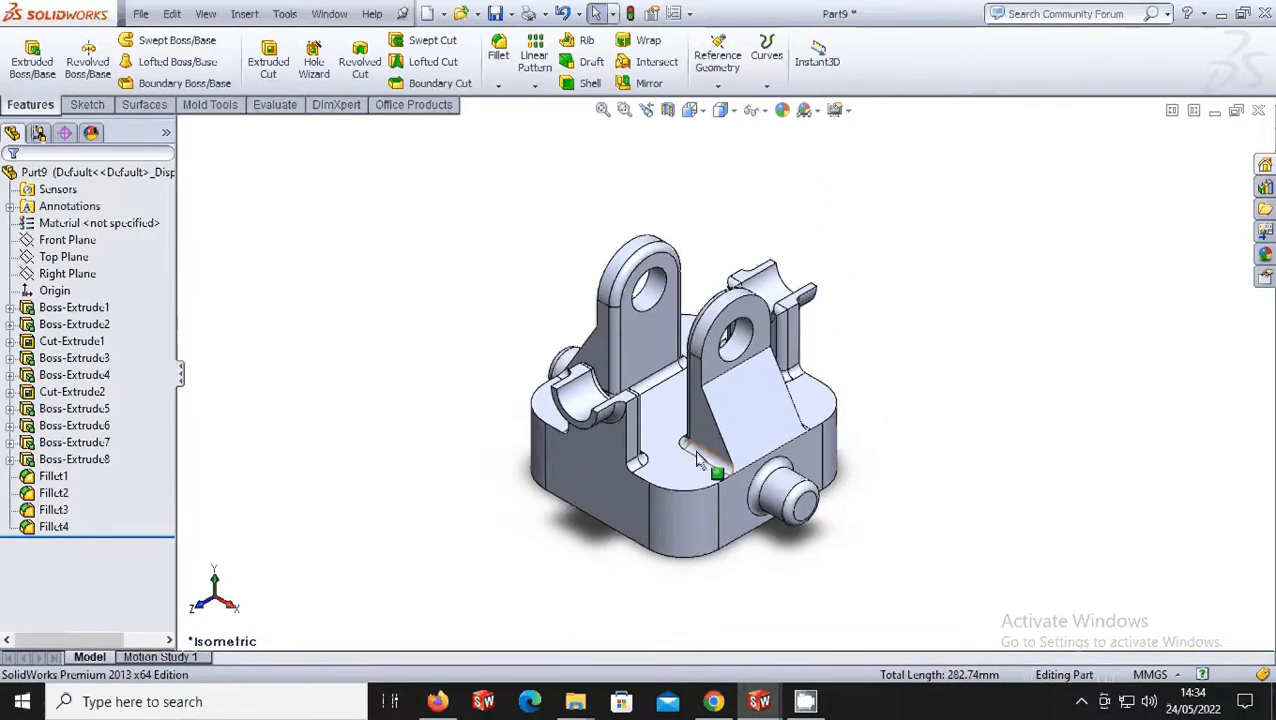
scroll(700, 470, down, 2)
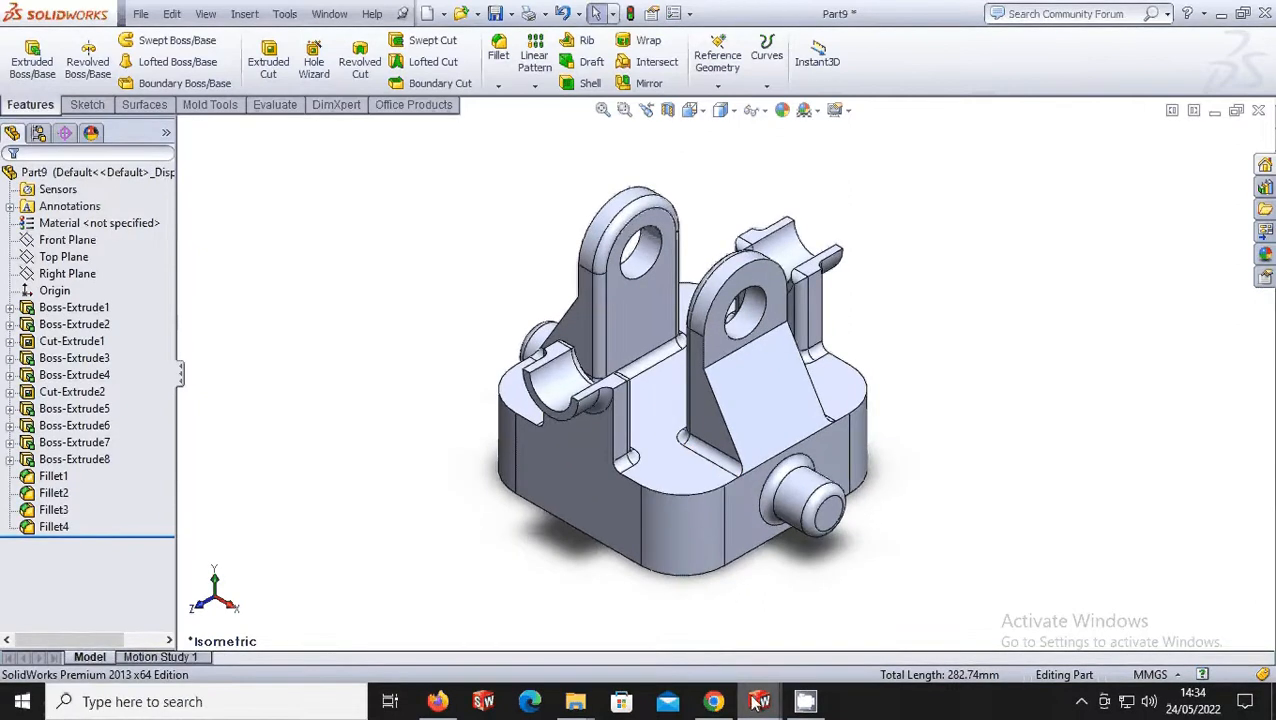
mouse_move(757, 703)
click(757, 610)
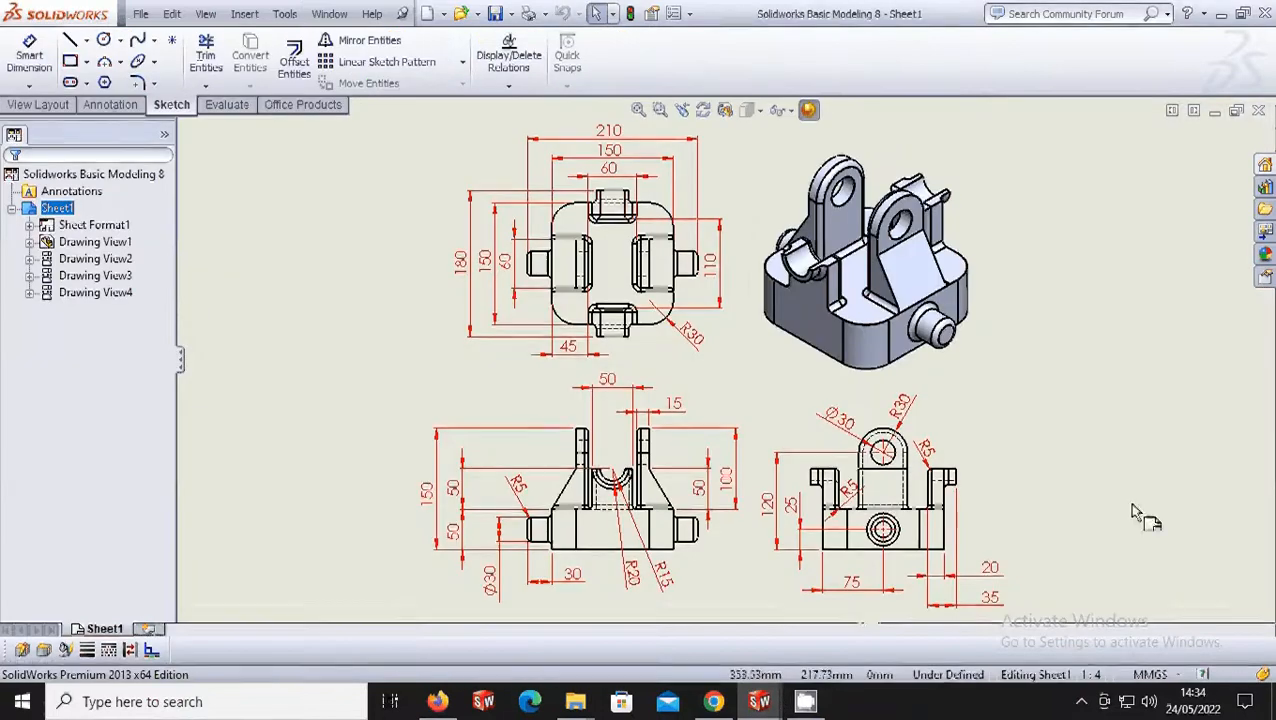